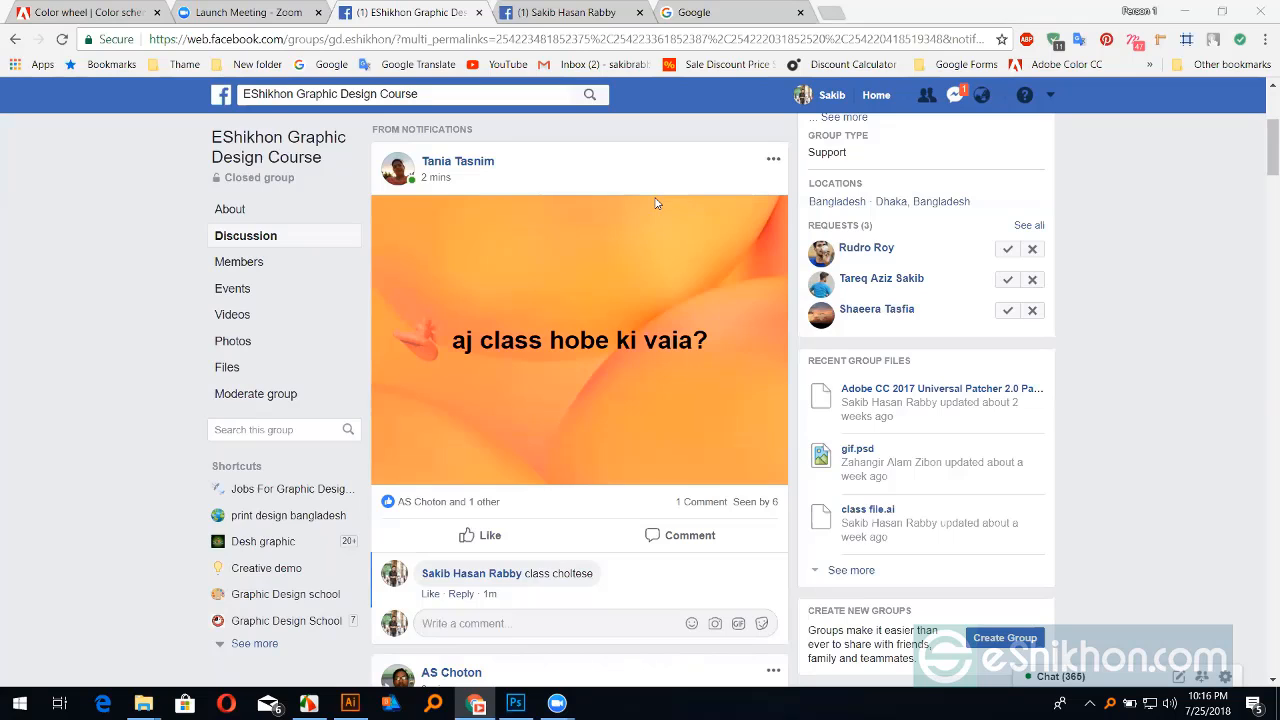
Step: Switch to Photoshop and close the Untitled-1 bag mockup document without saving its changes
key(alt+Tab)
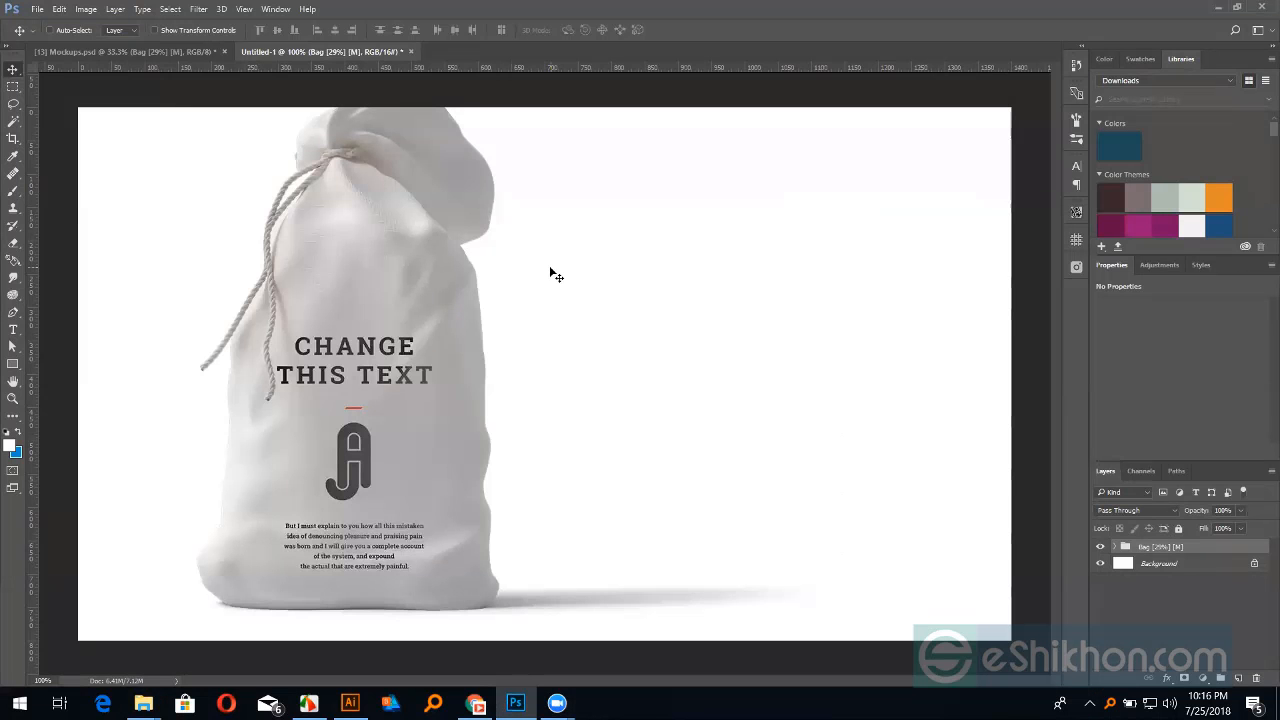
scroll(550, 270, up, 1)
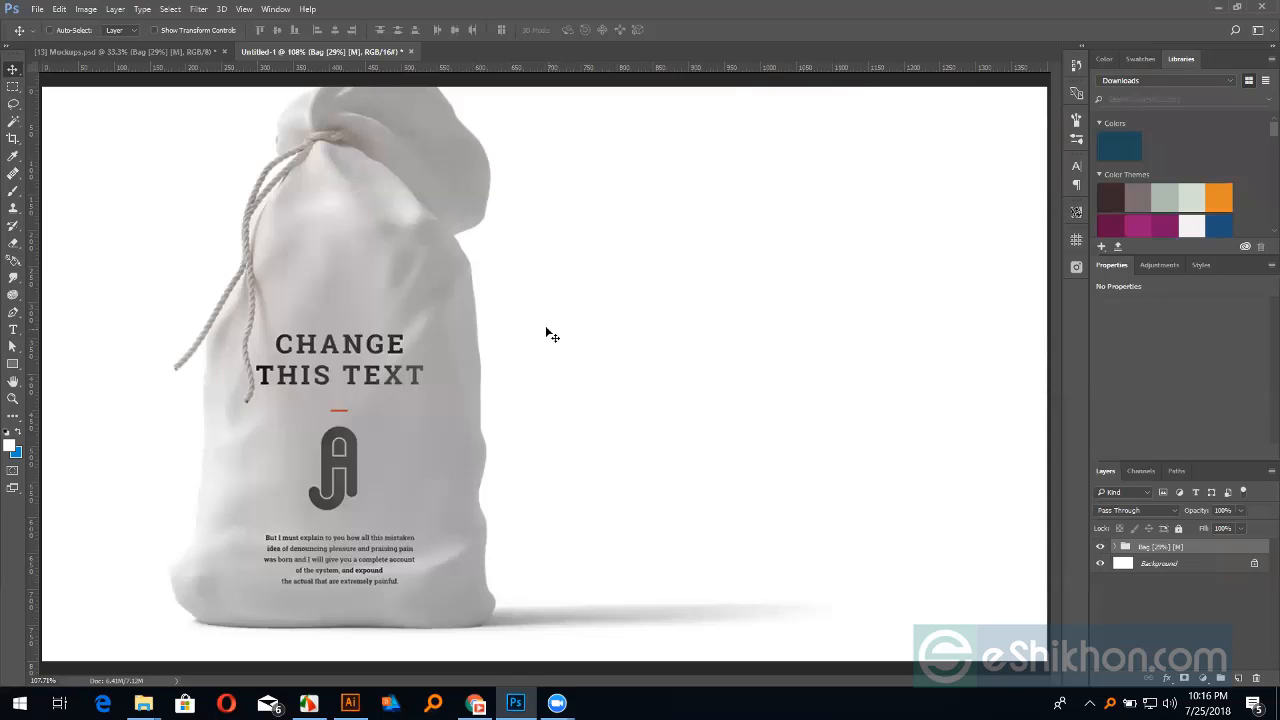
click(412, 50)
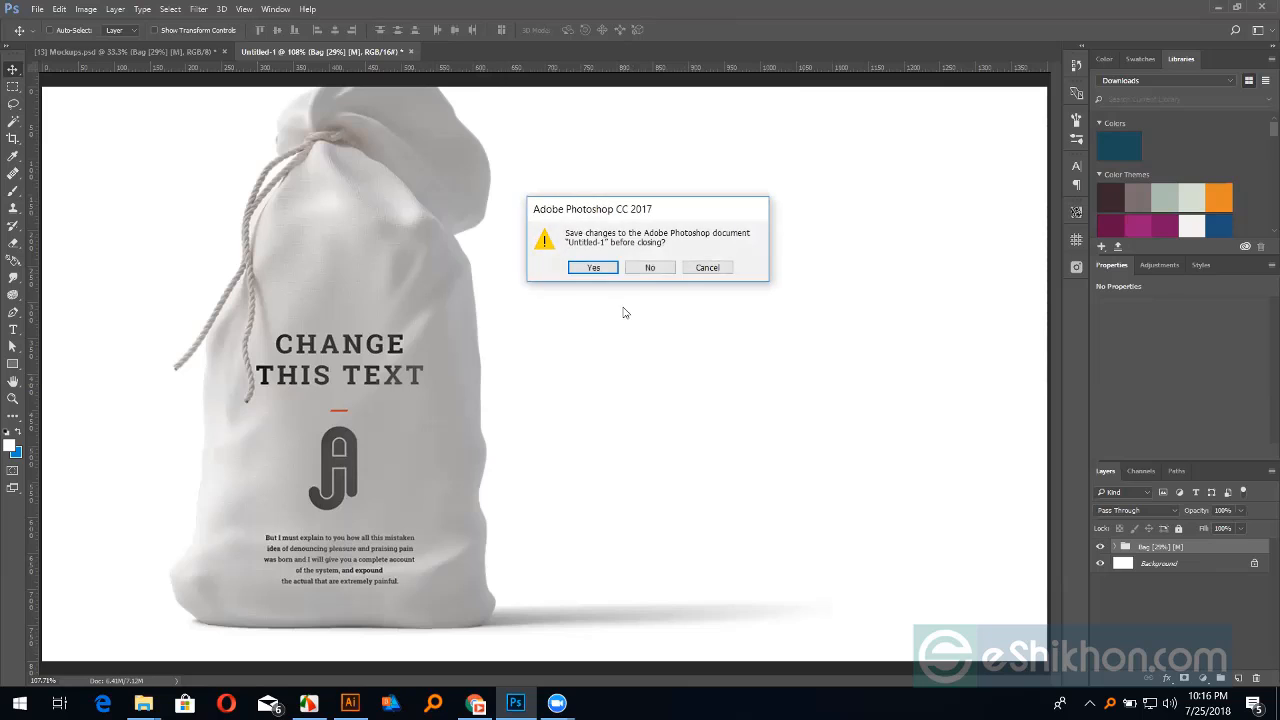
click(637, 269)
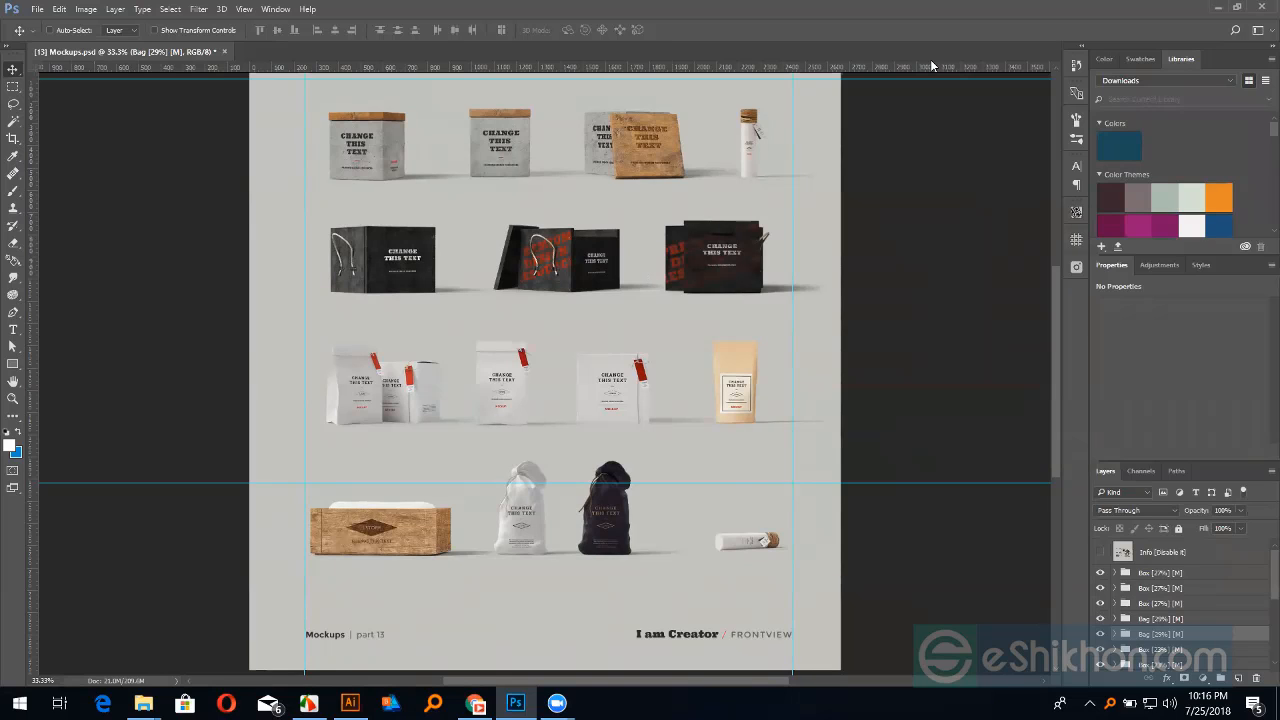
click(1219, 8)
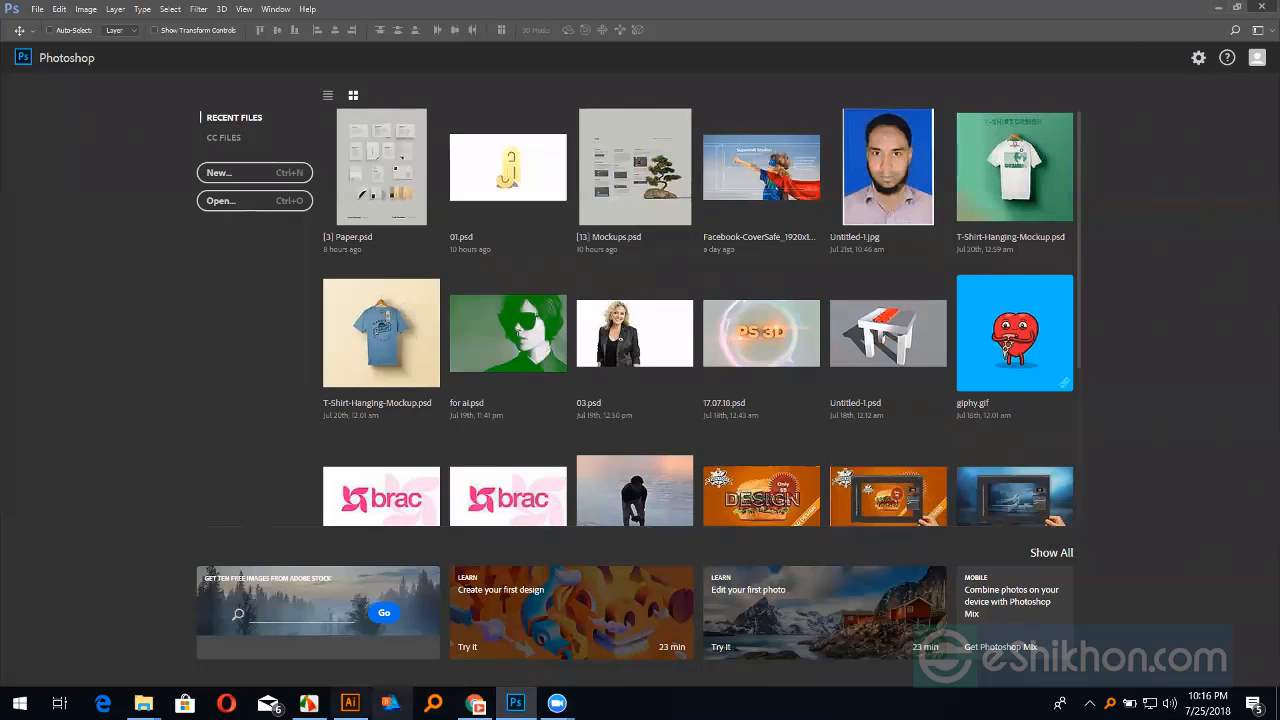
click(349, 703)
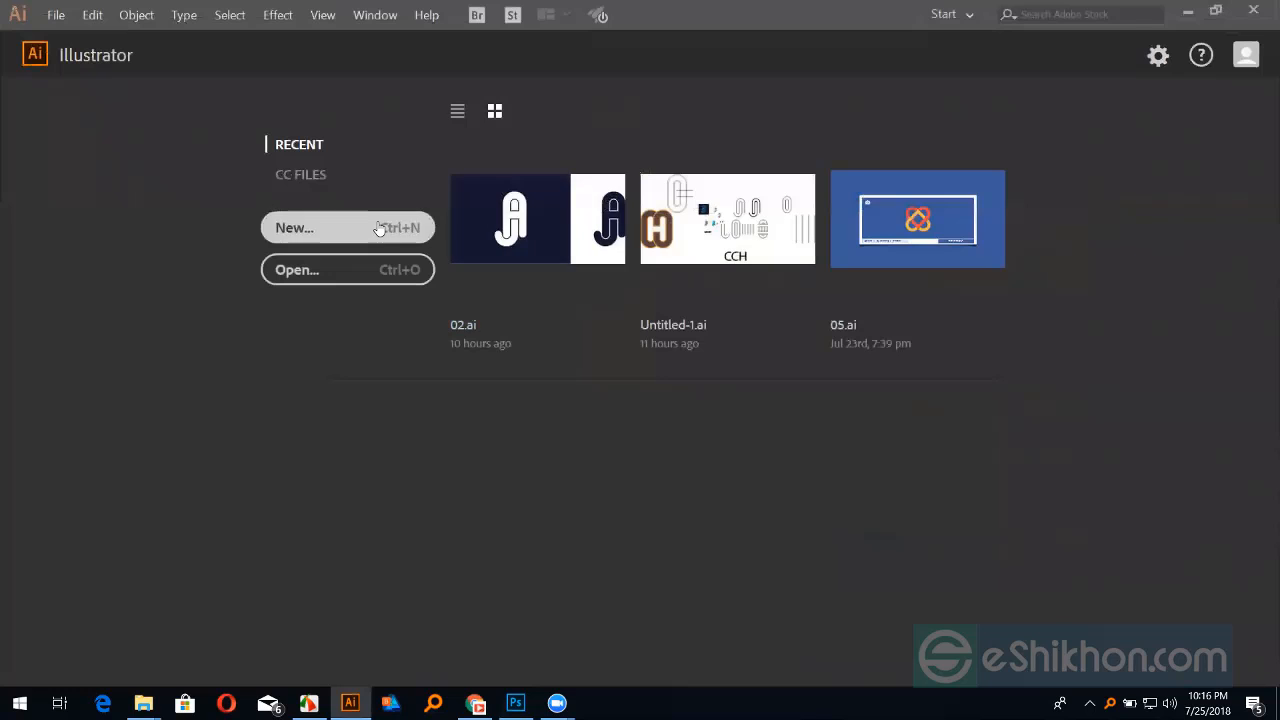
click(488, 211)
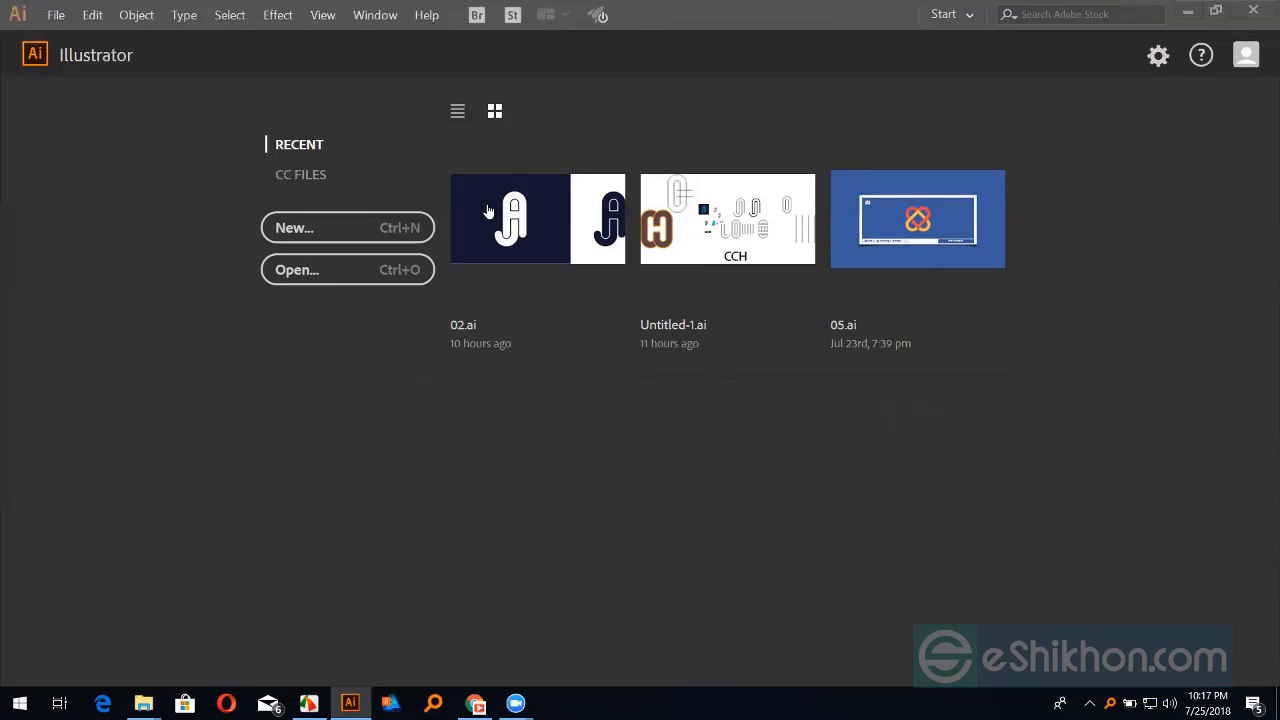
click(1185, 12)
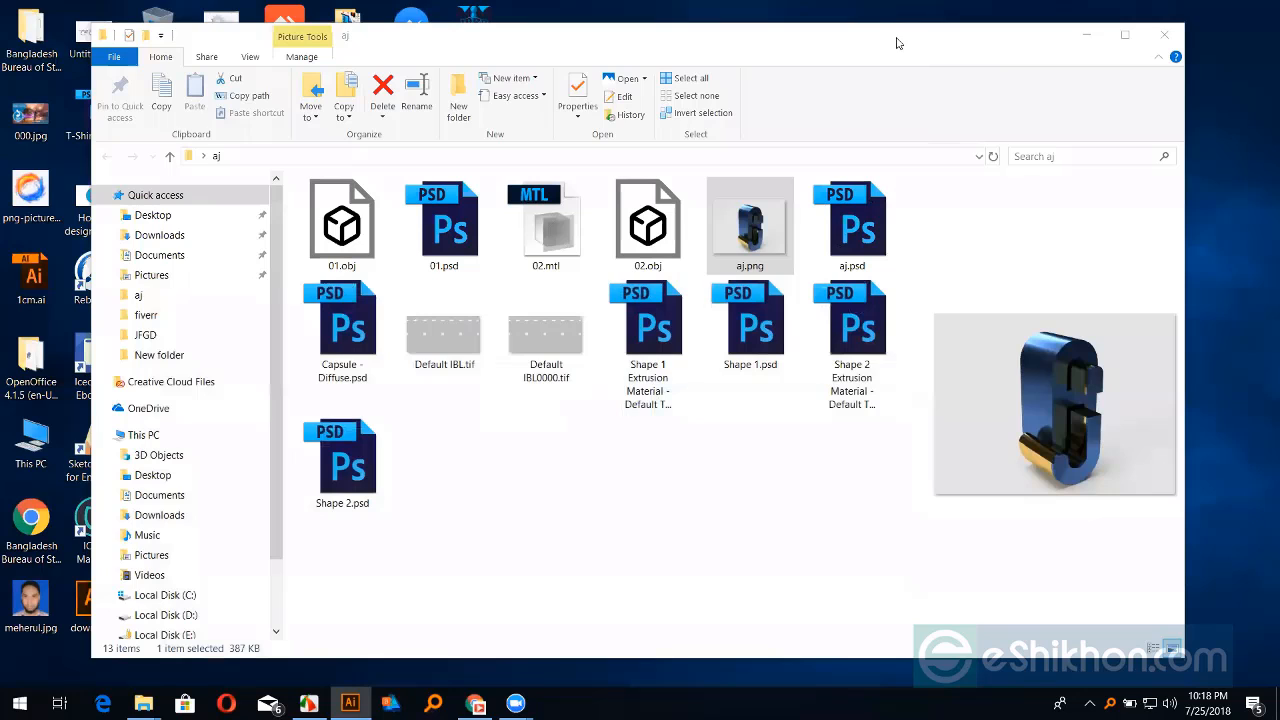
drag(897, 43, 668, 75)
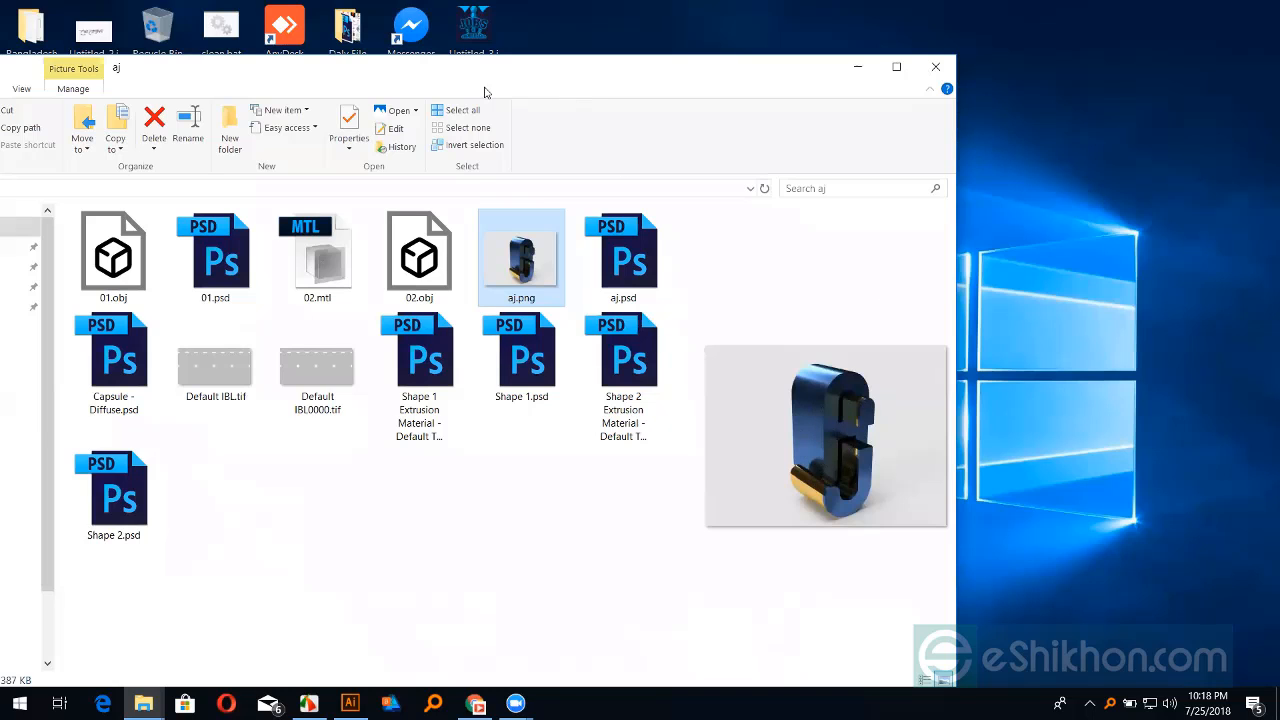
key(super+d)
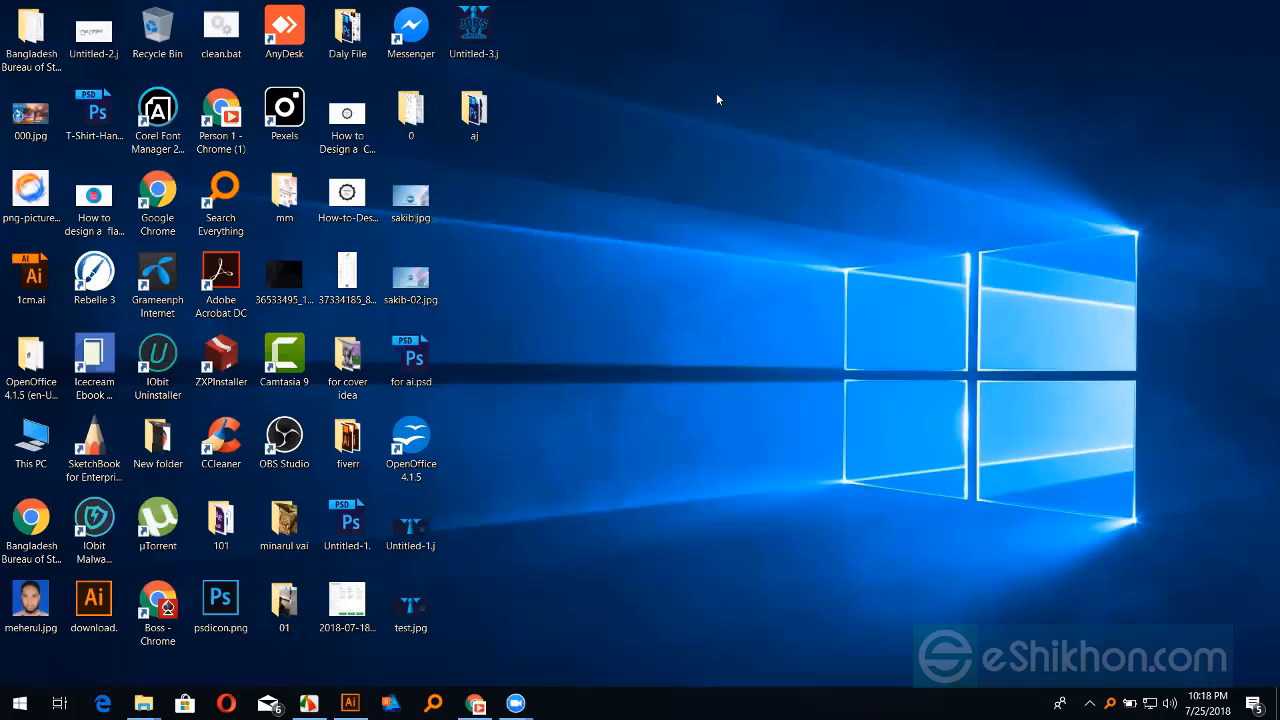
Step: Switch to the browser, minimize the Grameenphone Internet window and look through the recent posts in the EShikhon Graphic Design Course group
key(alt+Tab)
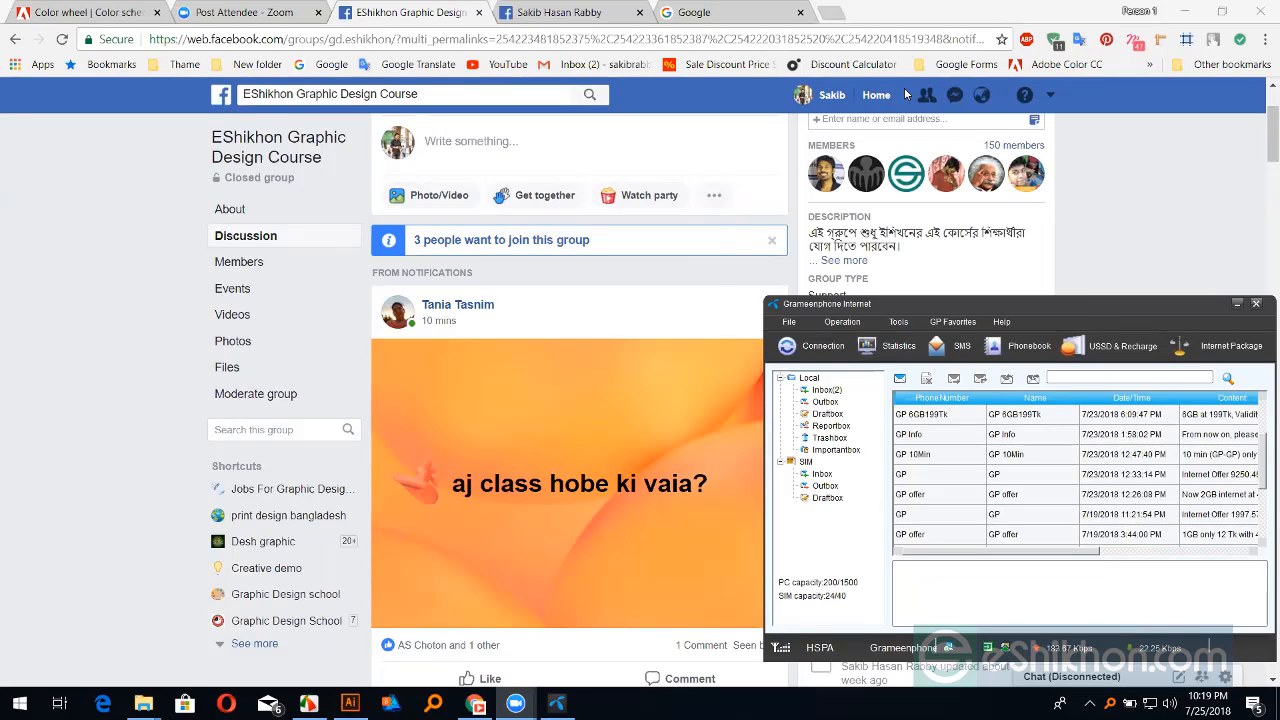
click(1237, 304)
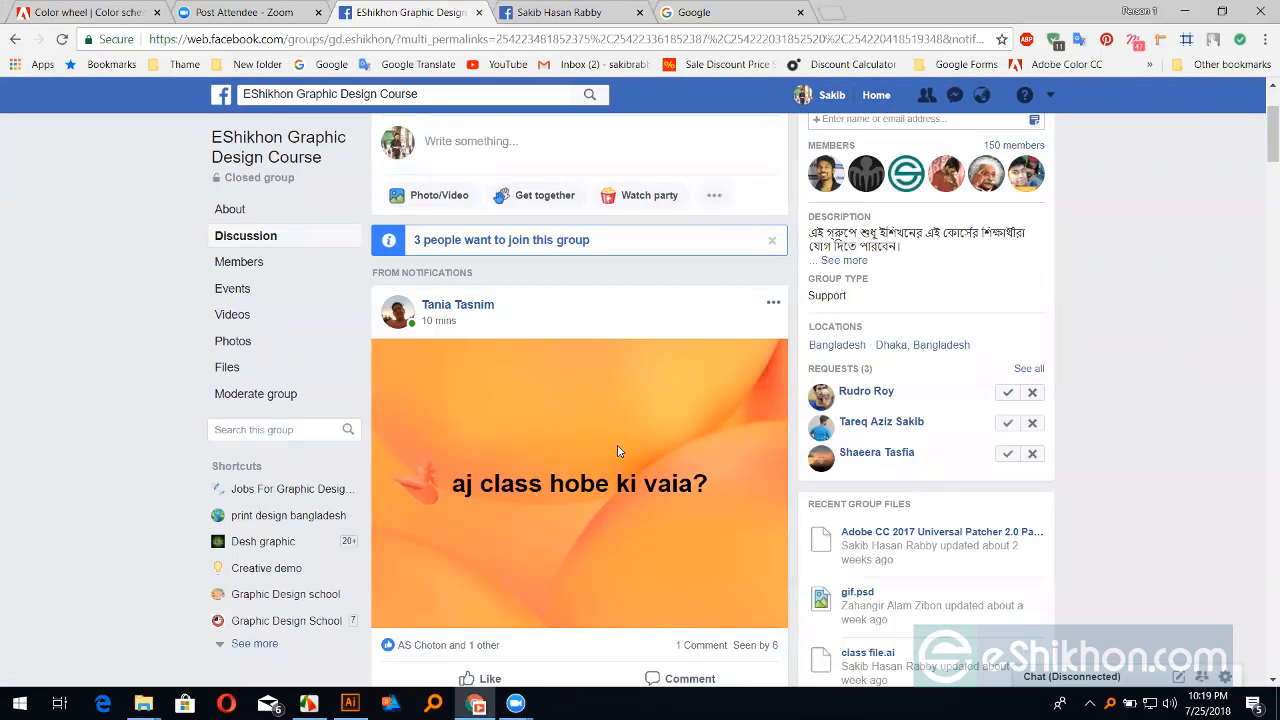
scroll(617, 448, down, 2)
scroll(620, 440, down, 8)
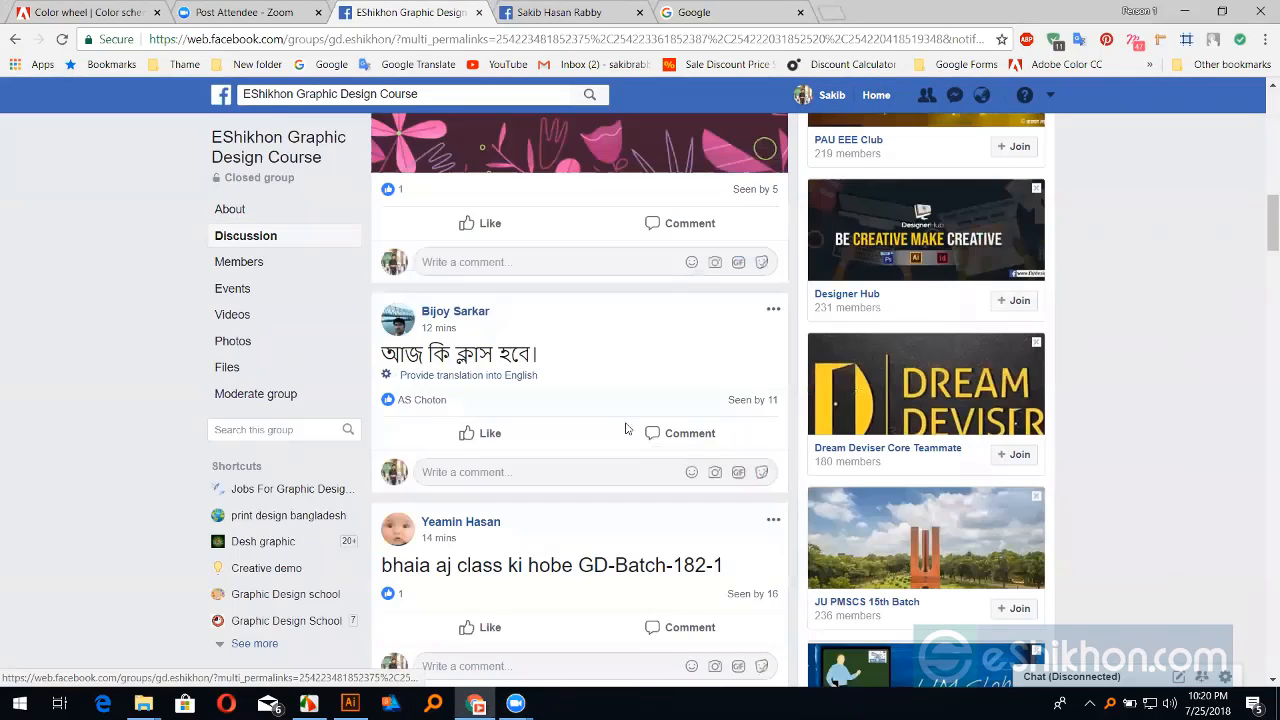
scroll(640, 405, down, 1)
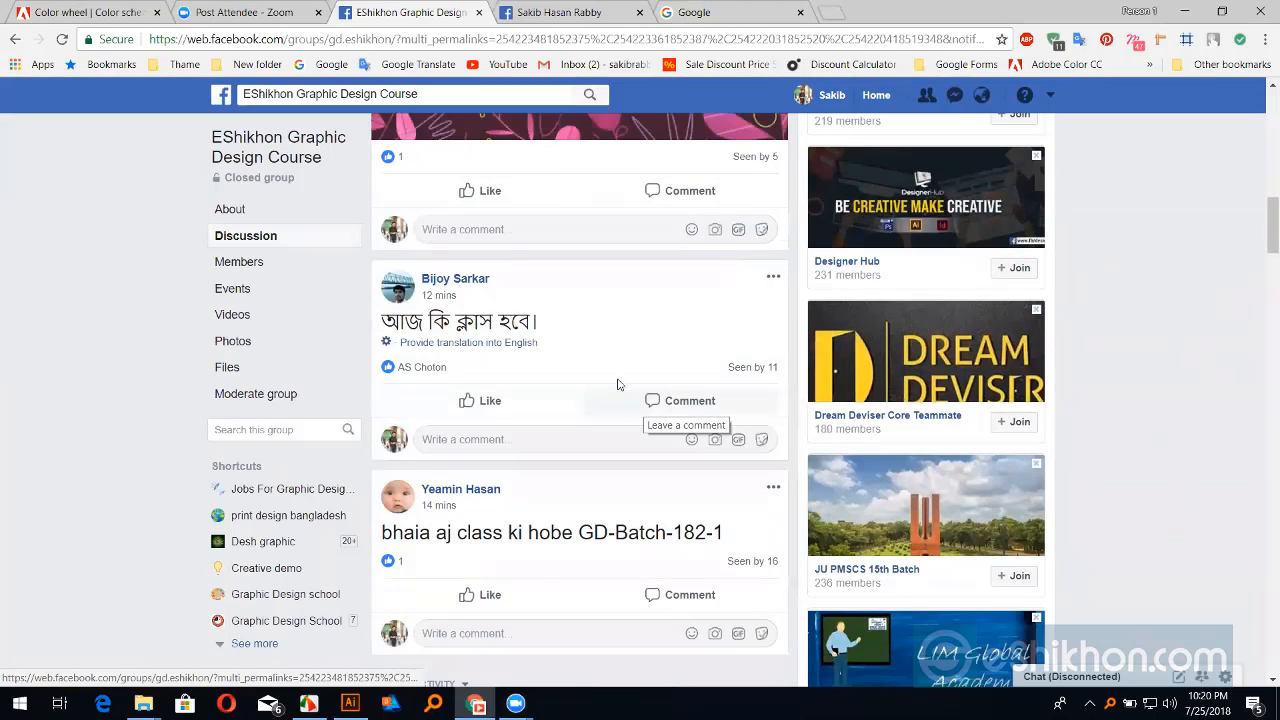
scroll(617, 384, up, 3)
scroll(617, 384, up, 8)
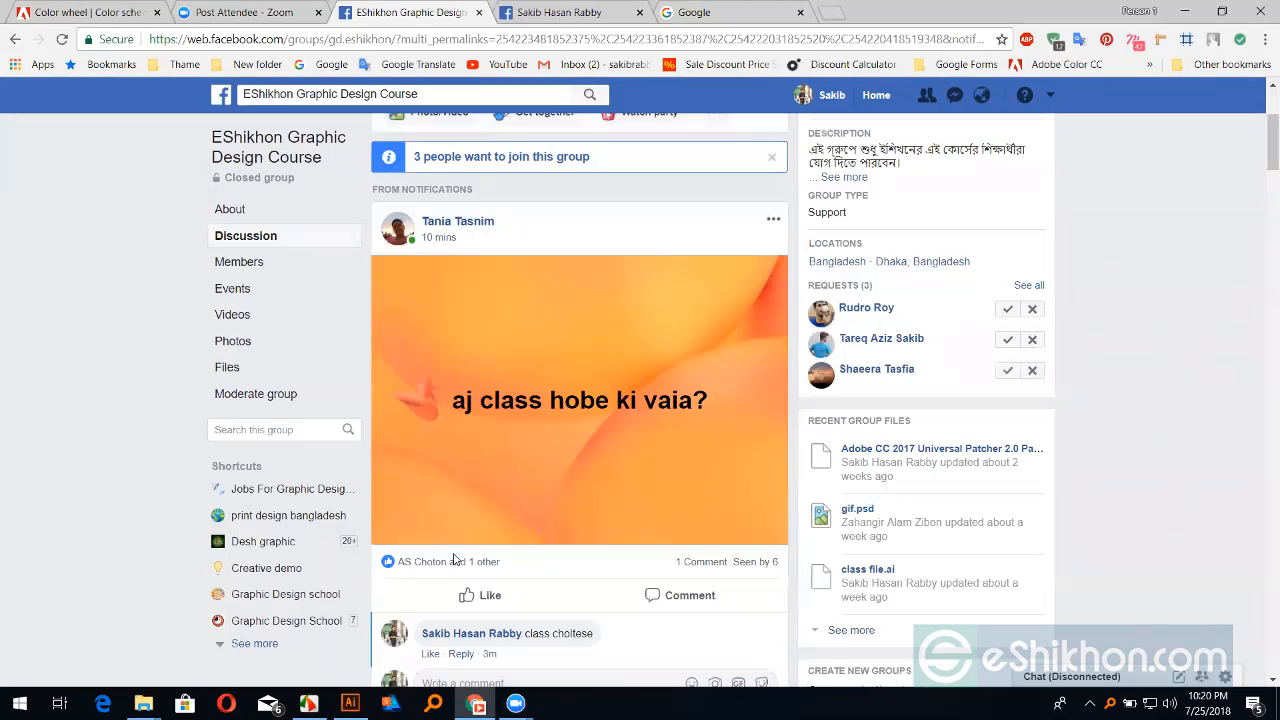
Step: Switch to Illustrator and create an 800 x 600 px RGB document, fitting its artboard in the window
mouse_move(349, 703)
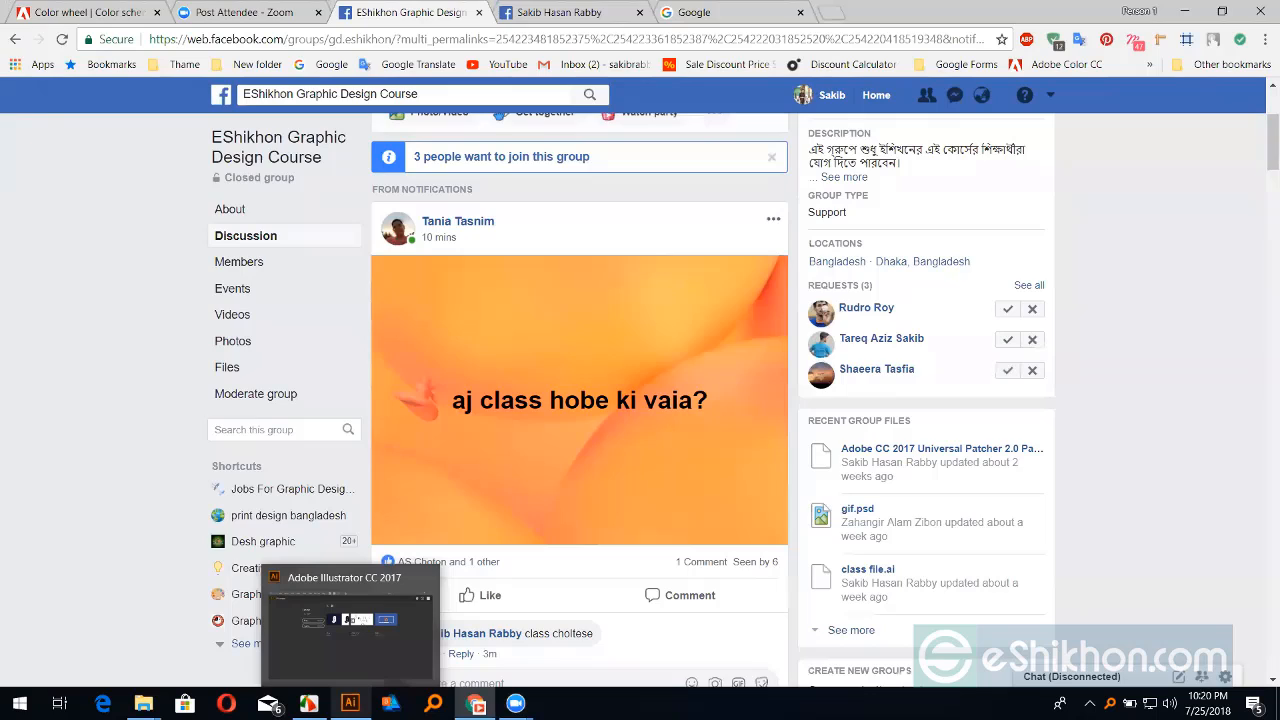
click(415, 584)
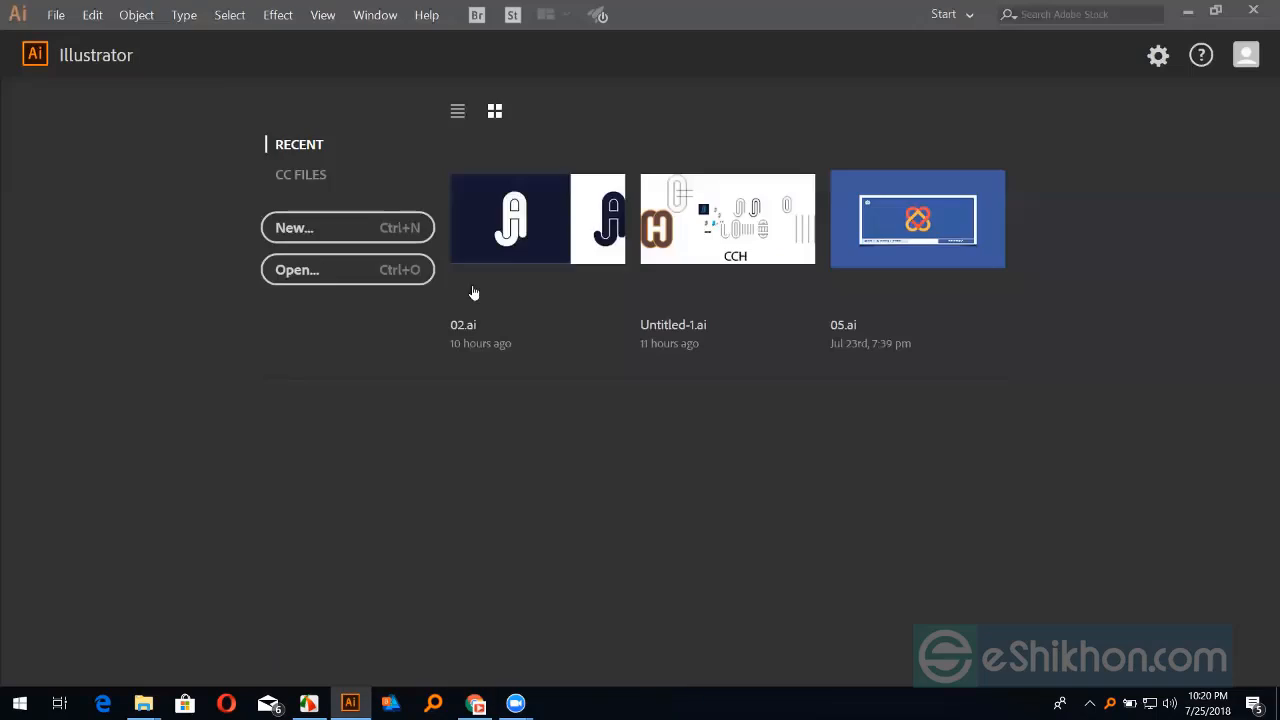
click(369, 234)
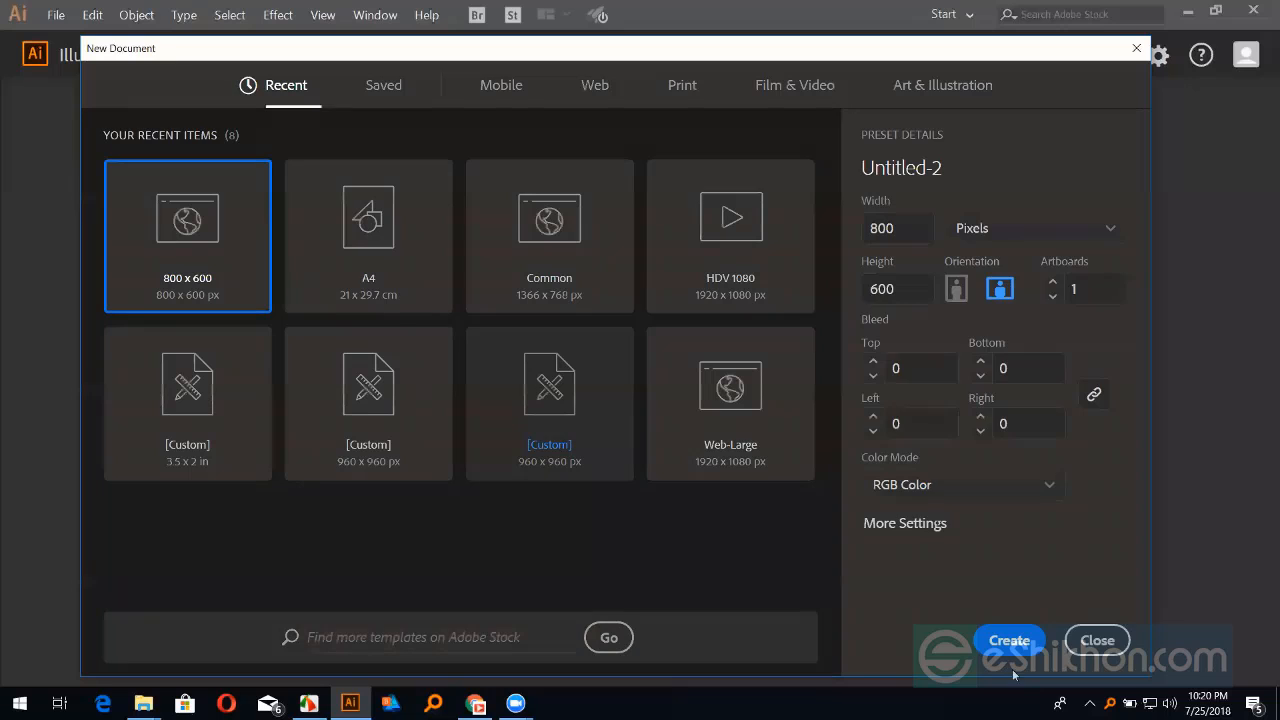
click(1006, 634)
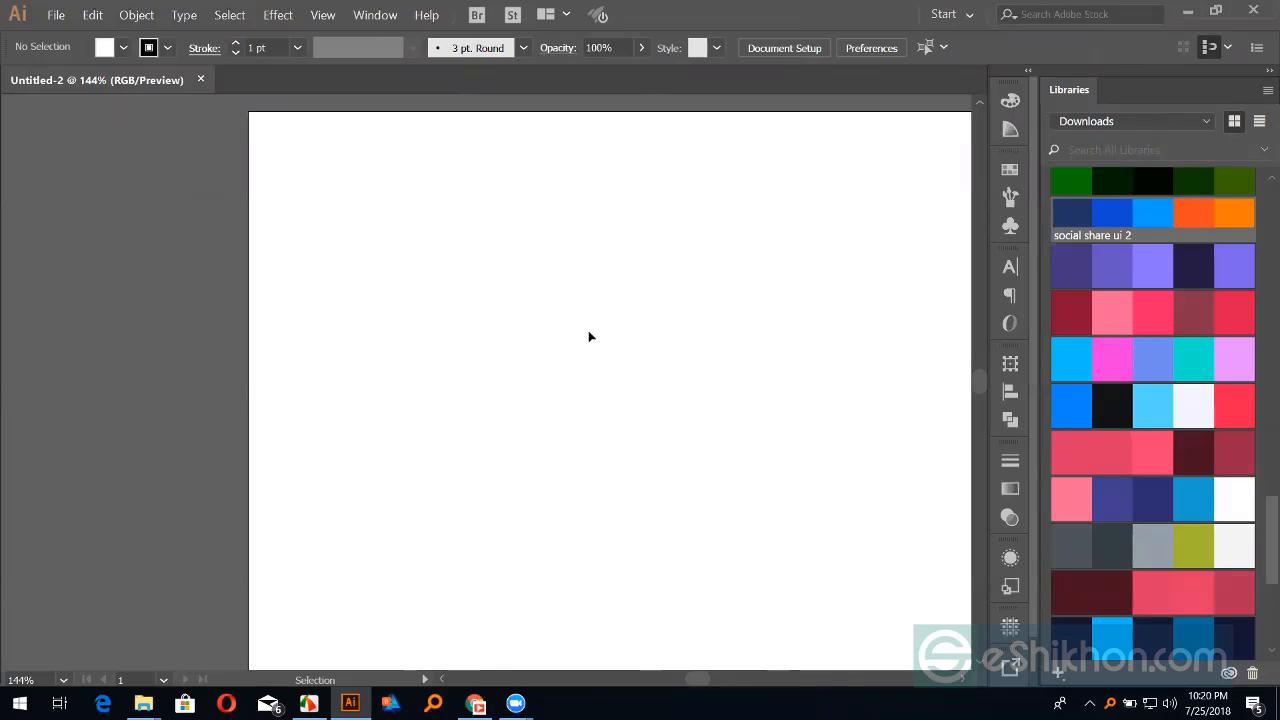
key(ctrl+0)
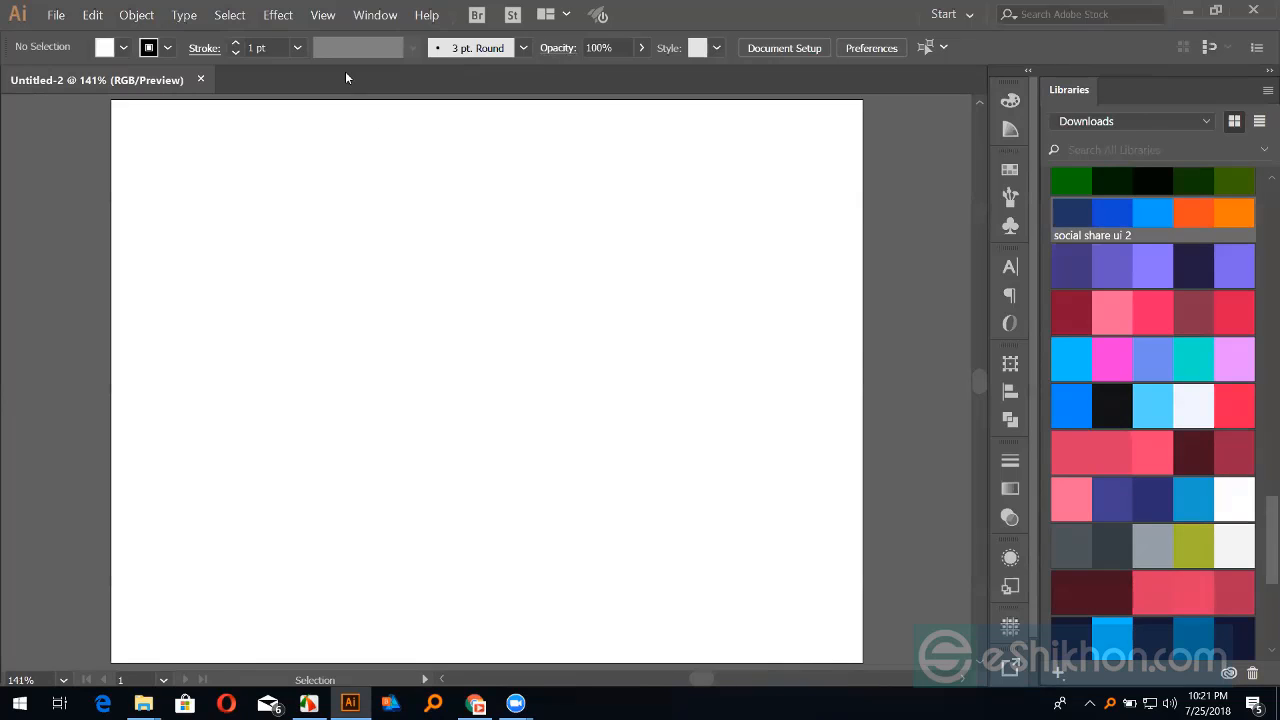
Step: Show the toolbox and position it along the edge of the workspace, clear of the menu bar
click(314, 18)
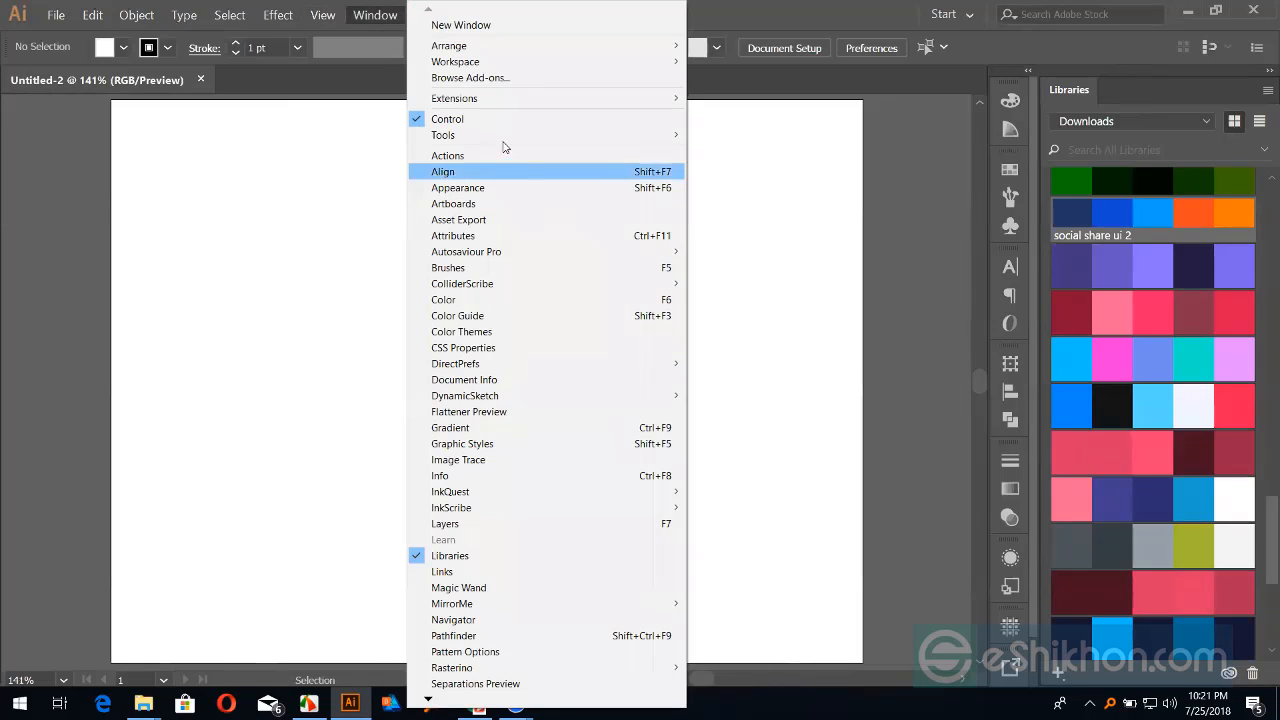
mouse_move(533, 137)
click(716, 136)
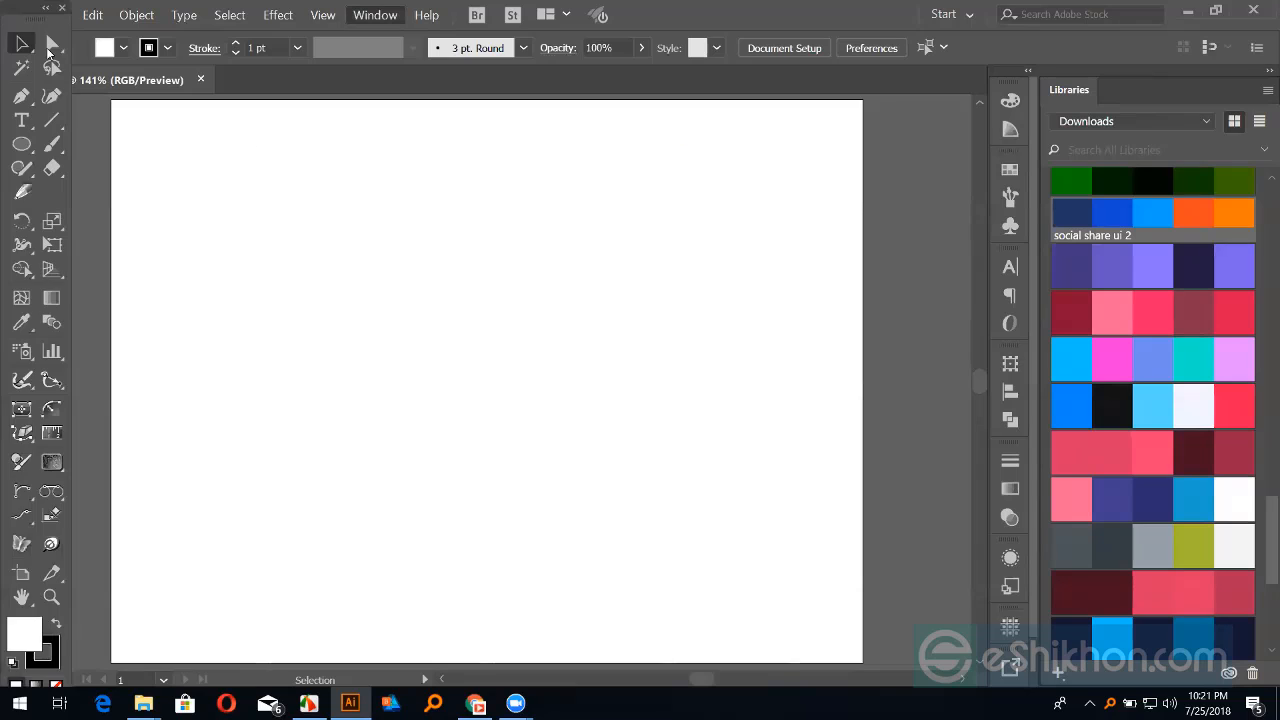
drag(27, 17, 35, 47)
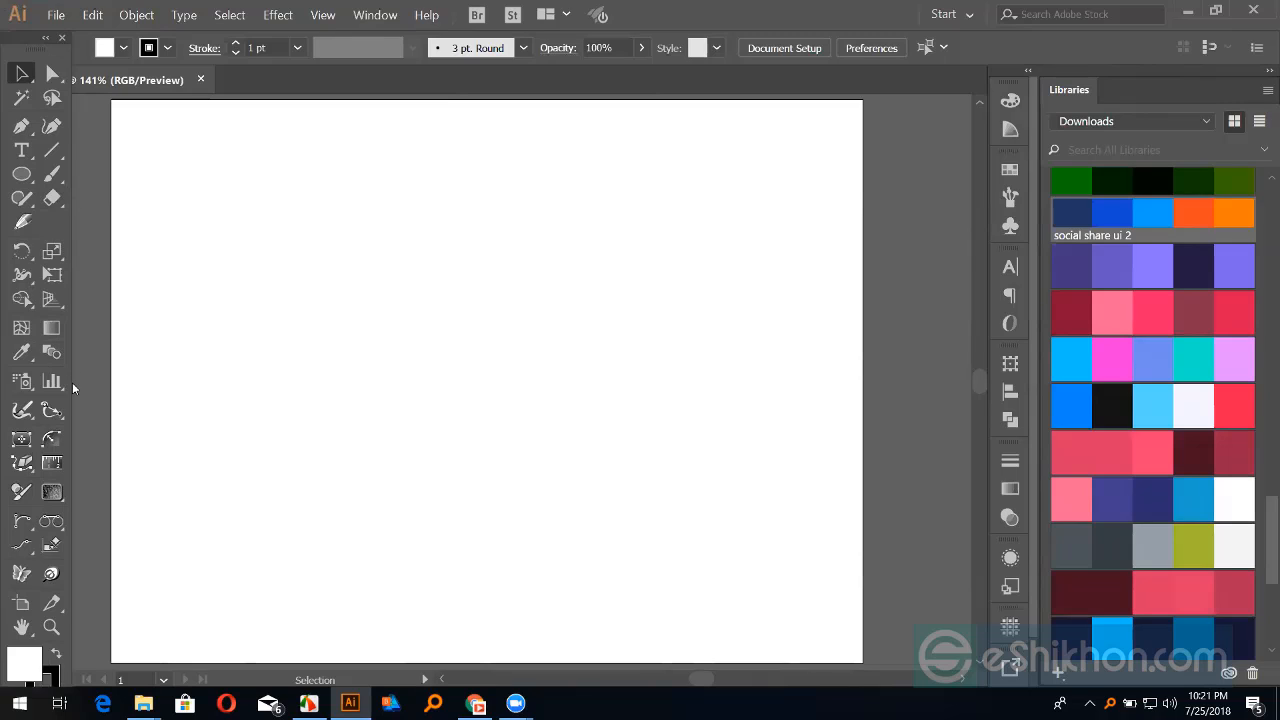
click(22, 301)
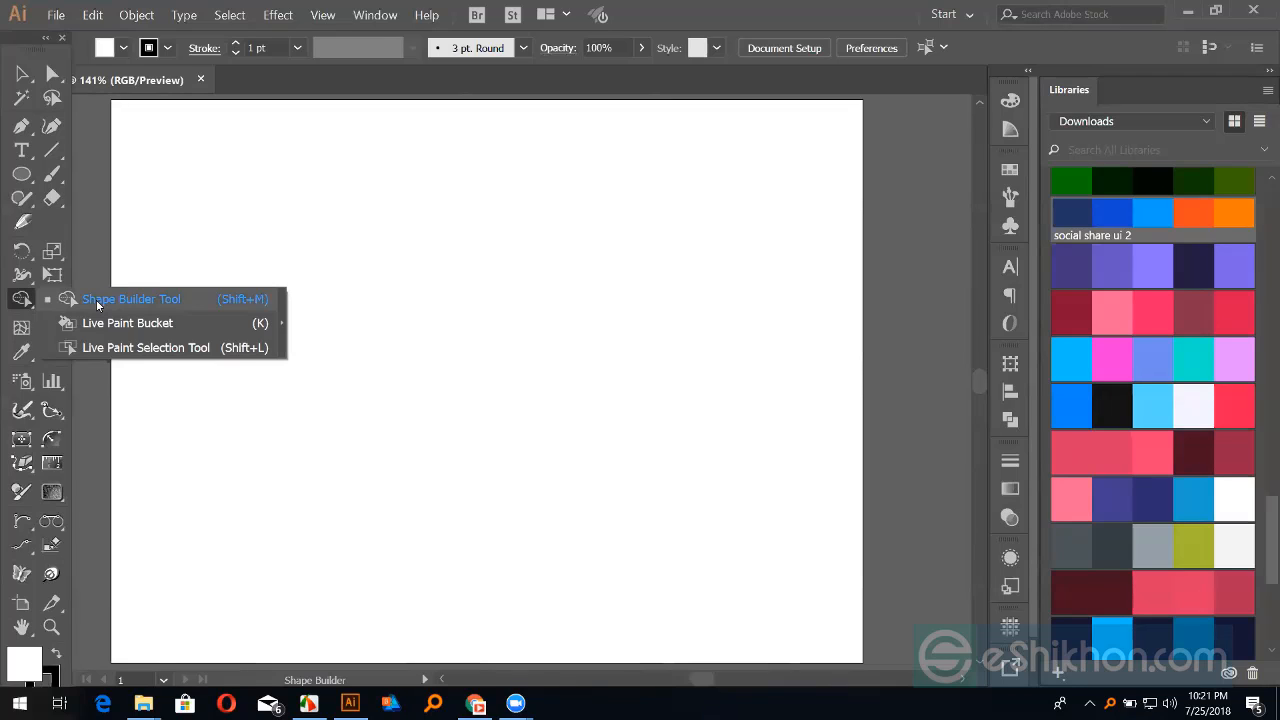
click(97, 303)
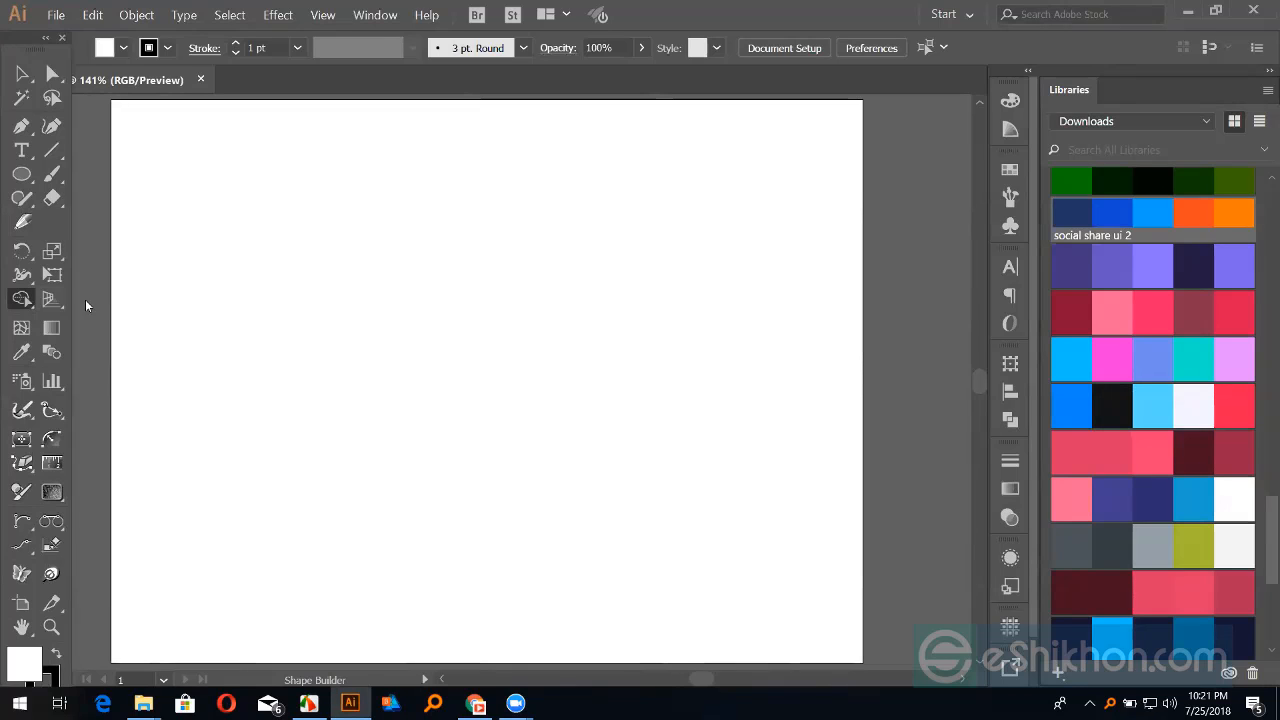
click(28, 281)
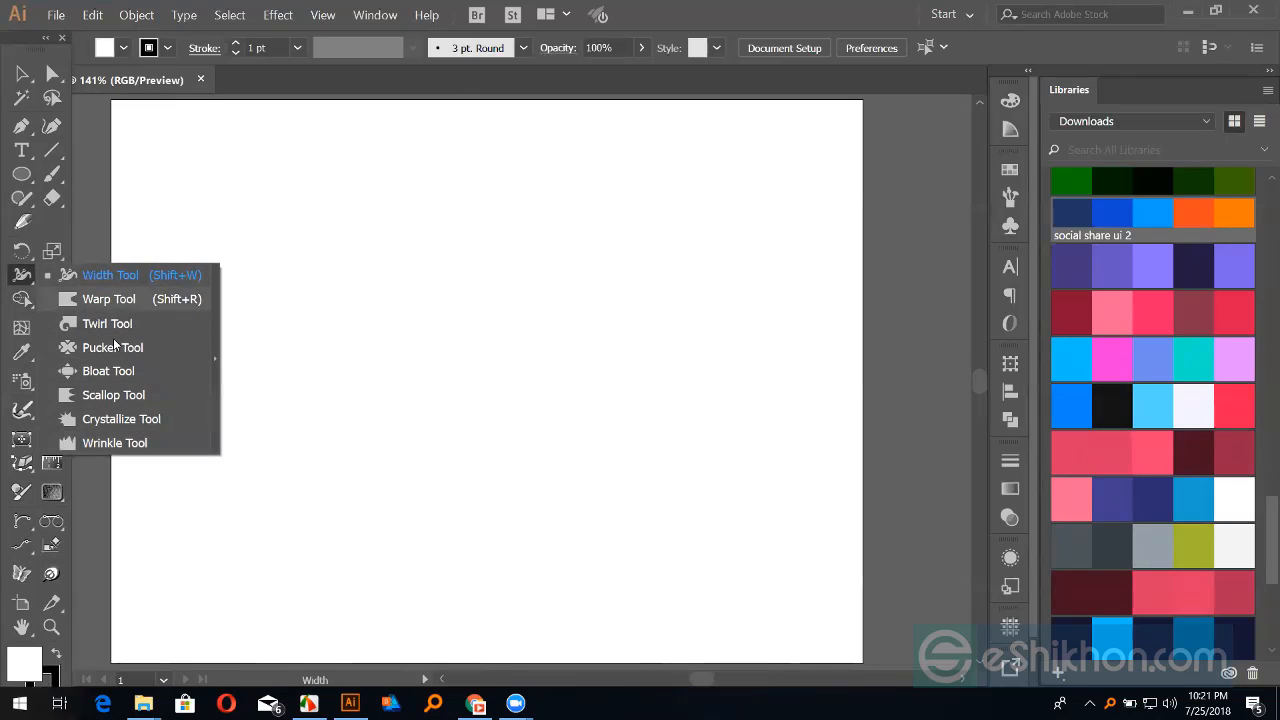
drag(114, 344, 22, 280)
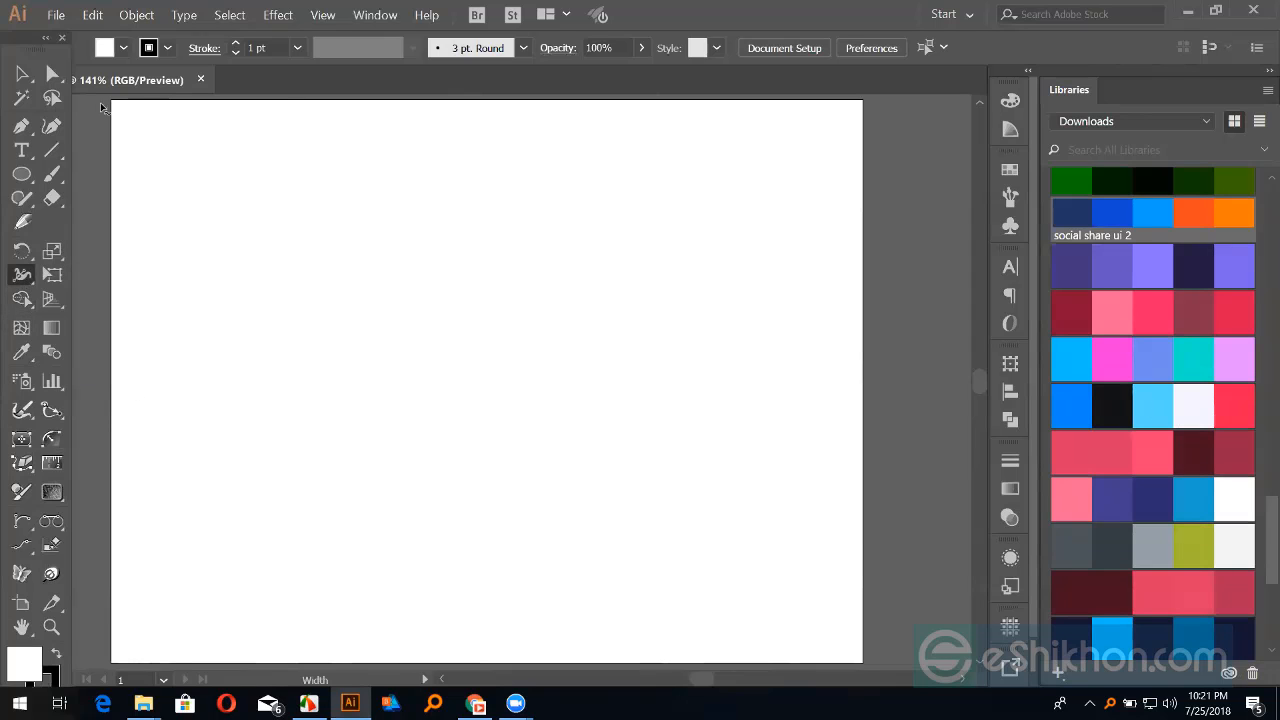
key(v)
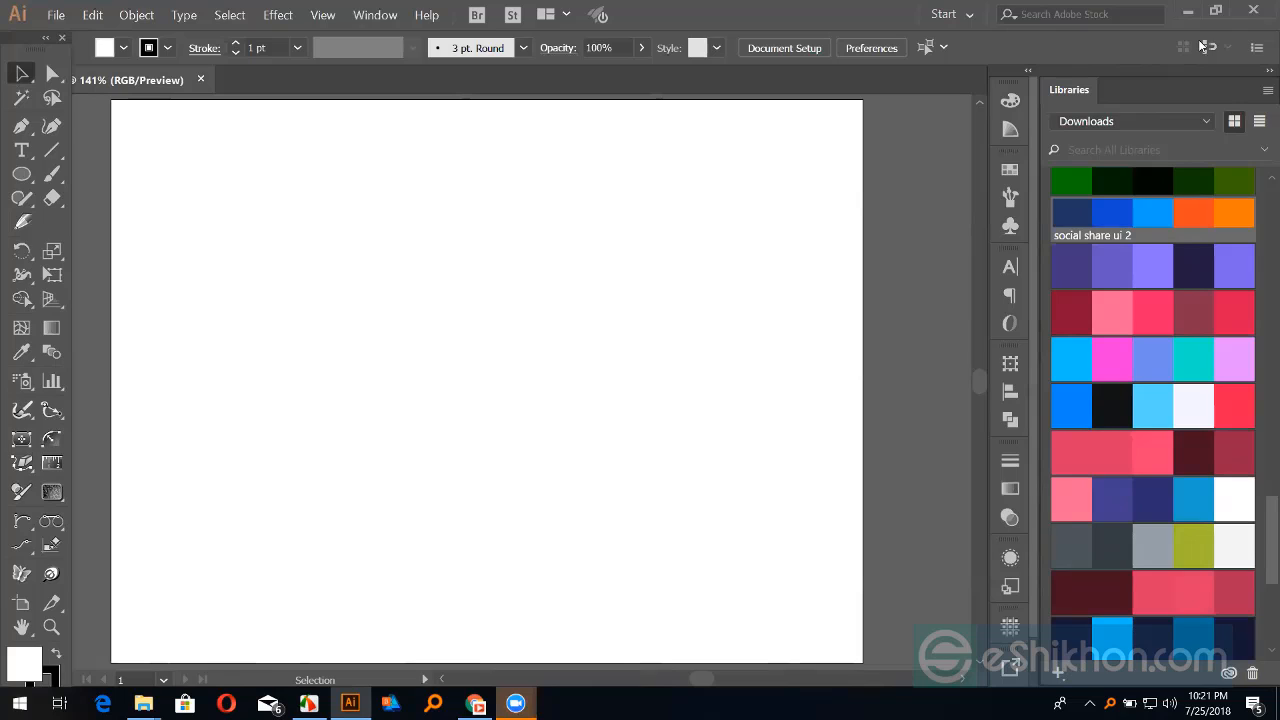
click(53, 275)
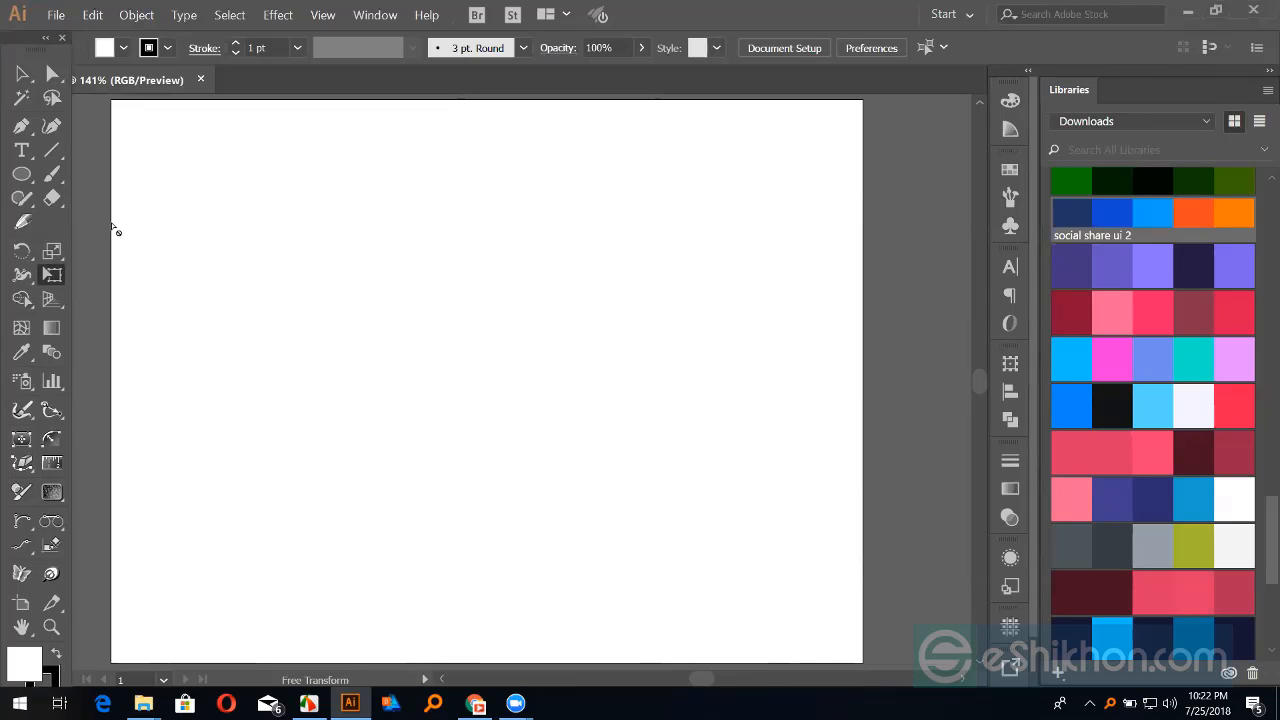
key(v)
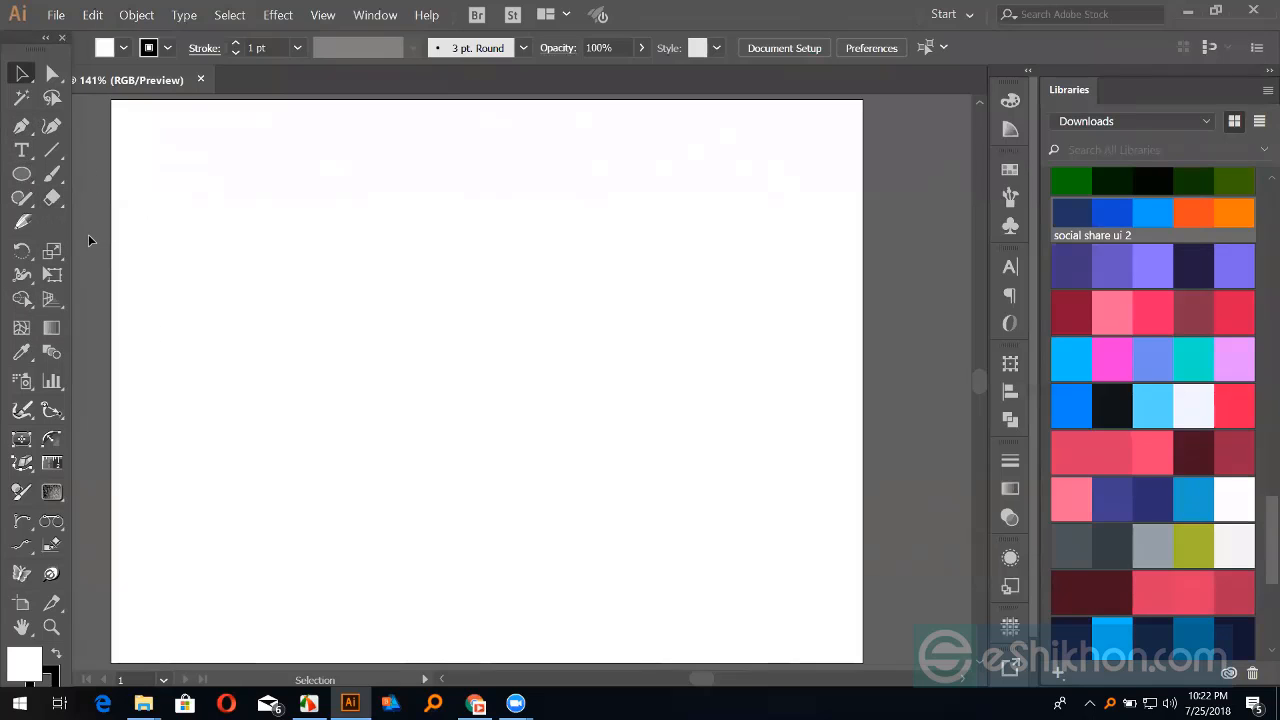
Step: Detach the shape tools as a floating palette and draw a circle on the artboard with black fill and white stroke
key(m)
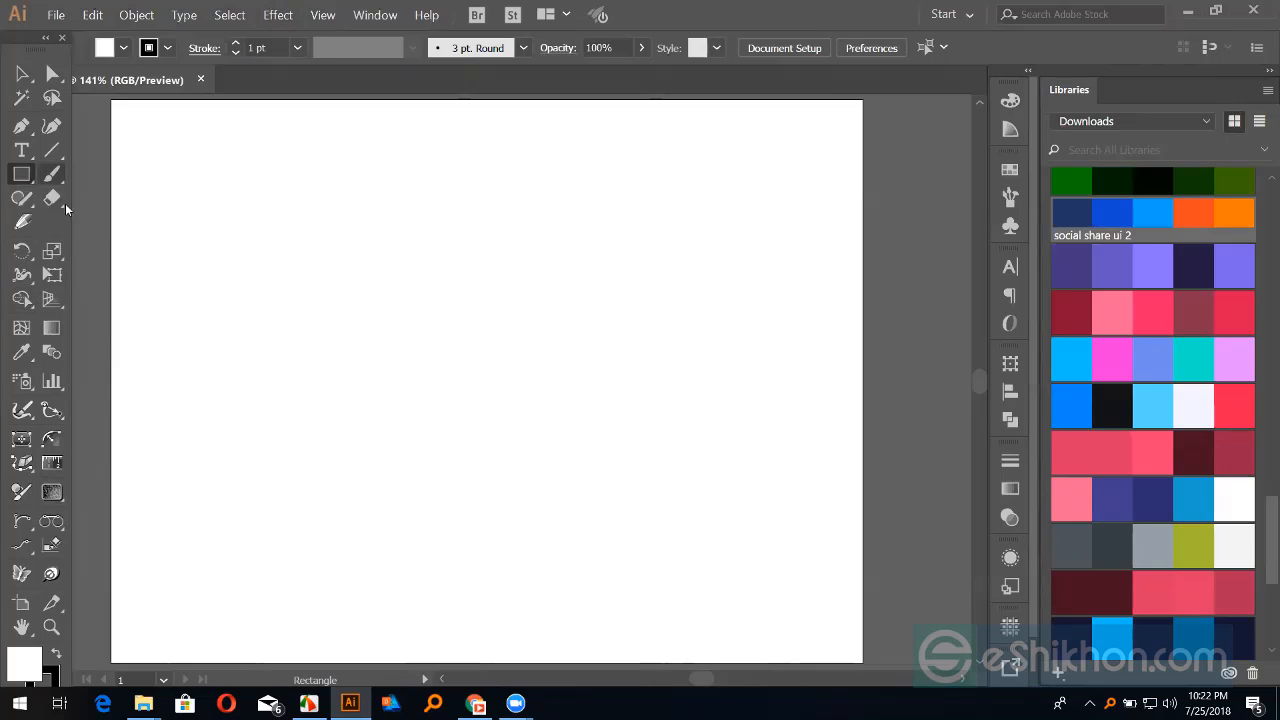
drag(20, 181, 215, 225)
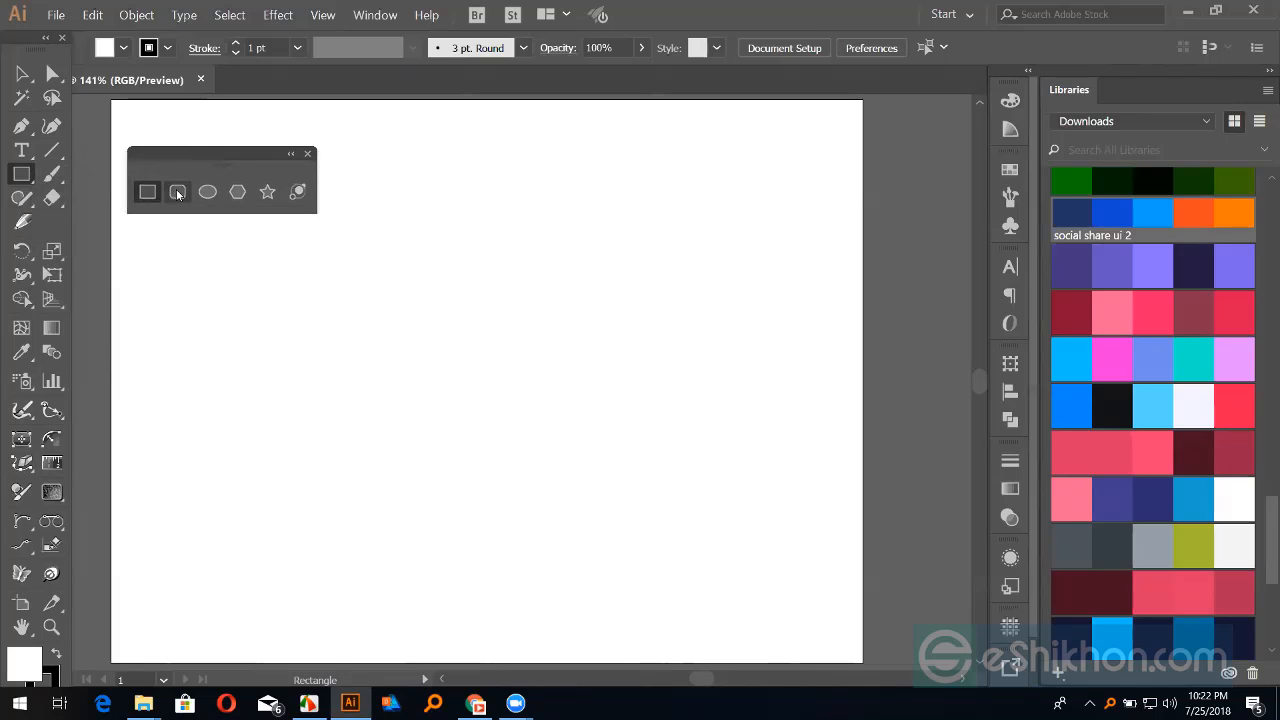
click(207, 192)
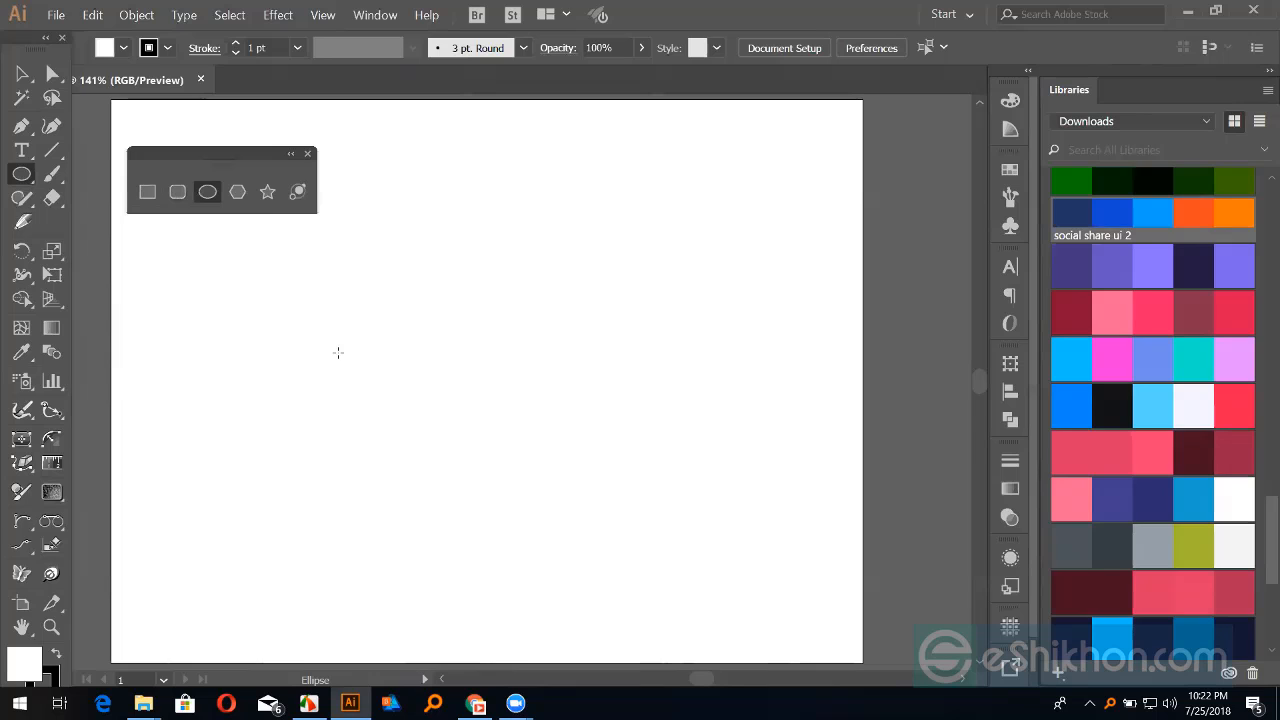
drag(338, 352, 371, 457)
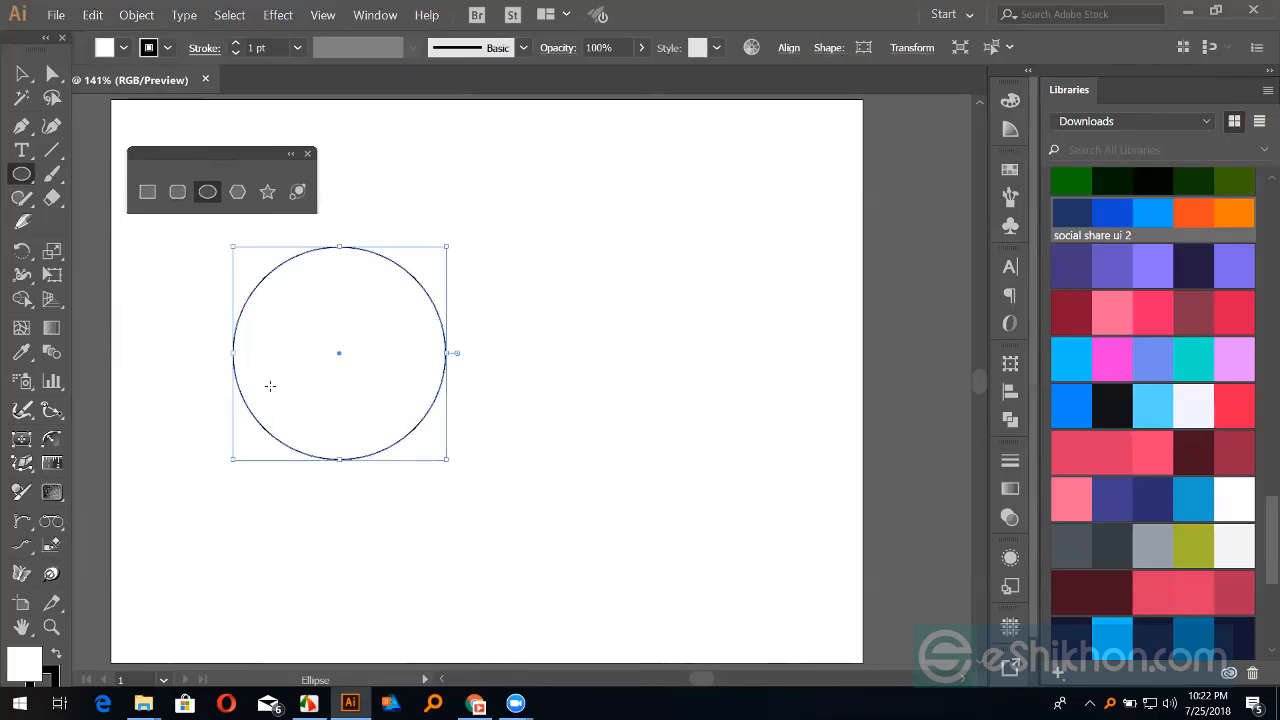
key(shift+x)
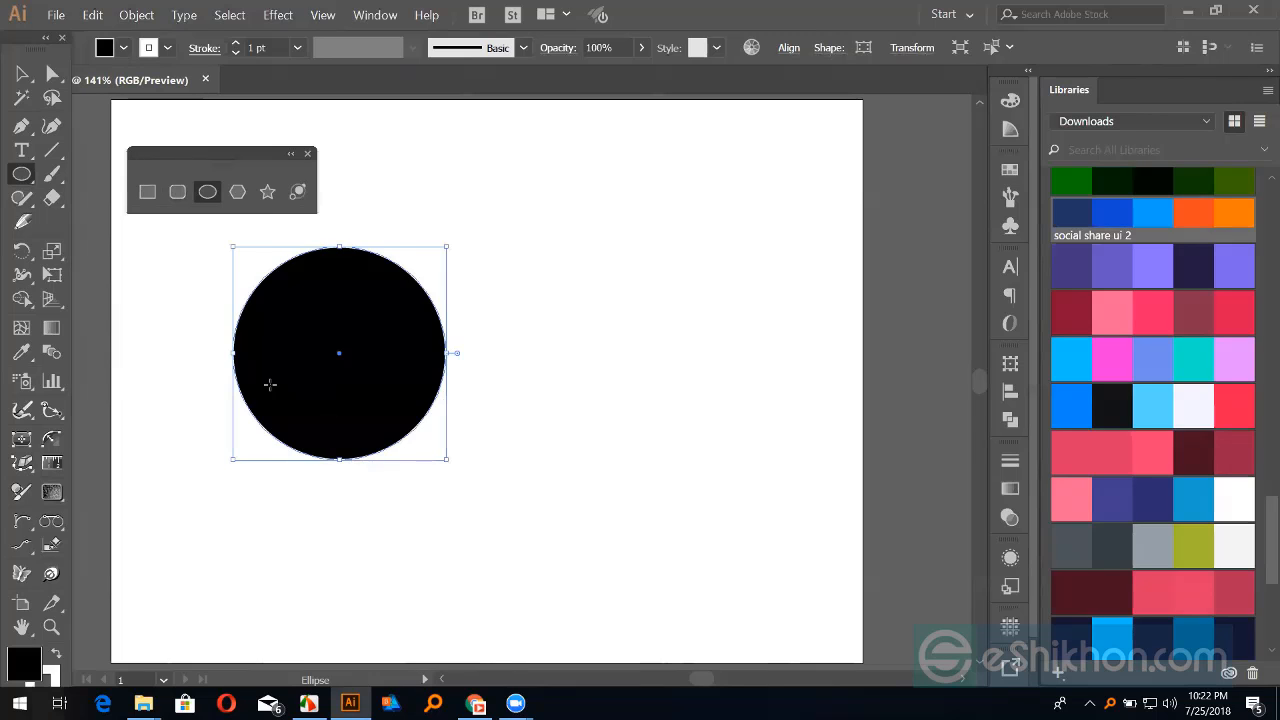
Step: Swap the circle's fill and stroke colours back and forth, finishing with black fill and white stroke
key(shift+x)
key(shift+x)
key(shift+x)
key(shift+x)
key(shift+x)
key(shift+x)
key(shift+x)
key(shift+x)
key(shift+x)
key(shift+x)
key(shift+x)
key(shift+x)
key(shift+x)
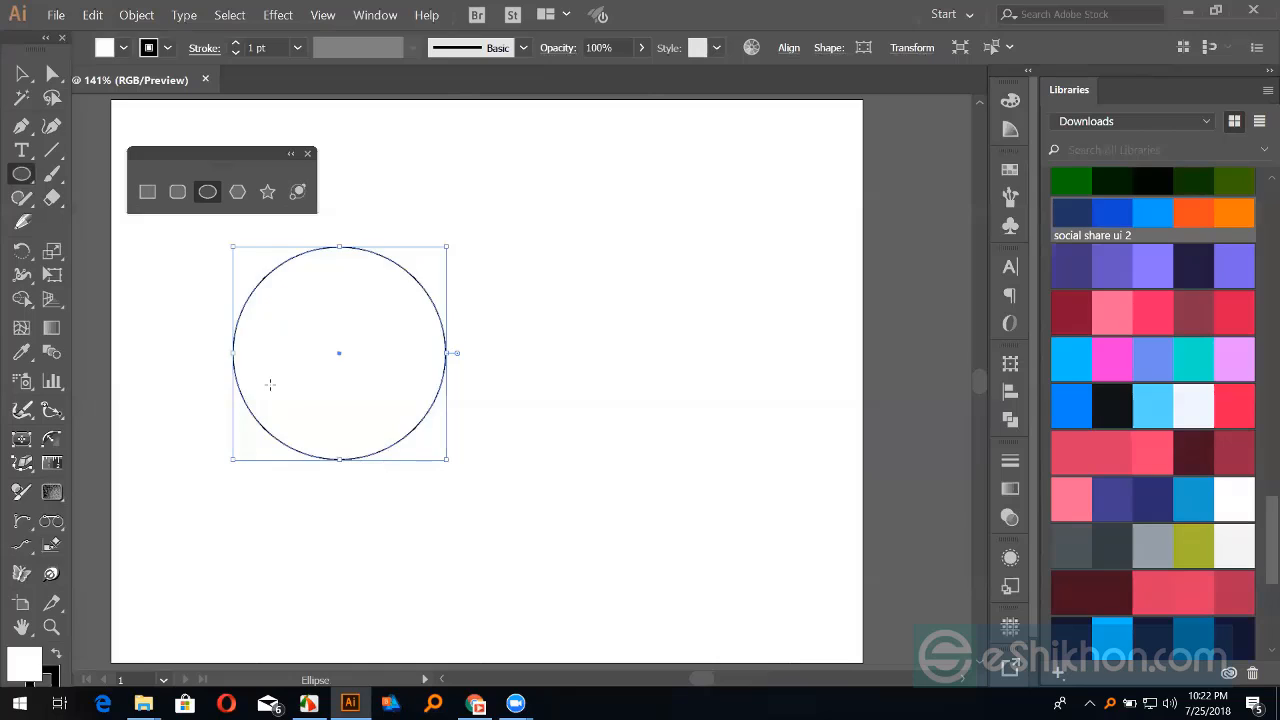
key(shift+x)
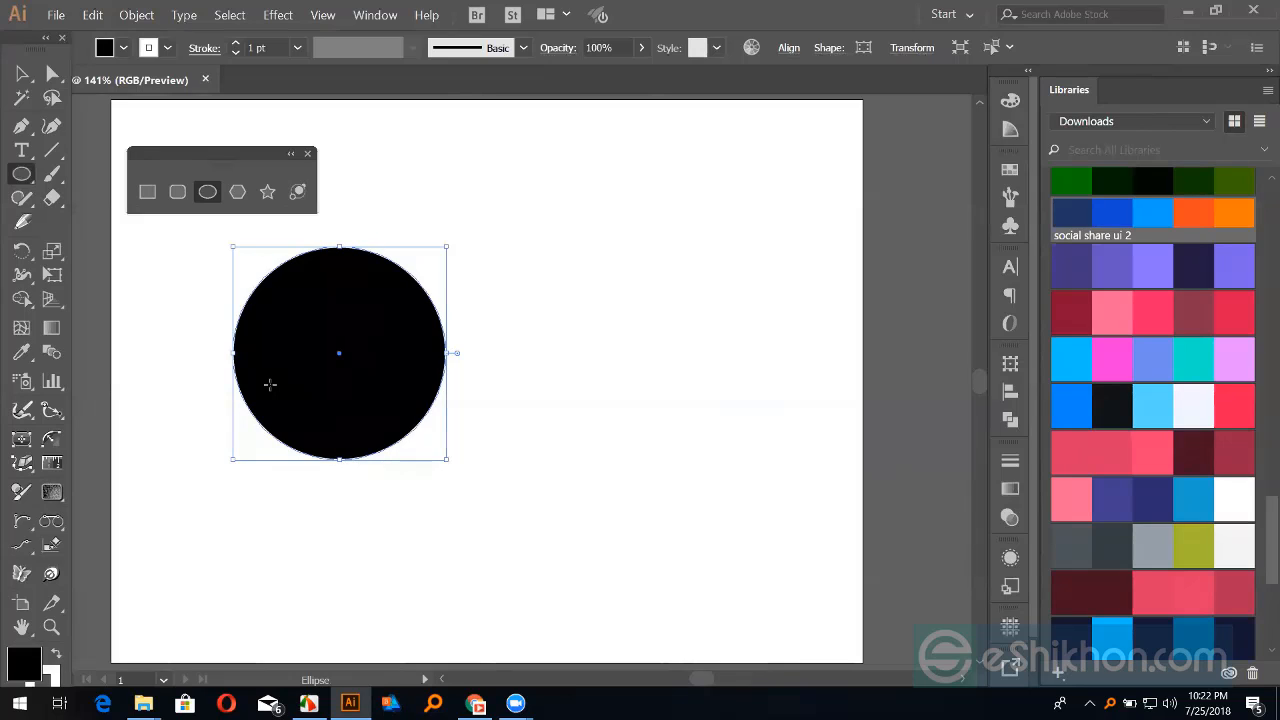
Step: Remove the circle's stroke, place a copy beside it so the two circles overlap, and deselect
key(x)
key(slash)
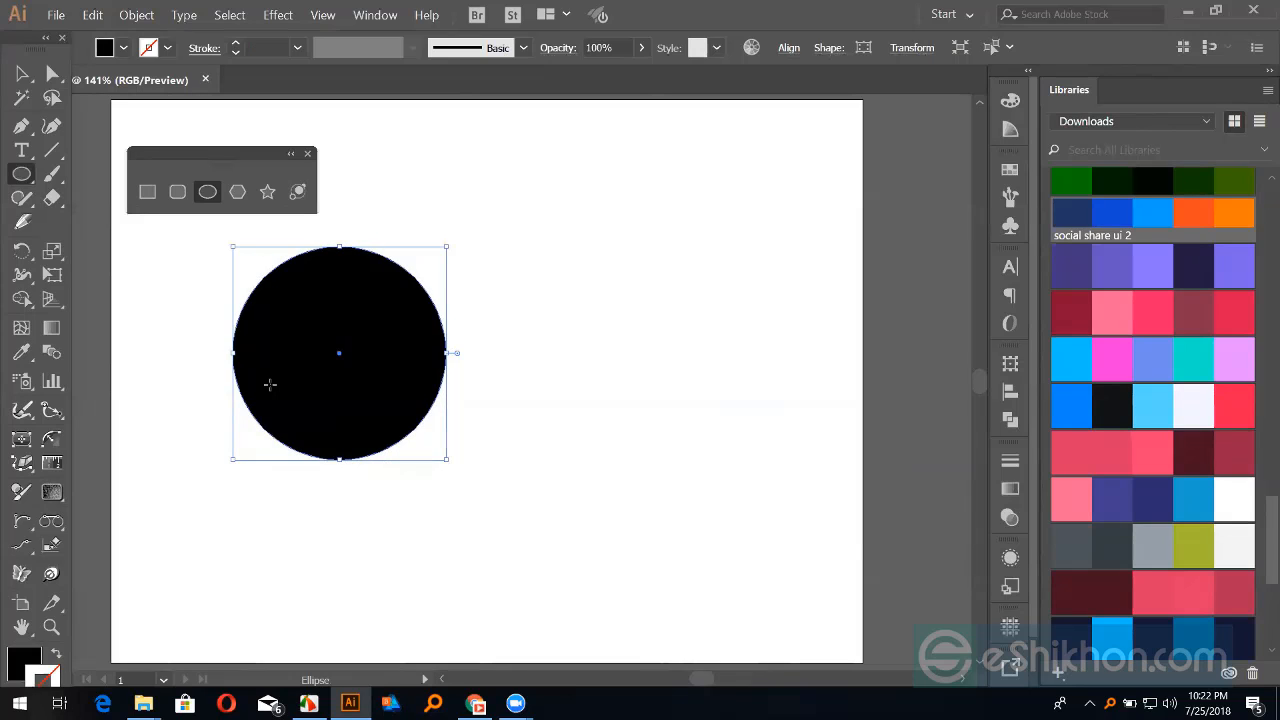
key(v)
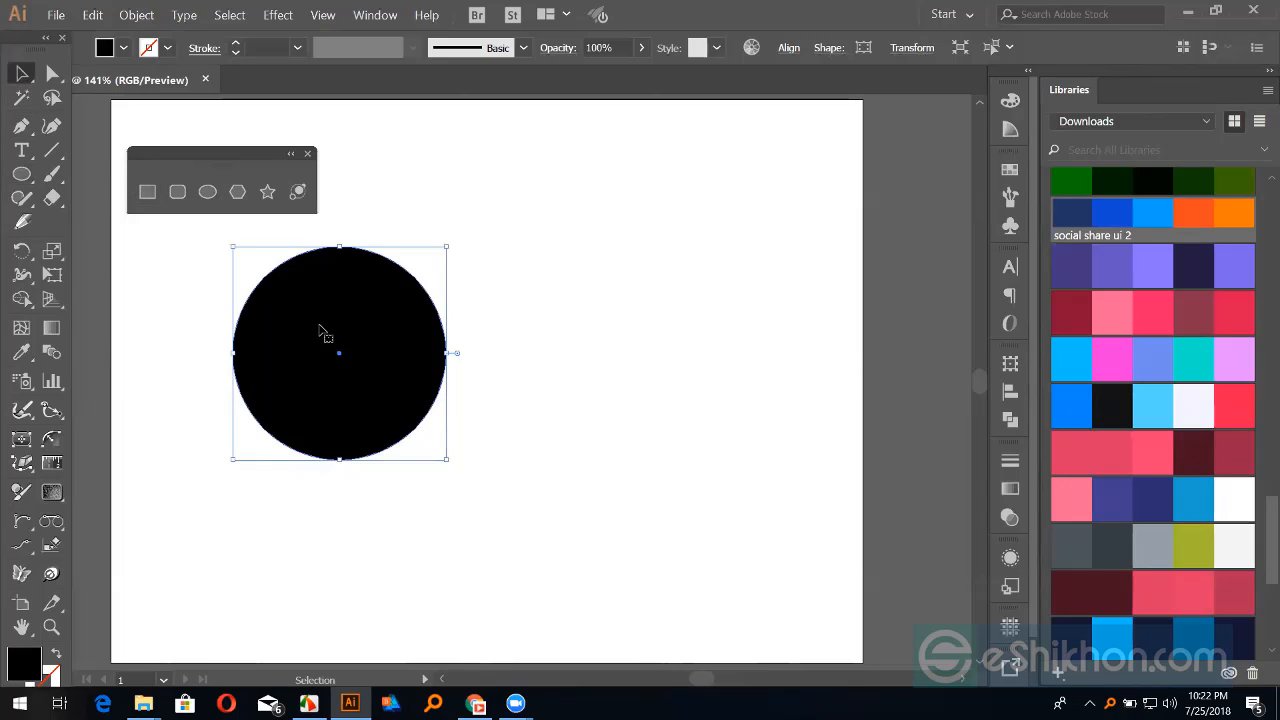
drag(348, 298, 453, 326)
click(413, 477)
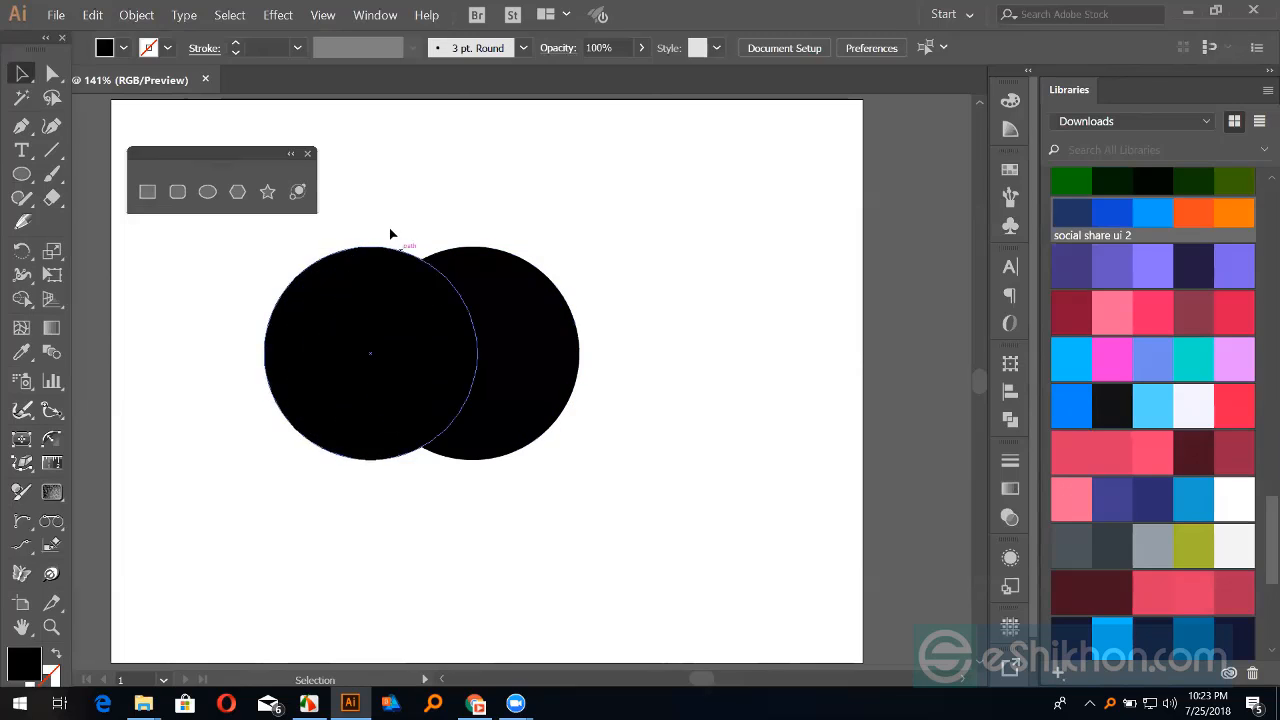
Step: Select the two overlapping circles individually and clear the selection
click(365, 340)
click(471, 351)
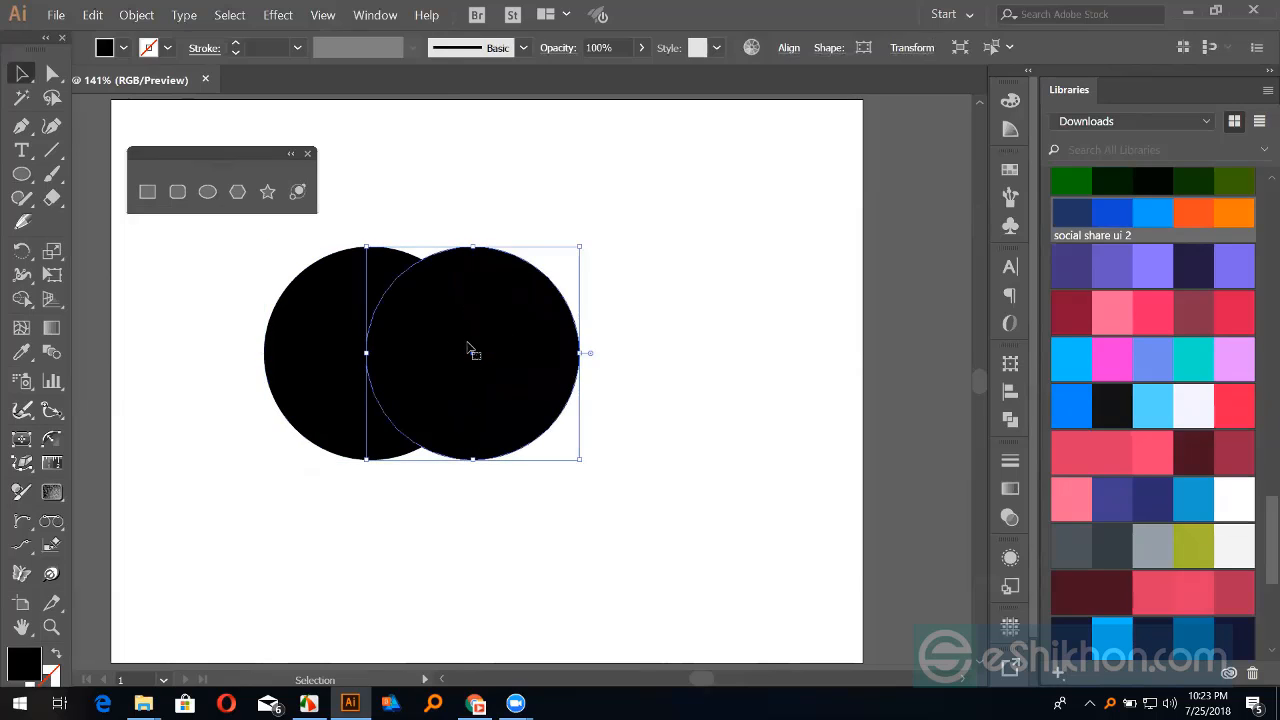
shift+click(335, 360)
click(336, 358)
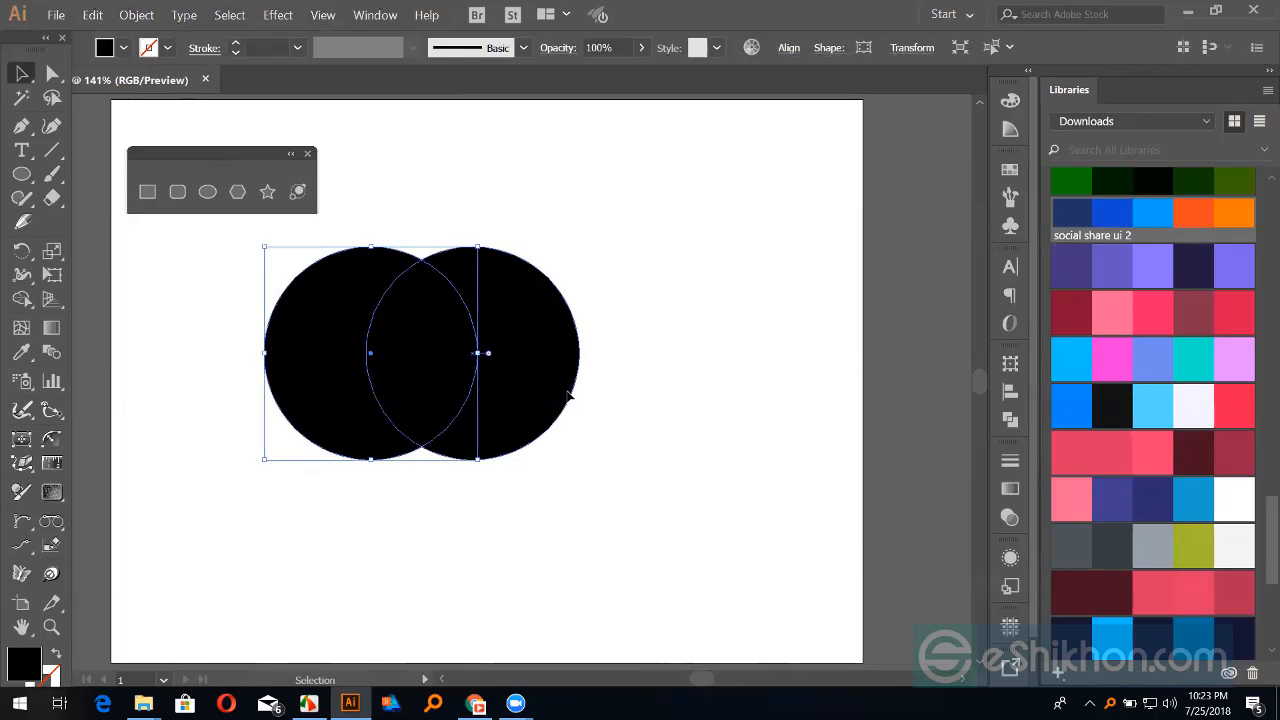
click(570, 397)
key(ctrl+shift+a)
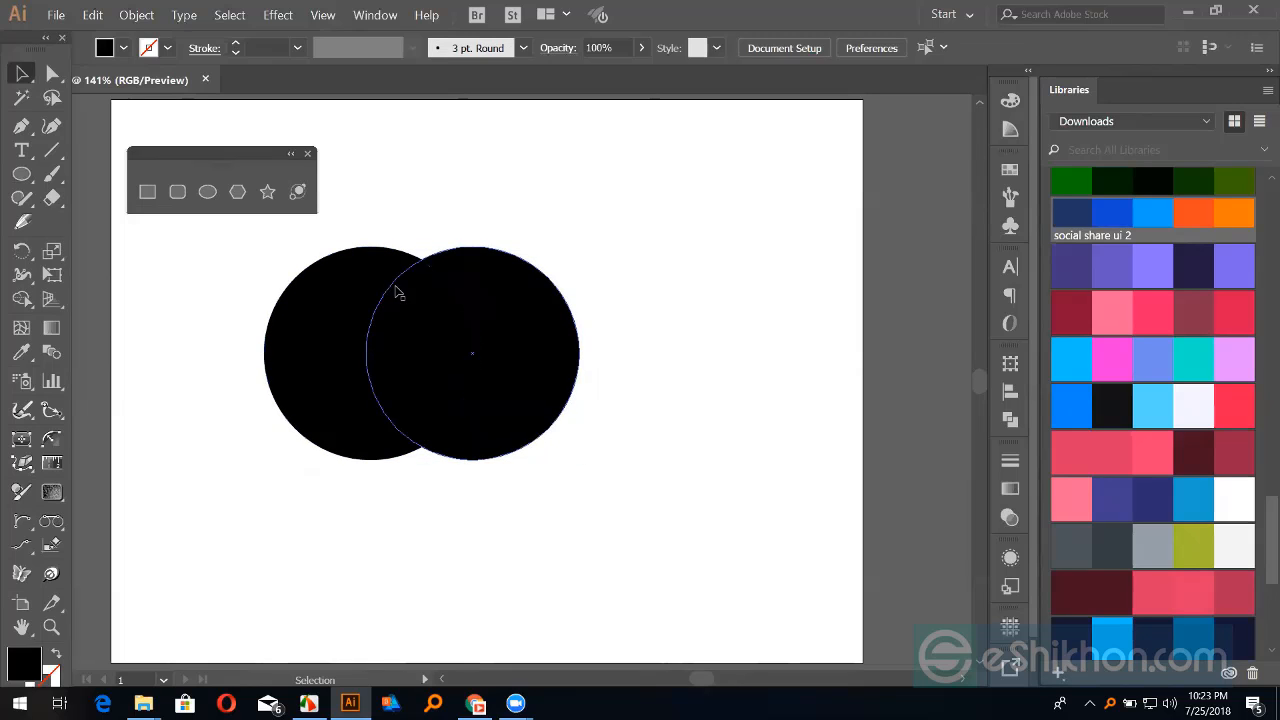
Step: Select both circles and use the Shape Builder tool to split their overlap into a separate piece
drag(367, 204, 557, 367)
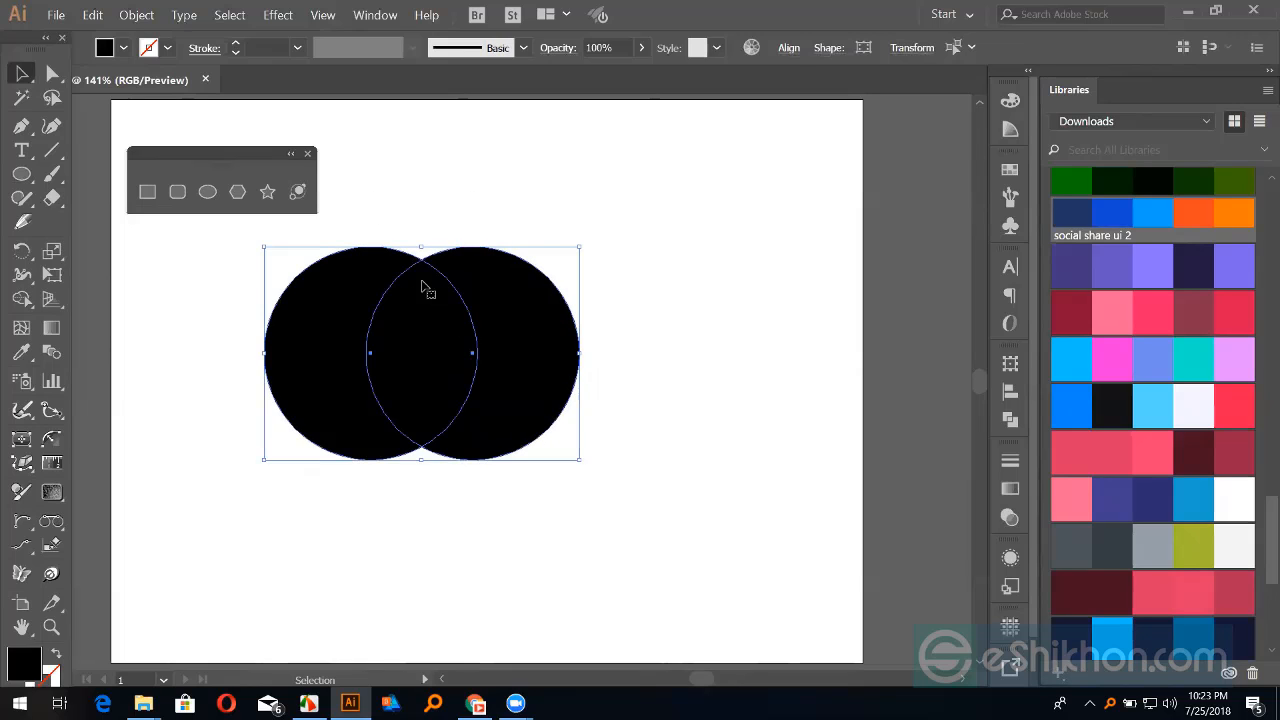
click(21, 298)
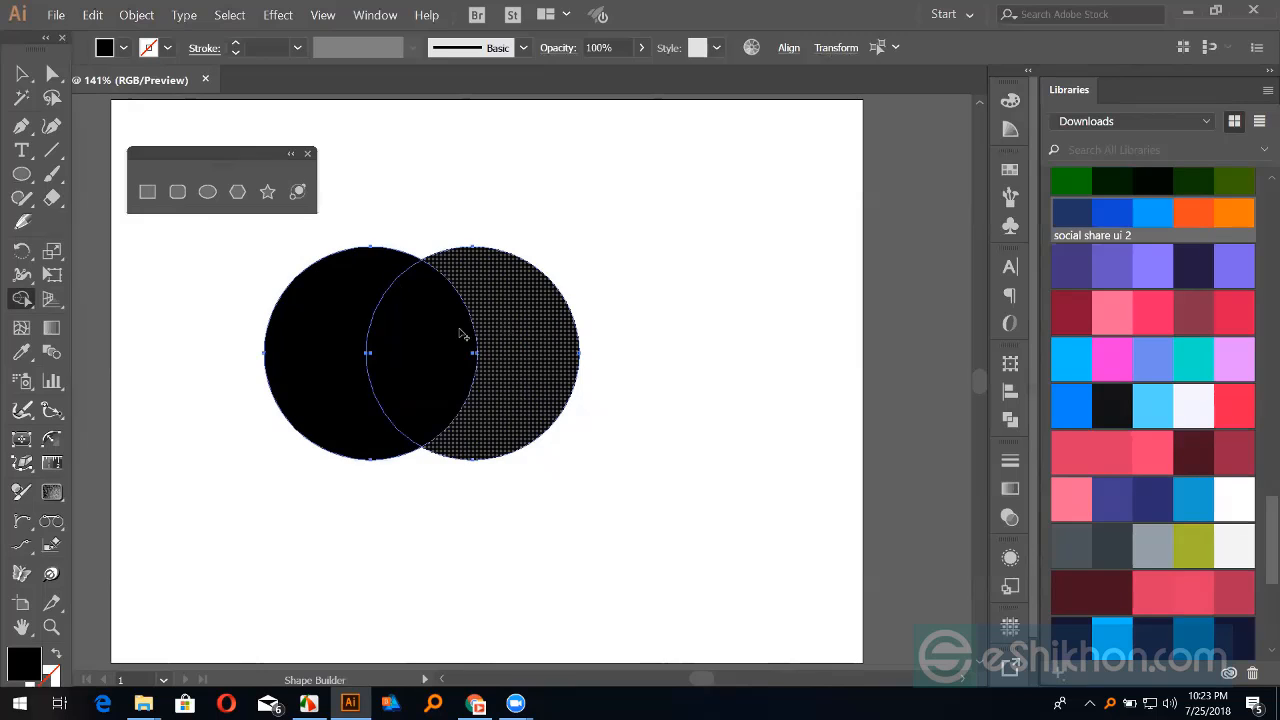
click(423, 334)
drag(432, 340, 543, 357)
click(23, 75)
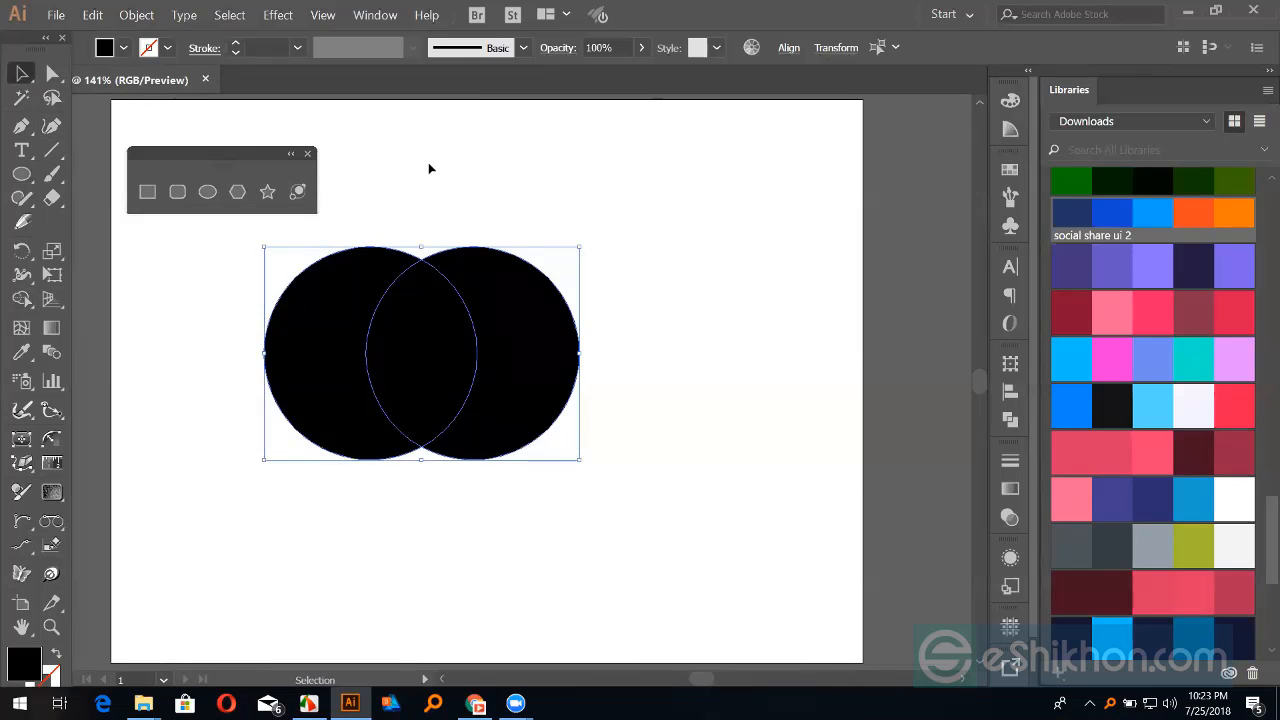
Step: Move the two crescents and the central lens apart from one another
click(617, 206)
click(529, 343)
drag(529, 343, 703, 333)
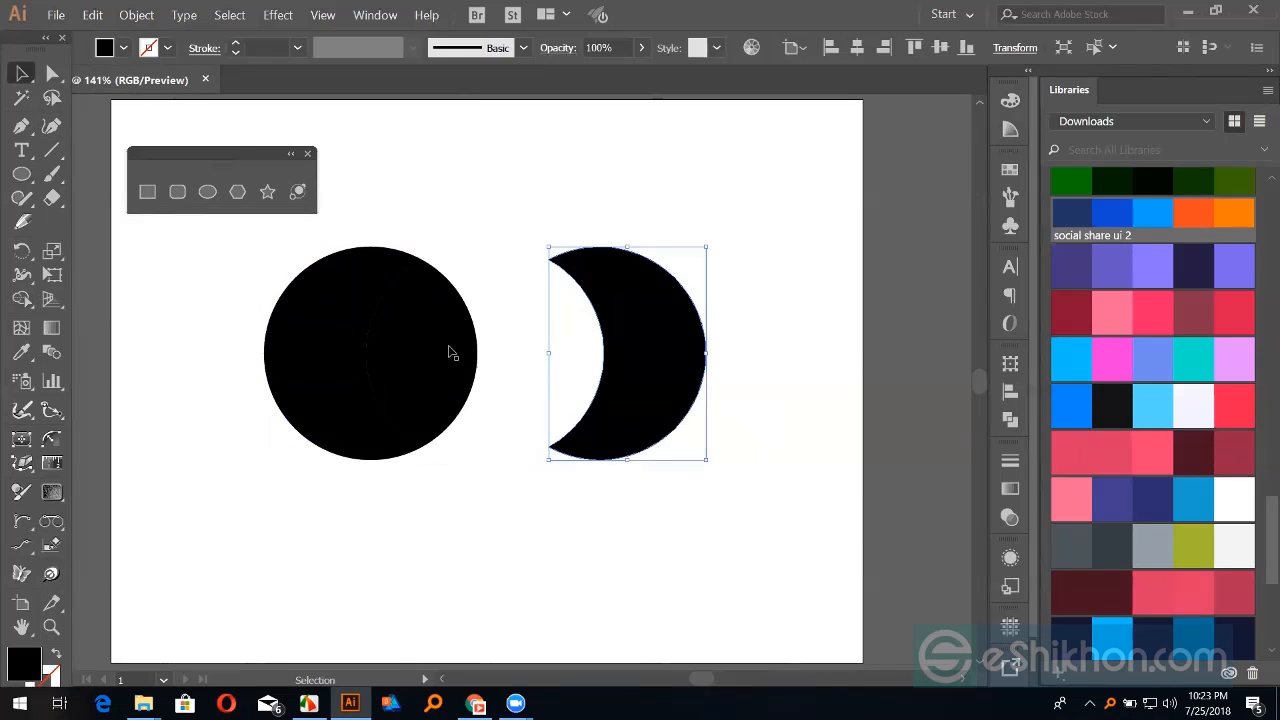
drag(449, 351, 534, 349)
drag(349, 343, 250, 465)
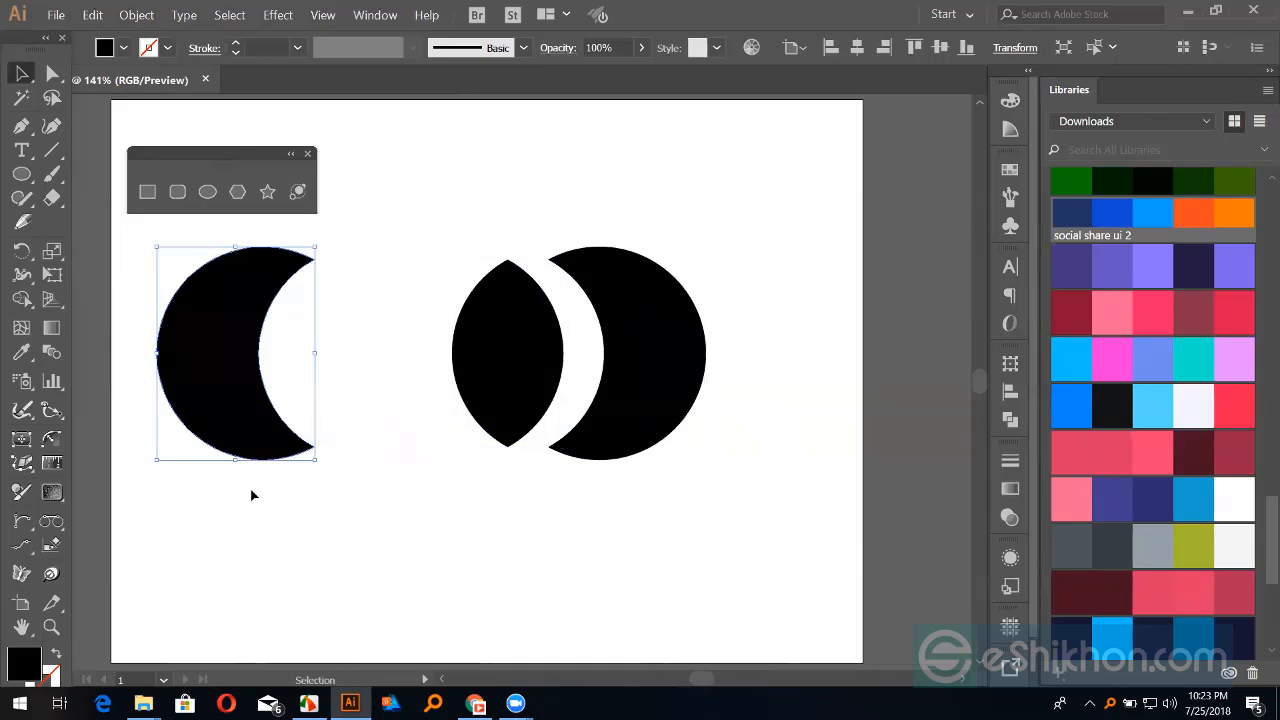
Step: Undo the moves of the crescents and lens and clear the selection
key(ctrl+z)
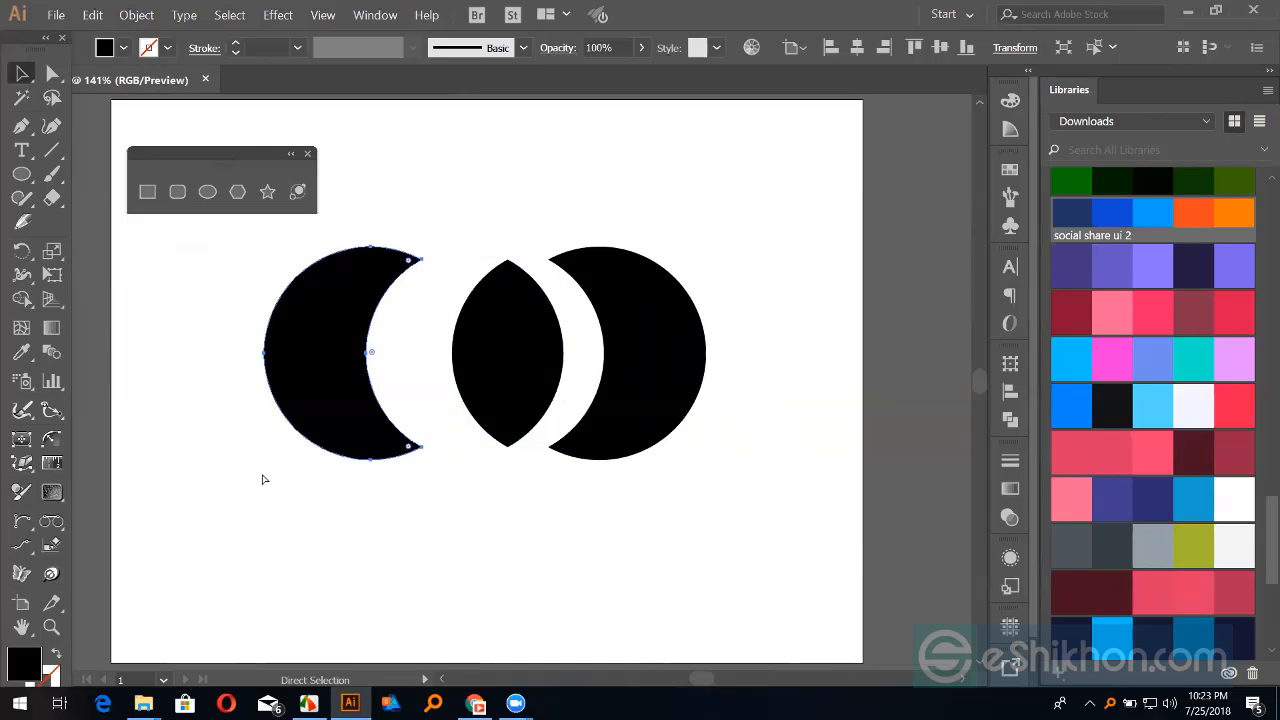
key(ctrl+z)
key(ctrl+z)
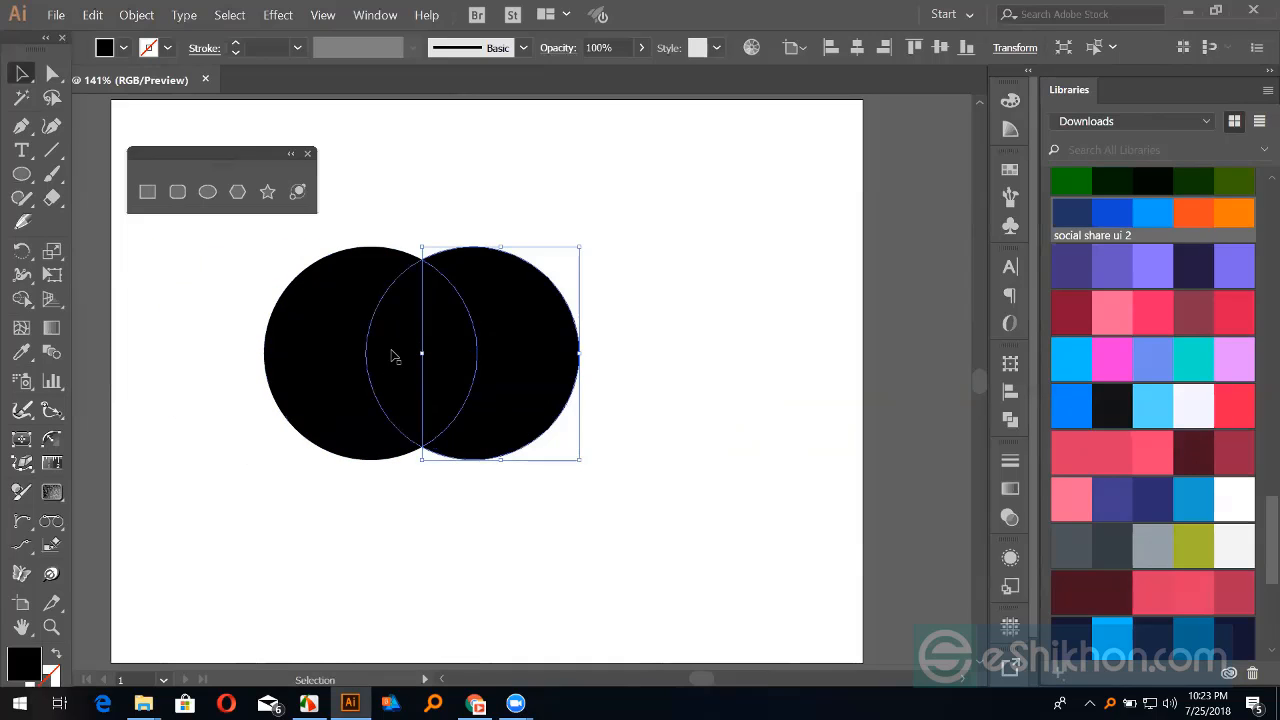
drag(363, 224, 490, 412)
click(480, 515)
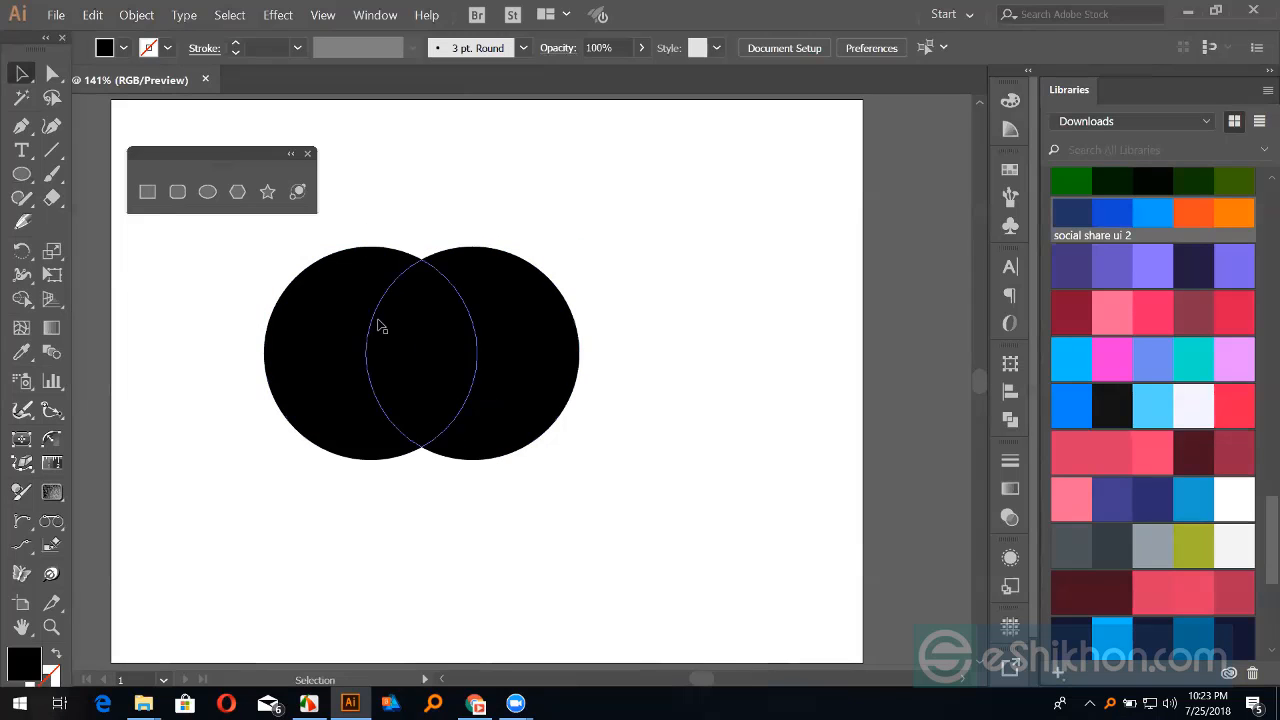
Step: Select all the pieces, remove the central overlap with the Shape Builder tool, and deselect
drag(336, 214, 502, 540)
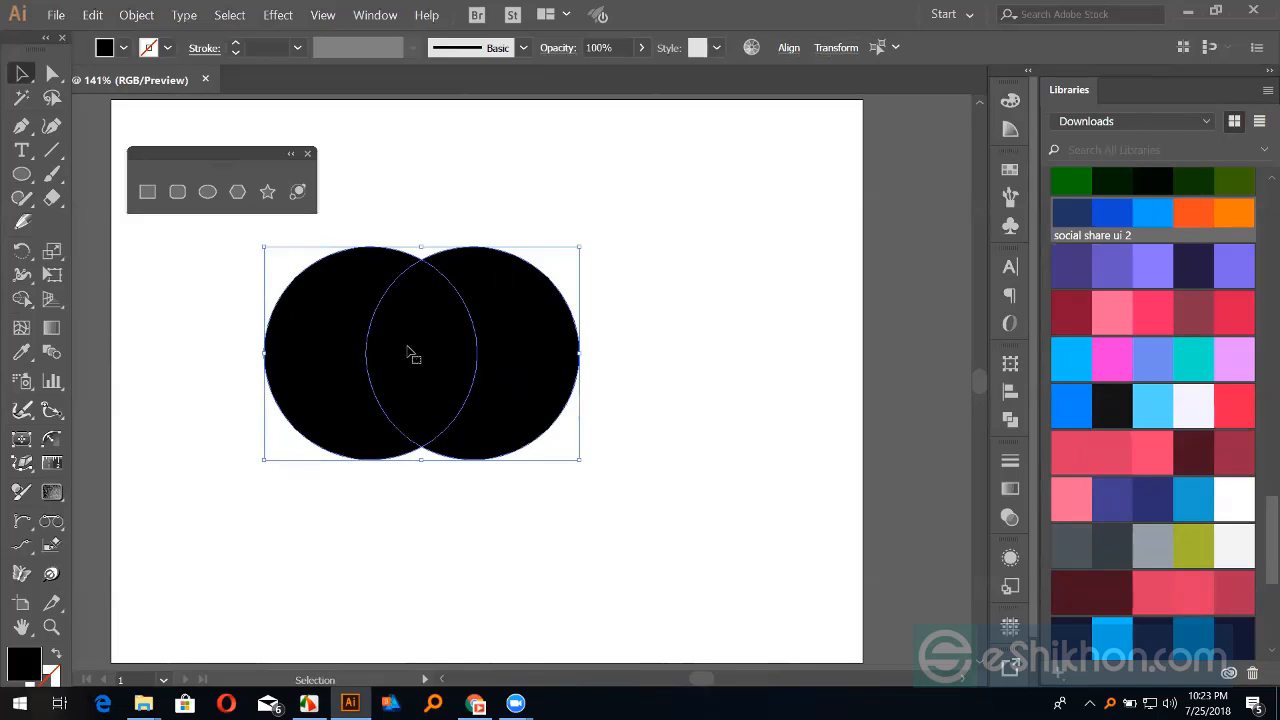
click(24, 302)
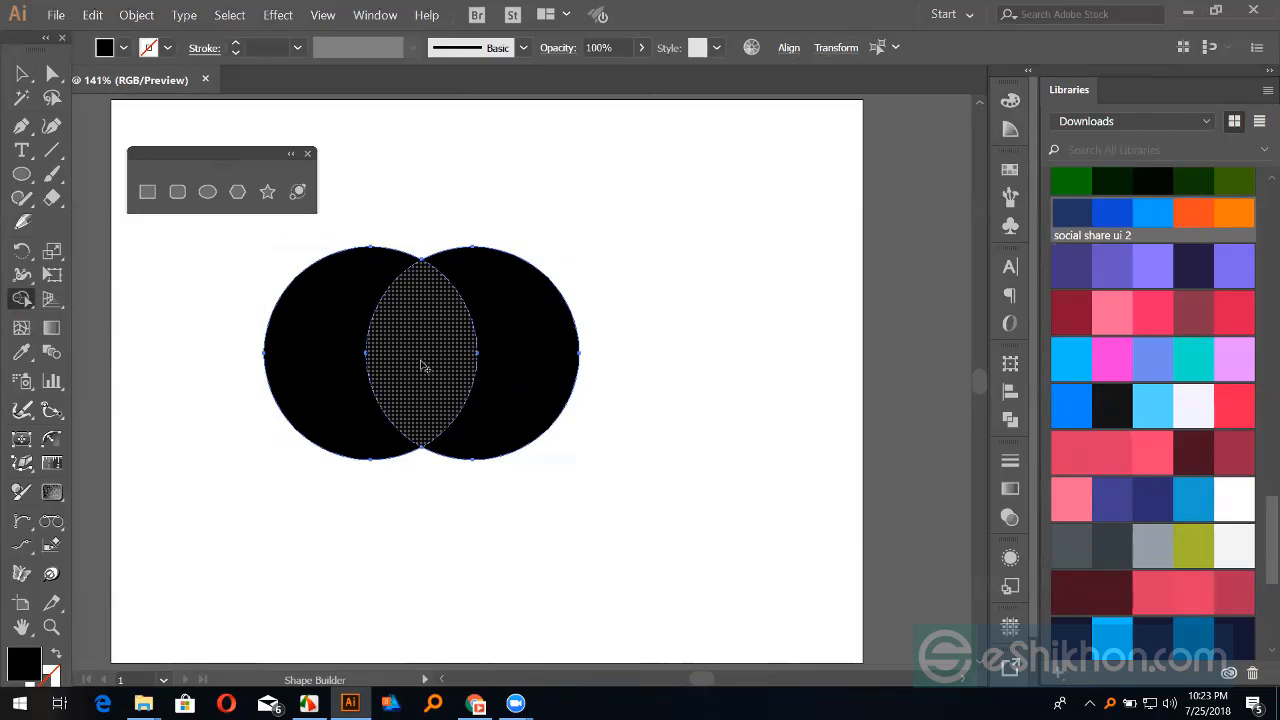
click(425, 364)
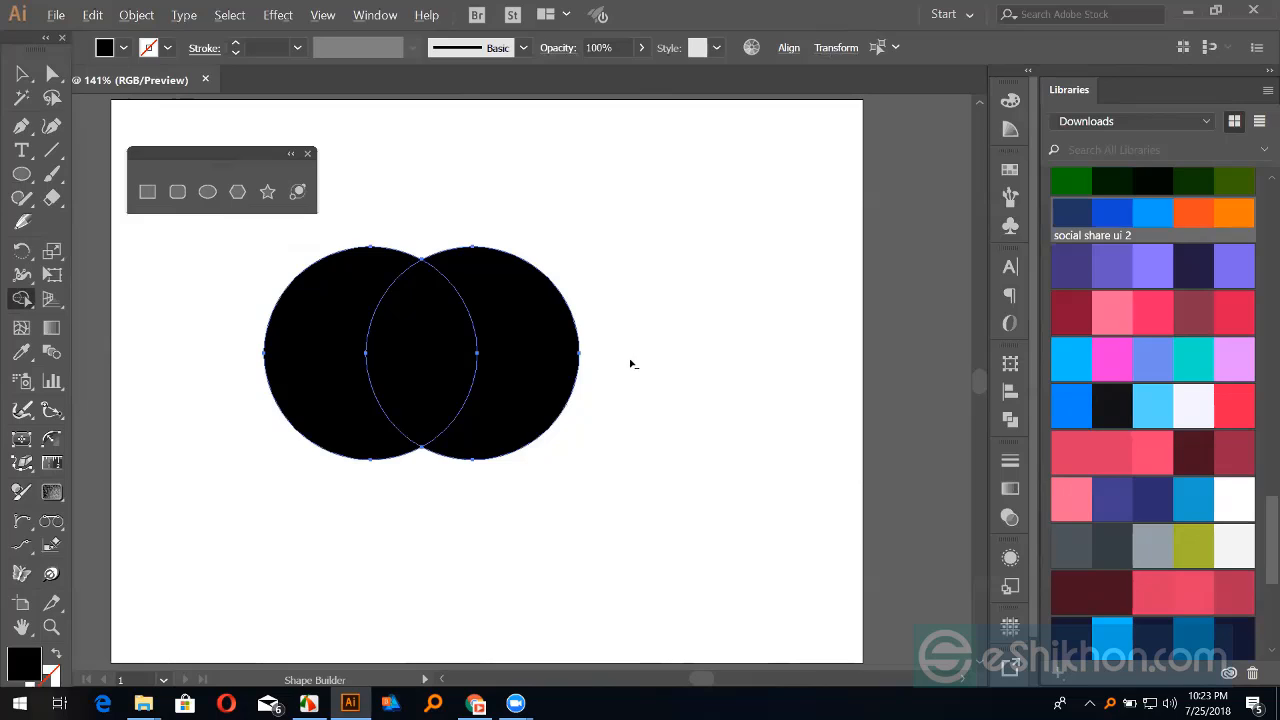
alt+click(424, 338)
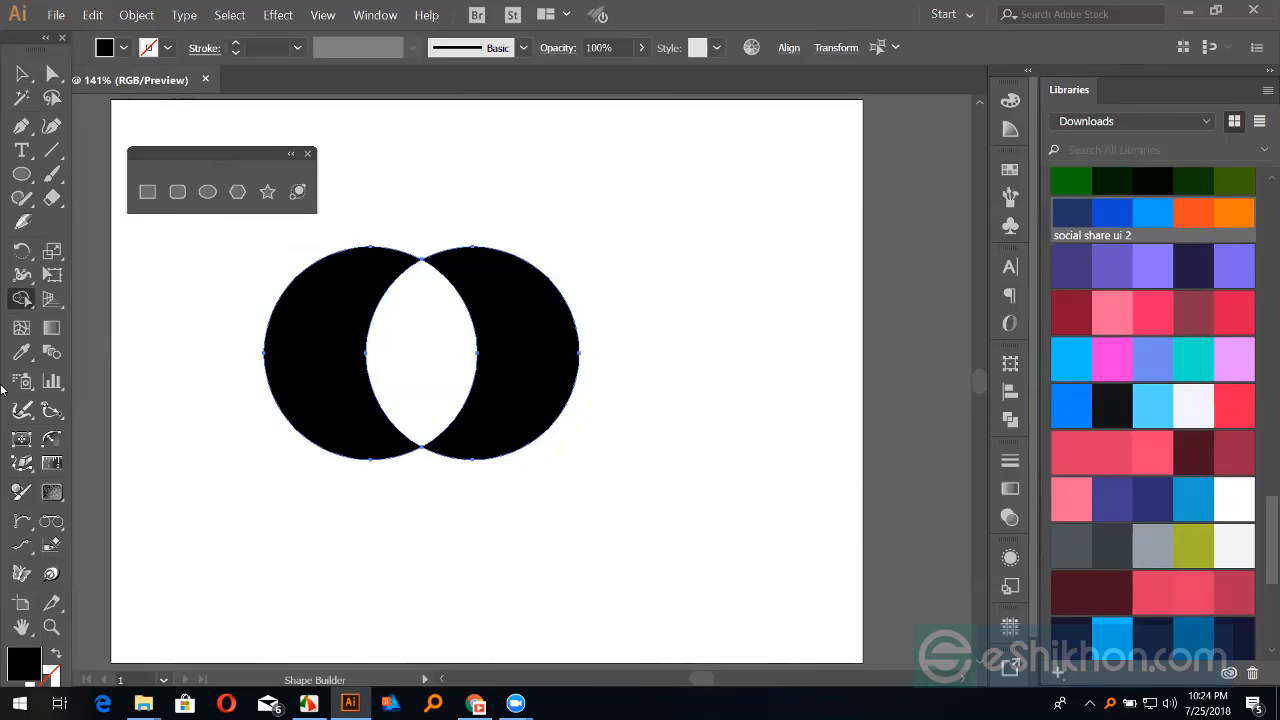
click(22, 73)
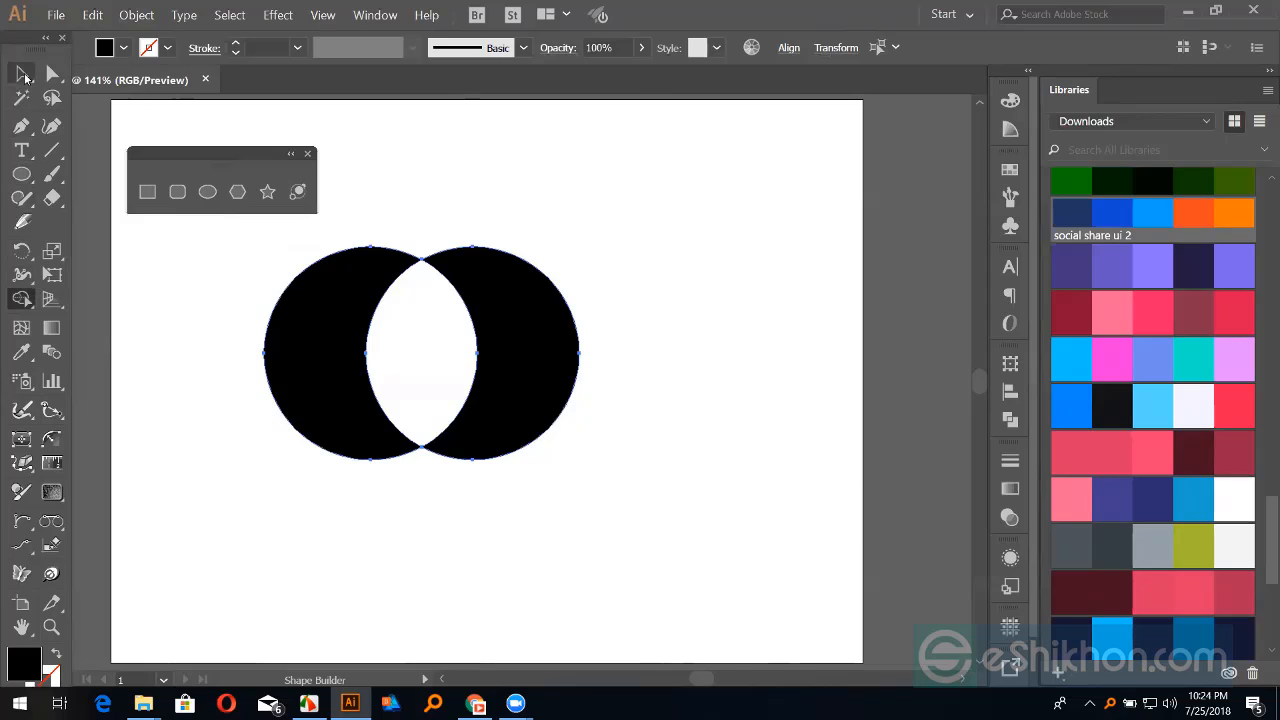
click(123, 289)
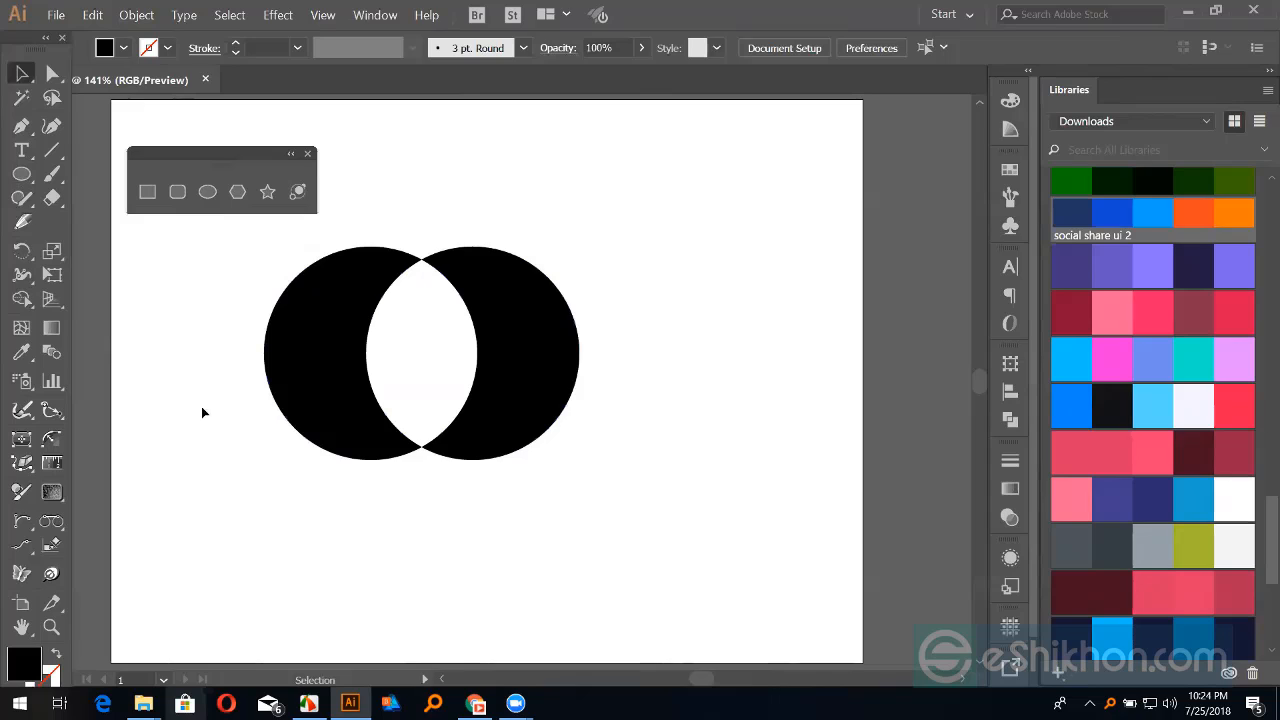
Step: Delete all artwork and move the floating shape tools palette closer to the artboard's upper-left corner
key(ctrl+a)
key(Delete)
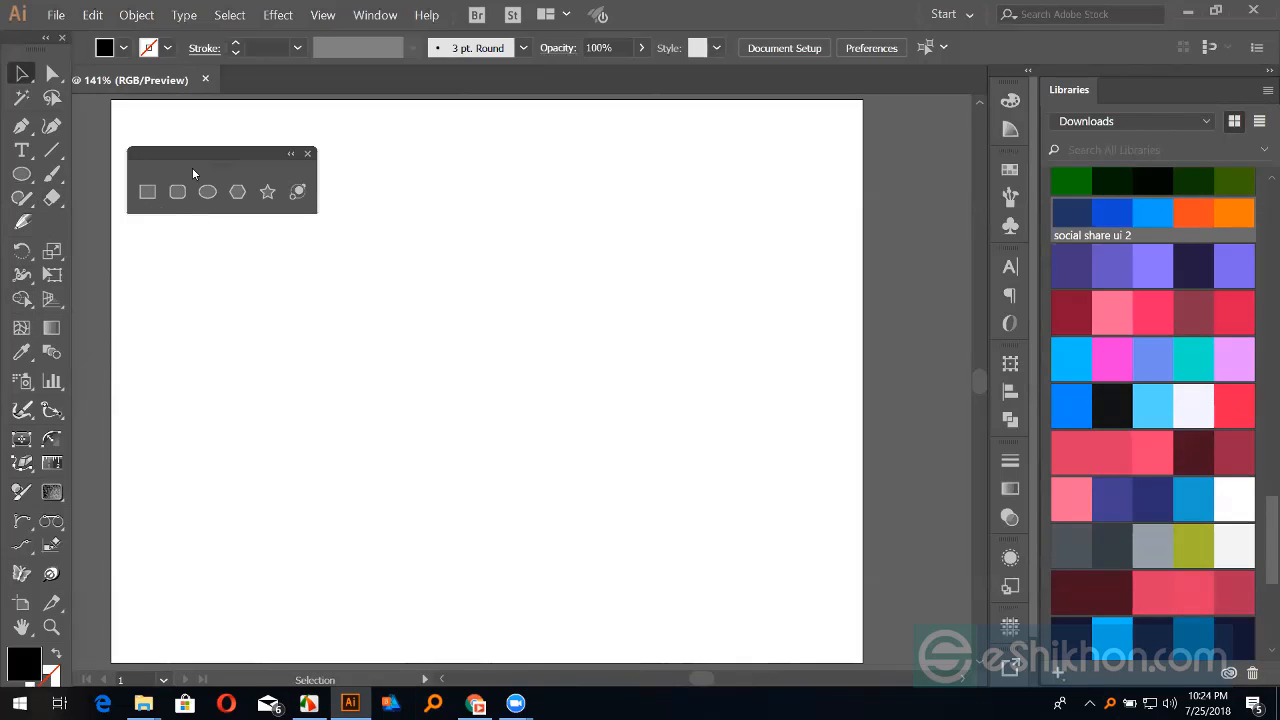
drag(188, 158, 161, 131)
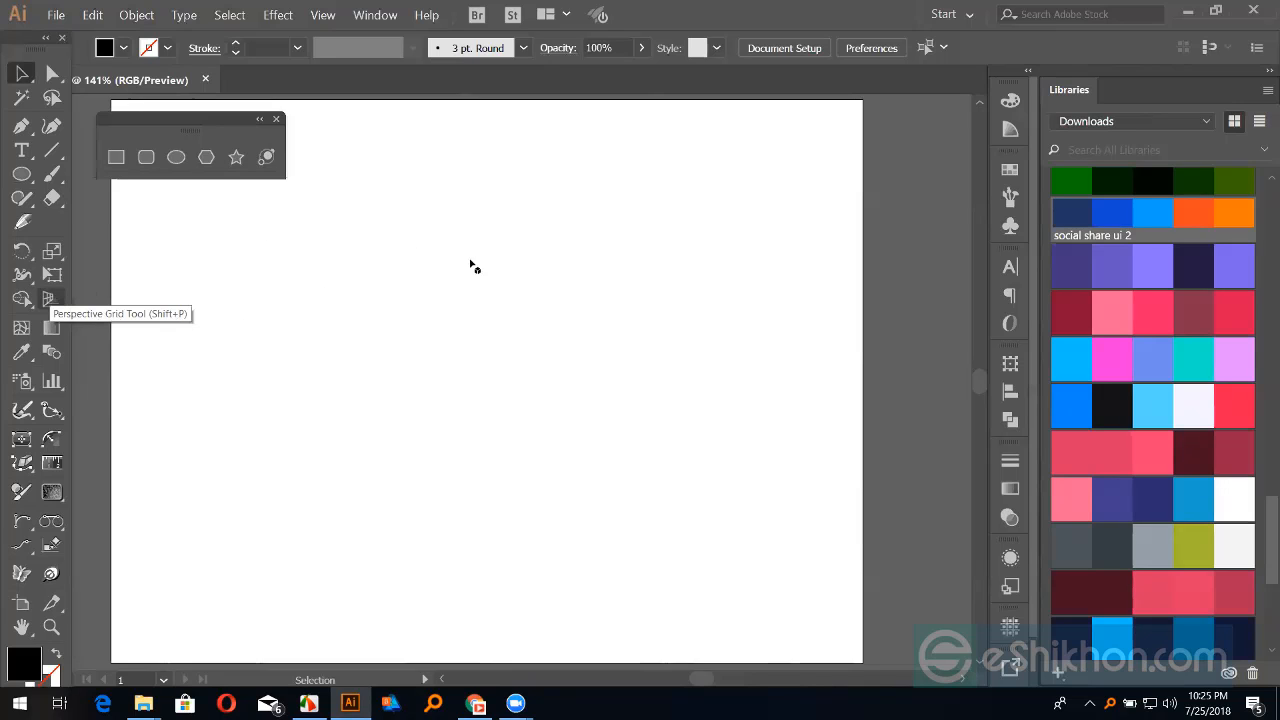
Step: Display the perspective grid on the artboard
key(shift+p)
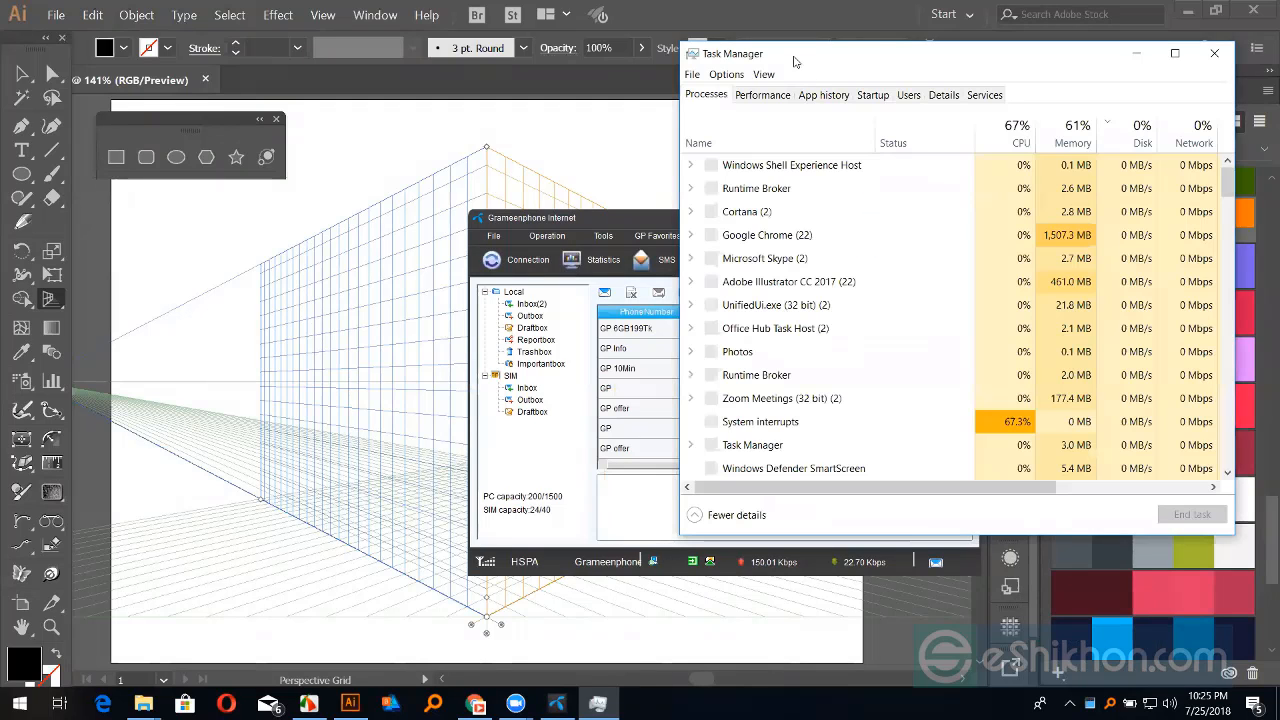
Step: Move the Task Manager window aside and check the running processes
drag(794, 62, 167, 87)
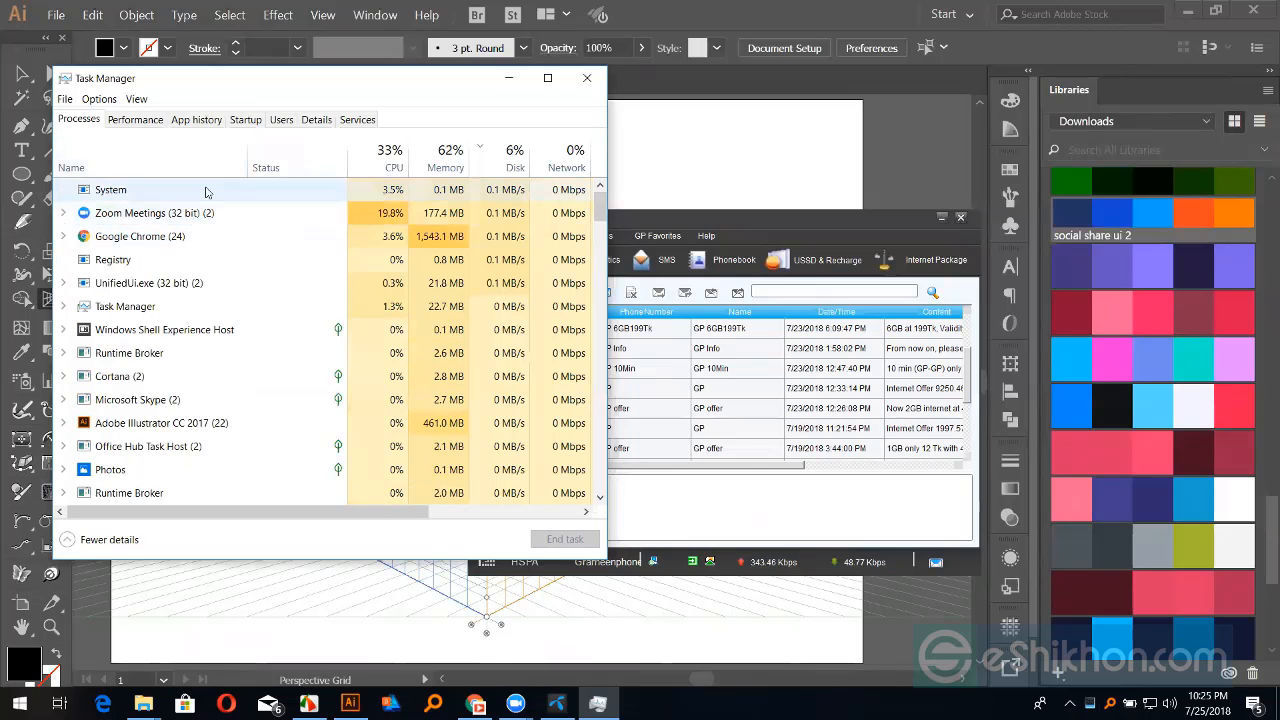
click(364, 122)
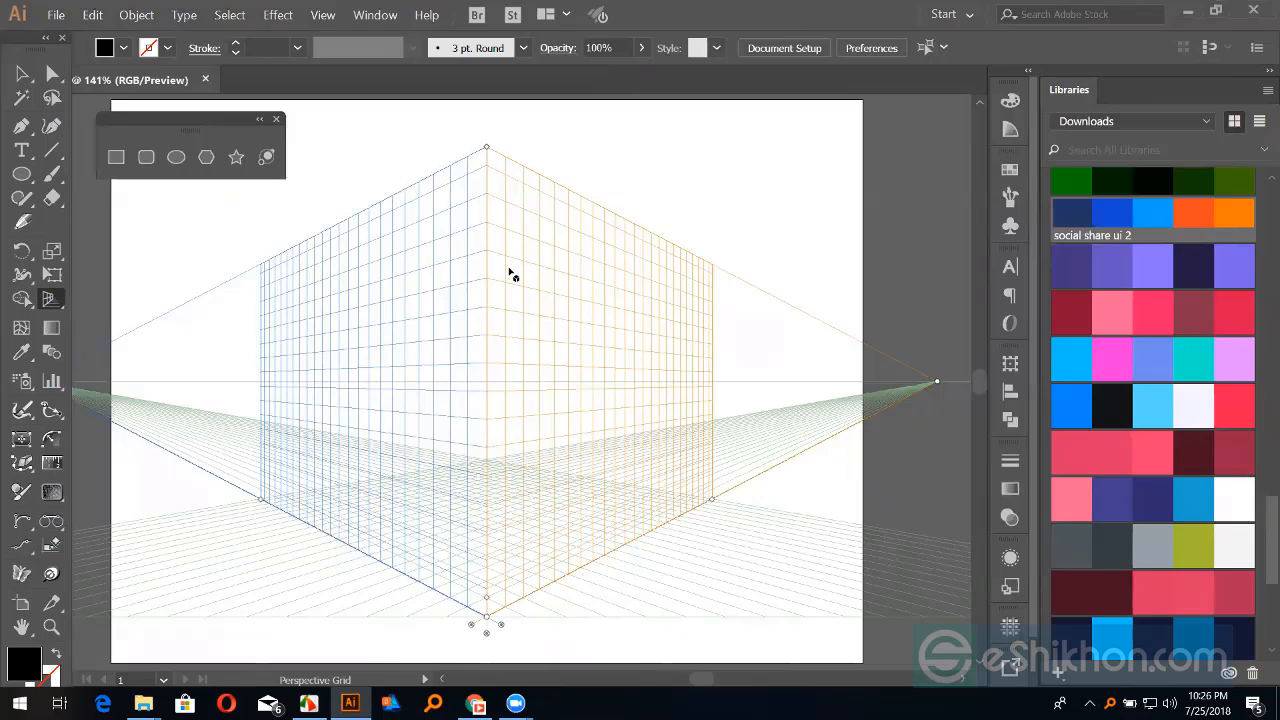
Step: Choose the Rectangle tool and move the shape palette and toolbox clear of the grid and the plane switching widget
click(114, 157)
drag(130, 135, 207, 152)
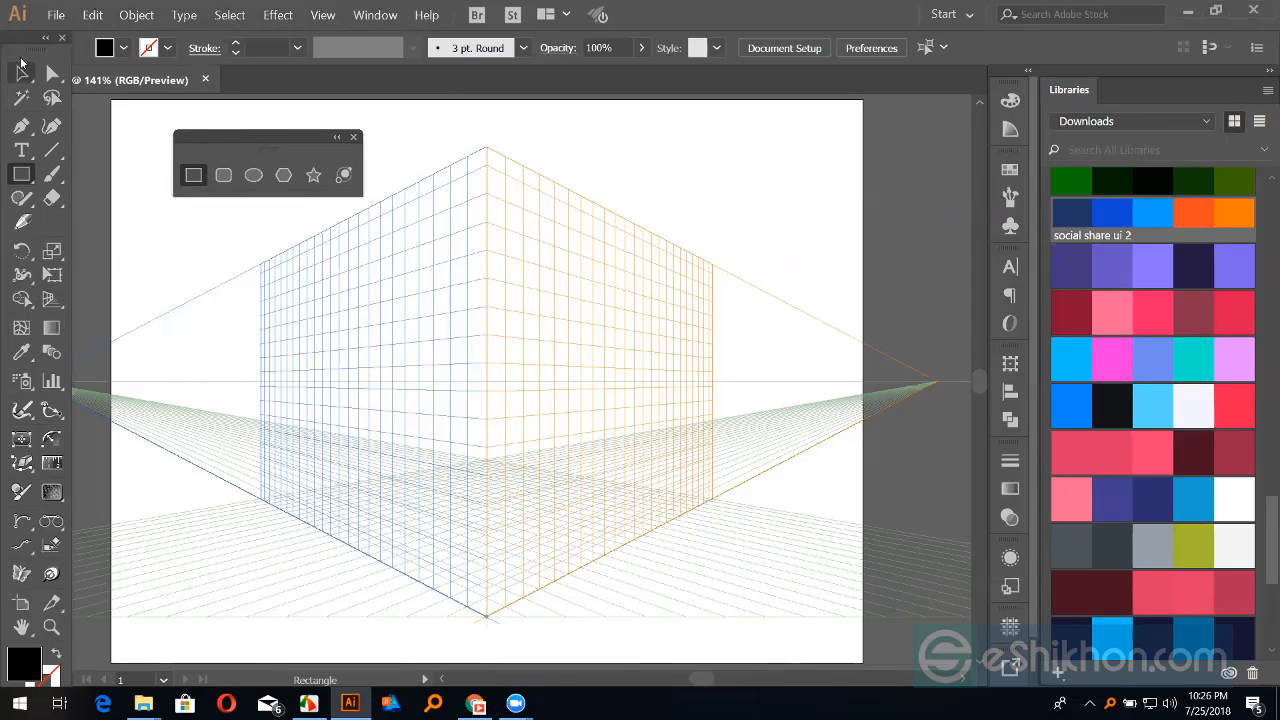
drag(45, 60, 111, 126)
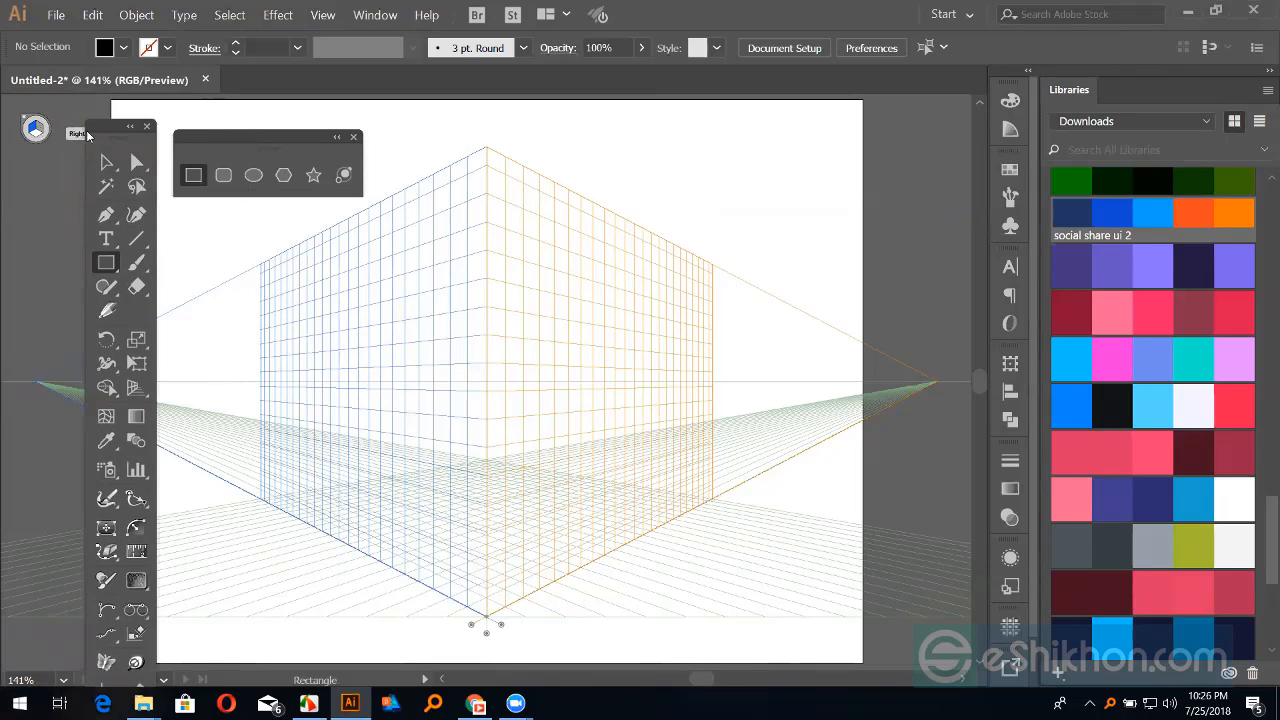
drag(130, 151, 76, 206)
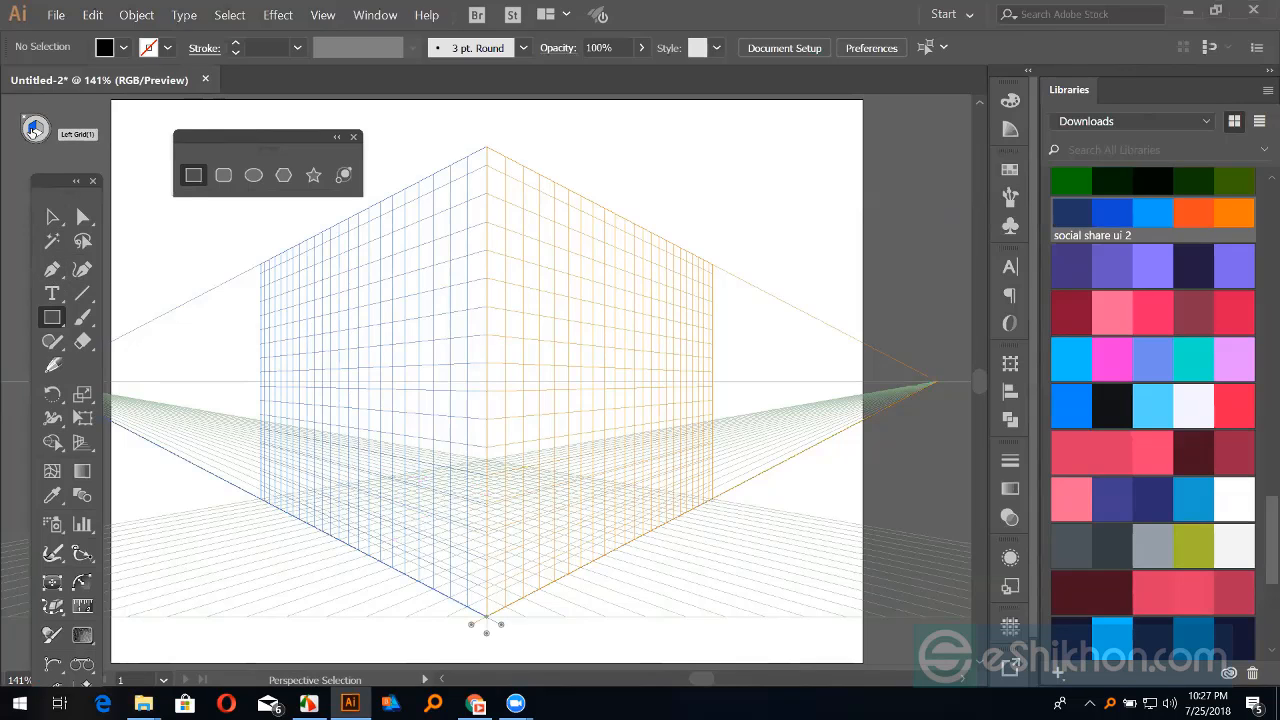
Step: Activate the left grid plane, draw a black rectangle from its outer upper corner to the central edge, and deselect
click(33, 130)
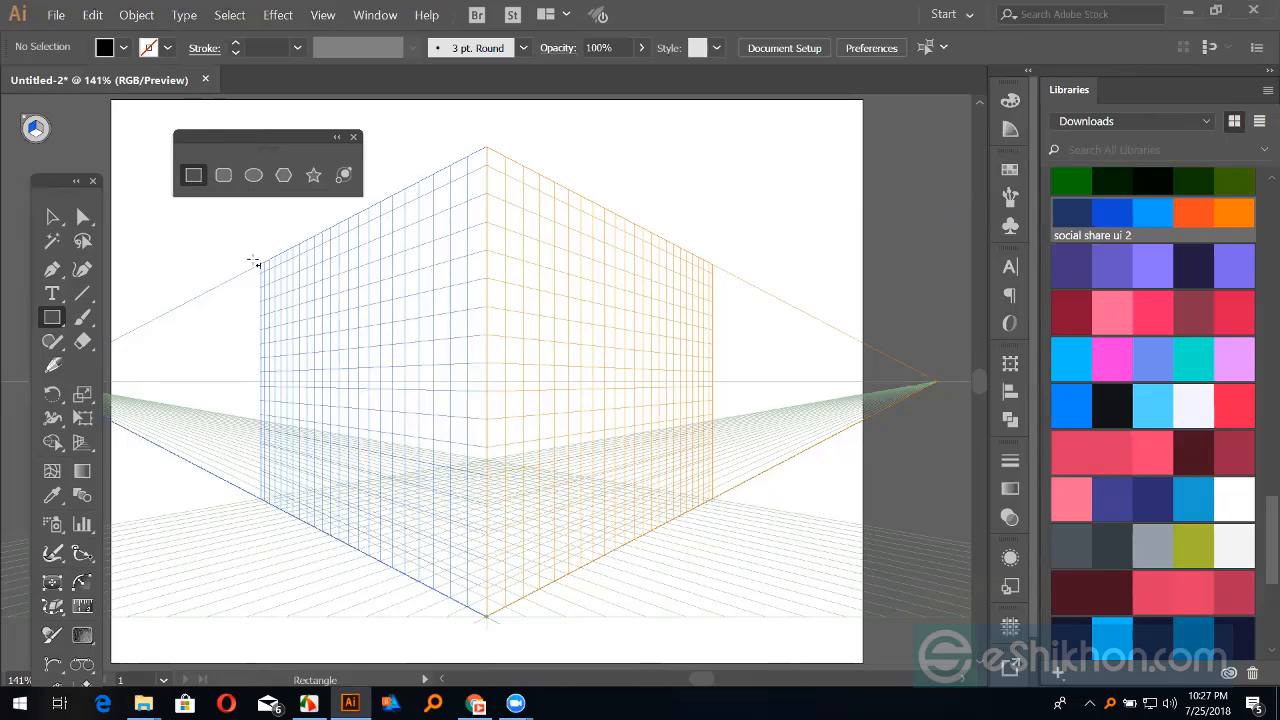
drag(260, 262, 490, 458)
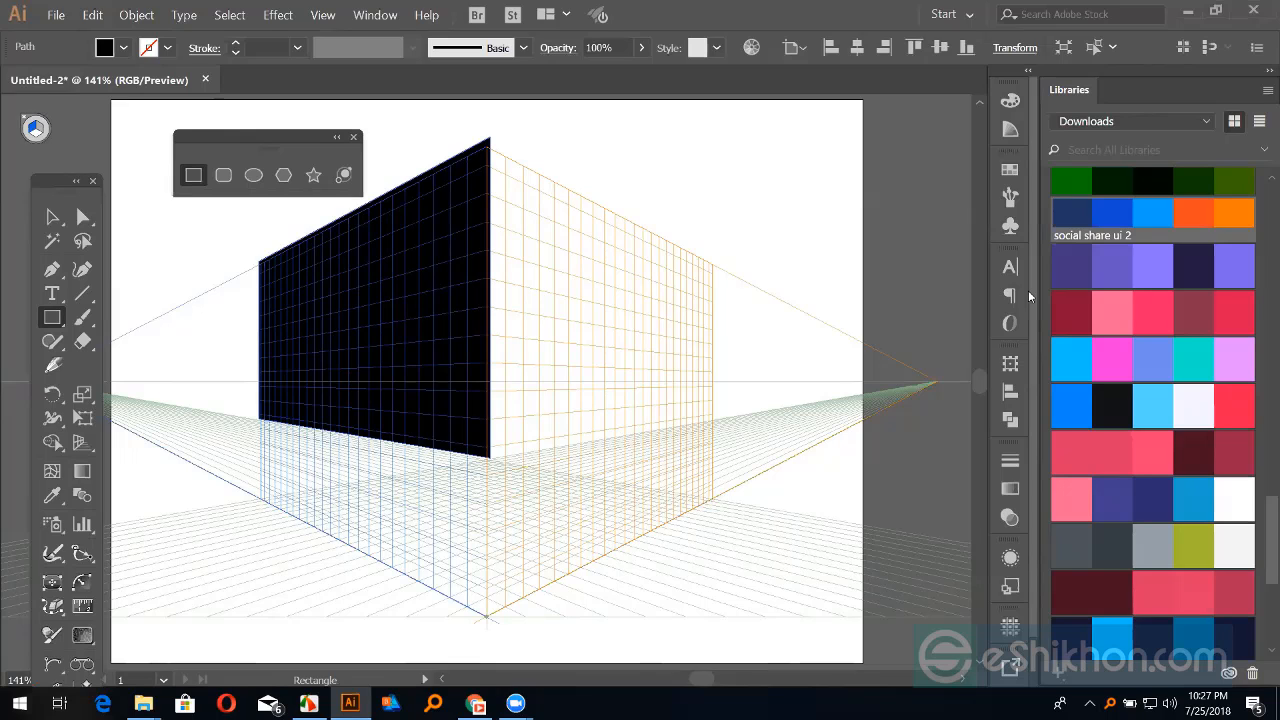
click(48, 218)
click(150, 220)
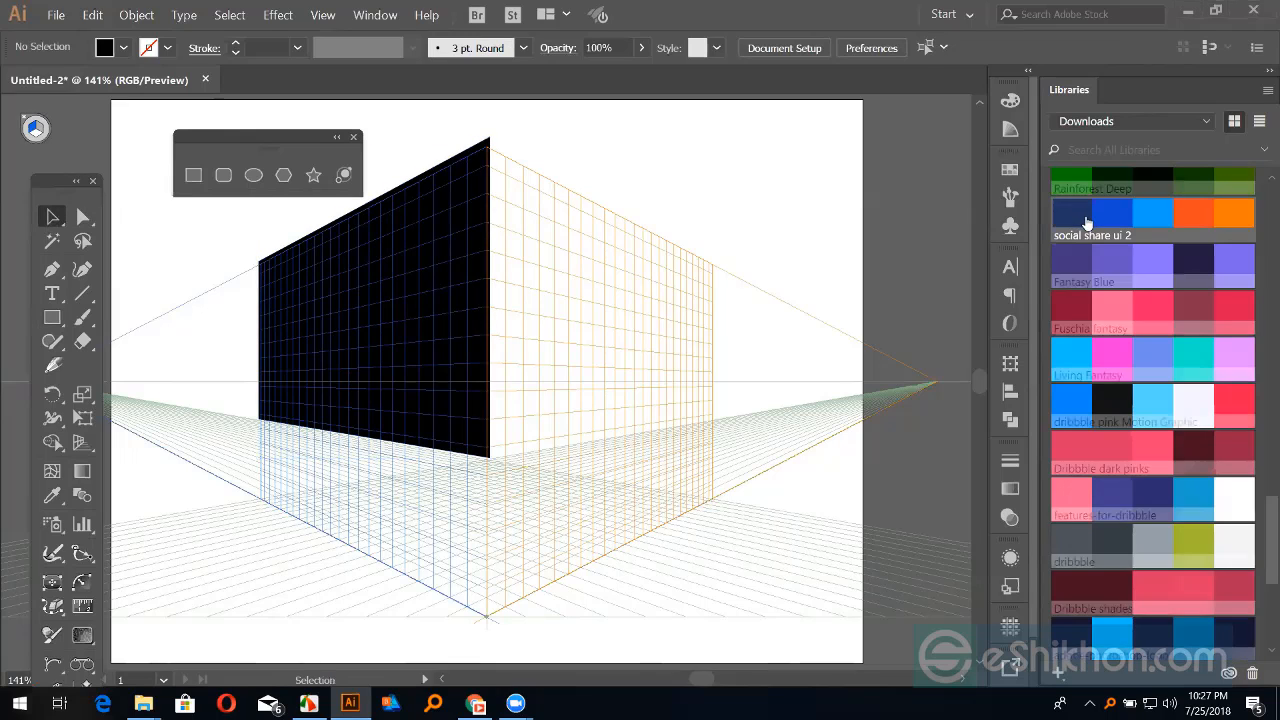
Step: Set the fill colour to the white swatch with nothing selected
click(1010, 169)
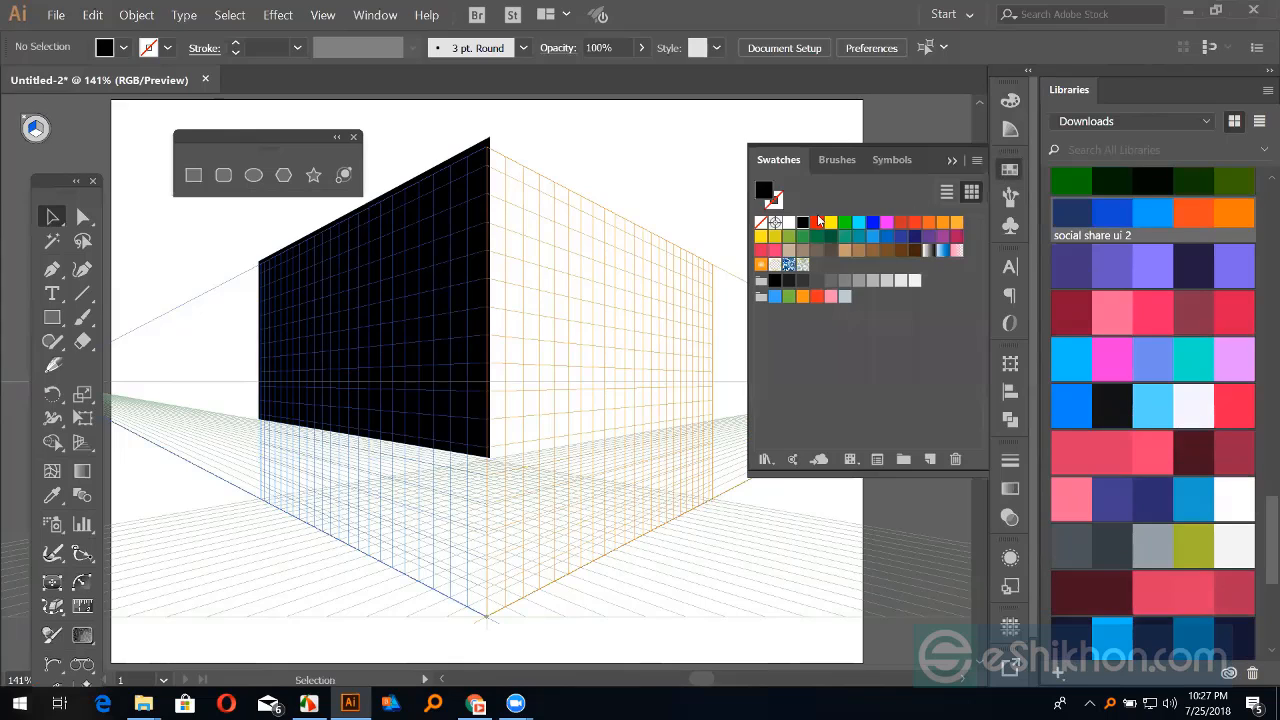
click(789, 222)
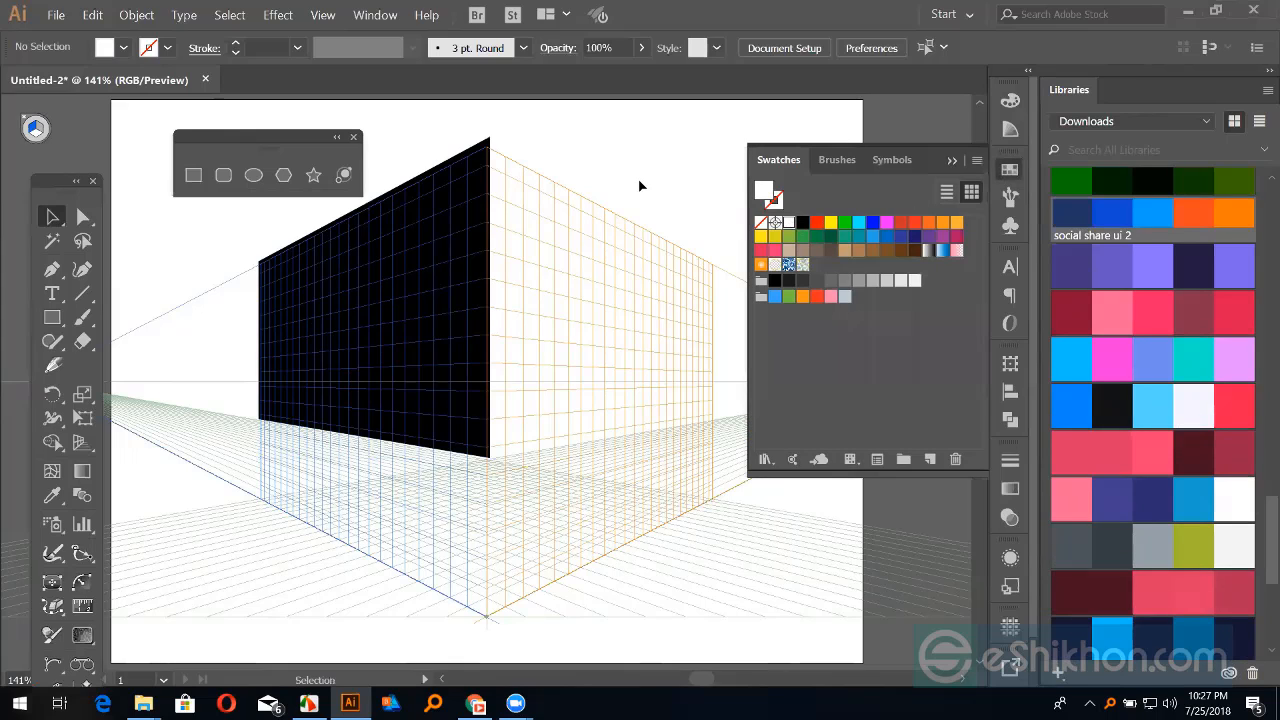
Step: Draw white window panes in a two-by-two arrangement on the black left wall with the Rectangle tool, and deselect
click(52, 318)
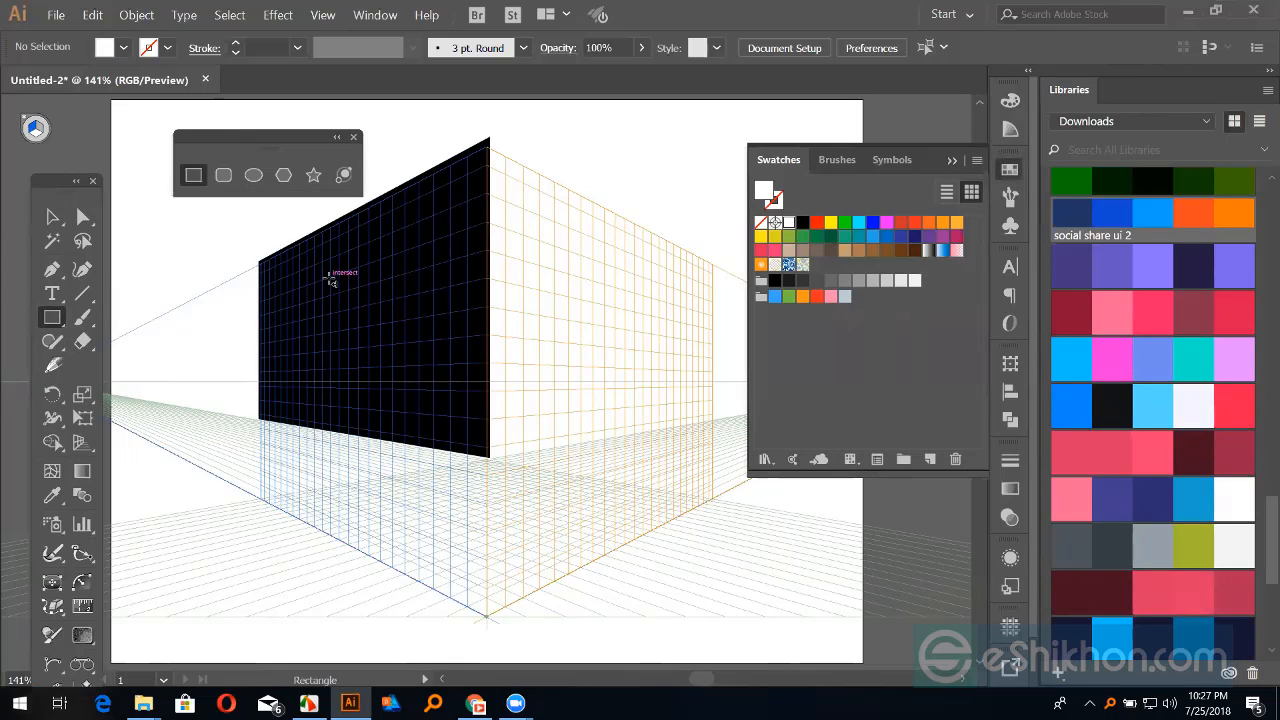
drag(330, 276, 358, 370)
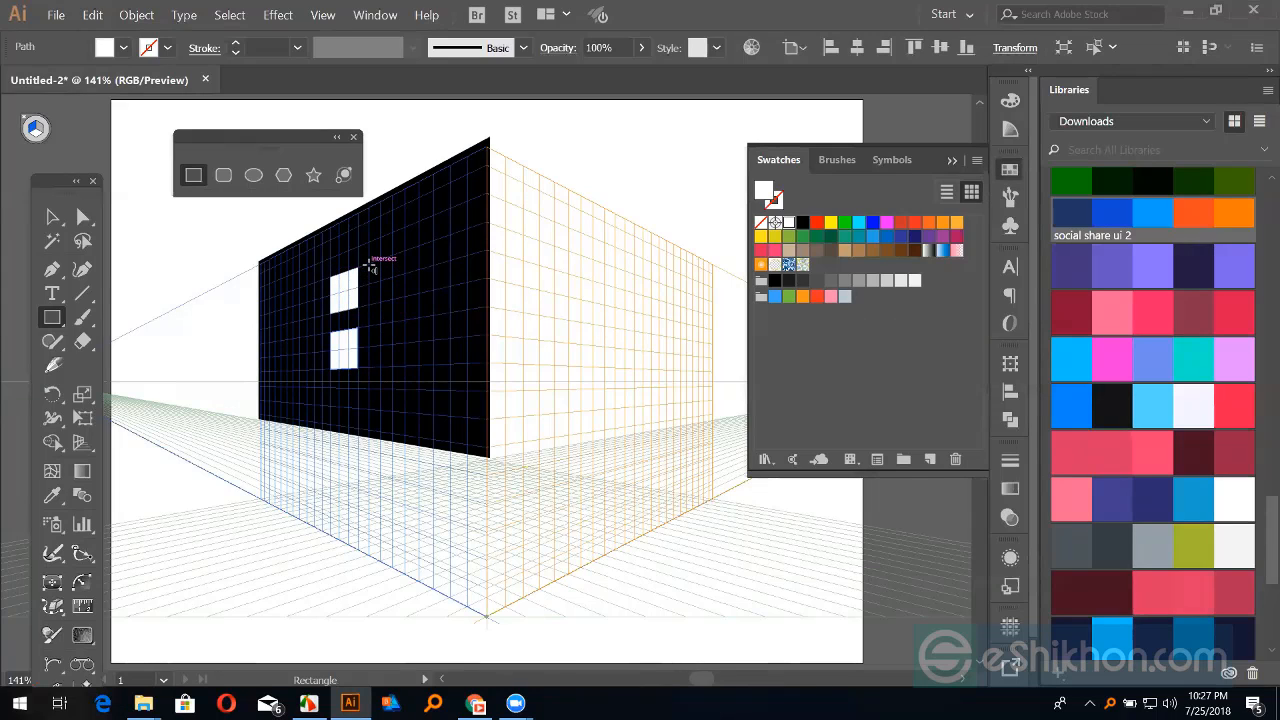
drag(369, 264, 393, 368)
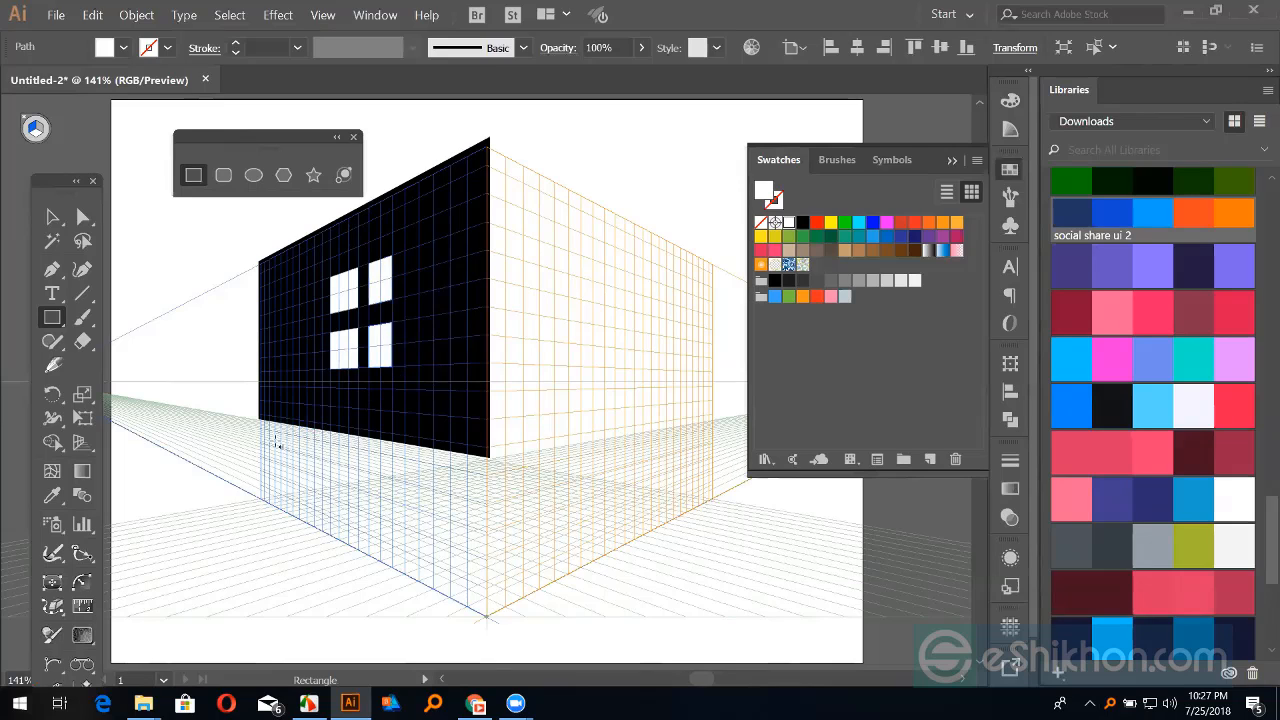
click(54, 217)
click(190, 428)
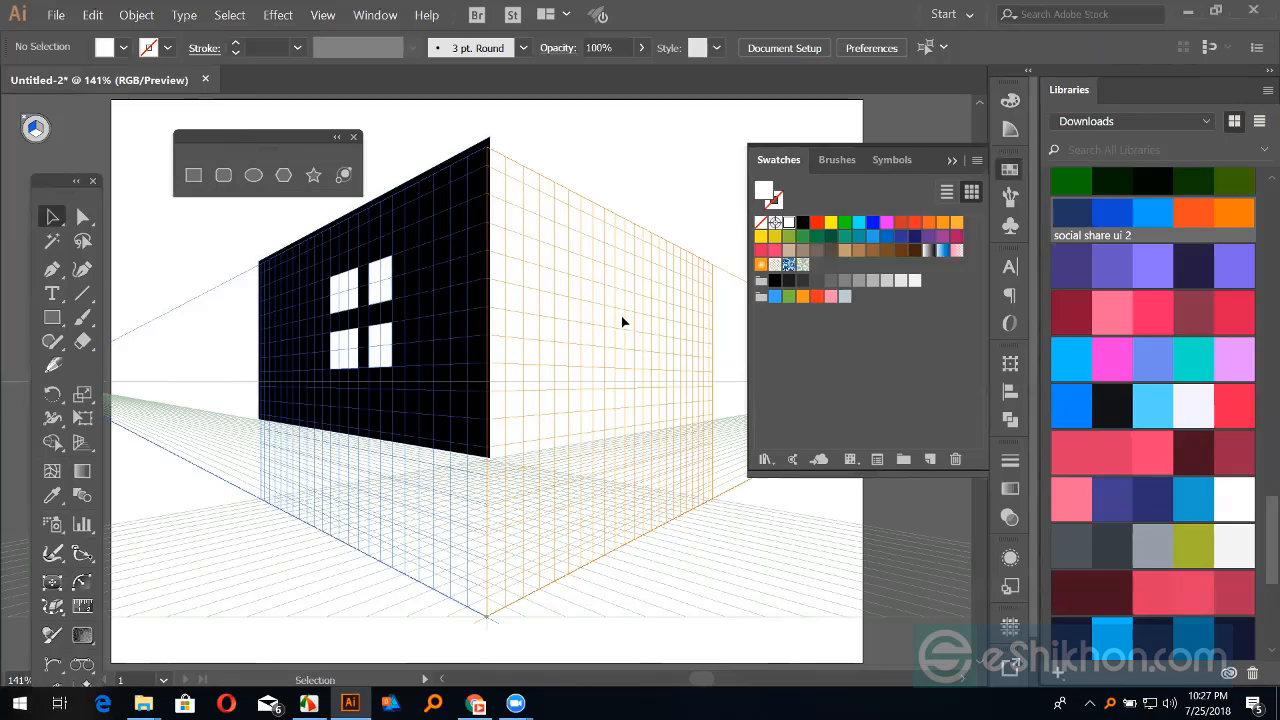
click(193, 175)
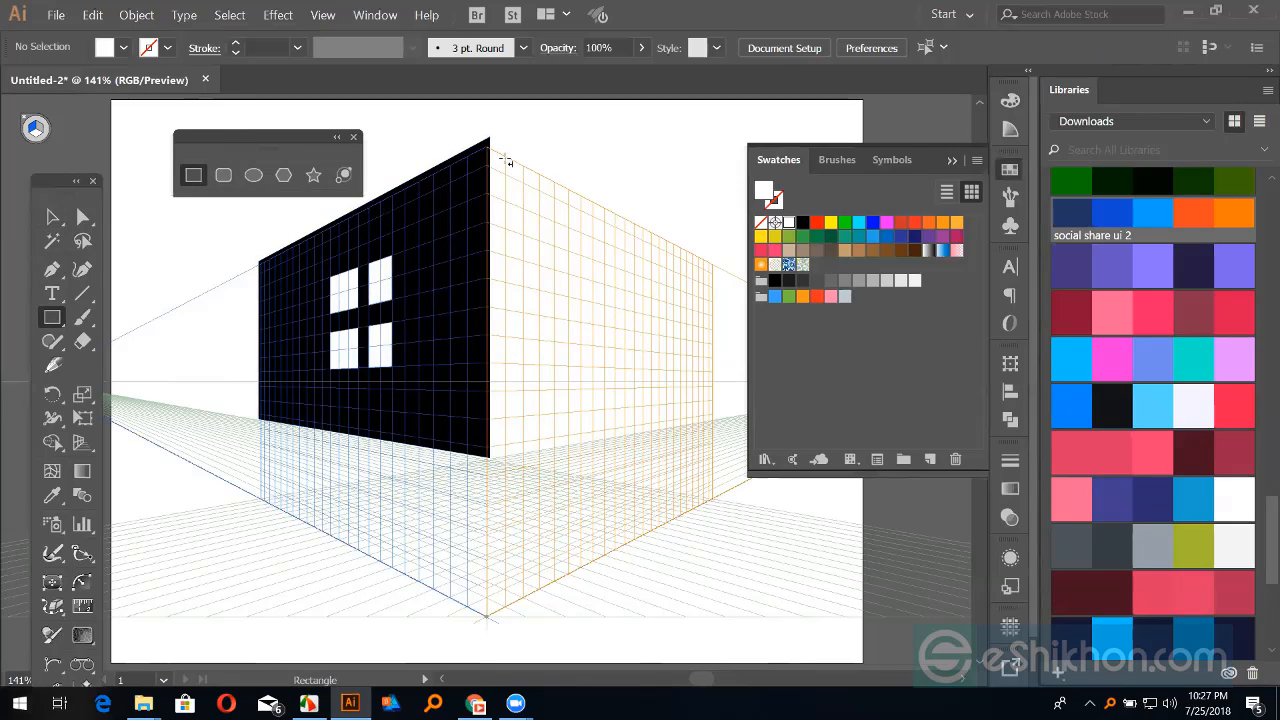
drag(489, 147, 612, 335)
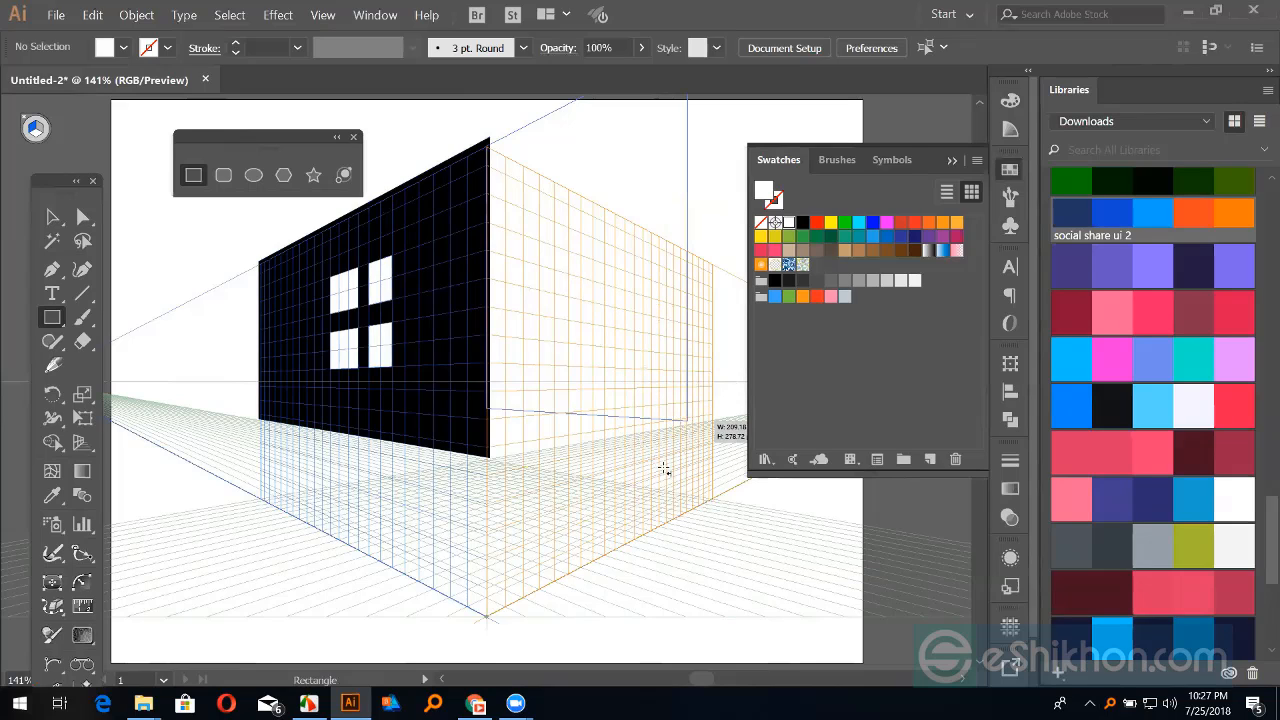
drag(672, 480, 588, 372)
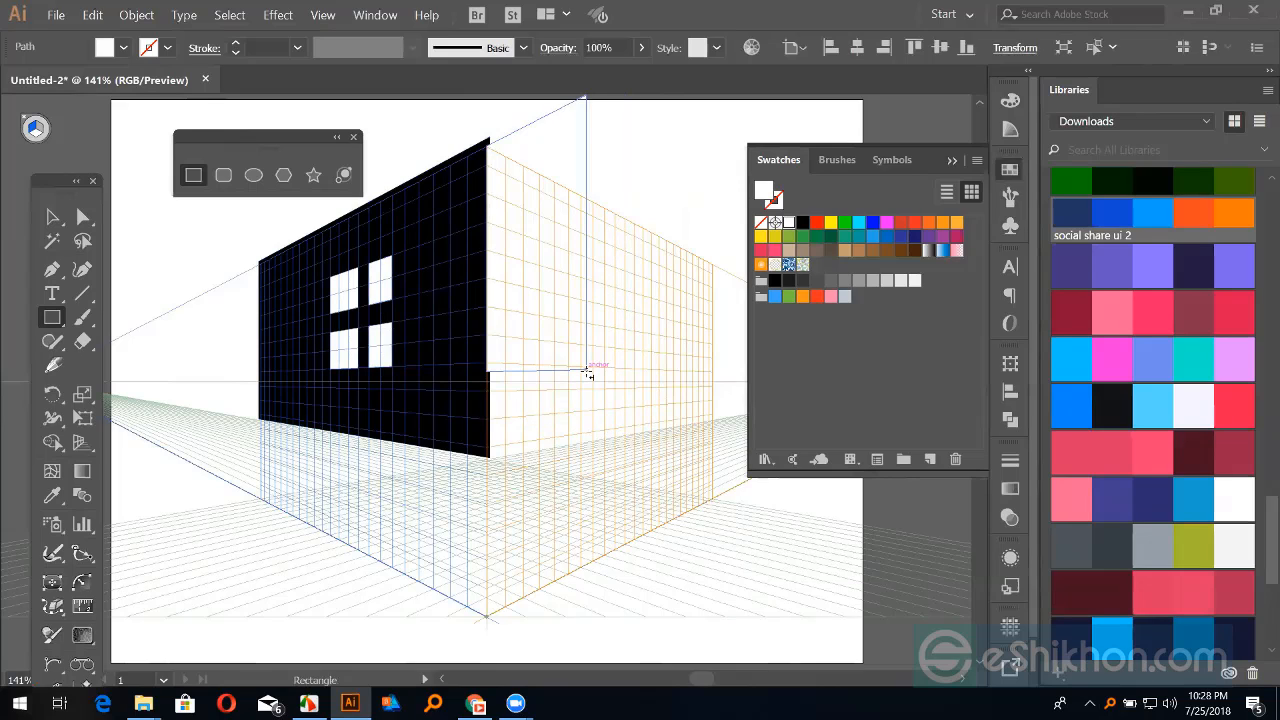
key(ctrl+z)
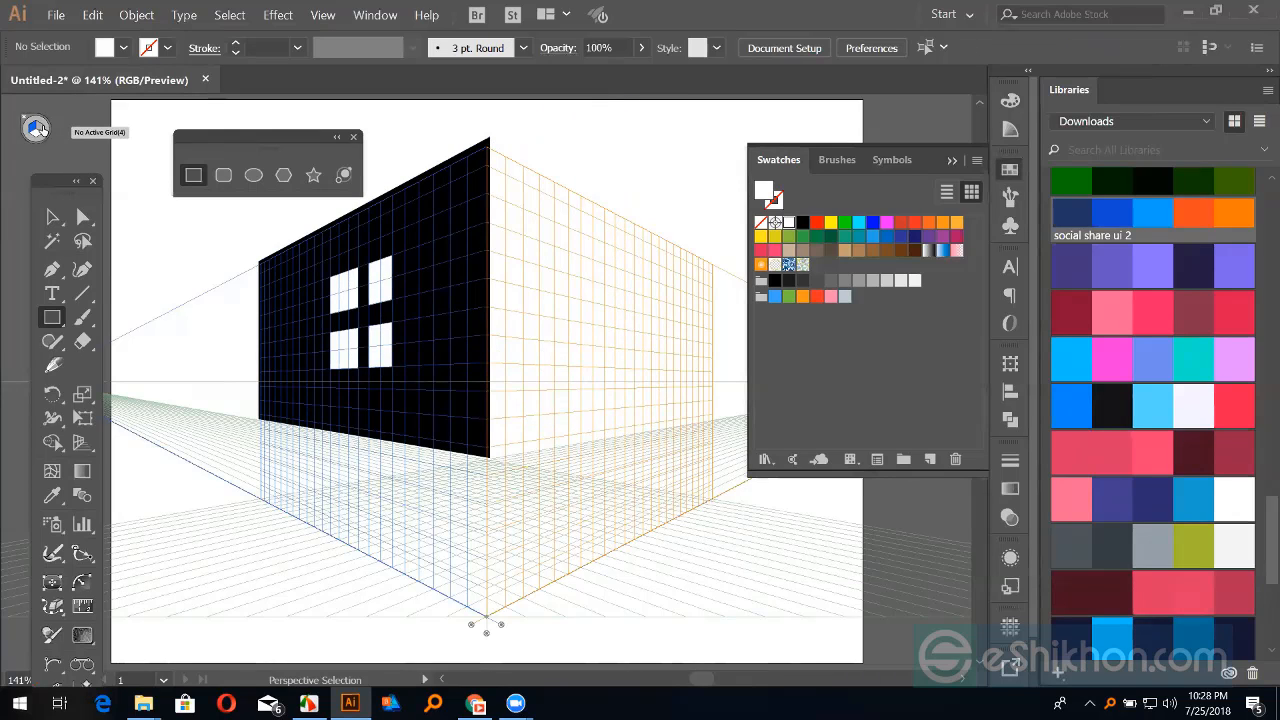
Step: On the right grid plane, draw a rectangle from the outer upper corner to the black wall's lower central corner and fill it dark grey
click(40, 128)
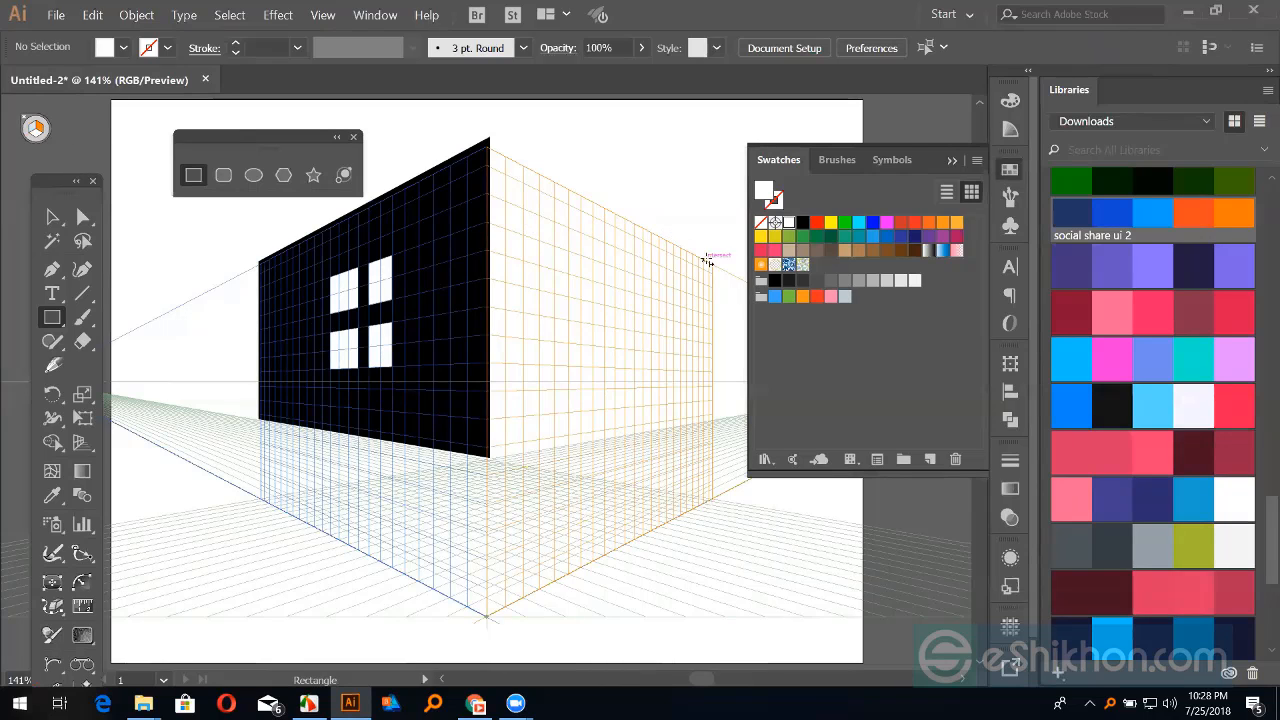
drag(712, 268, 490, 457)
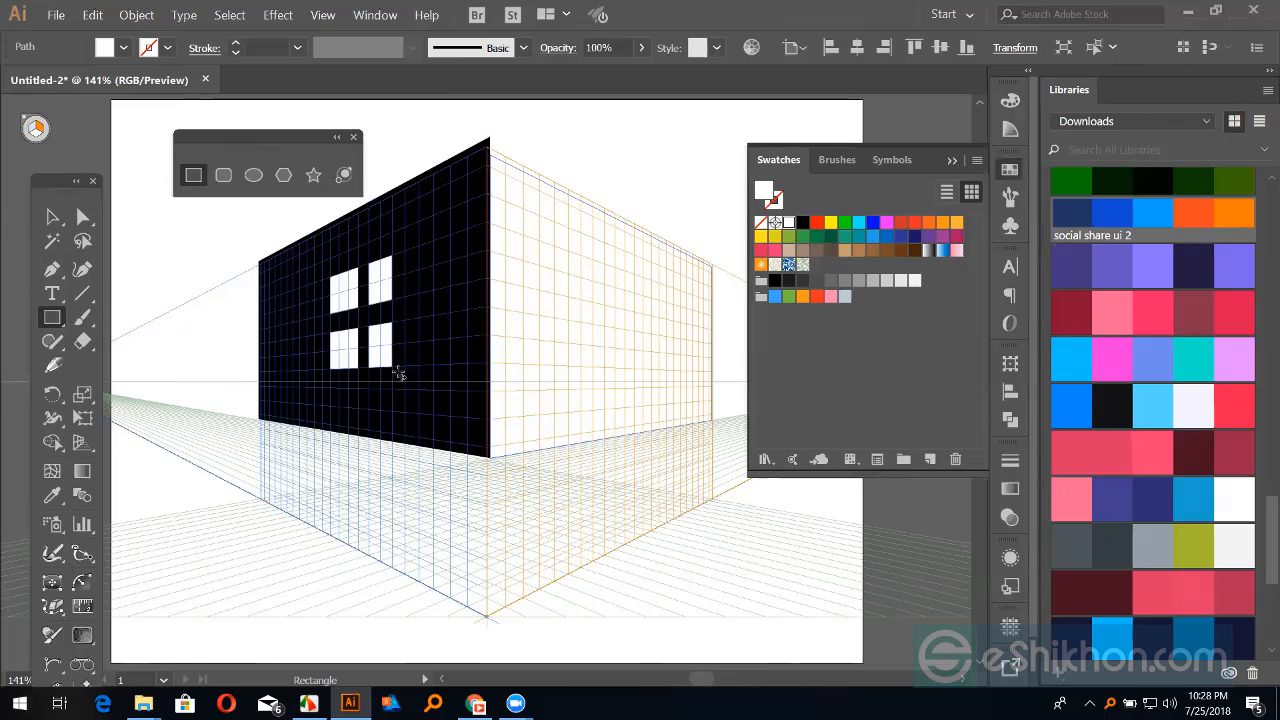
click(800, 281)
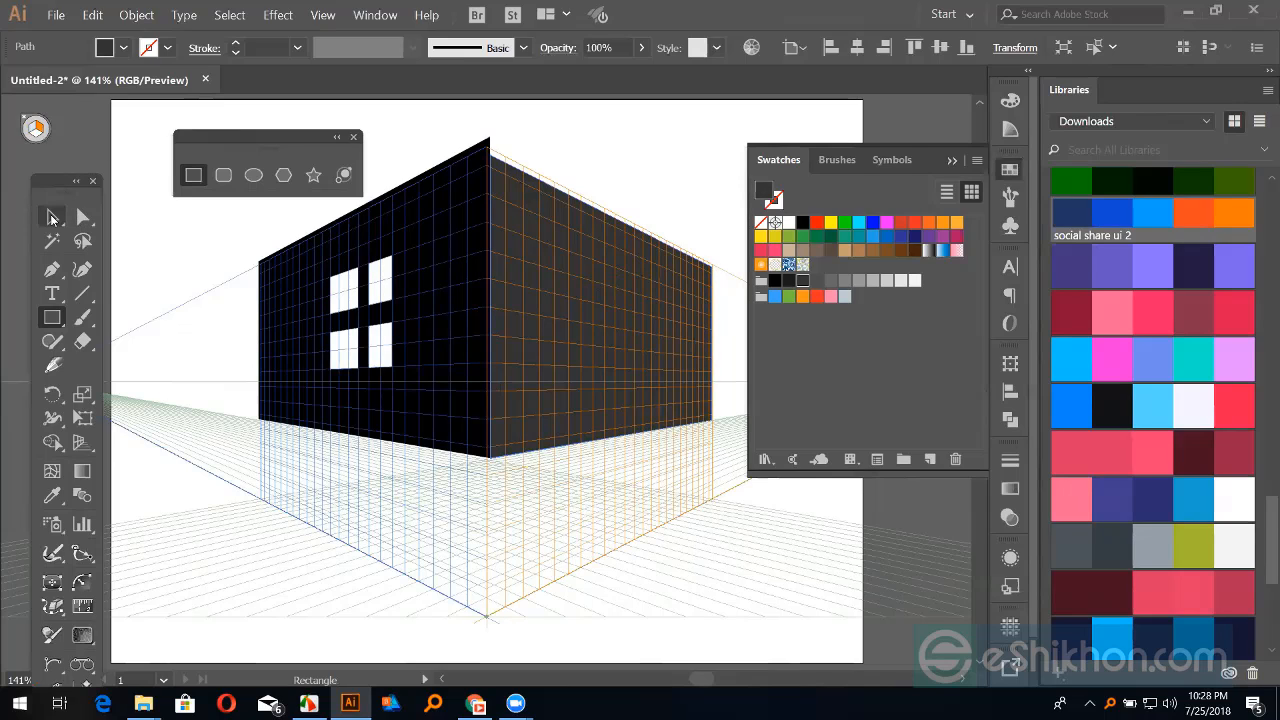
click(53, 217)
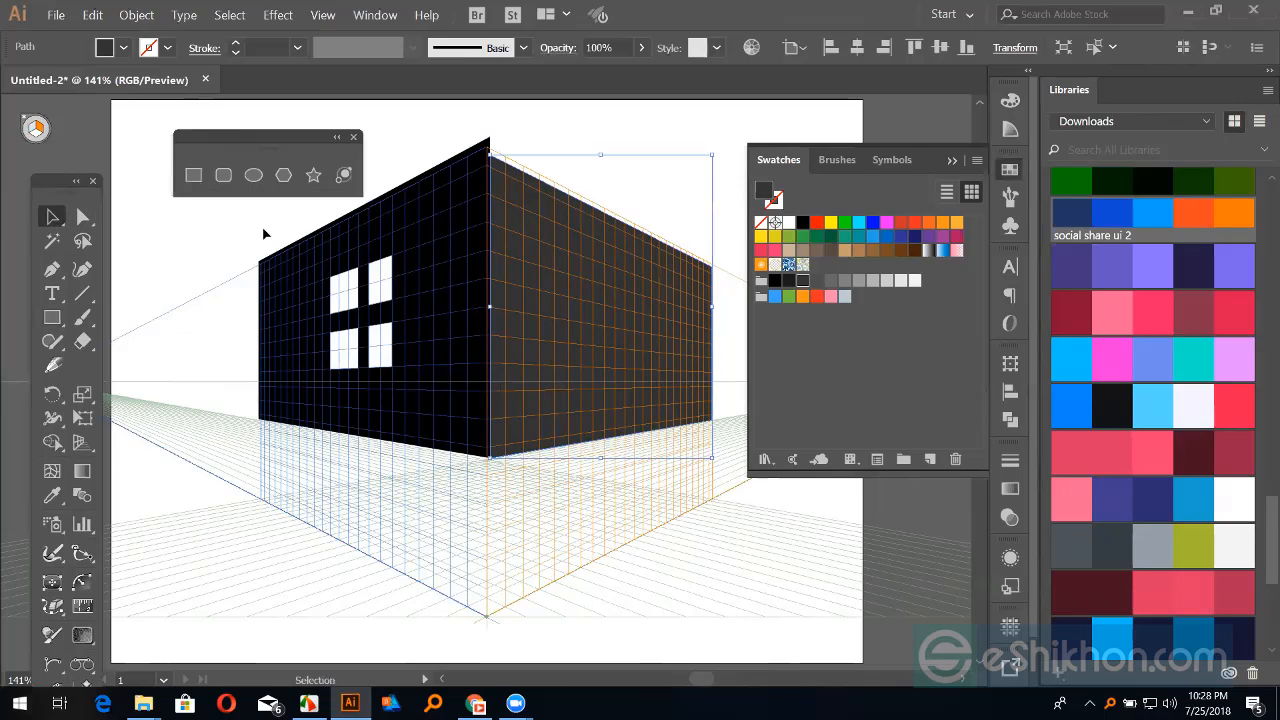
click(264, 234)
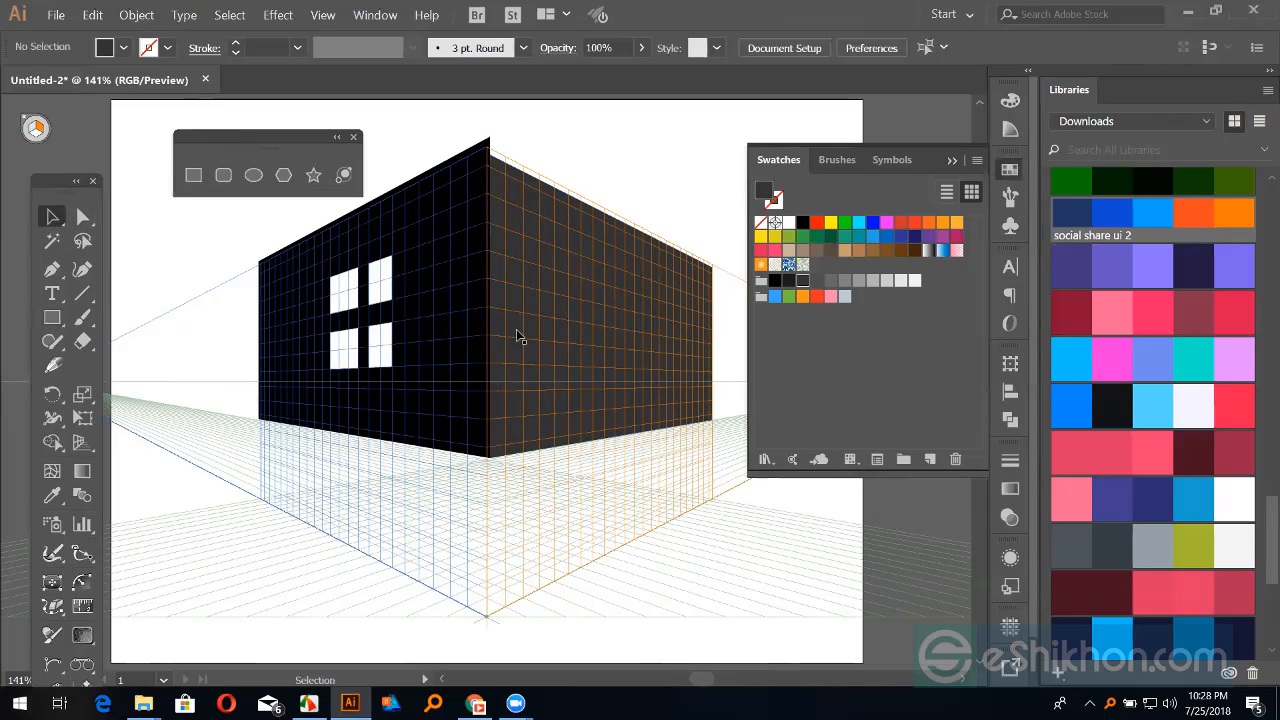
Step: Draw a tall white door rectangle in the middle of the dark grey right wall, and deselect
click(193, 175)
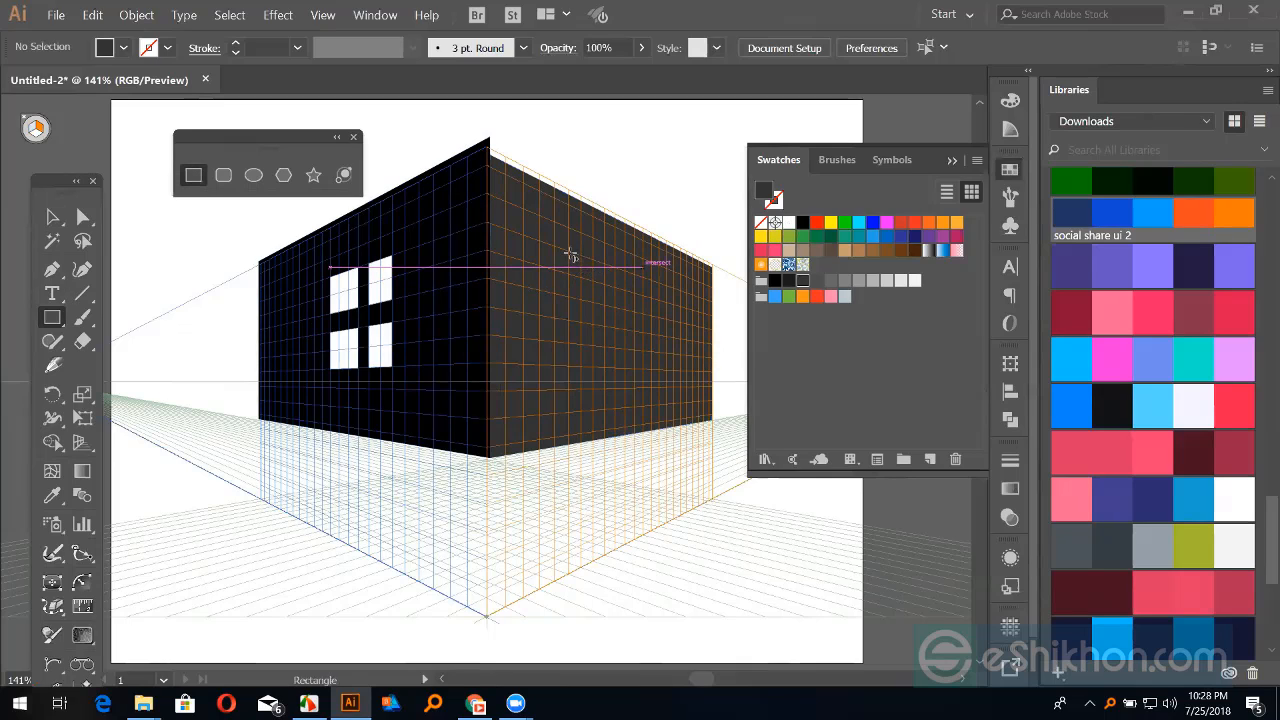
drag(571, 257, 626, 425)
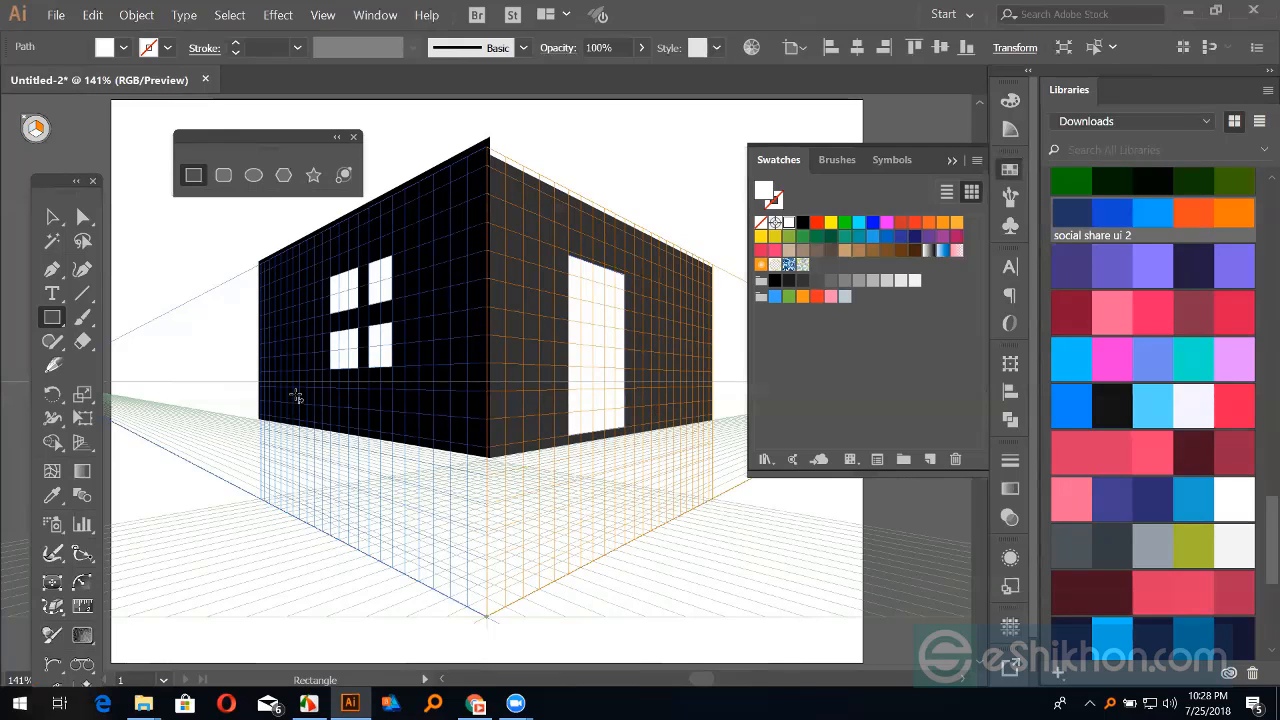
click(52, 216)
click(177, 258)
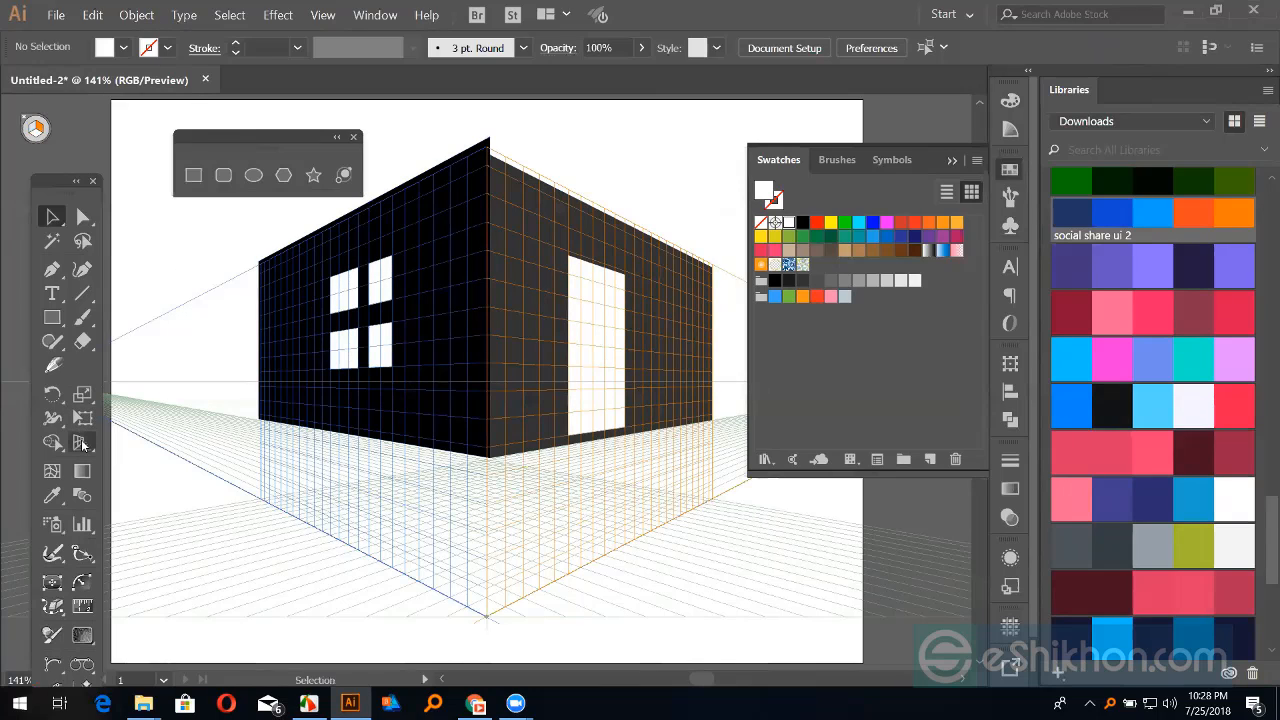
Step: Lower the black left wall's upper edge slightly so its peak meets the top of the perspective grid, and deselect
drag(81, 439, 237, 474)
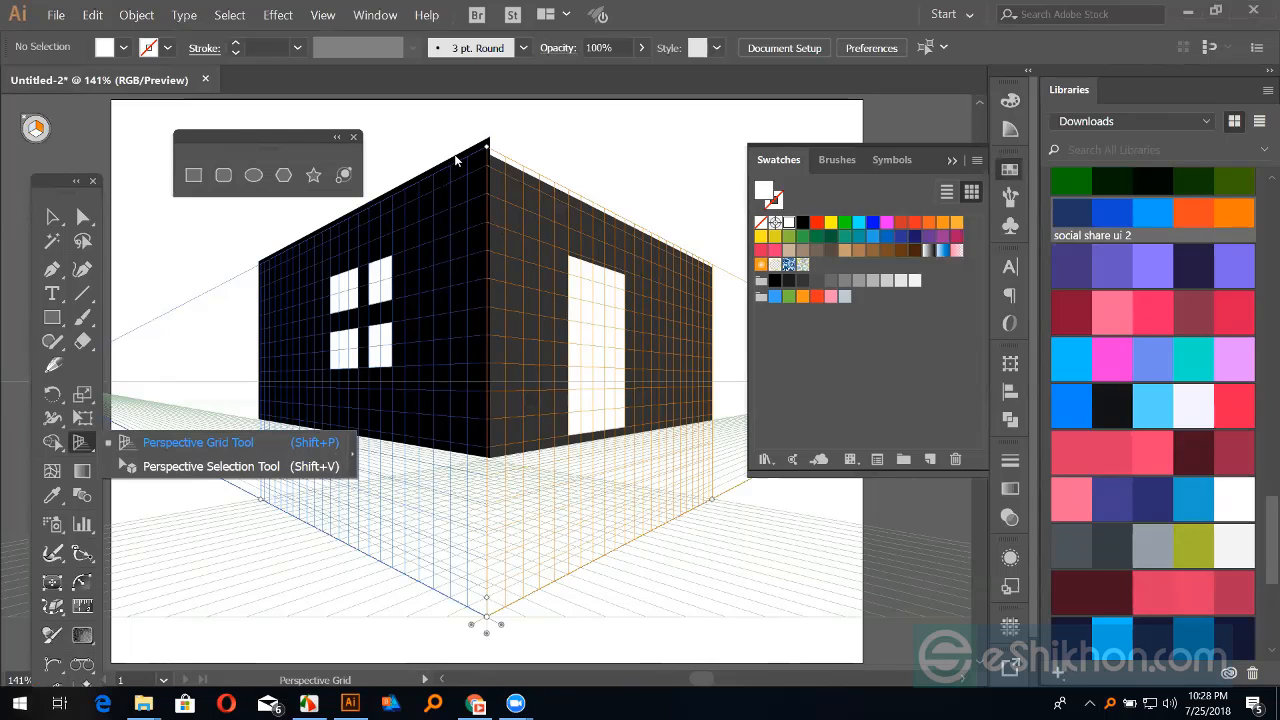
key(v)
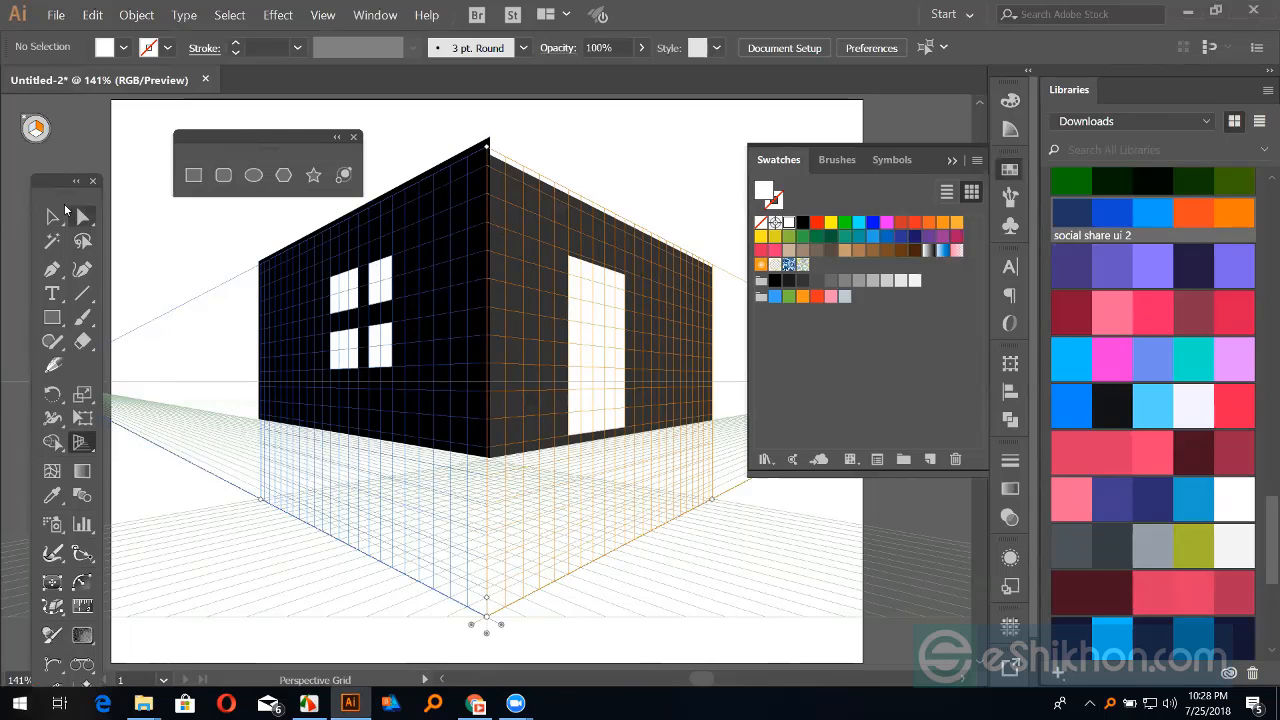
click(418, 230)
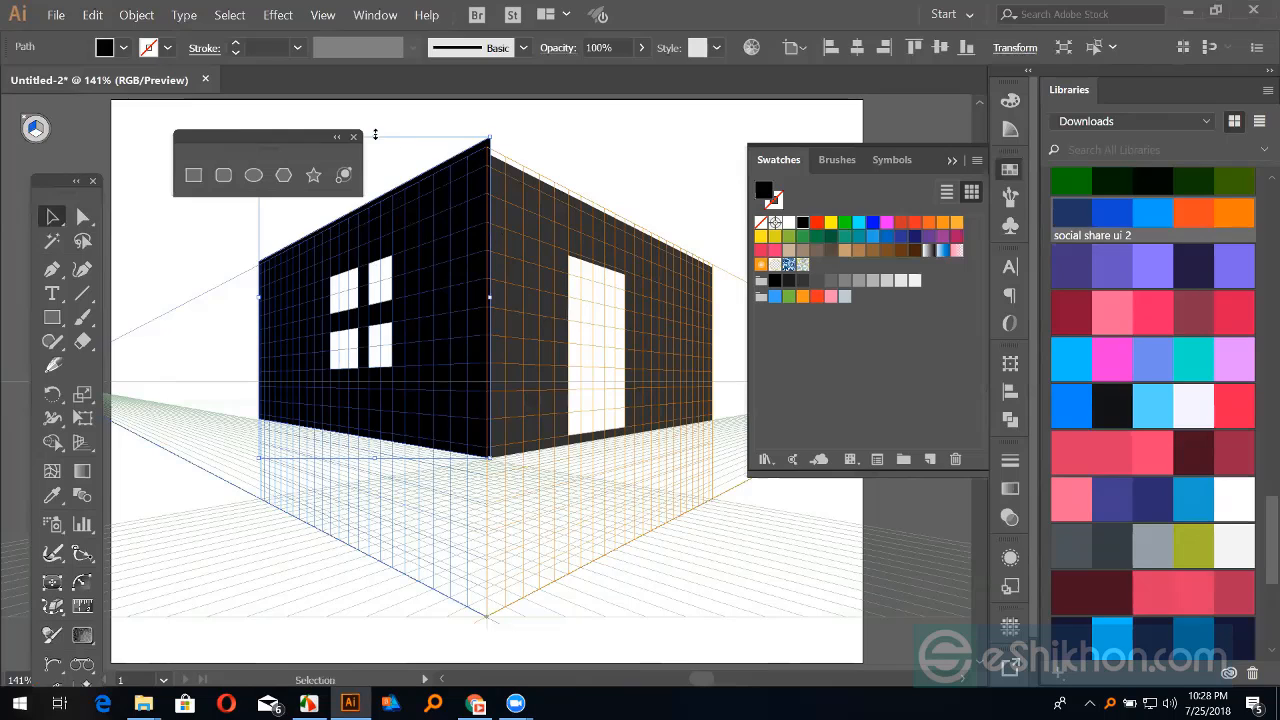
drag(375, 134, 376, 145)
click(563, 145)
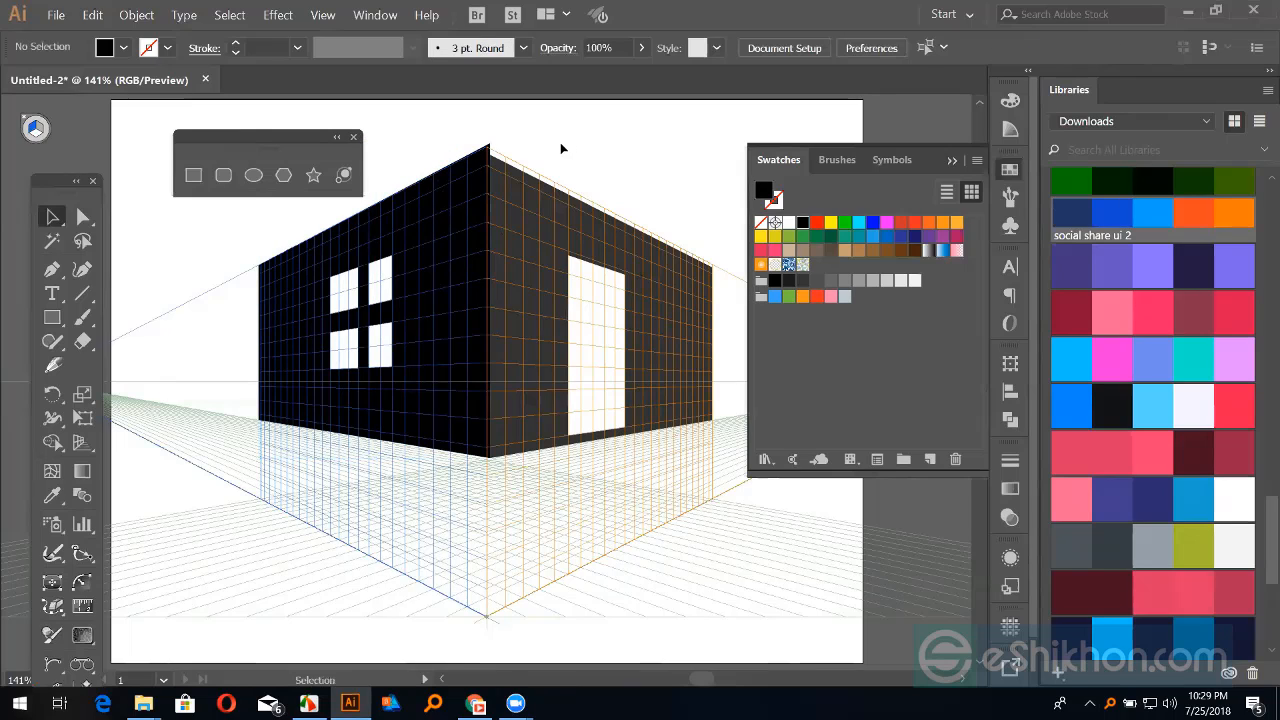
Step: Add the red point text "DESIGN HOUS" above the house's central corner
click(195, 176)
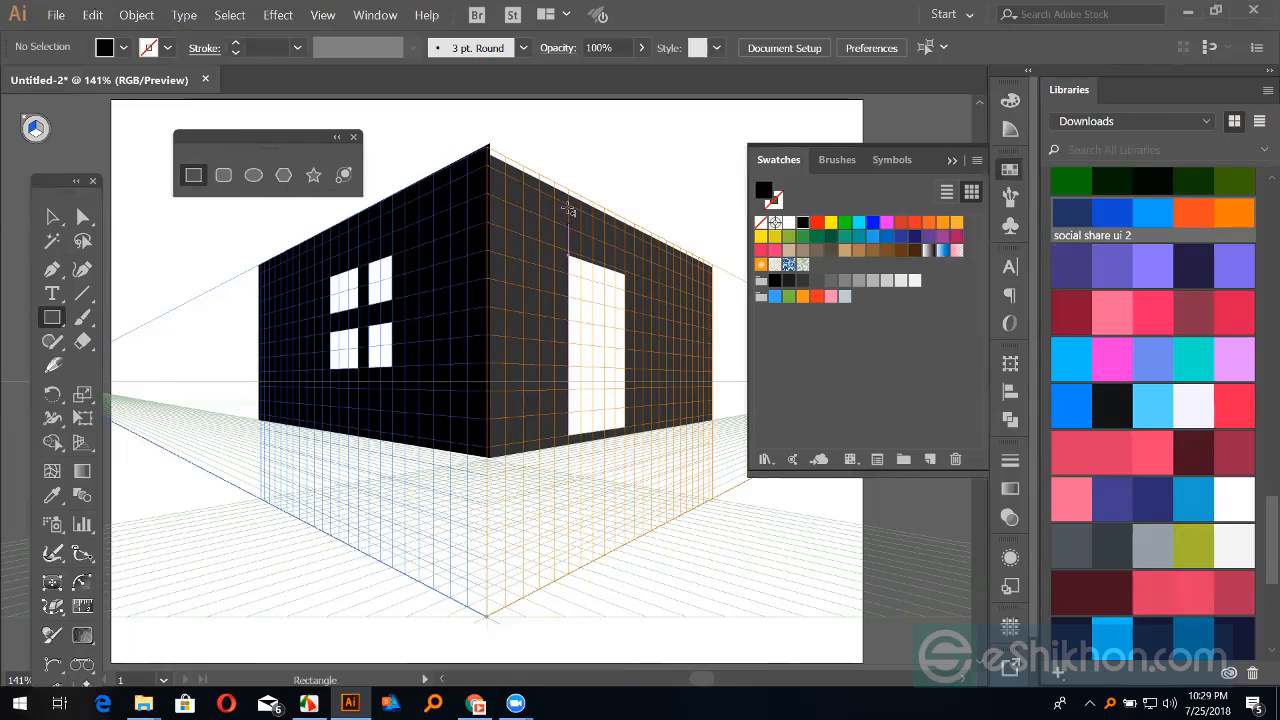
click(80, 442)
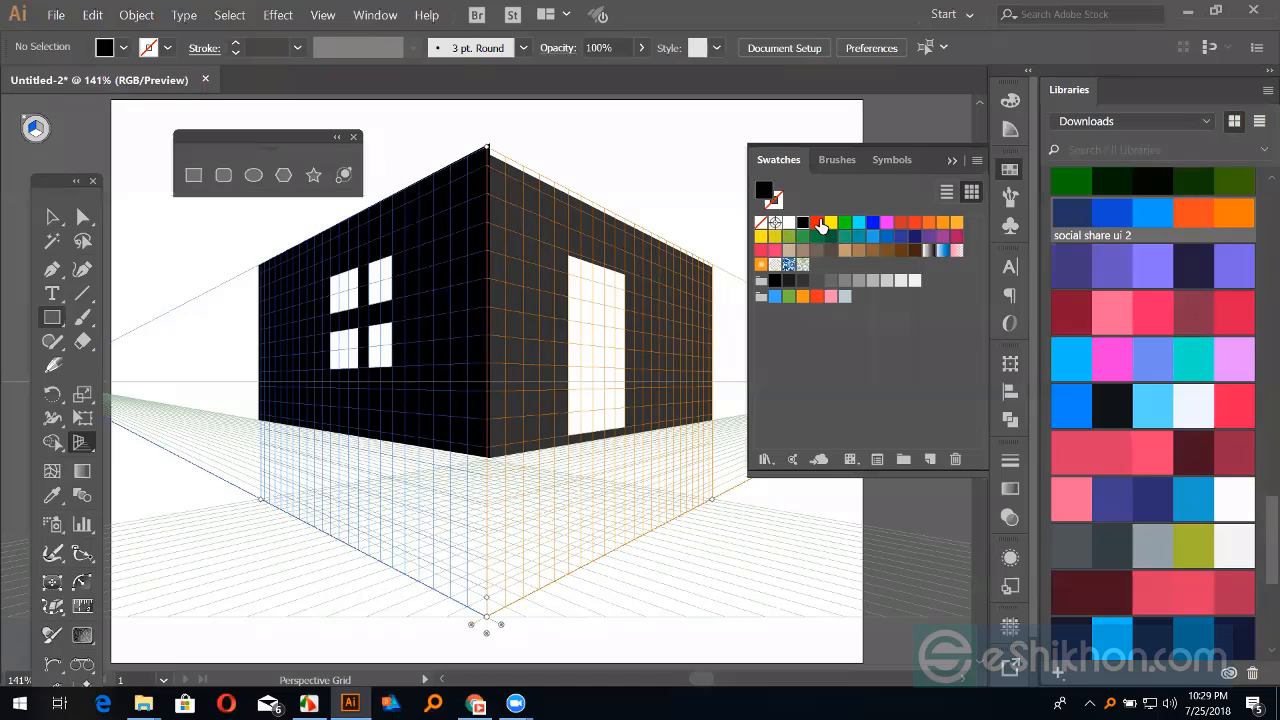
mouse_move(508, 129)
mouse_down()
mouse_move(547, 147)
mouse_move(503, 134)
mouse_up()
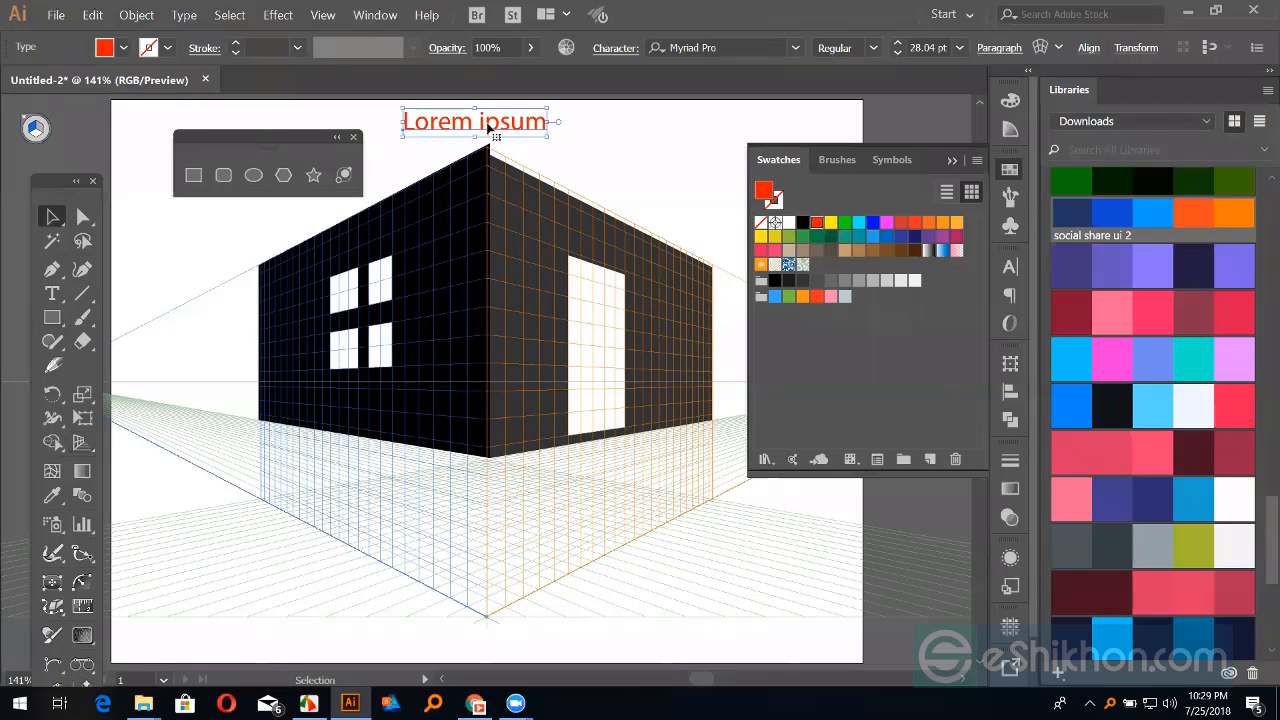
key(t)
click(501, 132)
key(ctrl+a)
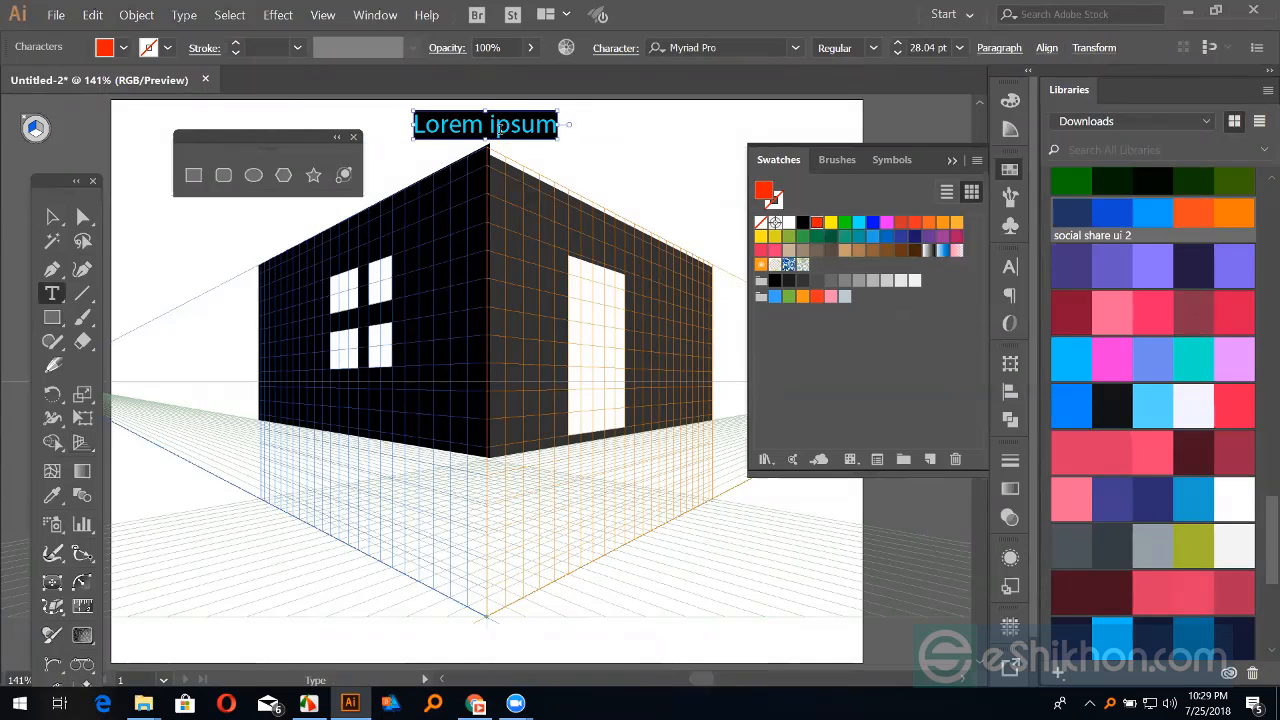
text(DES)
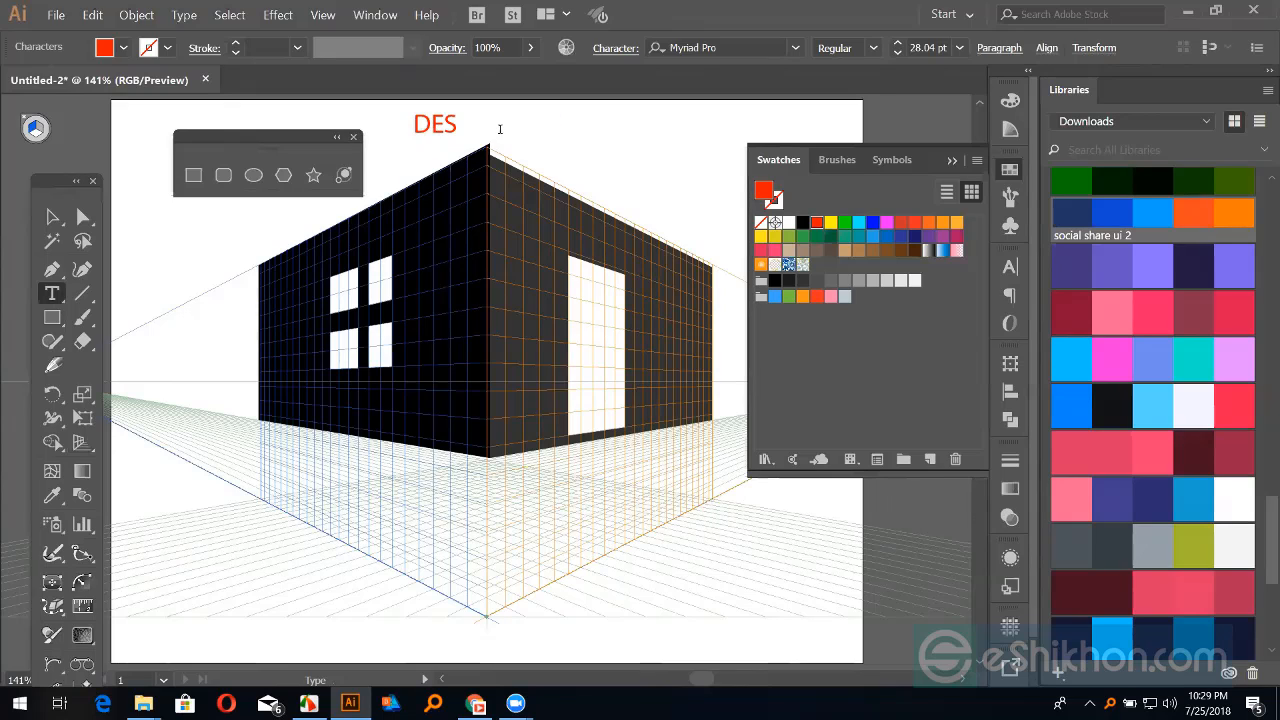
text(IGN)
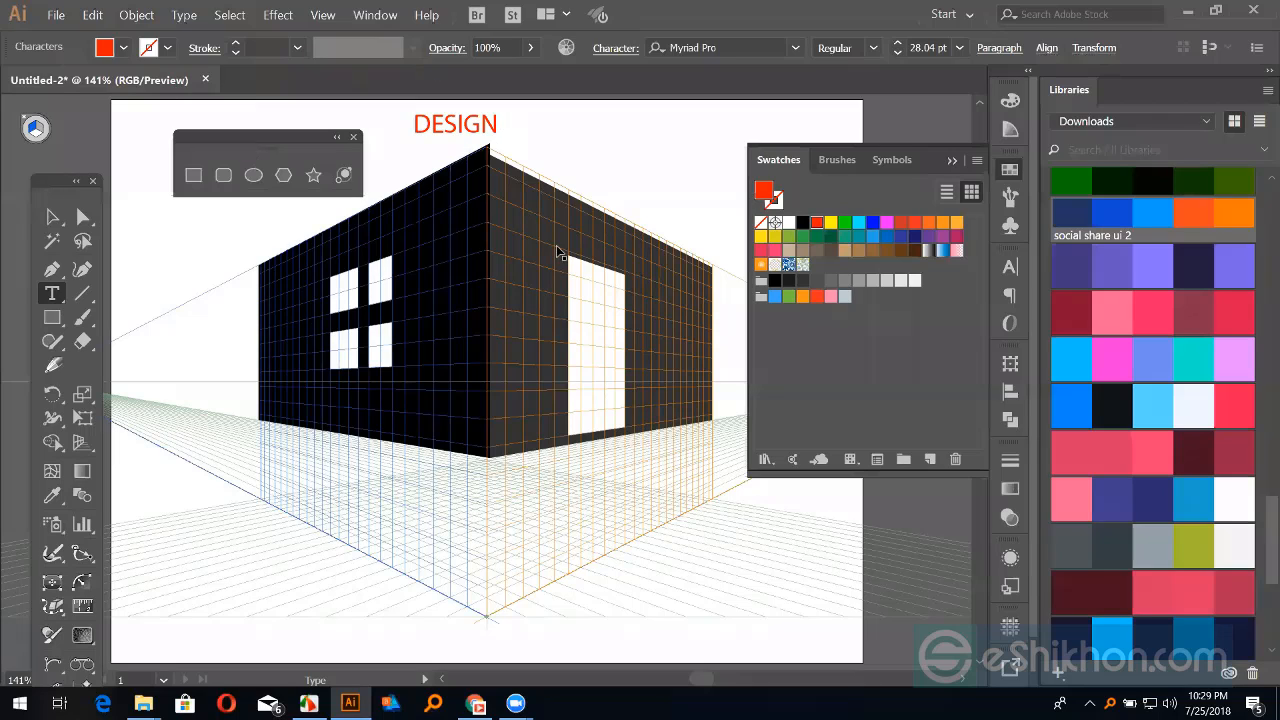
text(HOUS)
key(Escape)
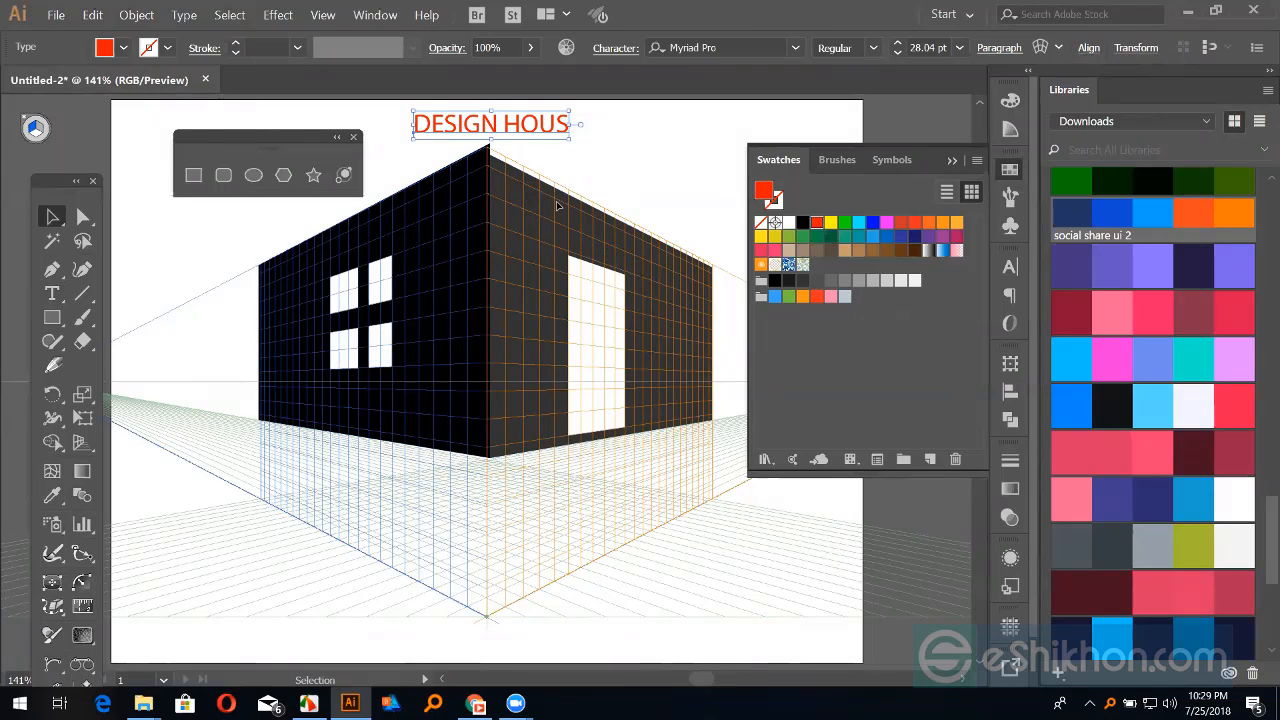
Step: Try to attach the red text to the right grid plane above the door with the Perspective Selection tool
drag(512, 128, 582, 252)
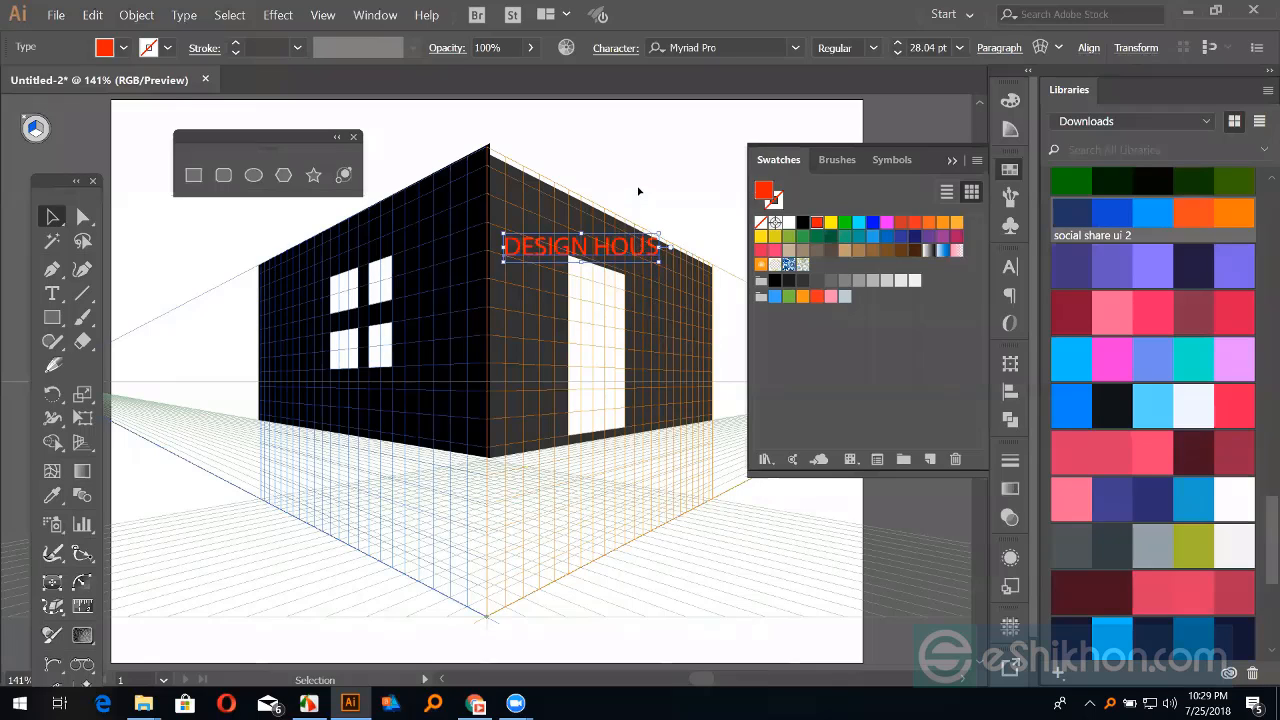
key(ctrl+z)
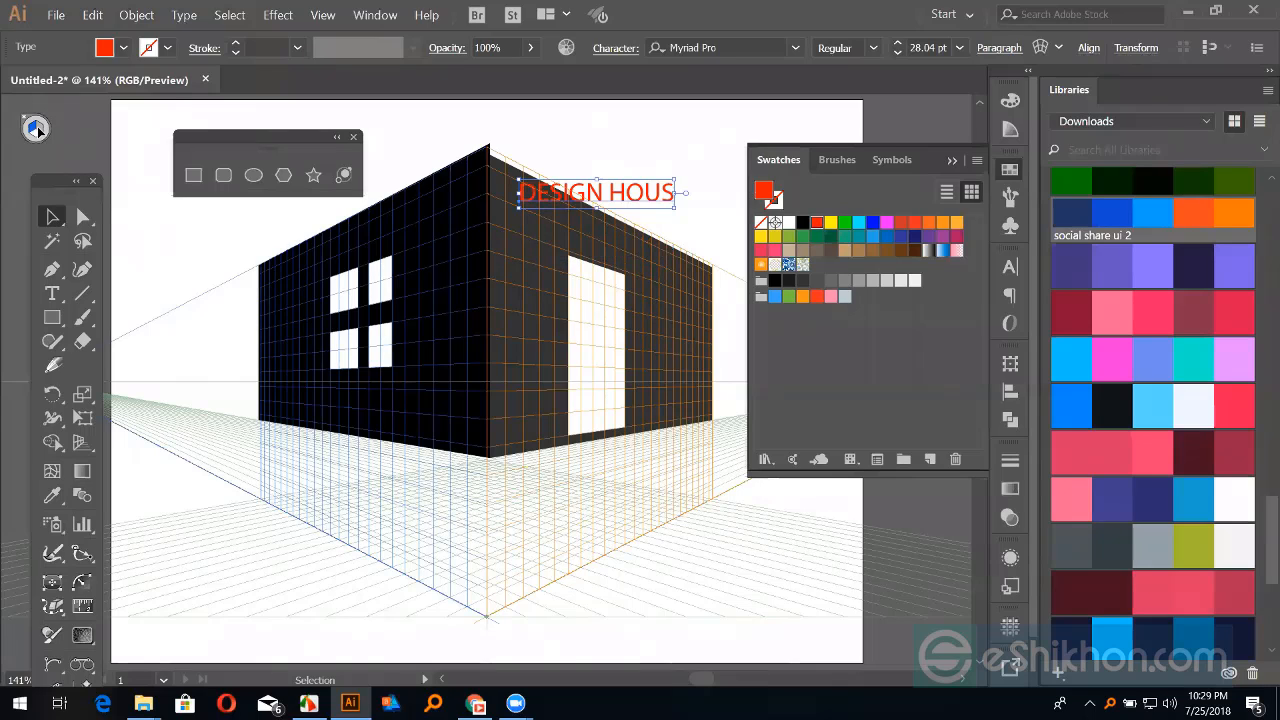
click(37, 126)
click(88, 442)
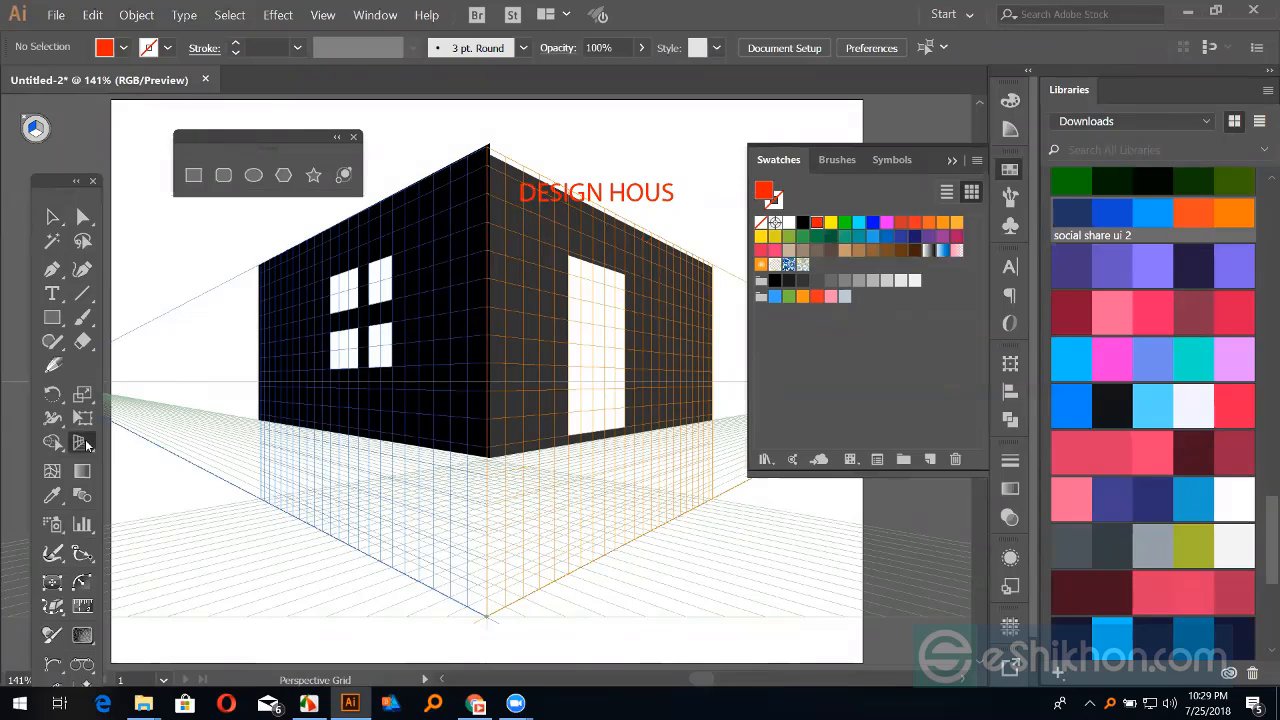
key(shift+p)
click(84, 443)
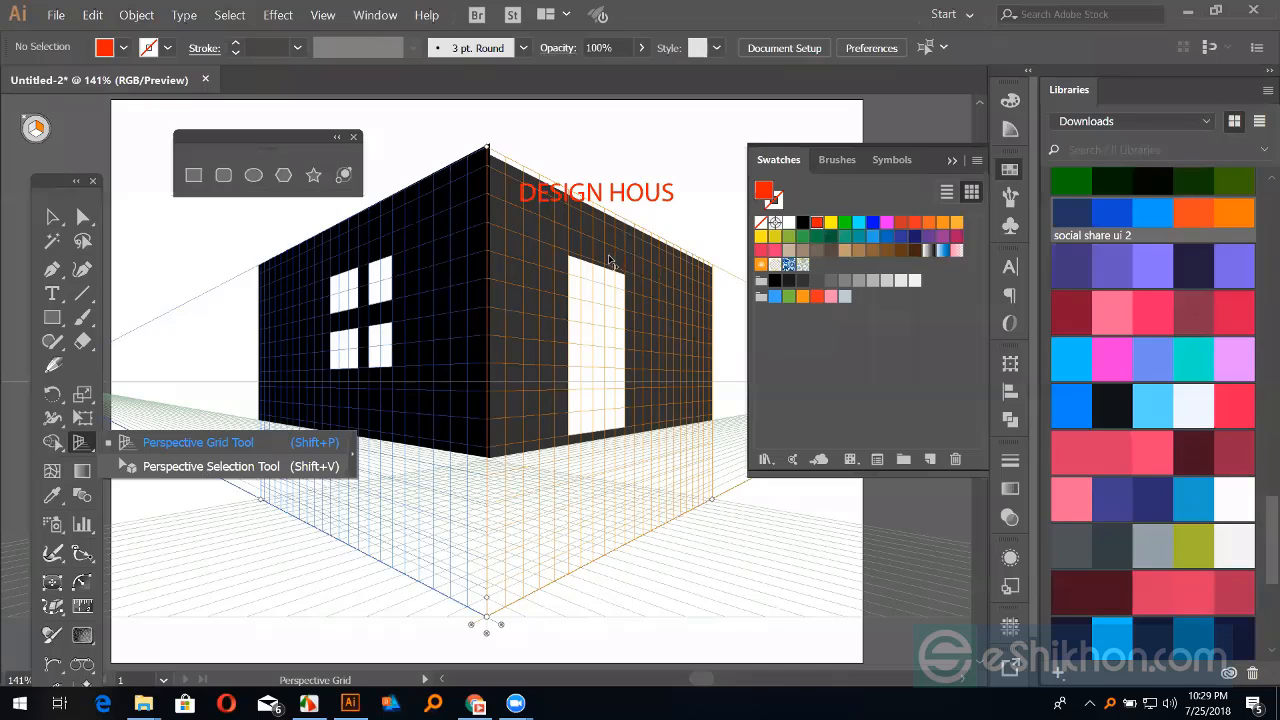
key(shift+v)
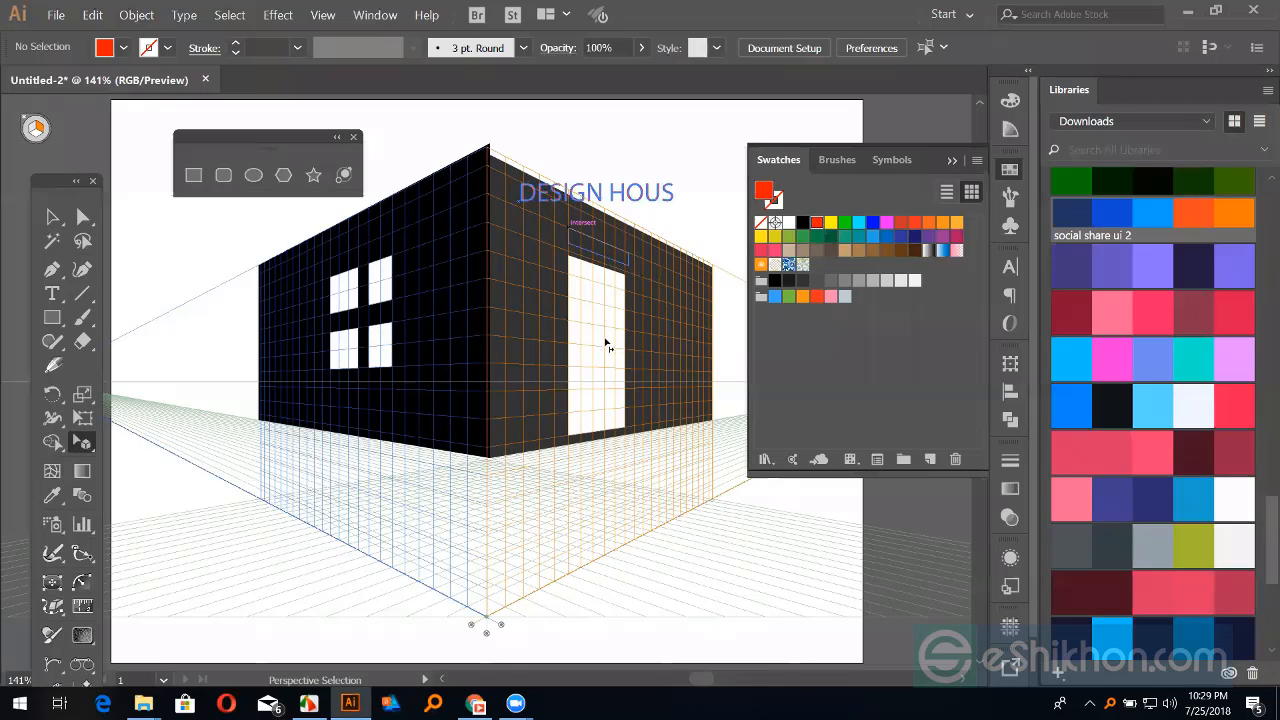
drag(606, 343, 628, 395)
click(52, 216)
click(129, 236)
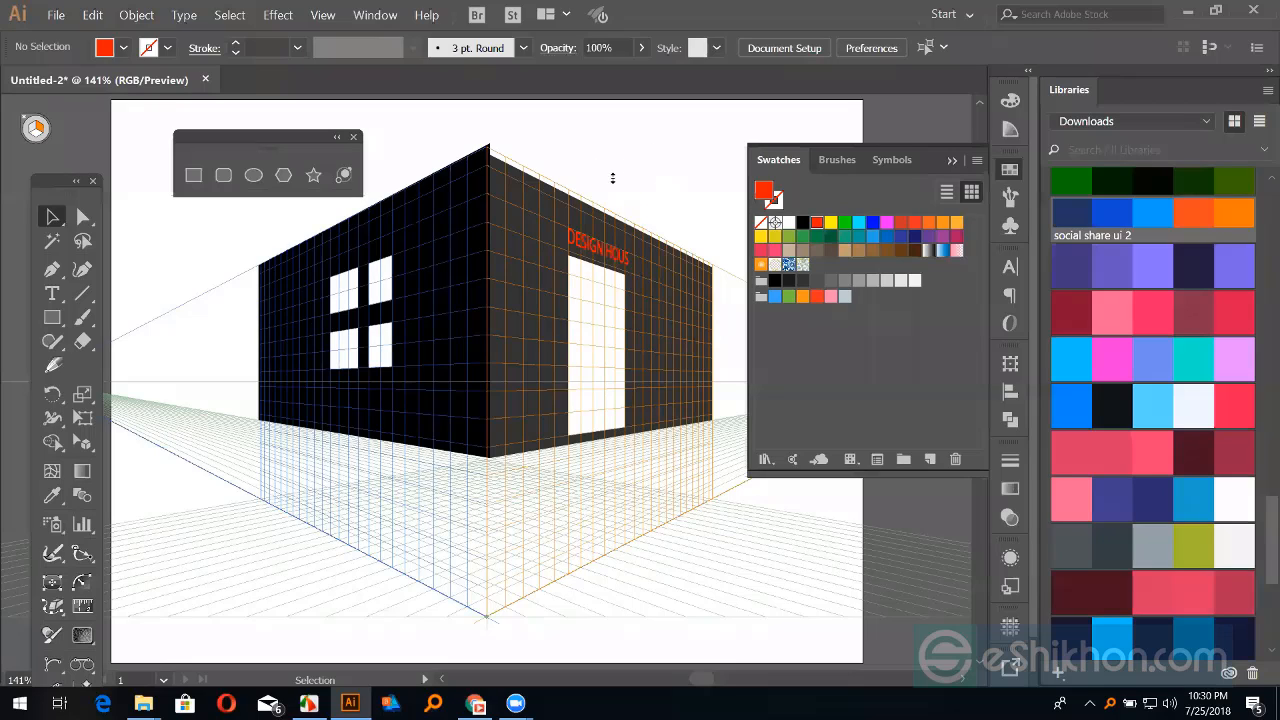
key(ctrl+z)
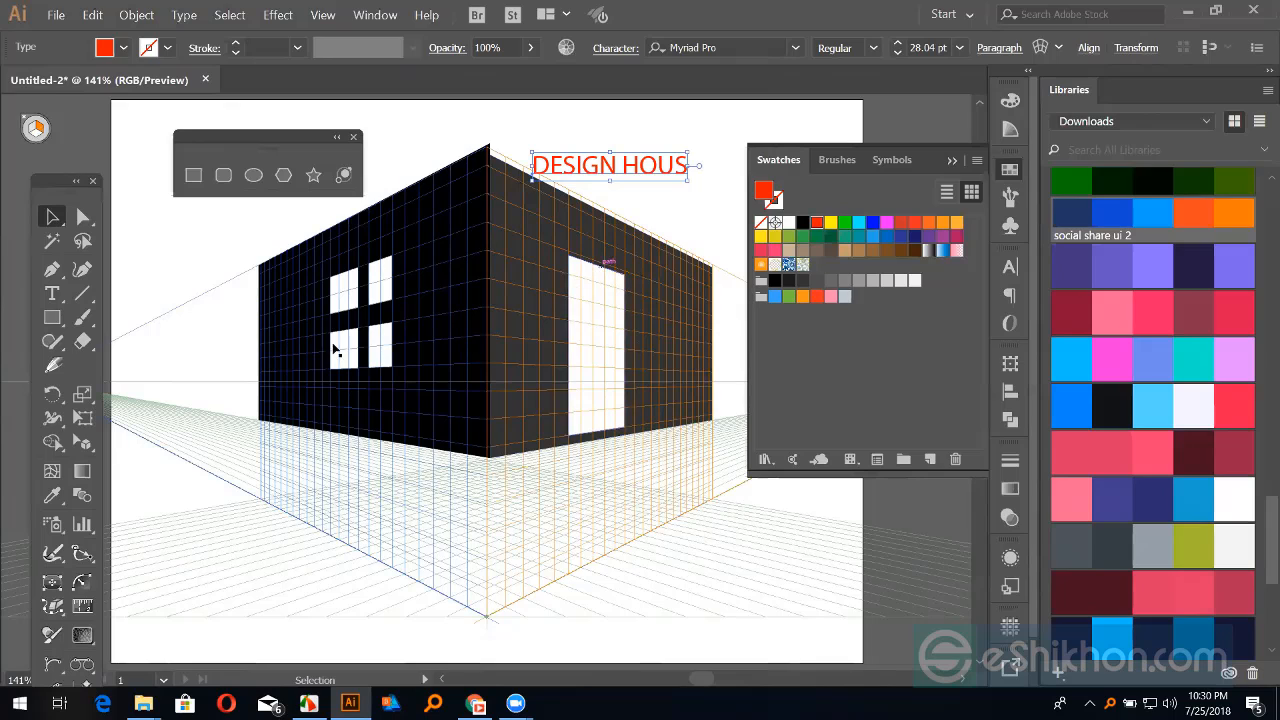
Step: Attach the red "DESIGN HOUS" text to the right grid plane just above the door with the Perspective Selection tool, and deselect
drag(80, 448, 134, 472)
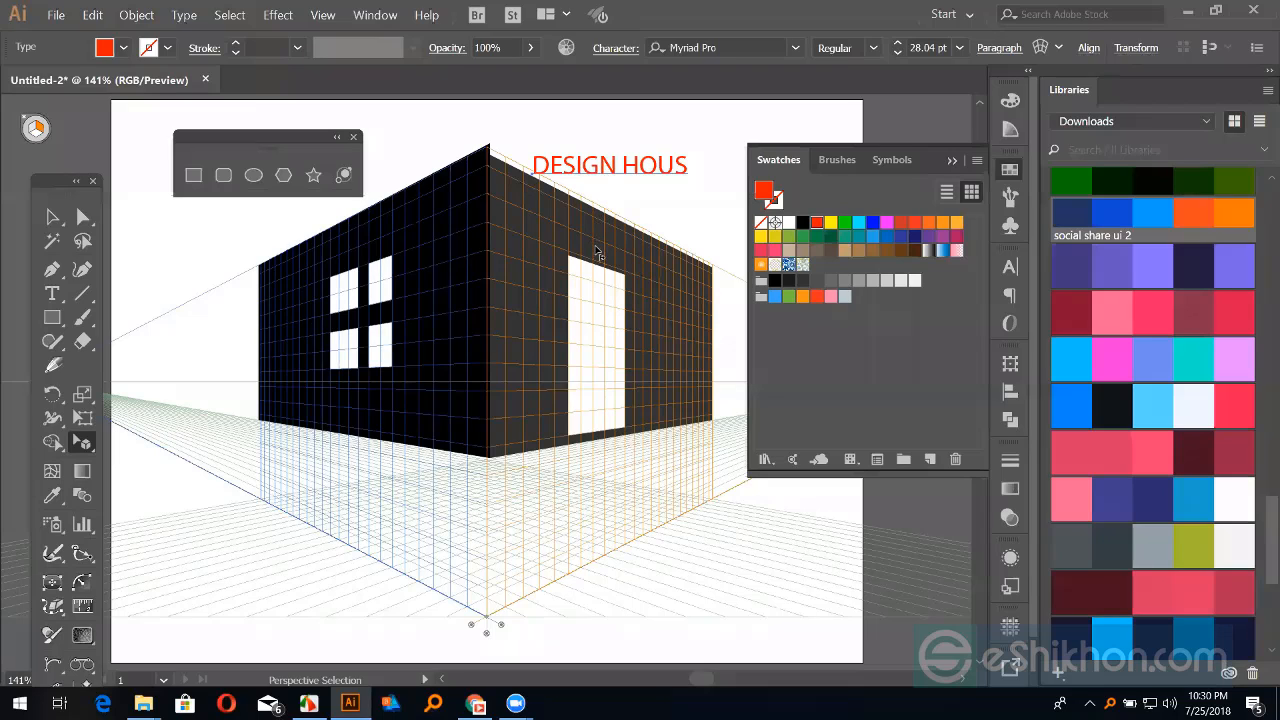
click(60, 216)
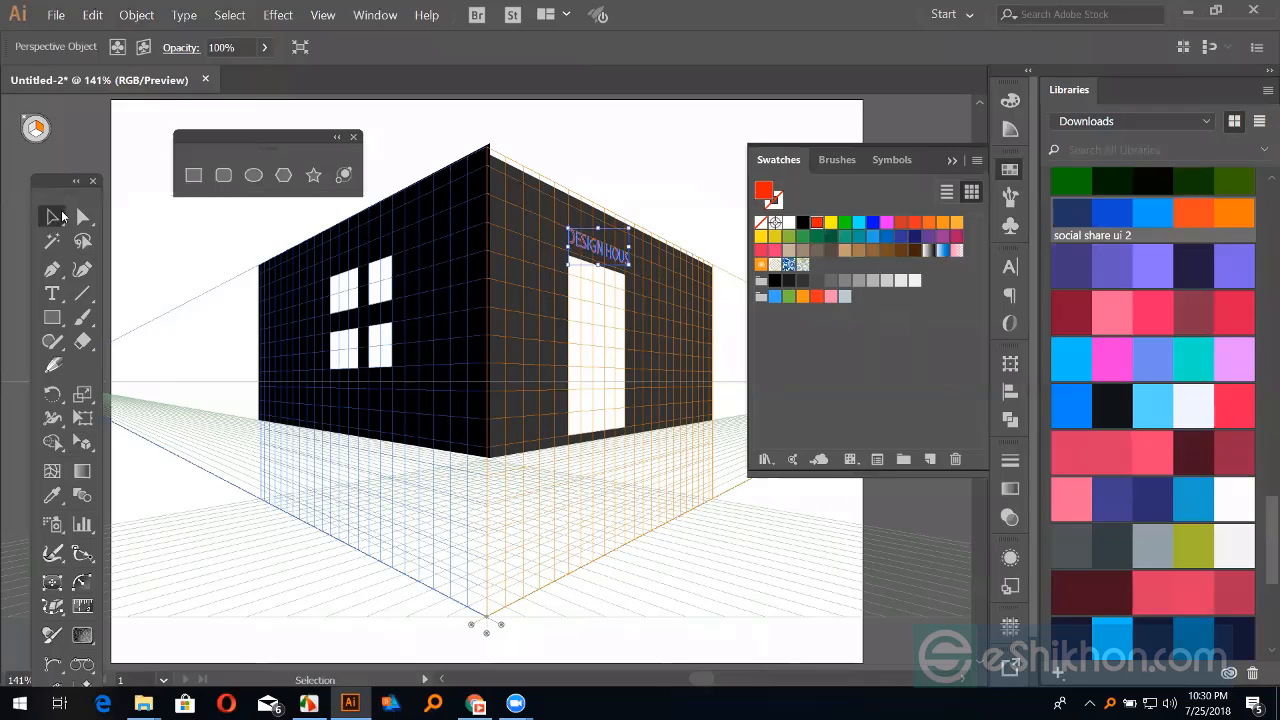
click(193, 236)
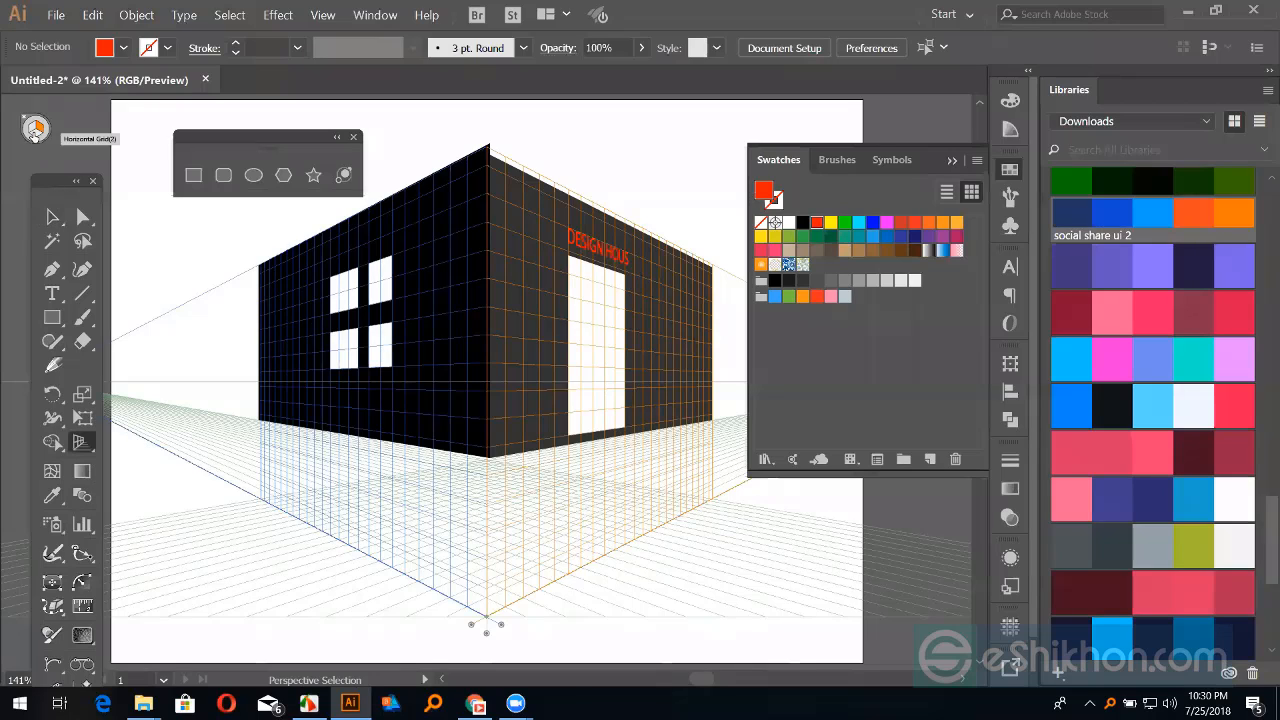
Step: Draw a large red floor rectangle on the horizontal grid plane, spanning from the left wall's outer base to the grid's front corner
click(193, 175)
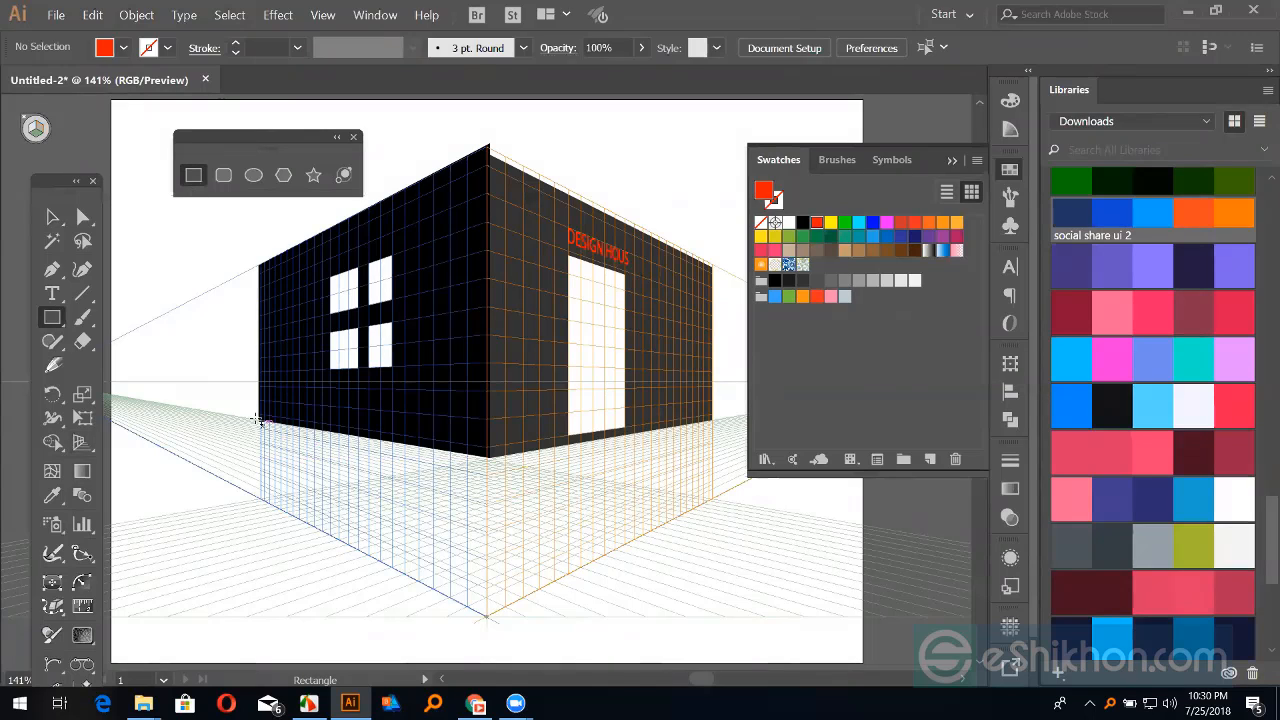
drag(261, 419, 486, 616)
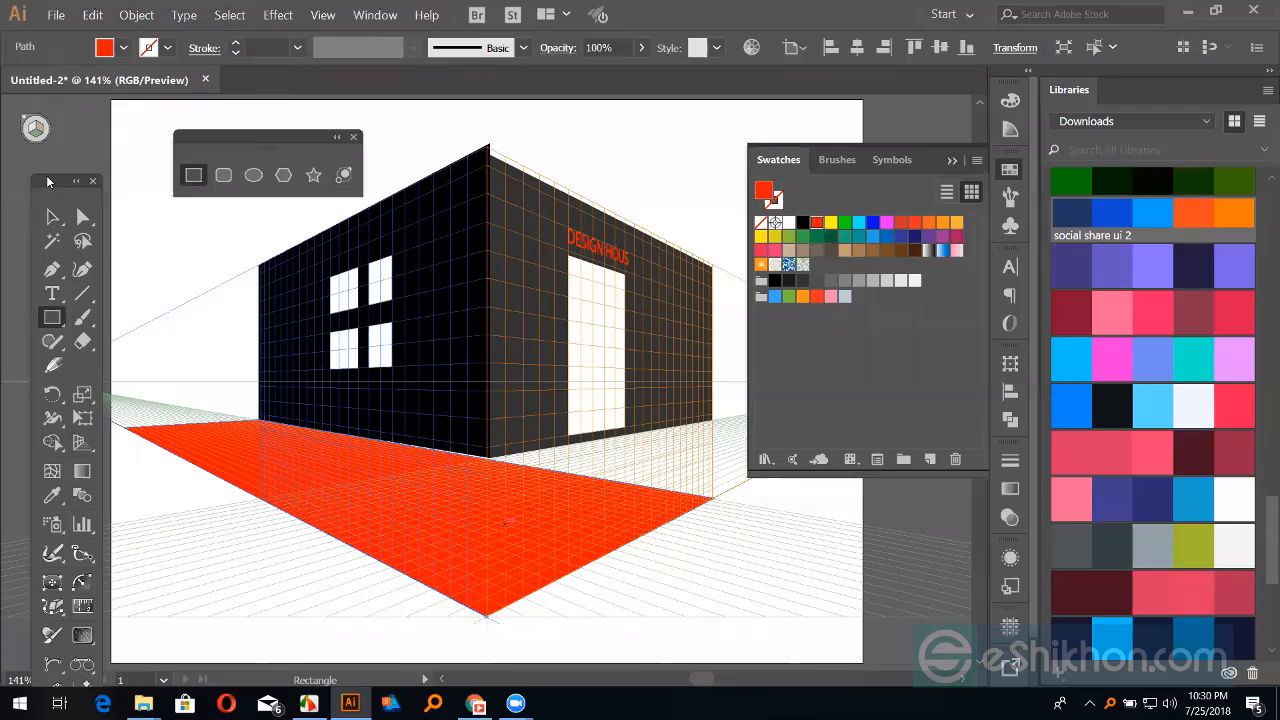
key(v)
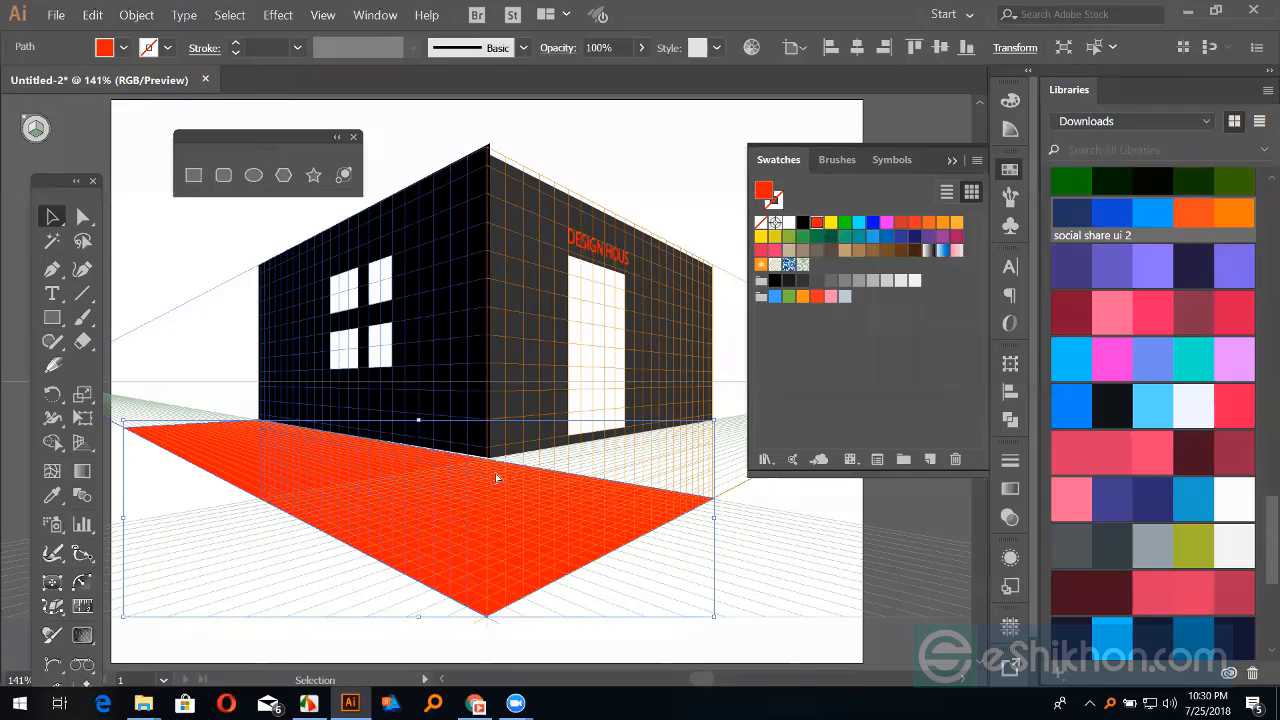
Step: Move and scale the red floor in perspective so it lies under the house, and send it behind the walls
click(83, 450)
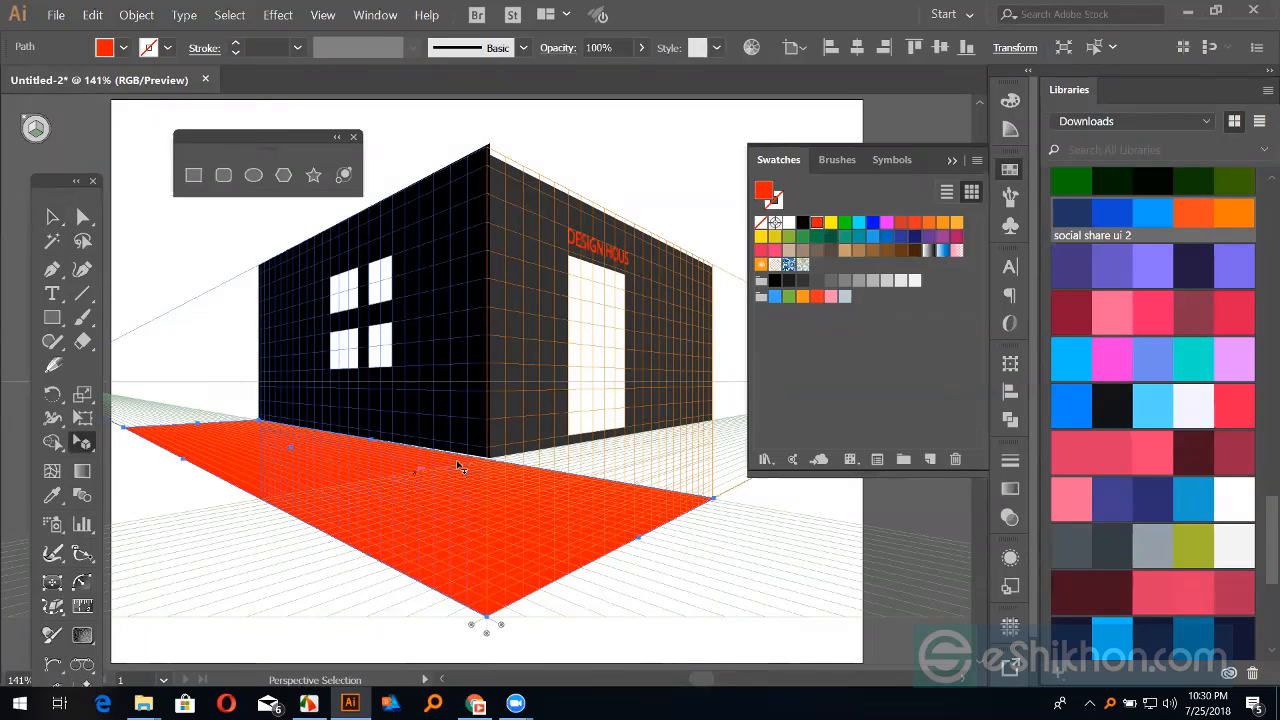
drag(380, 441, 612, 420)
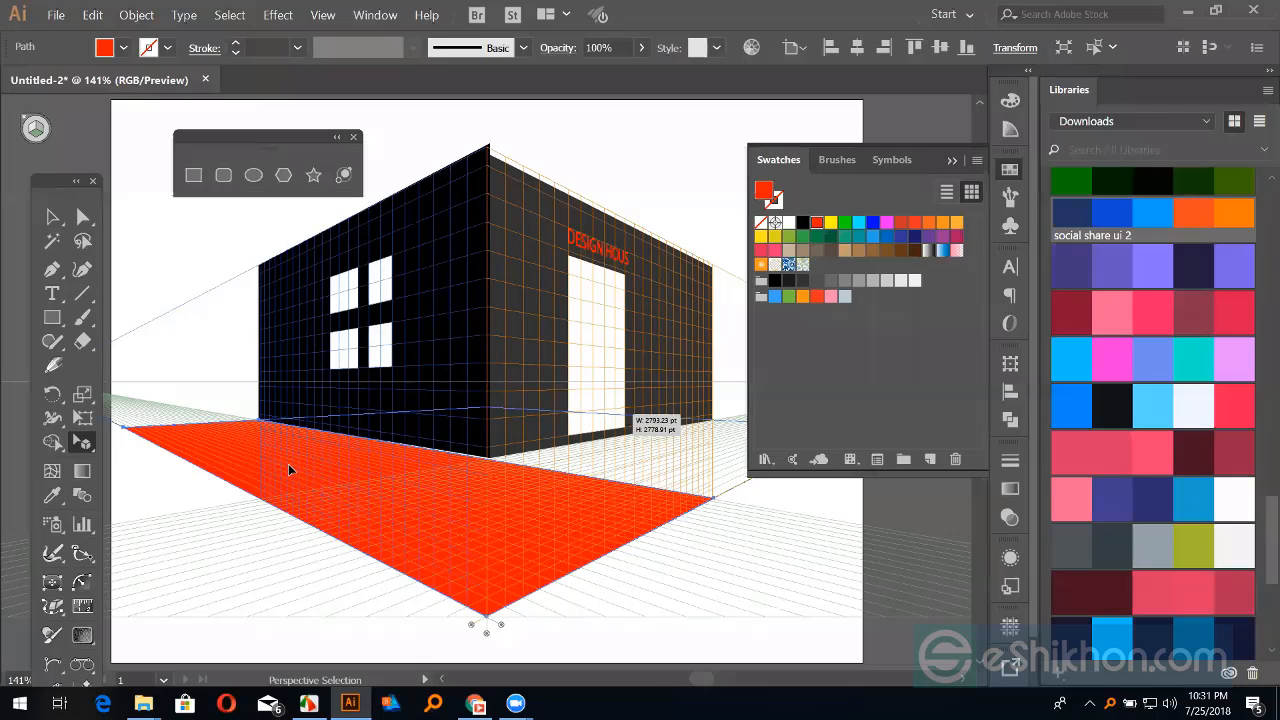
key(ctrl+z)
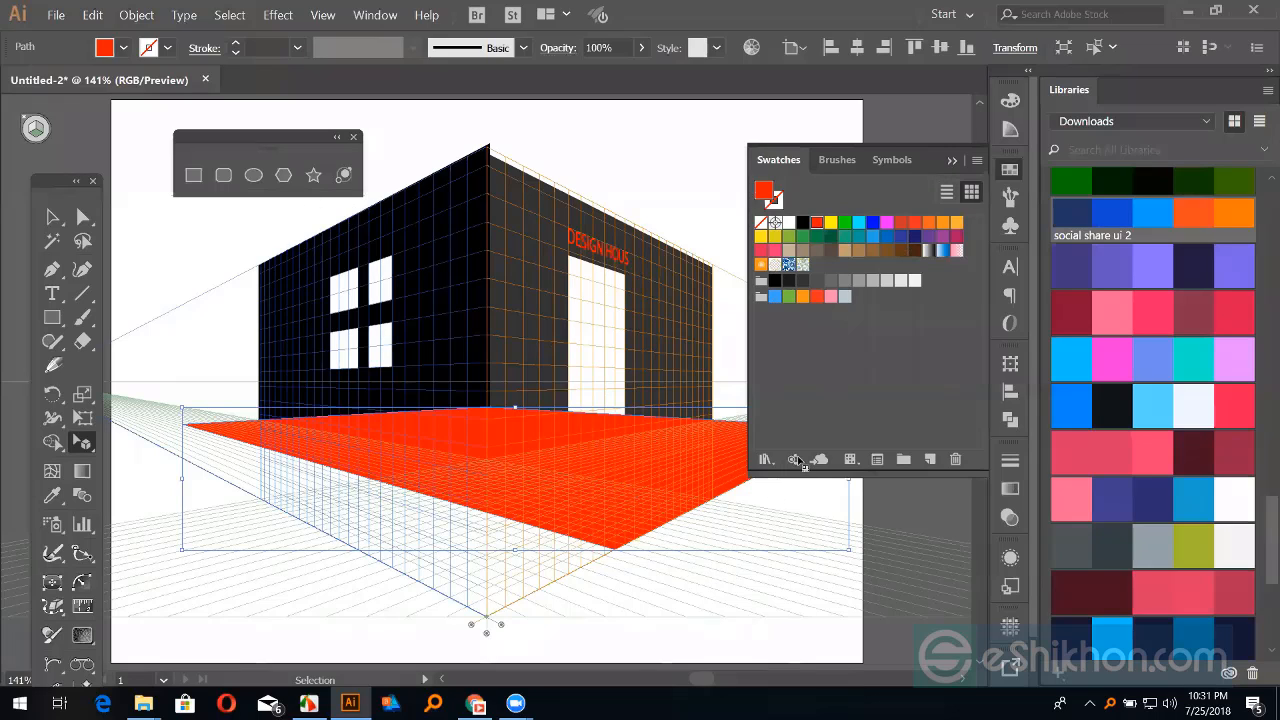
key(ctrl+shift+z)
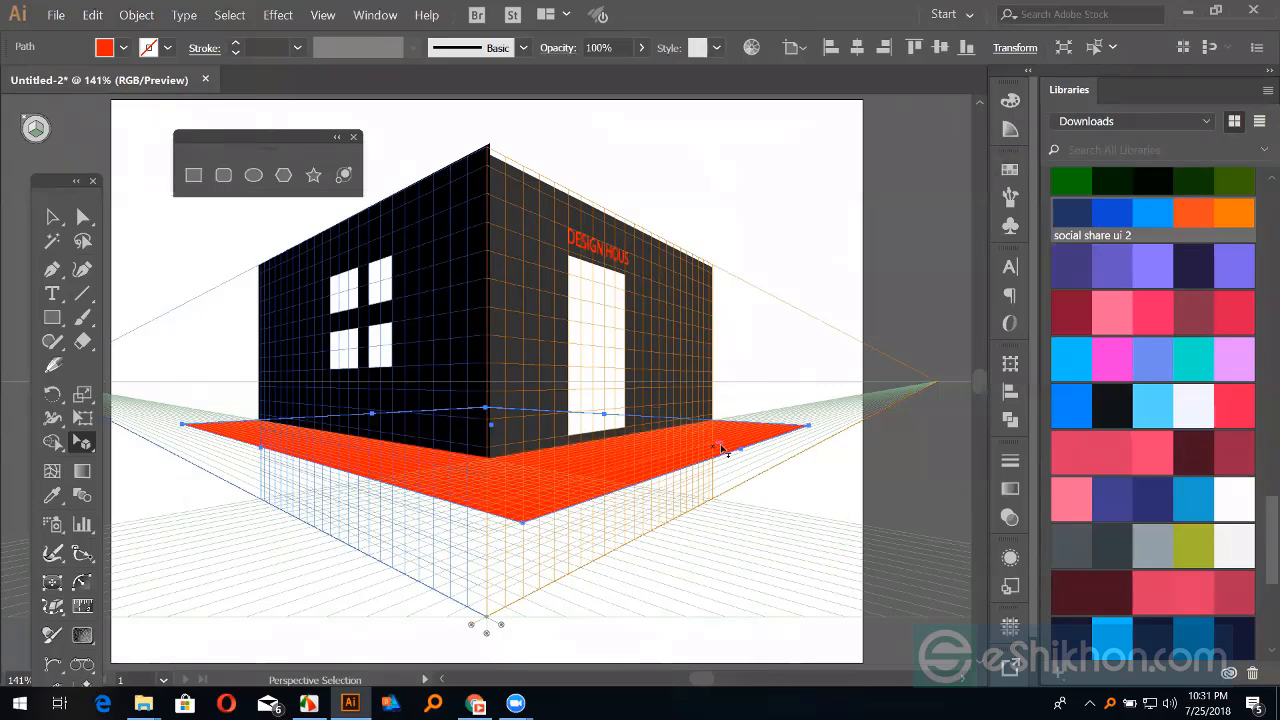
right_click(722, 449)
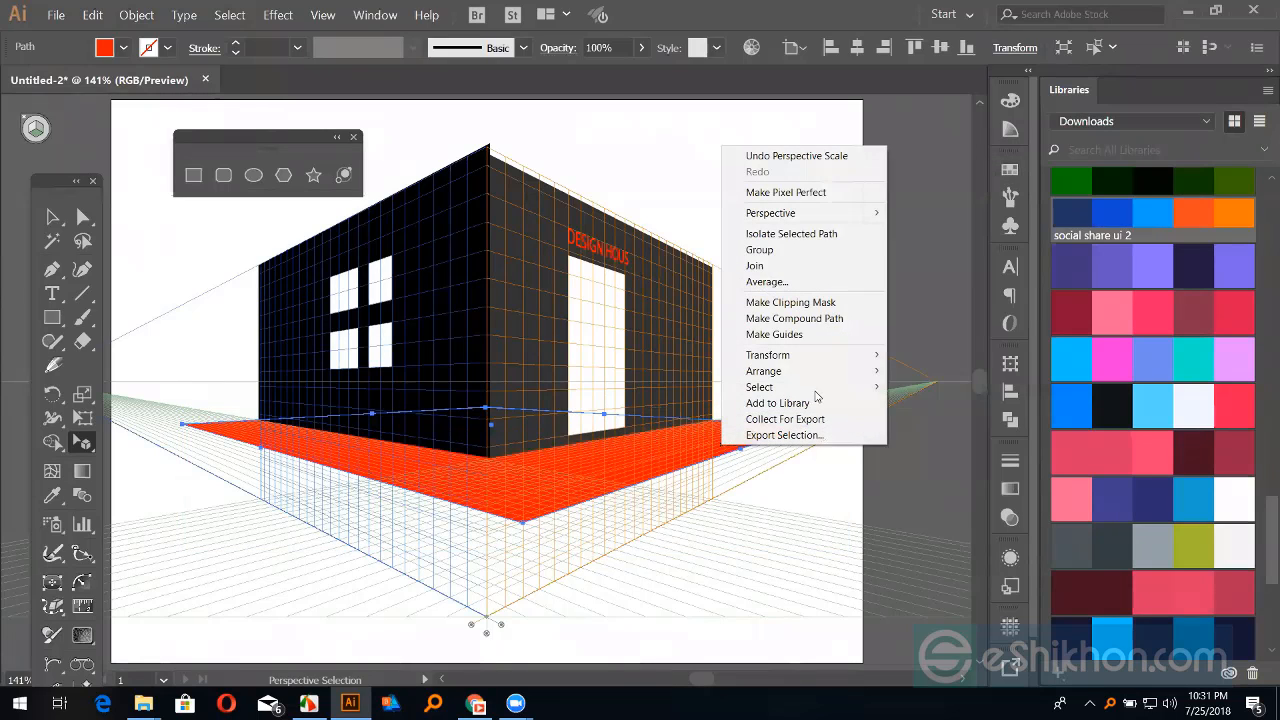
mouse_move(784, 375)
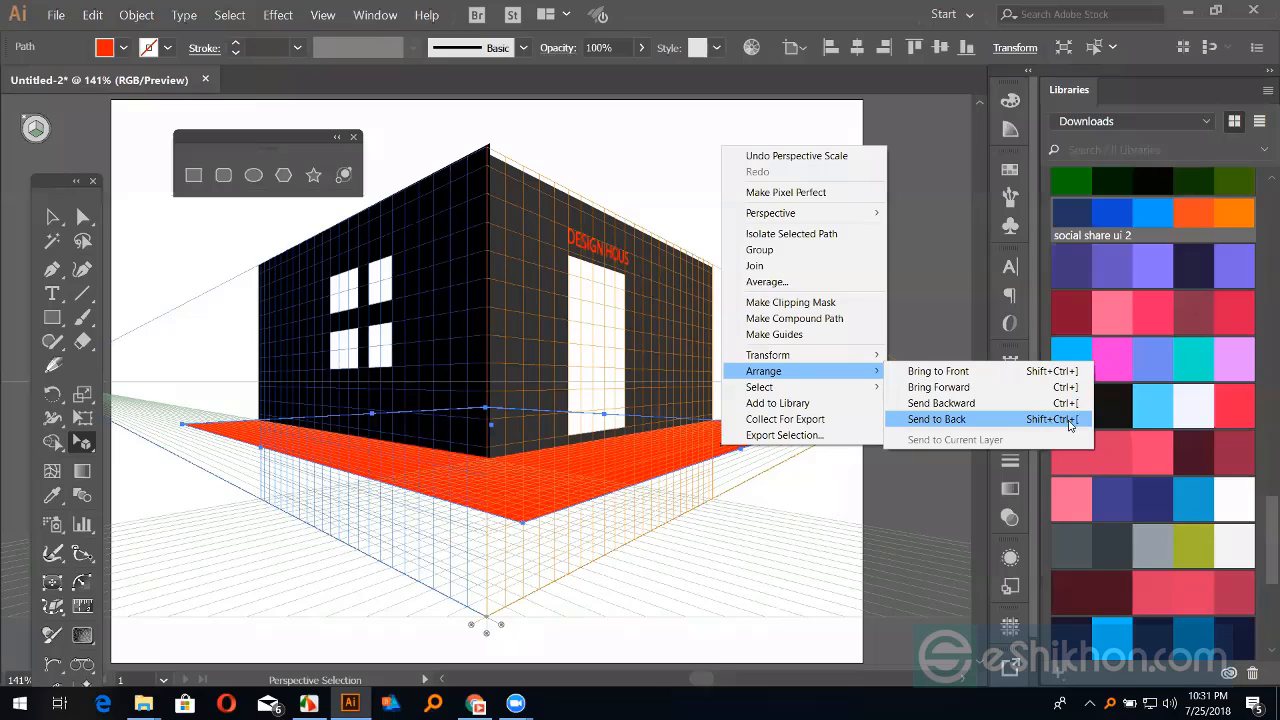
click(718, 451)
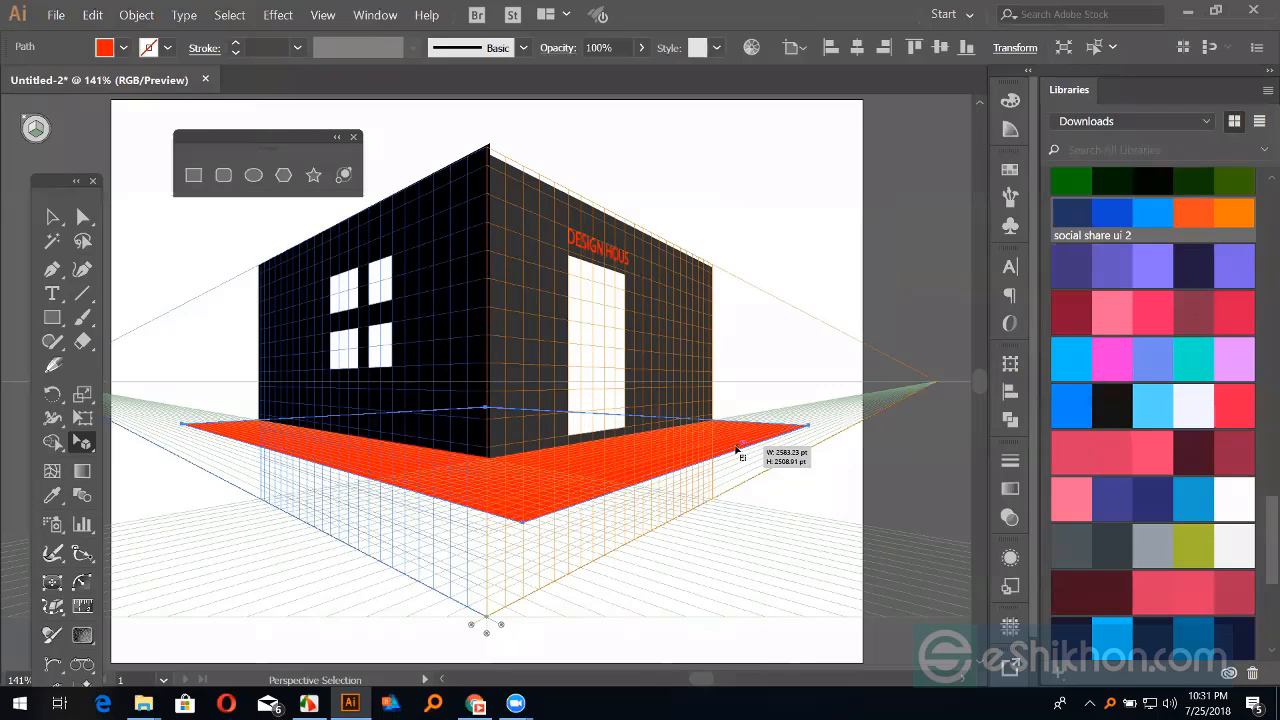
Step: Pull in the red floor's front edge in perspective so an even border surrounds both visible walls
drag(726, 446, 700, 458)
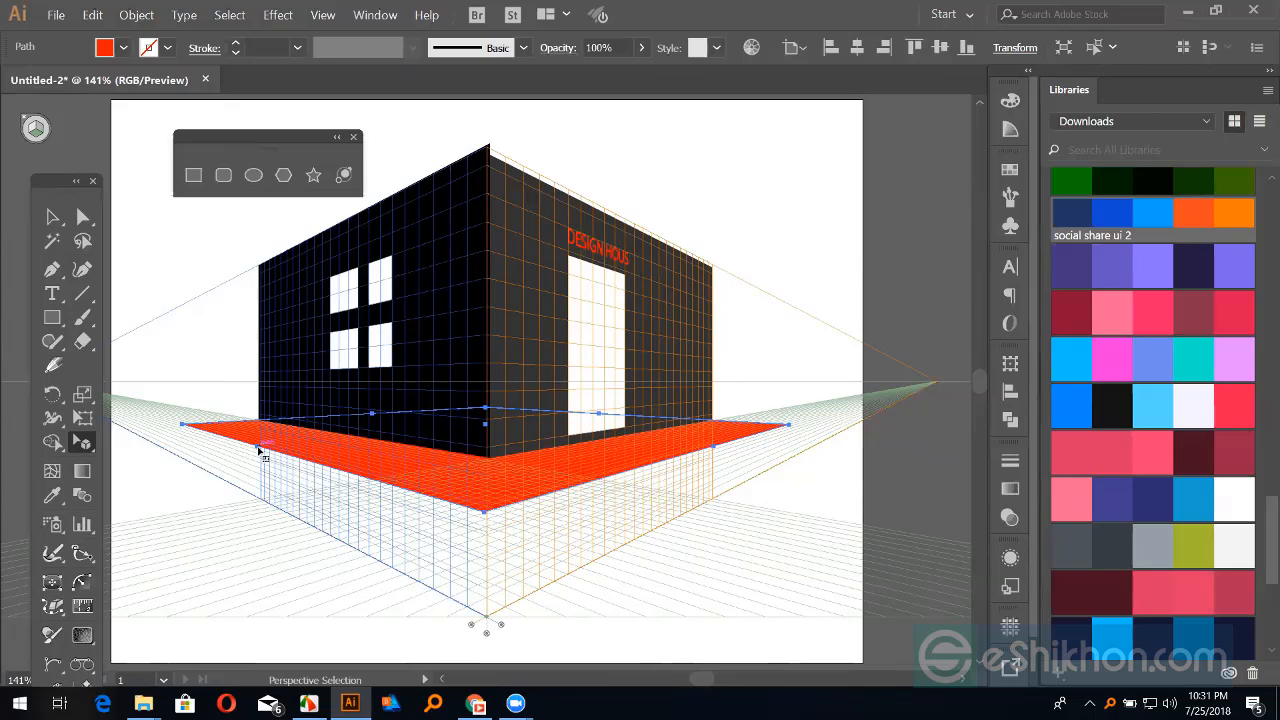
drag(258, 452, 266, 455)
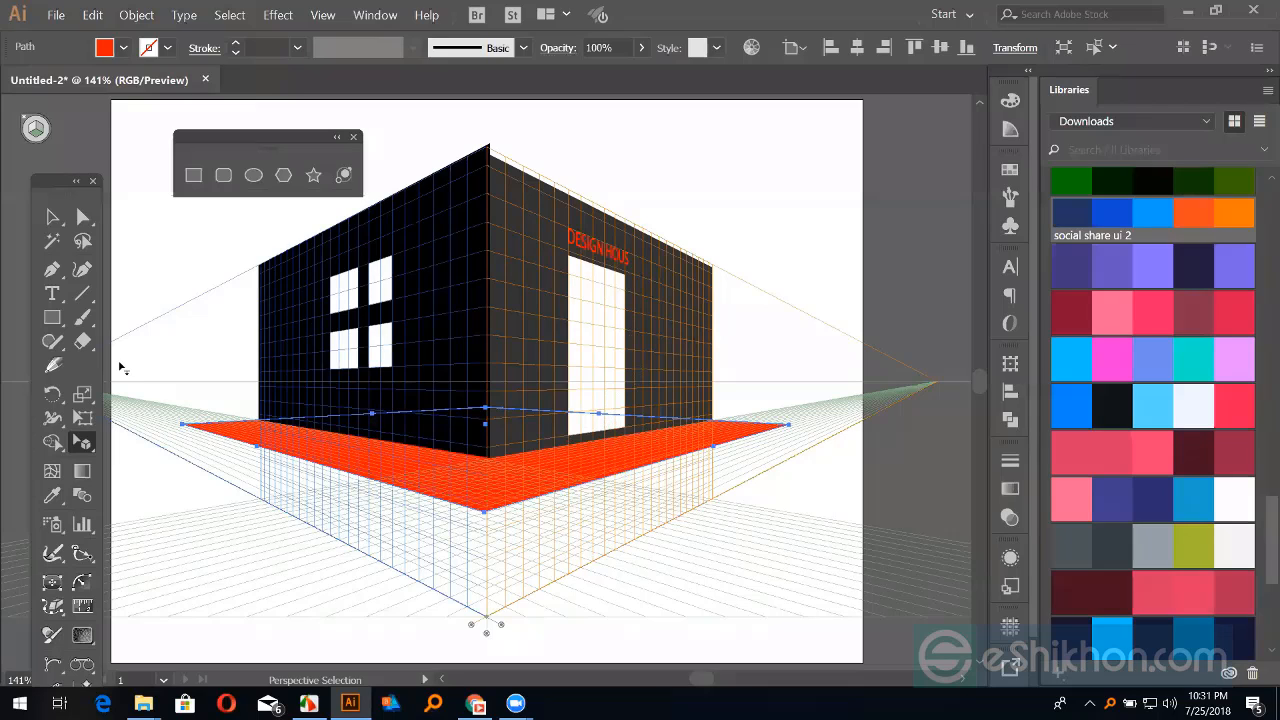
click(82, 418)
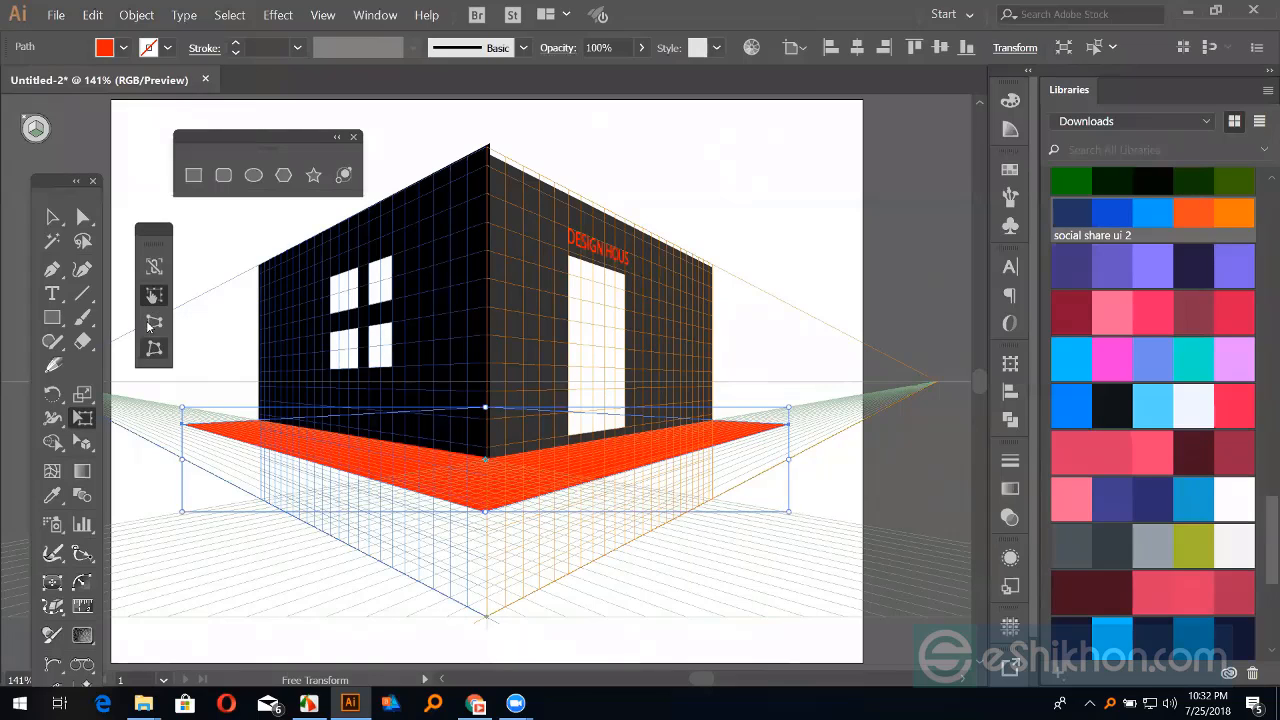
click(60, 222)
Step: Try shifting the left grid plane sideways with the Perspective Grid tool, return it to the central corner, and deselect
click(82, 442)
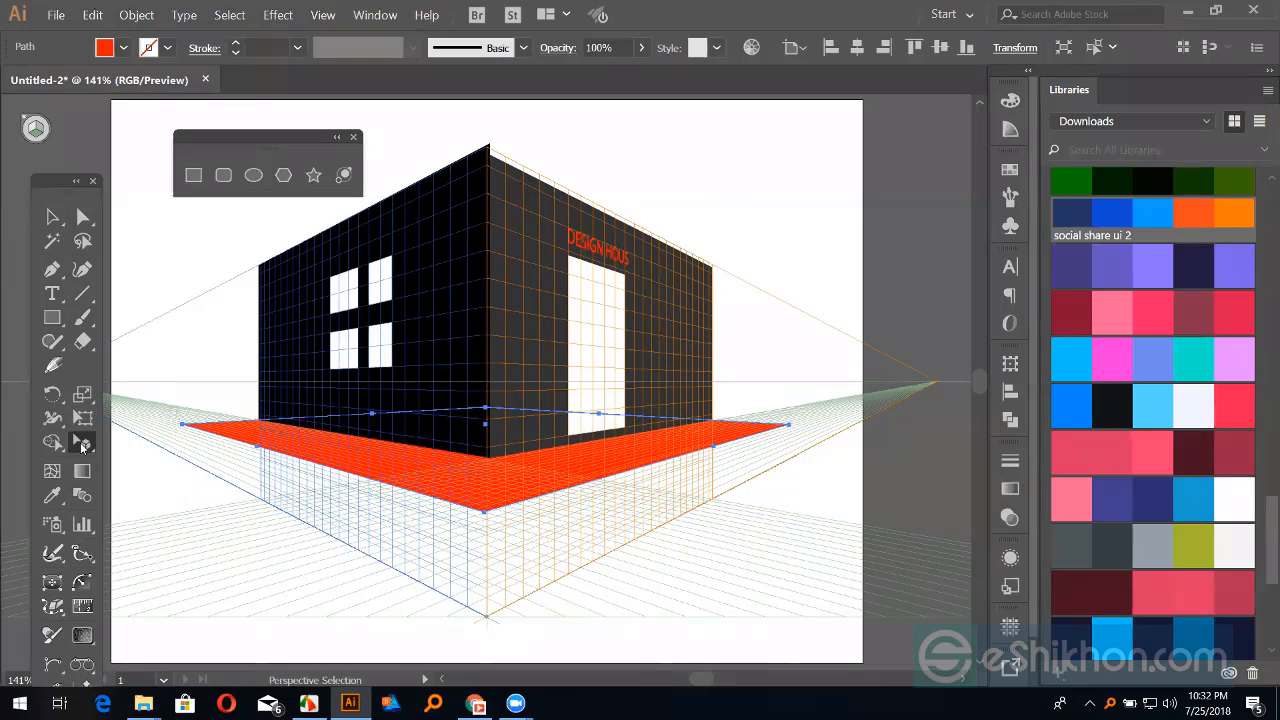
click(82, 442)
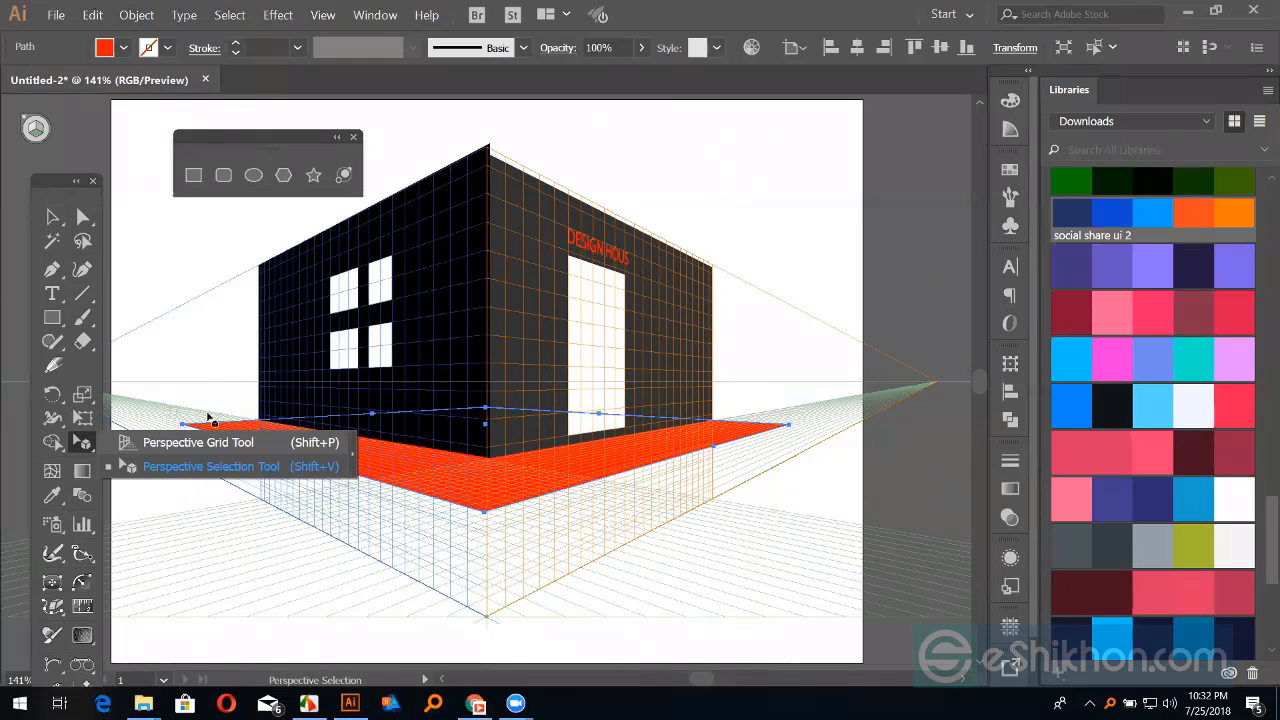
key(shift+p)
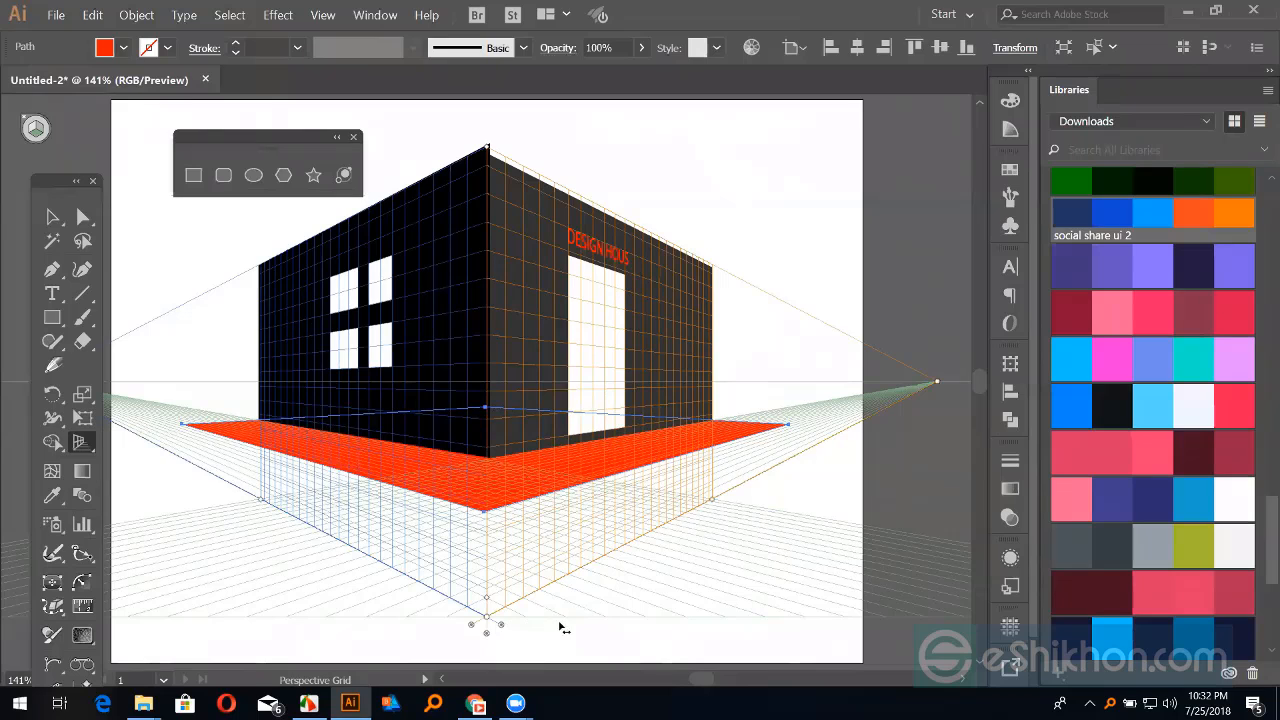
drag(600, 620, 672, 607)
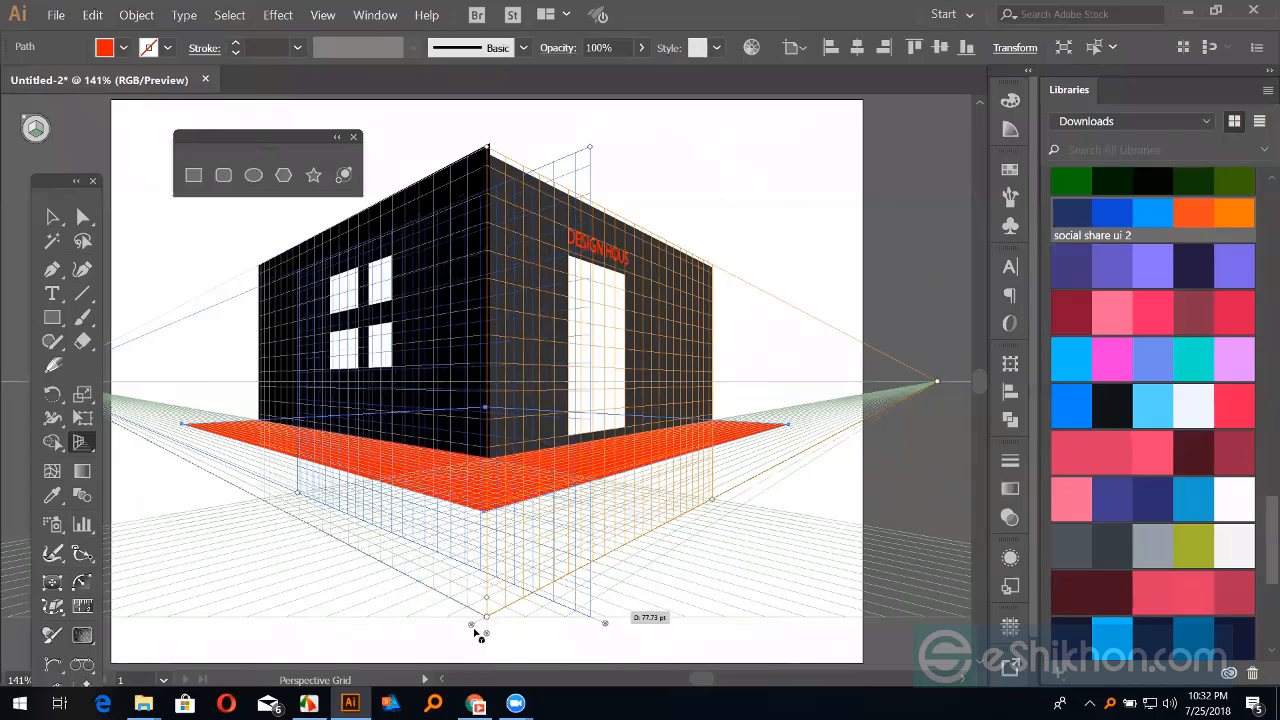
drag(472, 628, 474, 628)
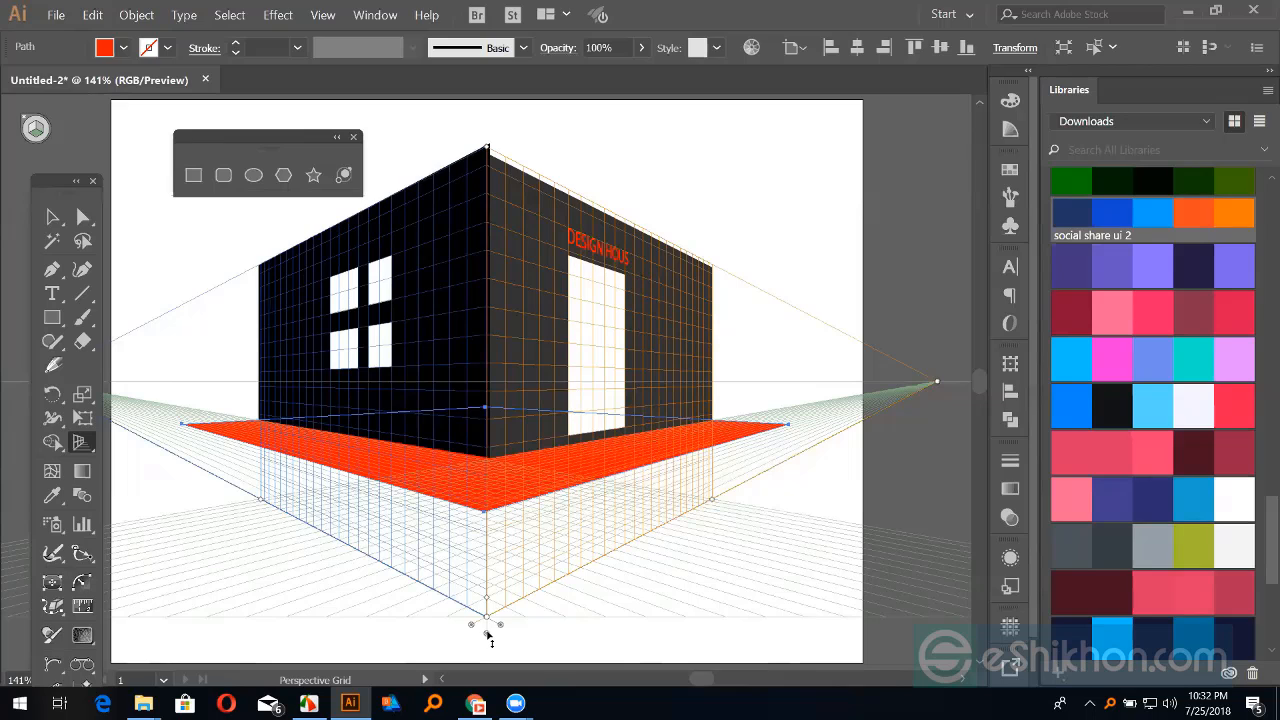
click(51, 217)
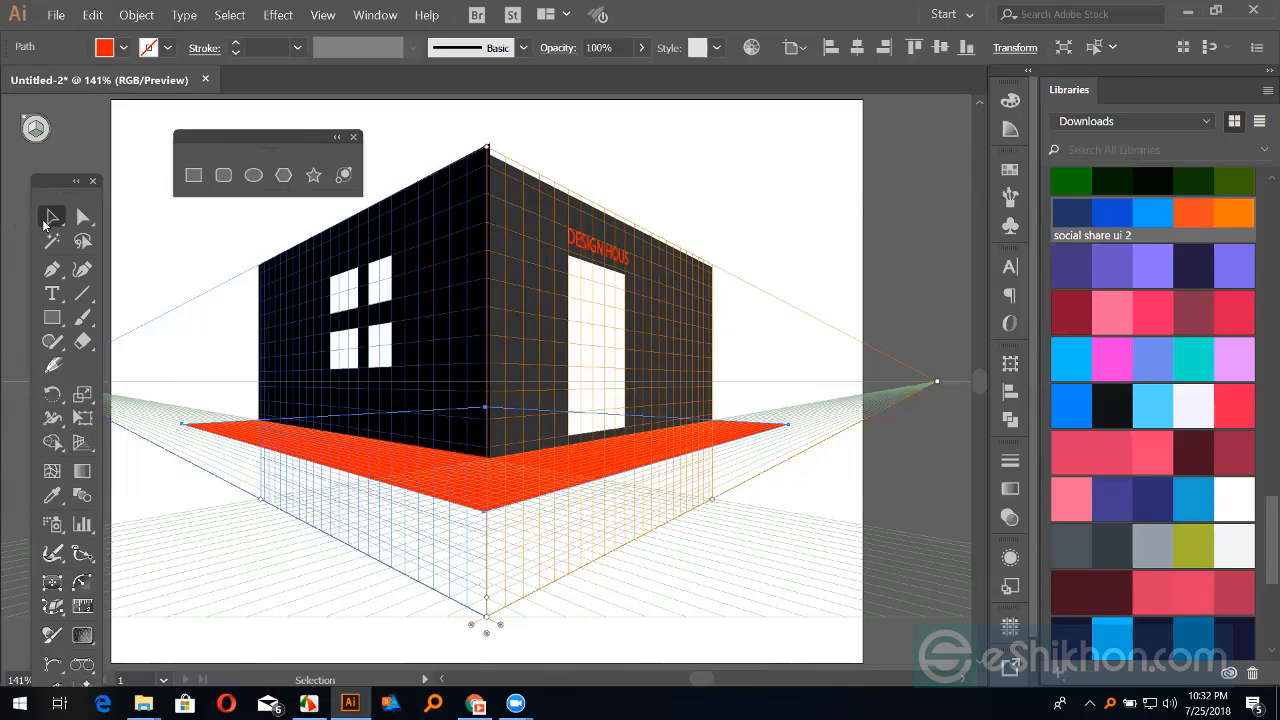
click(171, 247)
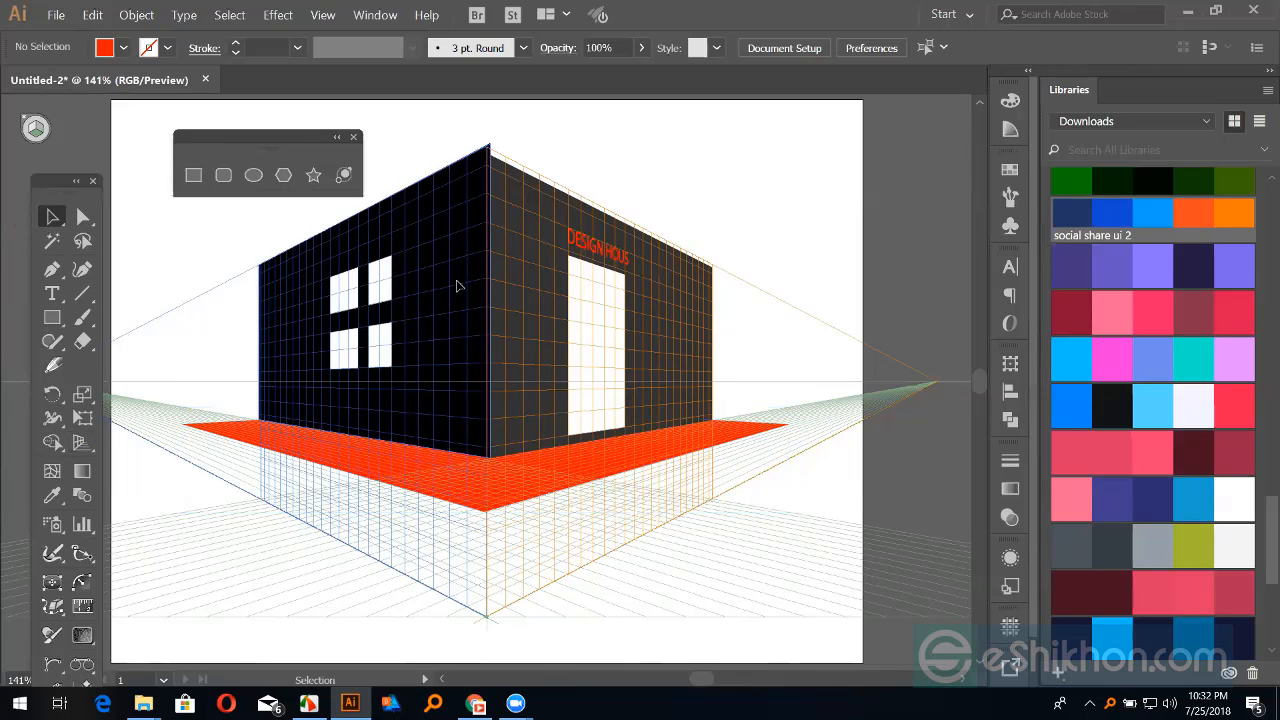
Step: Lower the black left wall's upper edge in perspective to line up with the right wall's peak, and deselect
click(460, 287)
click(85, 446)
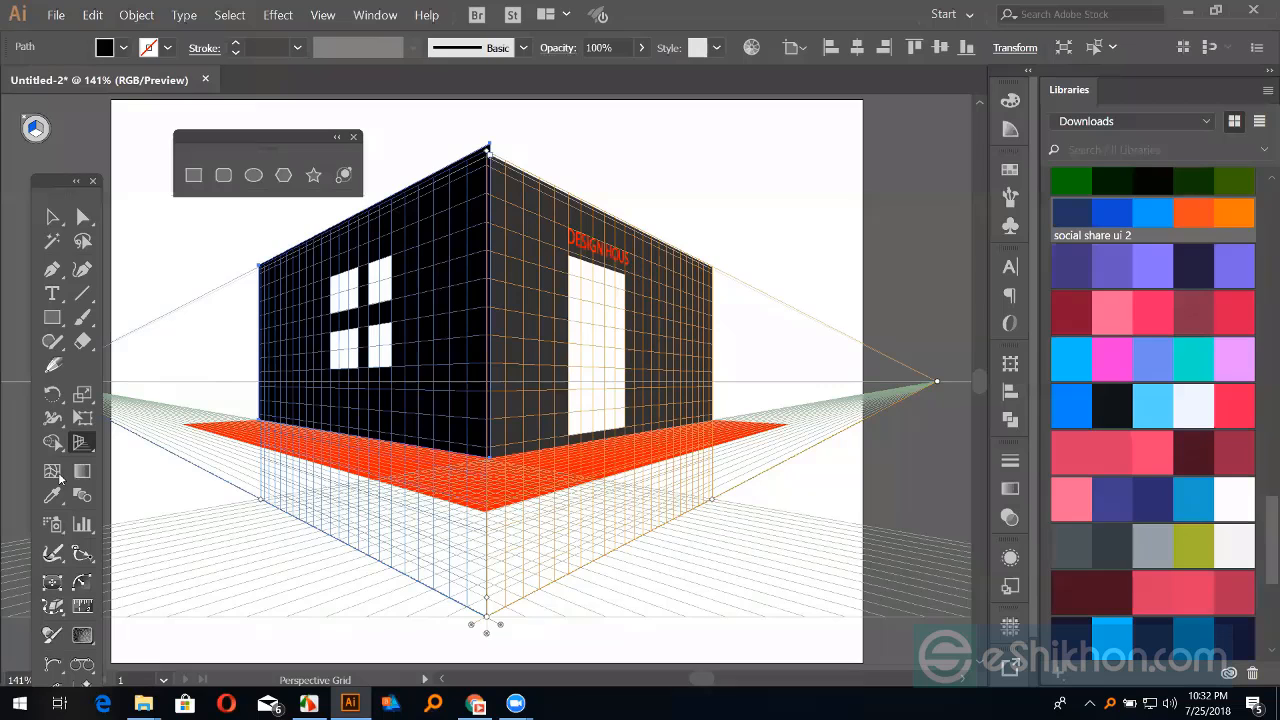
click(85, 444)
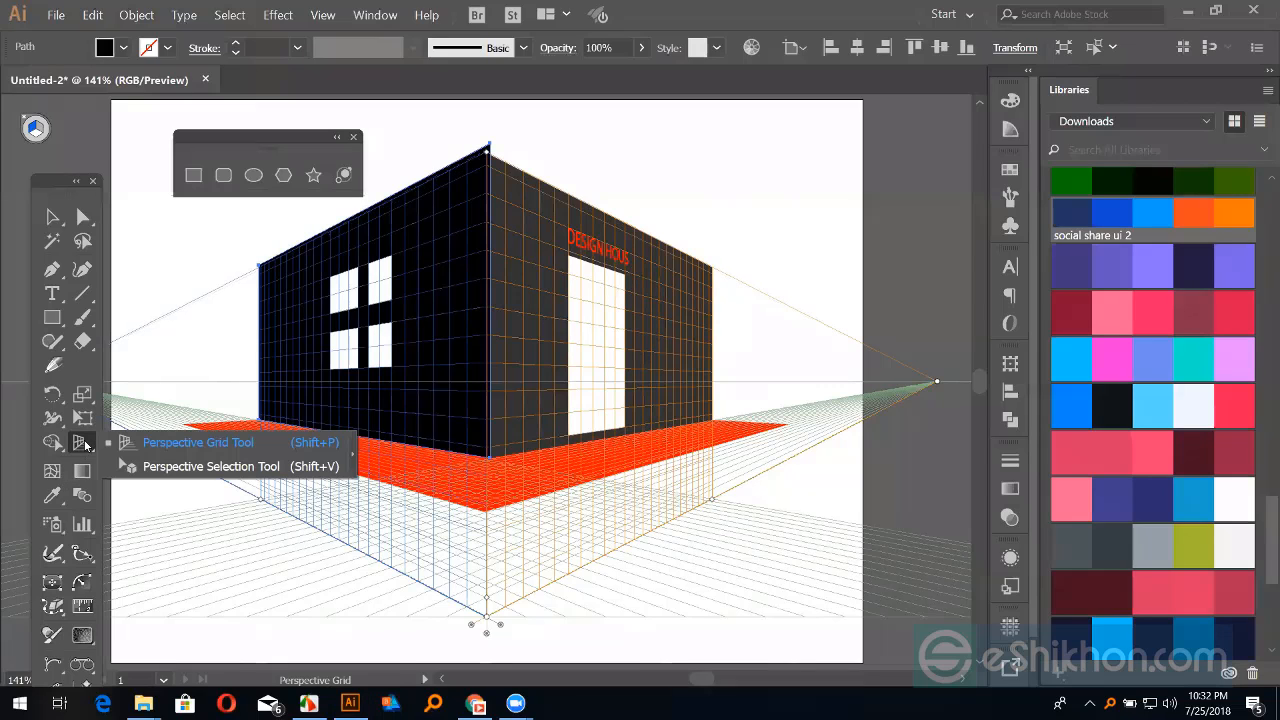
click(156, 467)
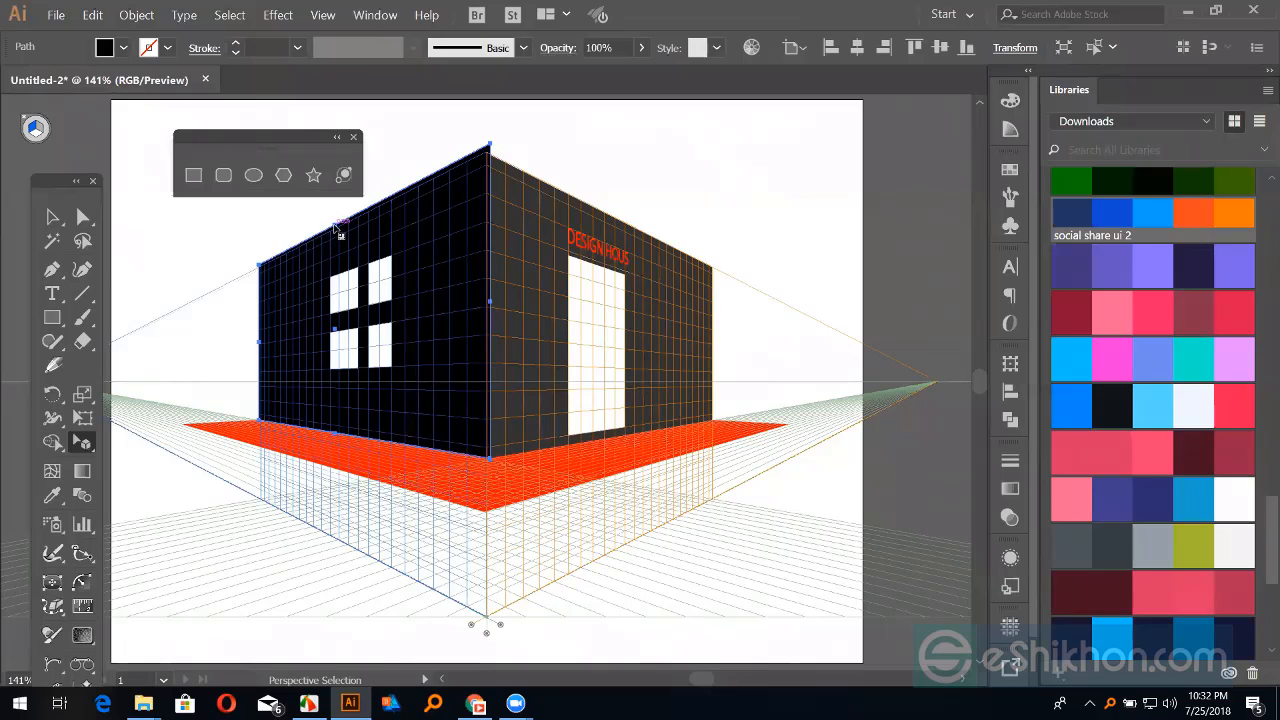
drag(334, 226, 335, 231)
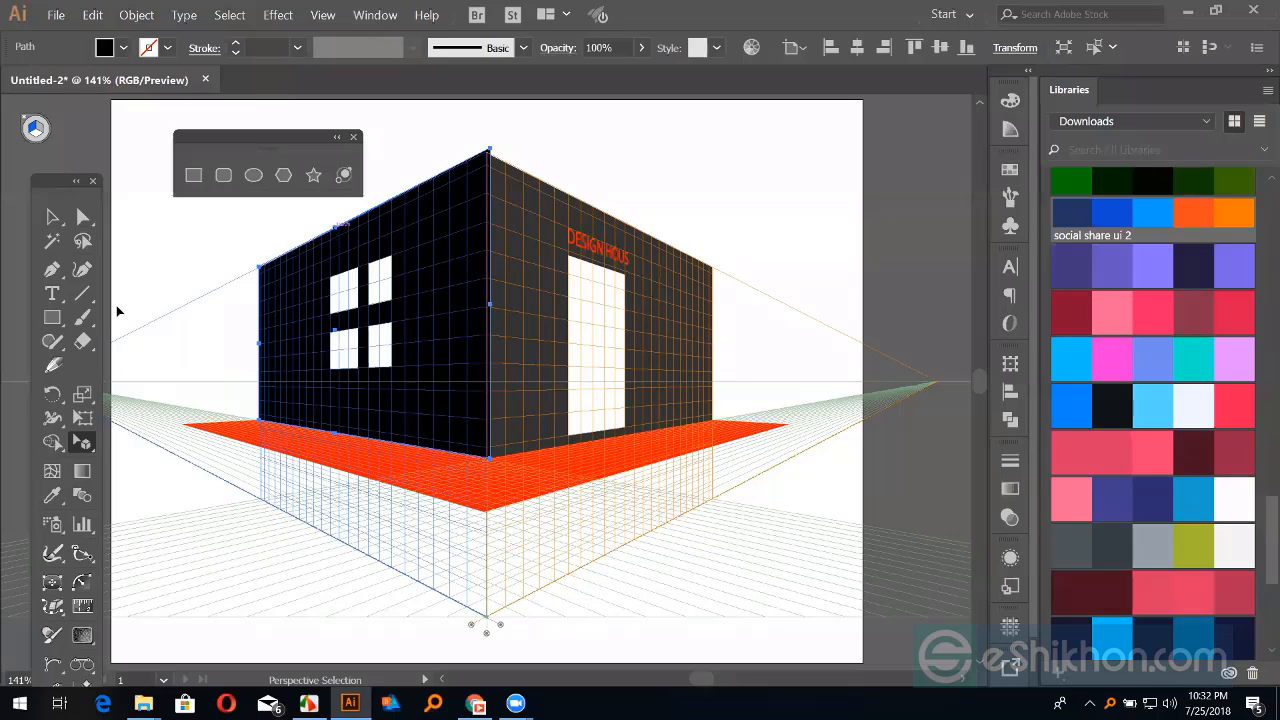
key(ctrl+shift+a)
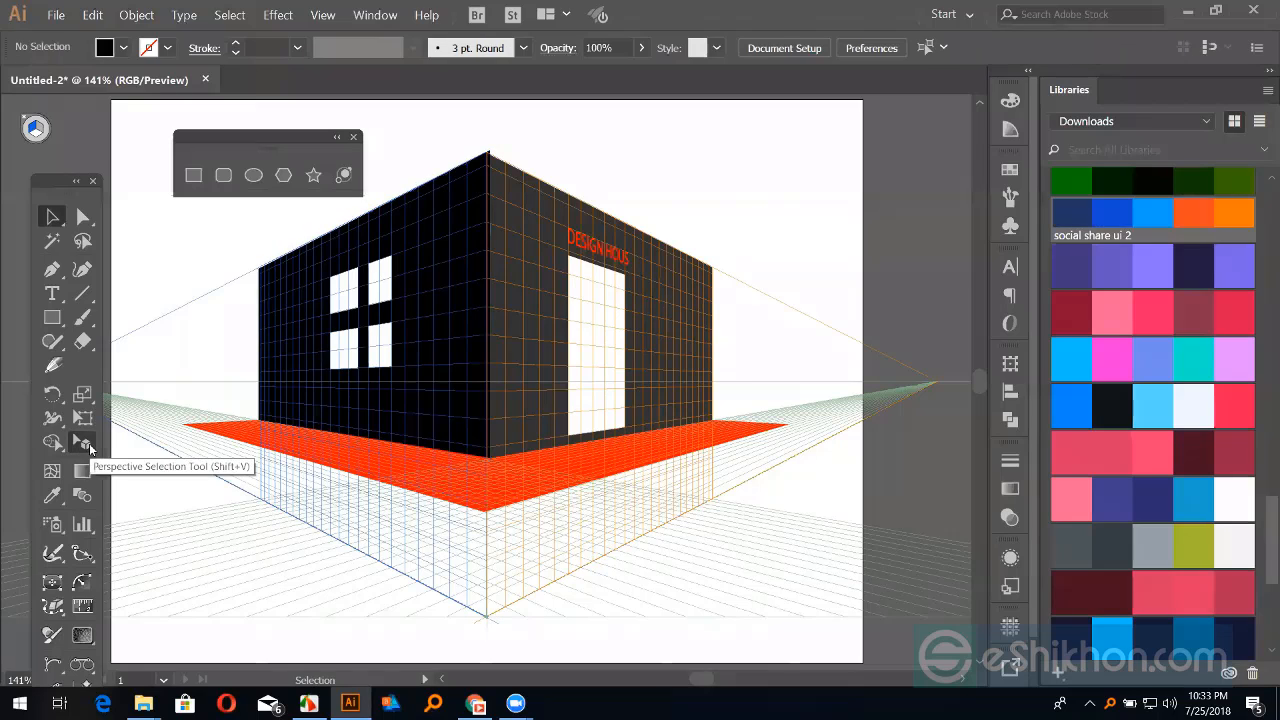
Step: Hide the perspective grid so only the house artwork shows
key(shift+p)
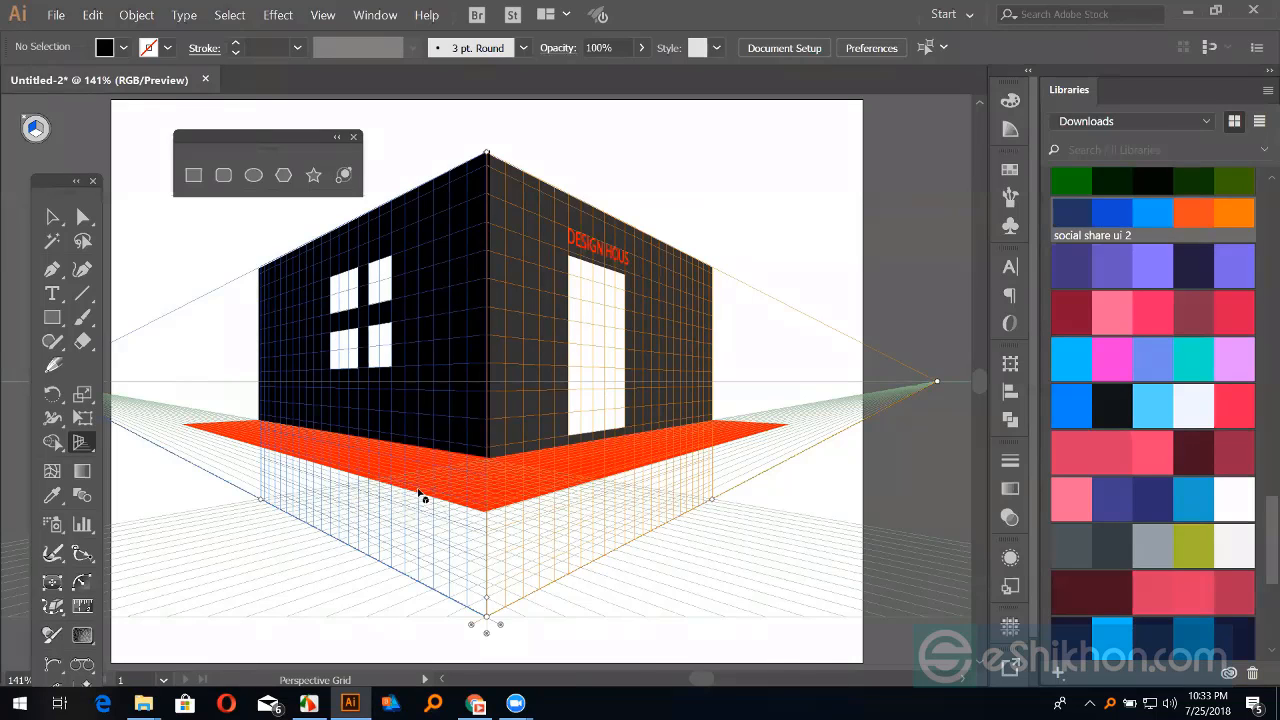
click(83, 444)
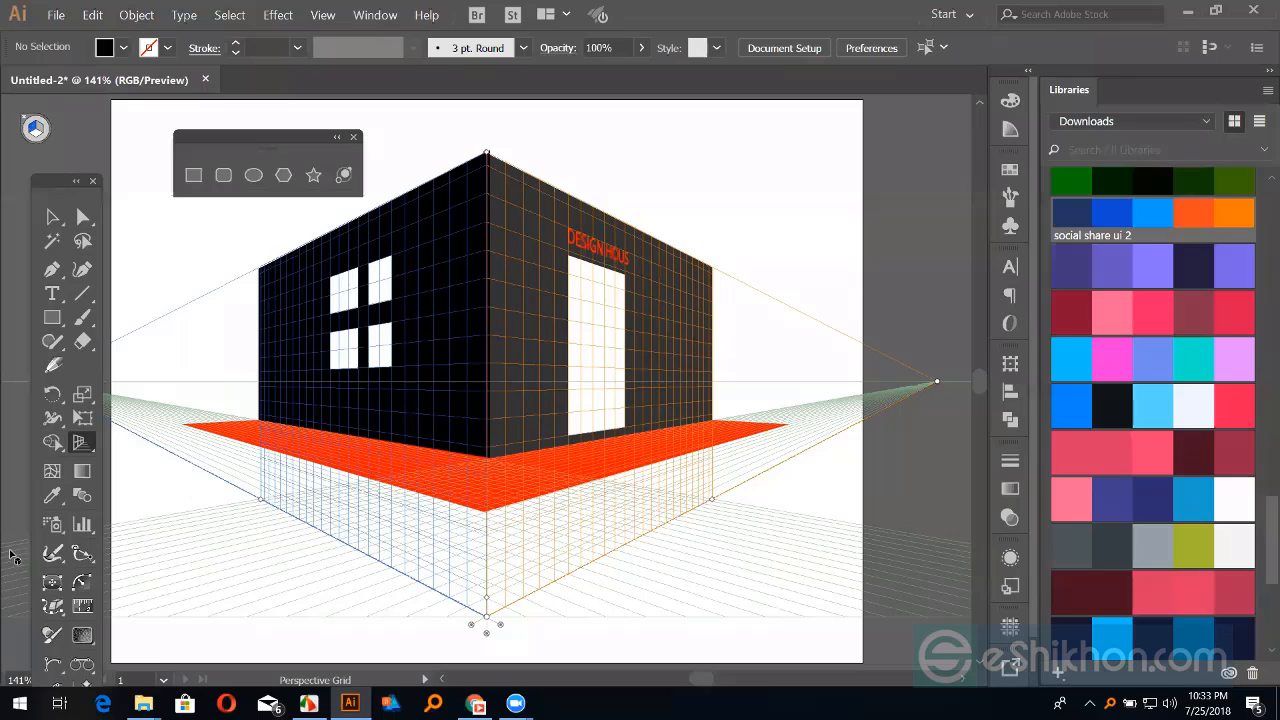
click(55, 217)
key(ctrl+shift+i)
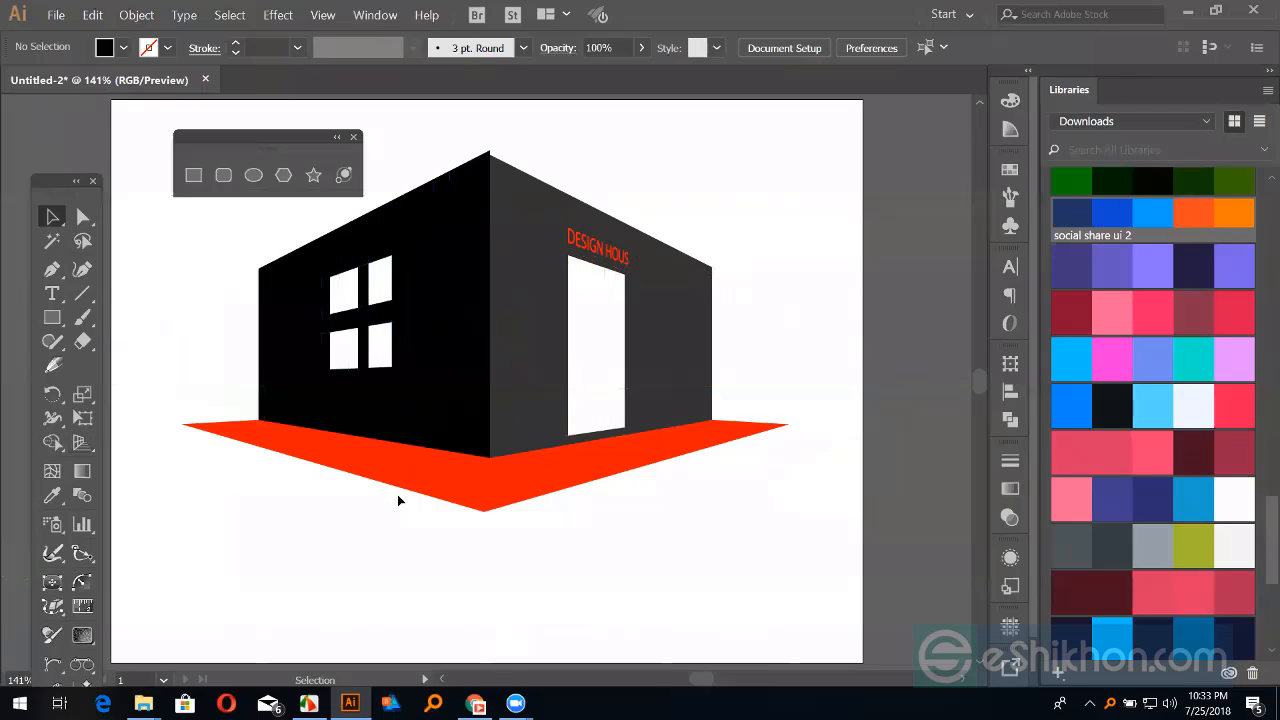
Step: Duplicate the red floor shape slightly below the original
click(407, 490)
drag(407, 490, 476, 508)
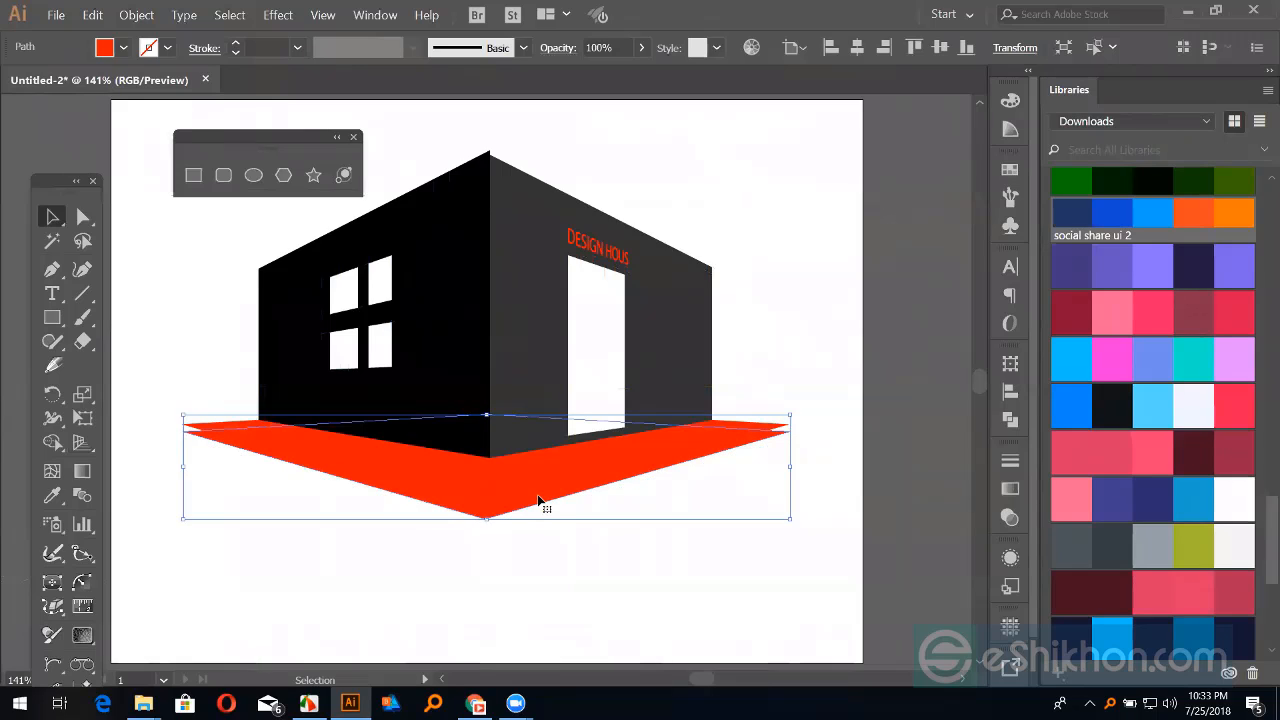
key(ctrl)
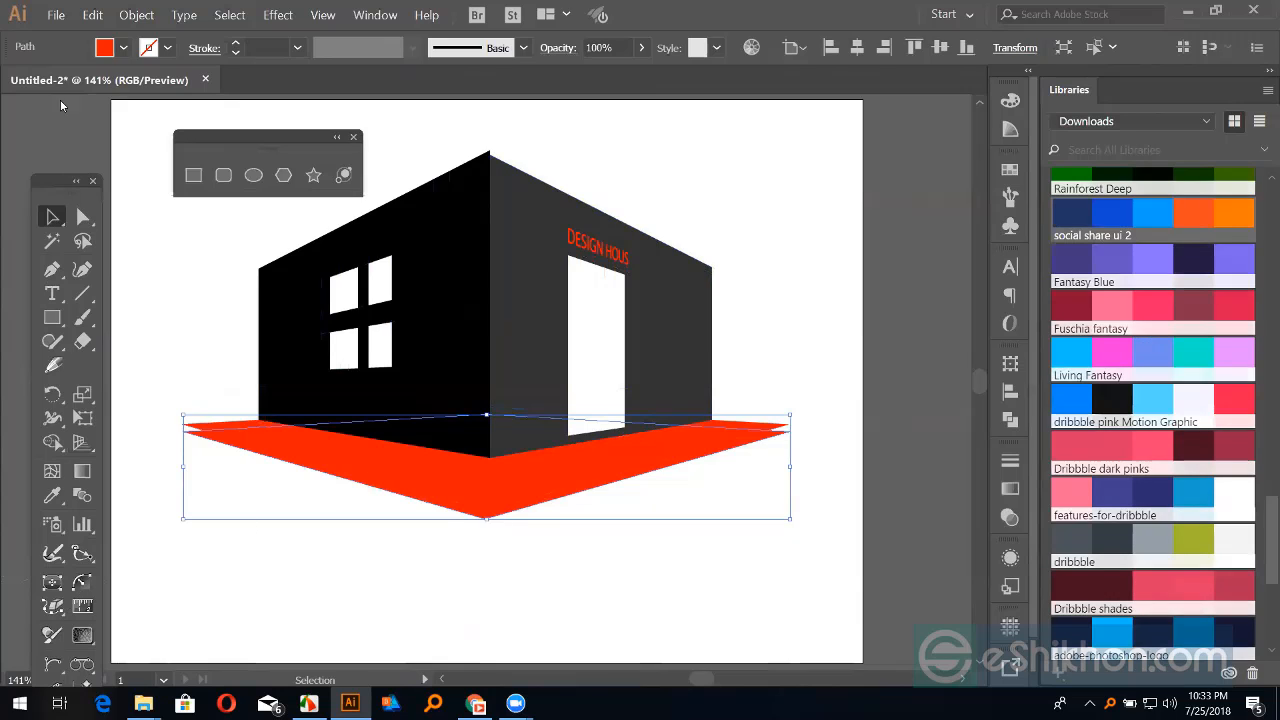
Step: Uncover the fill colour control and set the duplicated floor's fill to dark red B20808
drag(55, 181, 60, 85)
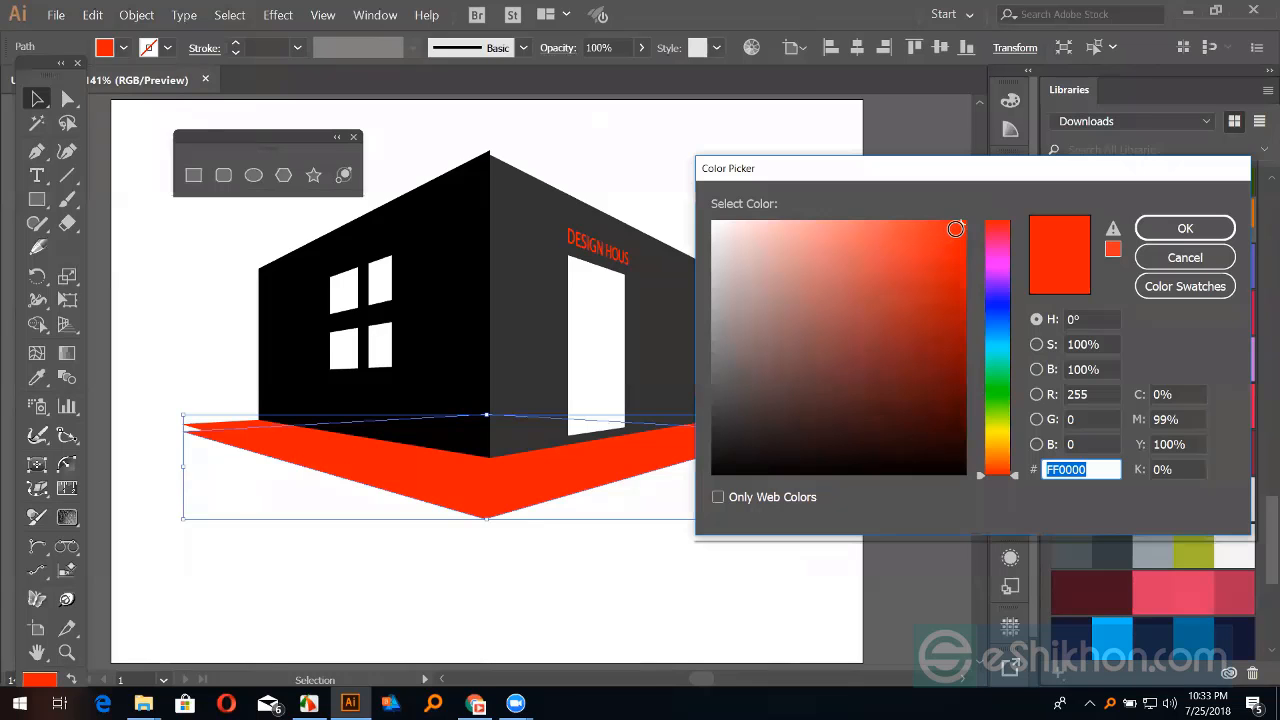
click(954, 270)
click(956, 294)
click(1185, 228)
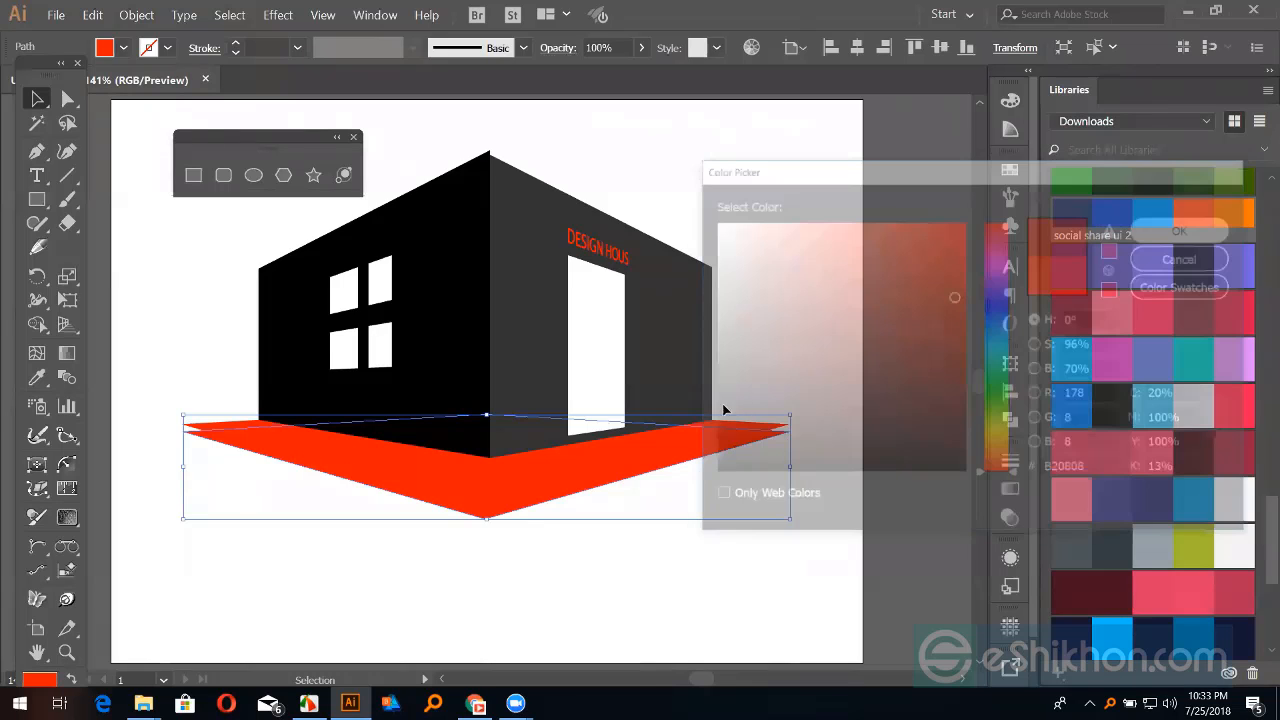
Step: Deselect the dark red floor copy, hide the perspective grid and reposition the floating toolbar
click(706, 568)
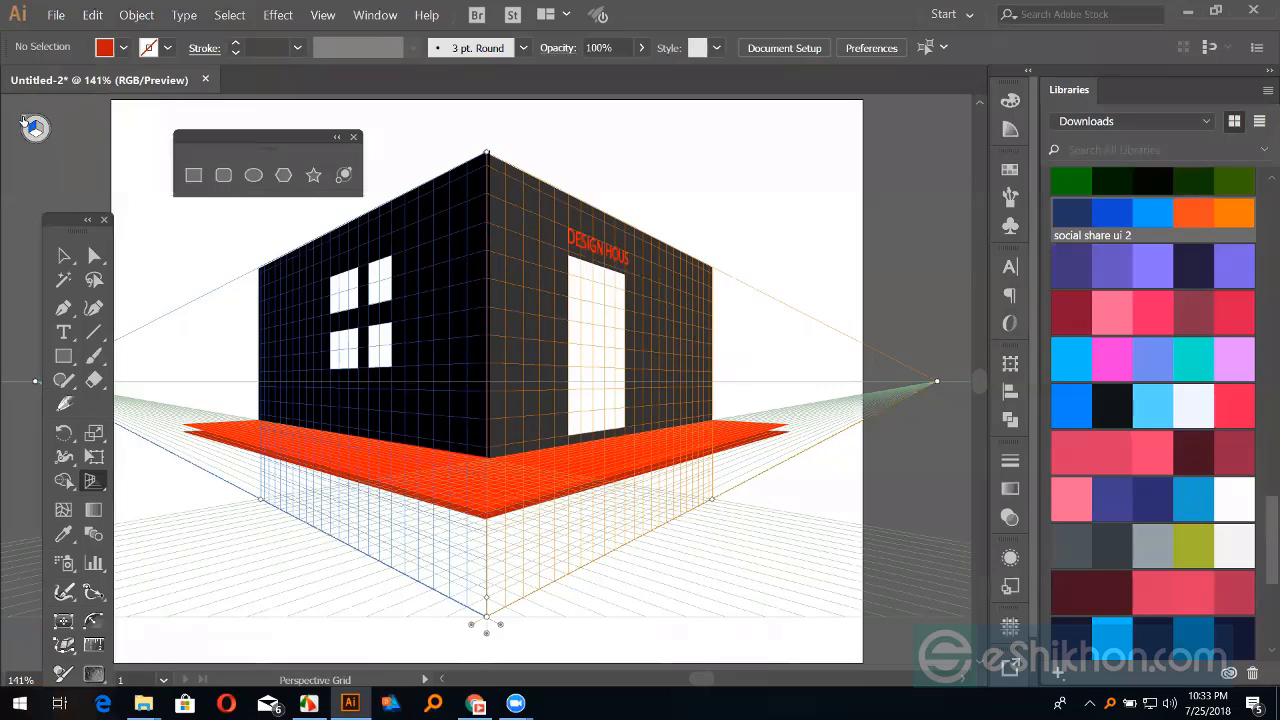
click(24, 119)
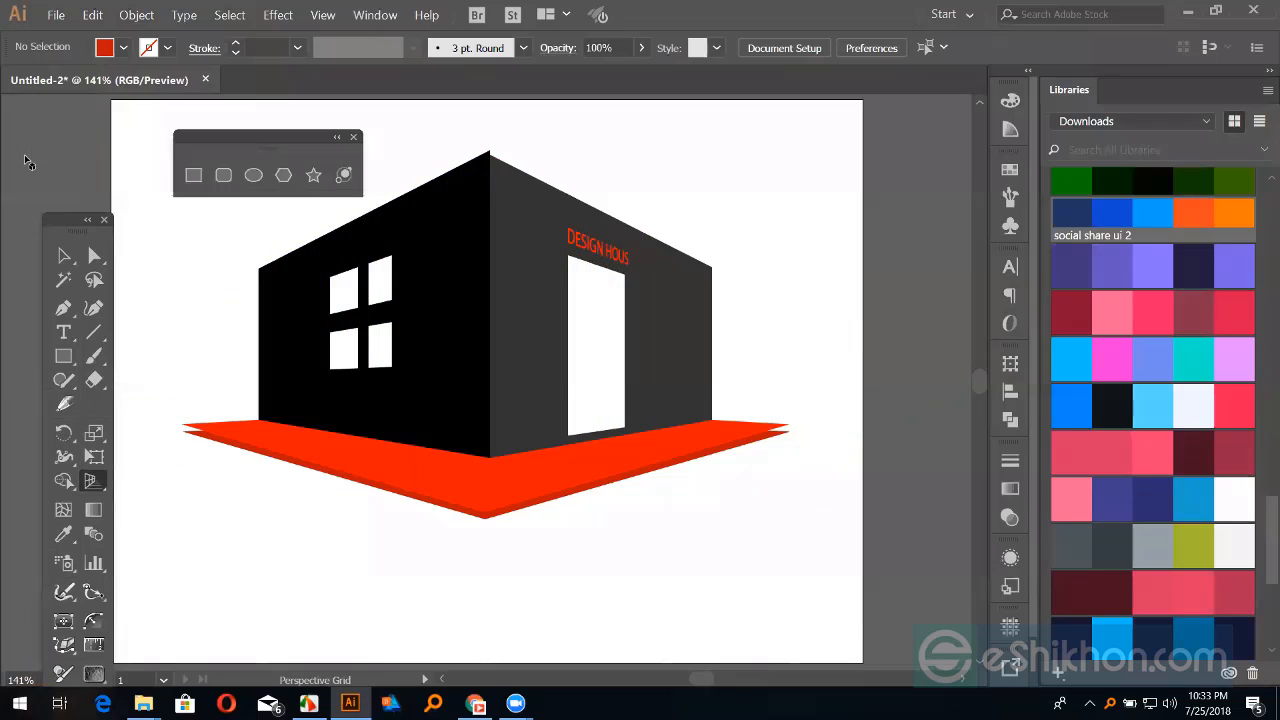
drag(60, 217, 55, 138)
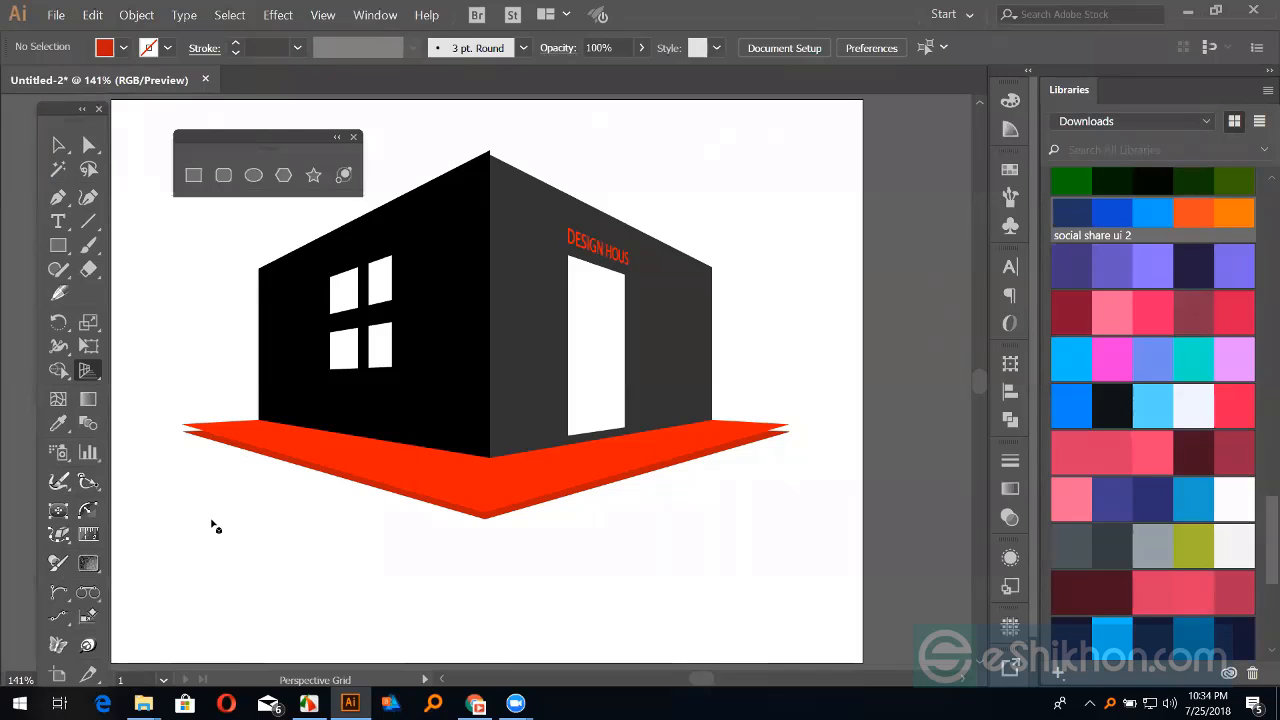
key(p)
click(66, 150)
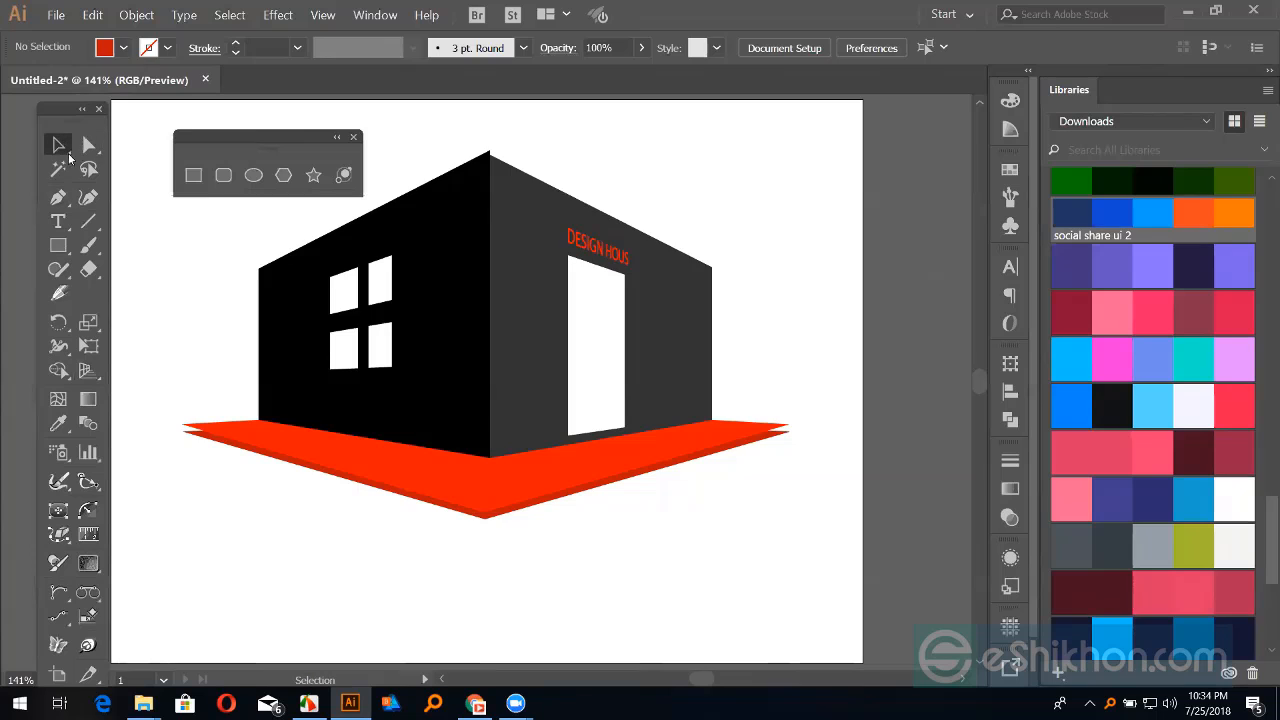
click(381, 488)
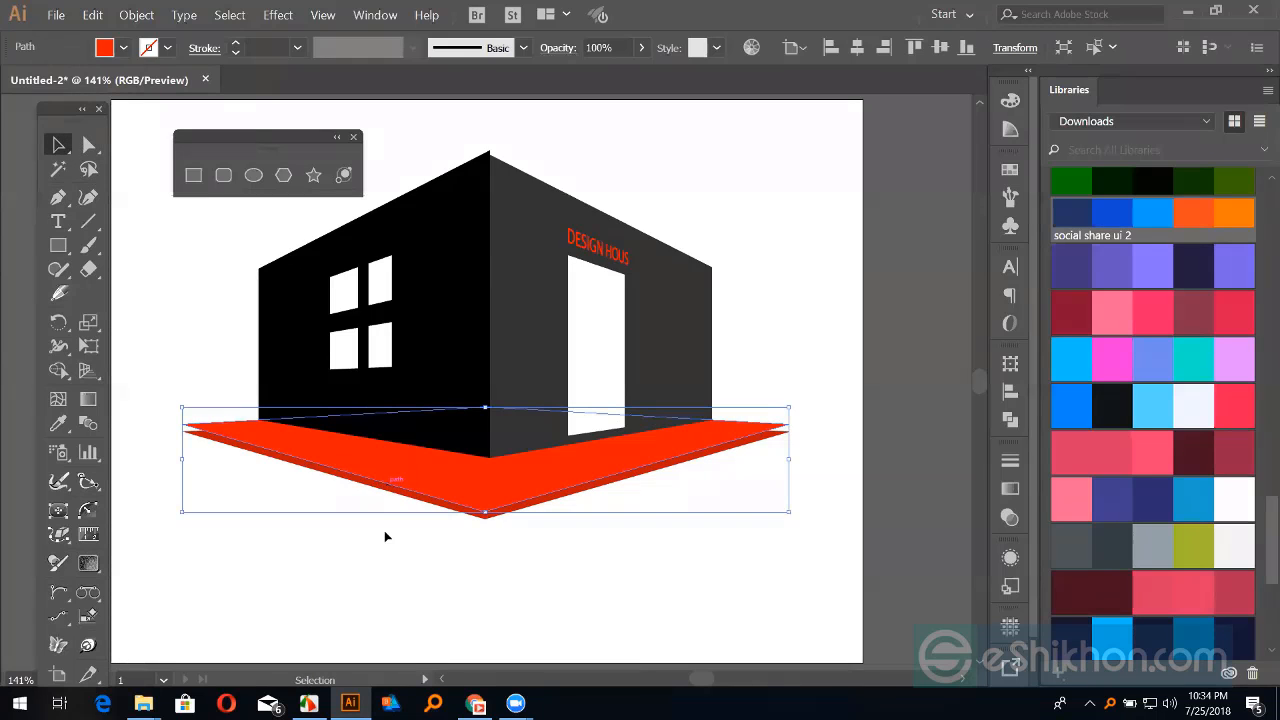
drag(441, 507, 440, 511)
click(203, 525)
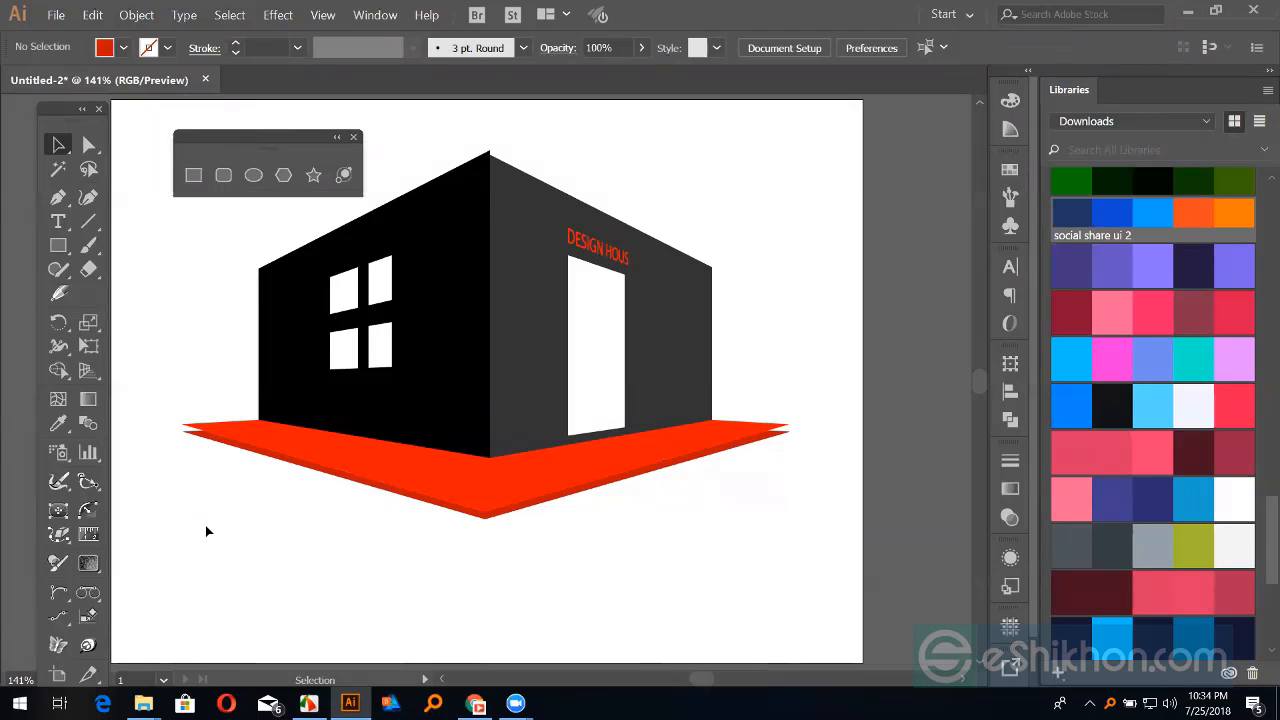
Step: Draw a dark red side face with the Pen tool between the two floor layers along the slab's left front edge
key(ctrl+equal)
drag(205, 525, 280, 526)
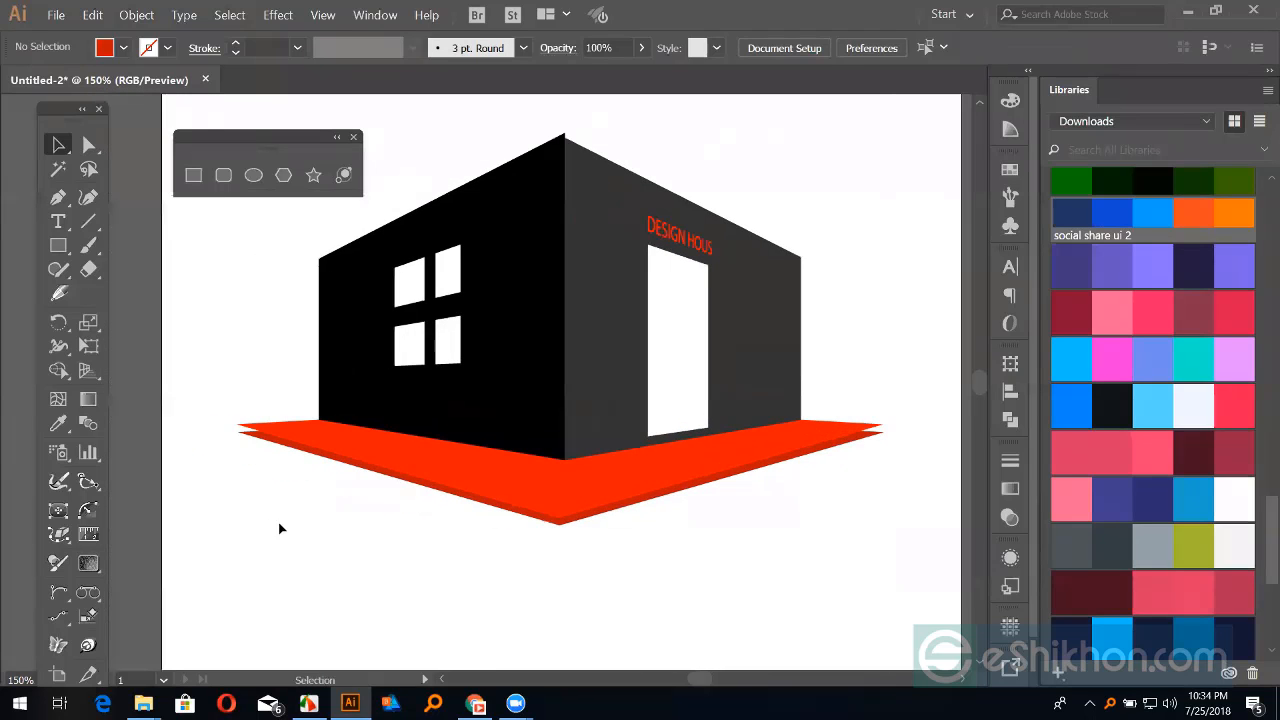
key(p)
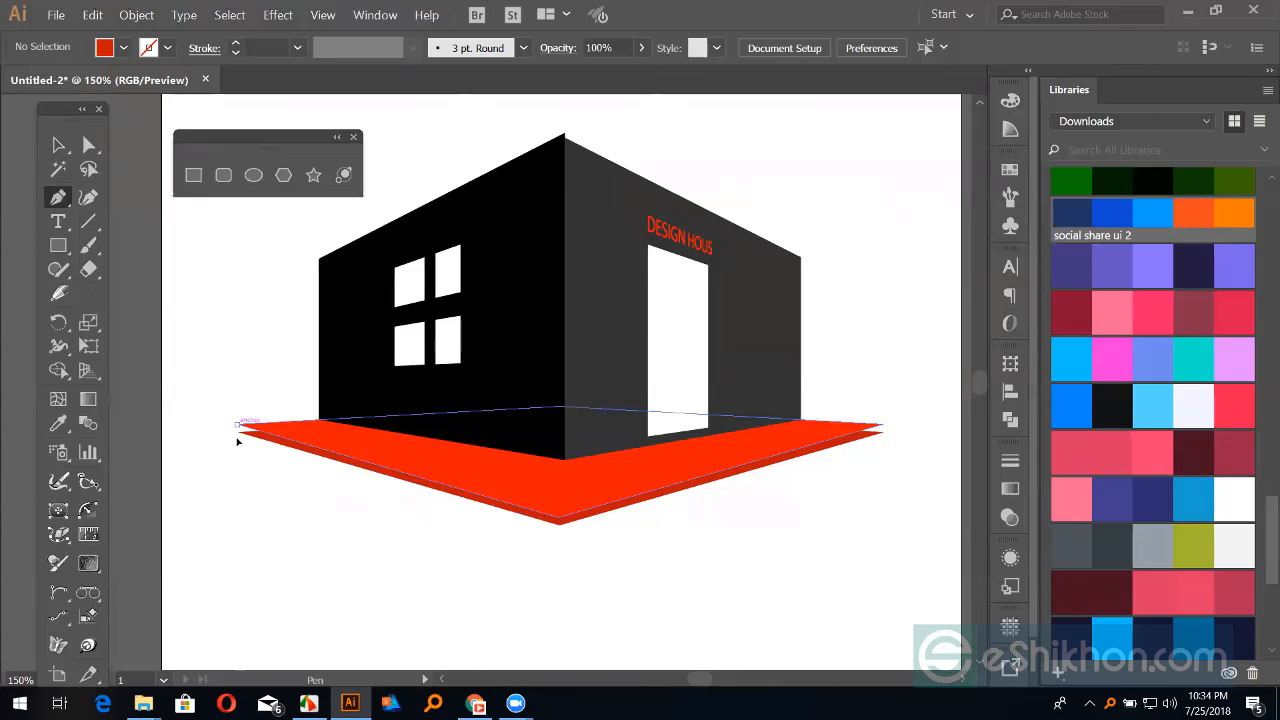
drag(239, 434, 559, 523)
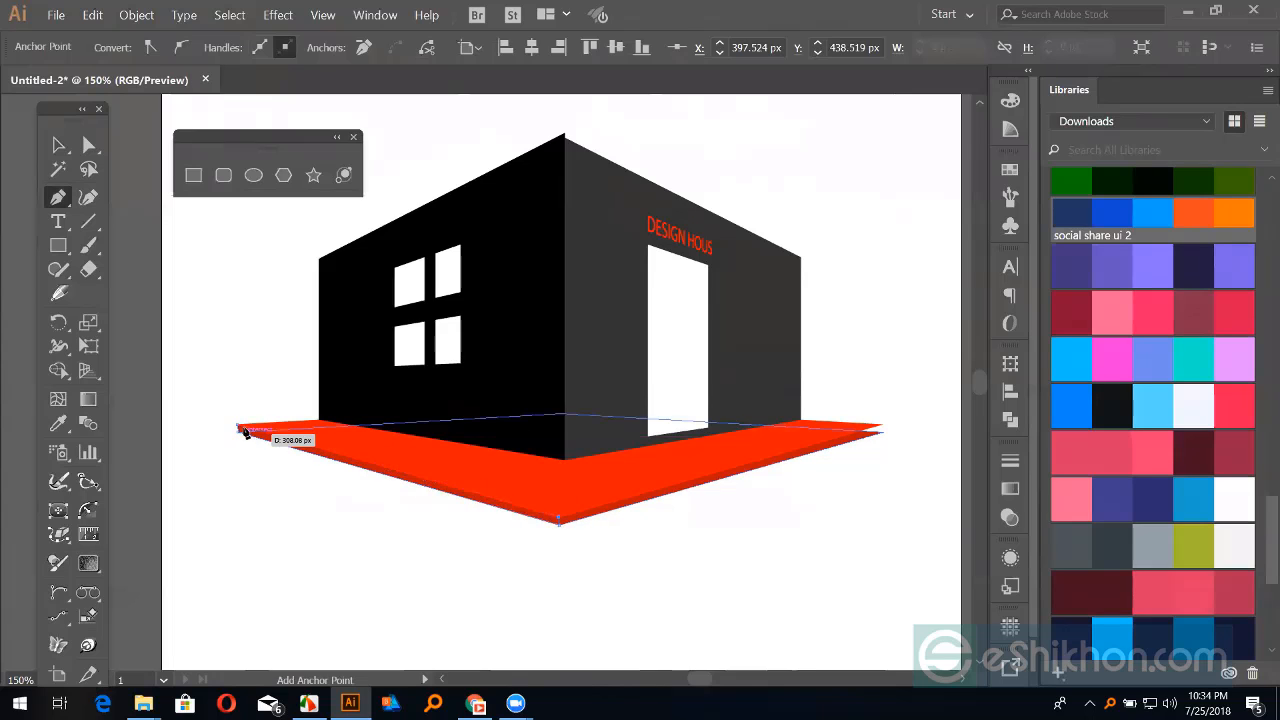
click(241, 429)
ctrl+click(391, 574)
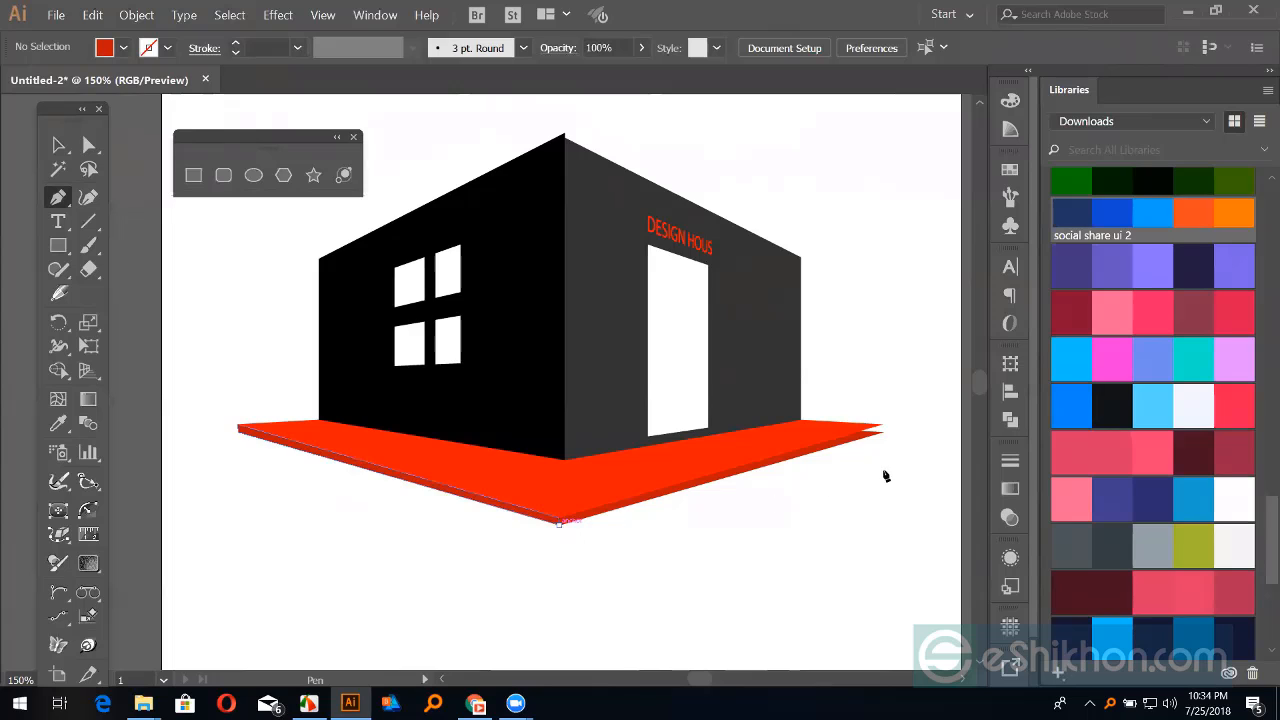
Step: Draw the matching side face along the slab's right front edge with the Pen tool, joining both floor layers
click(882, 436)
click(884, 432)
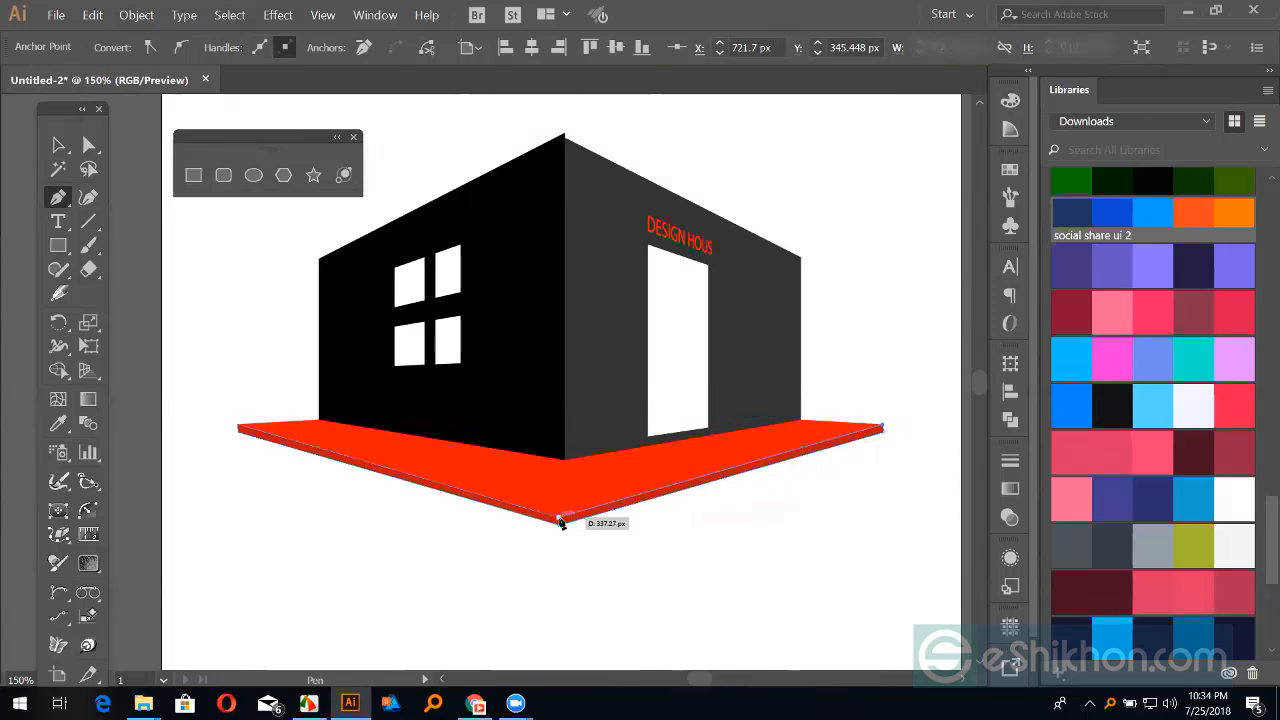
click(560, 522)
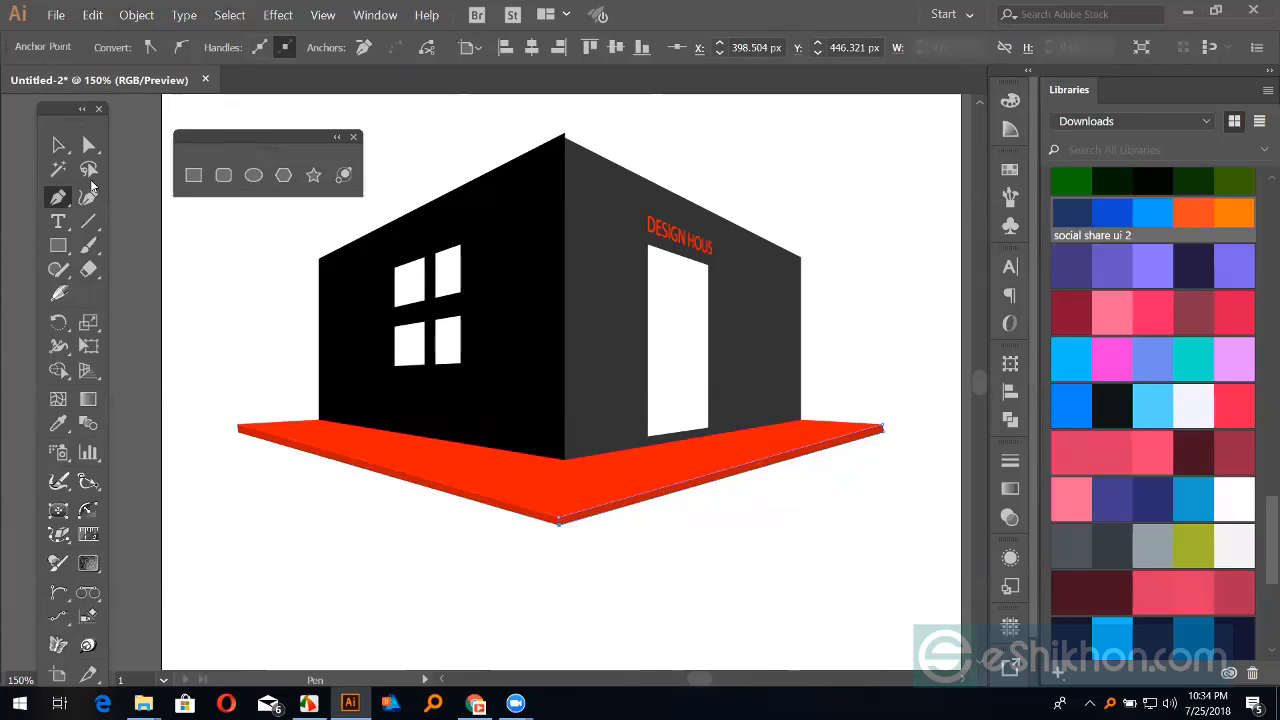
Step: Uncover the fill colour control, set the right side face's fill brightness to 75%, and deselect
drag(60, 108, 35, 60)
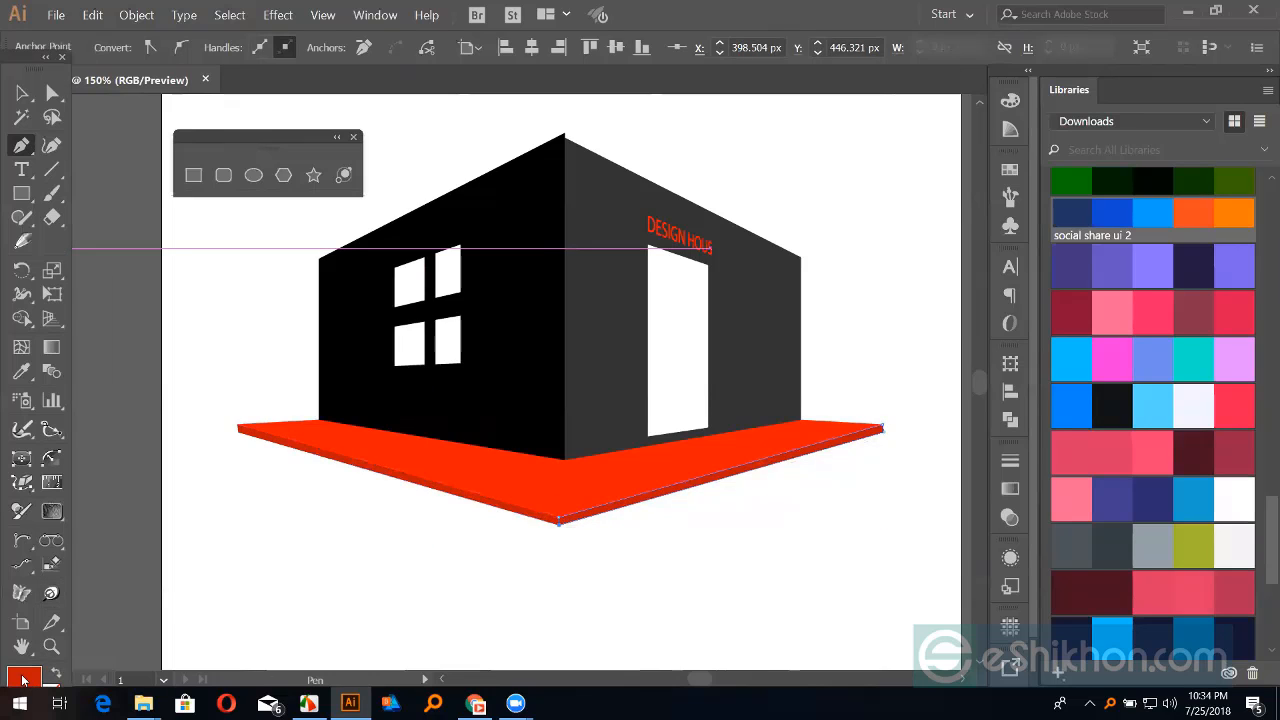
double_click(22, 678)
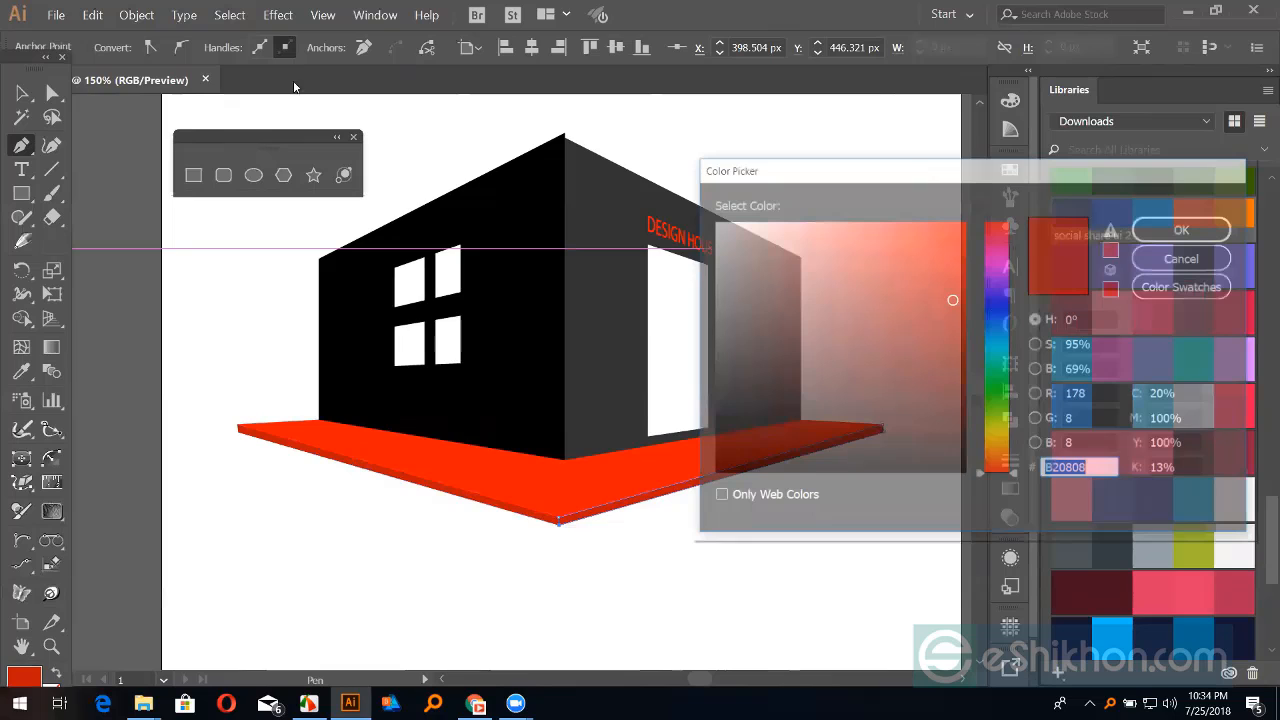
drag(294, 87, 294, 84)
click(463, 274)
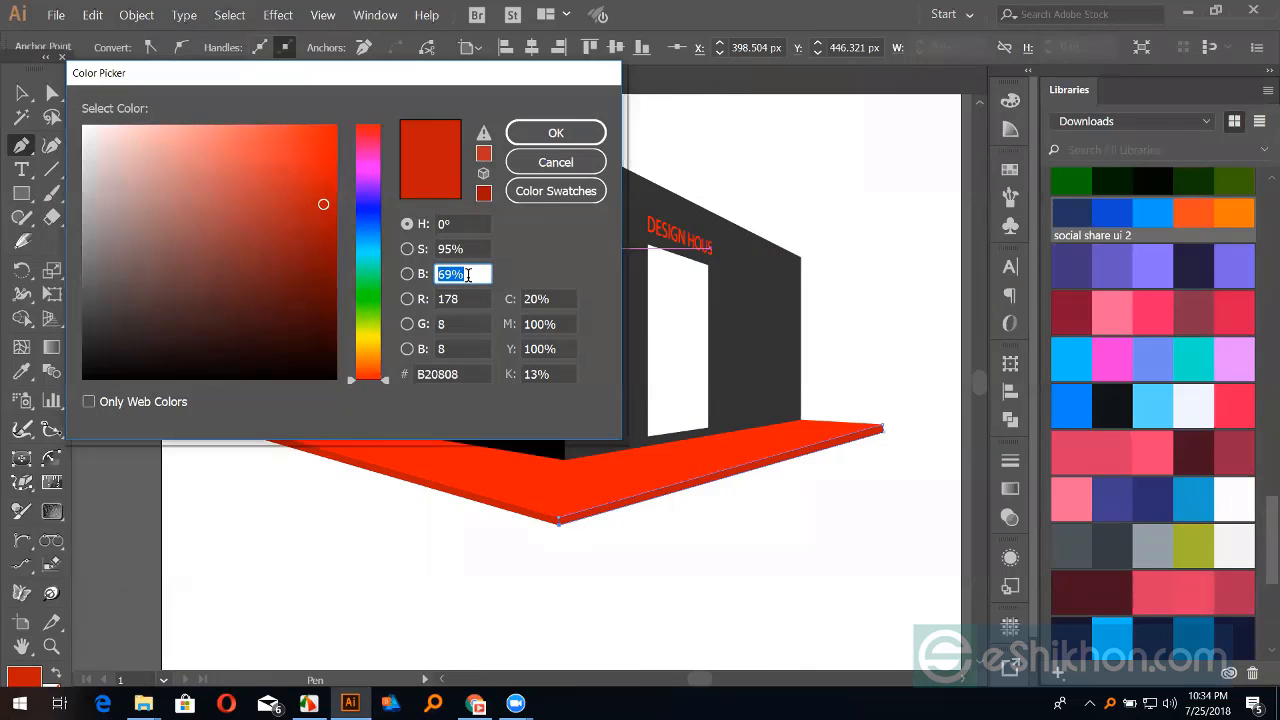
text(75)
click(557, 162)
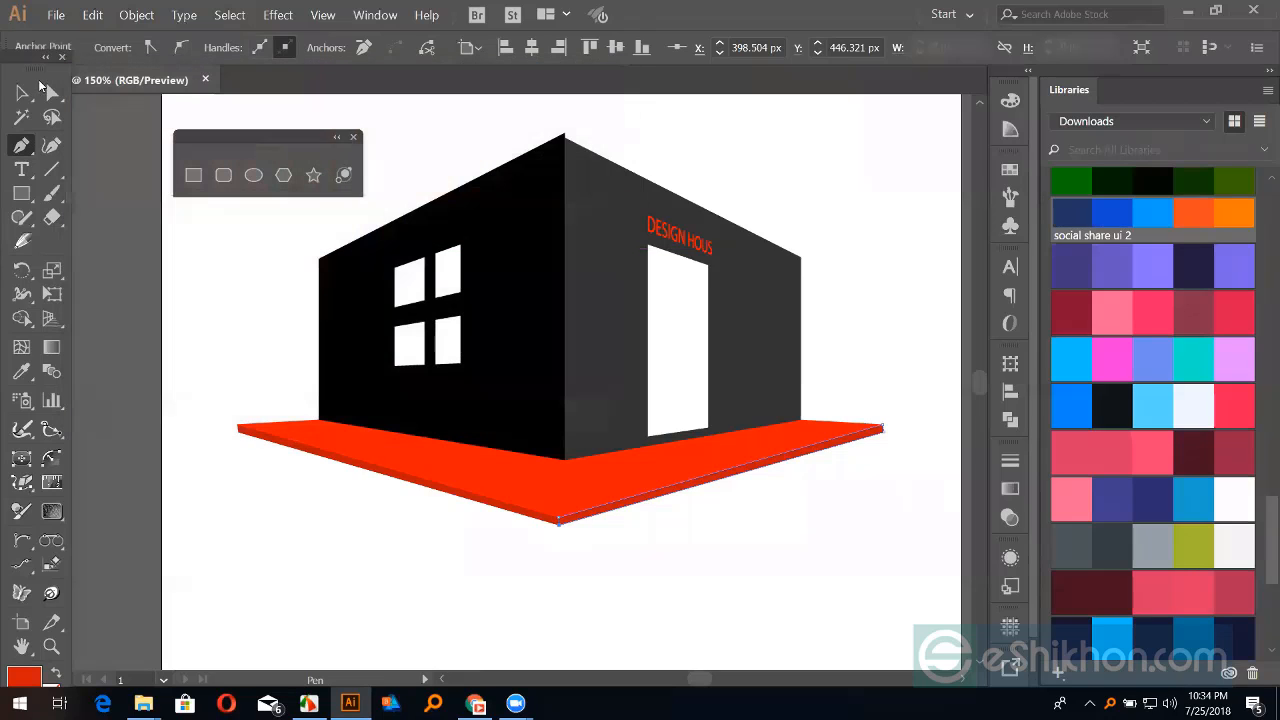
click(23, 92)
click(196, 303)
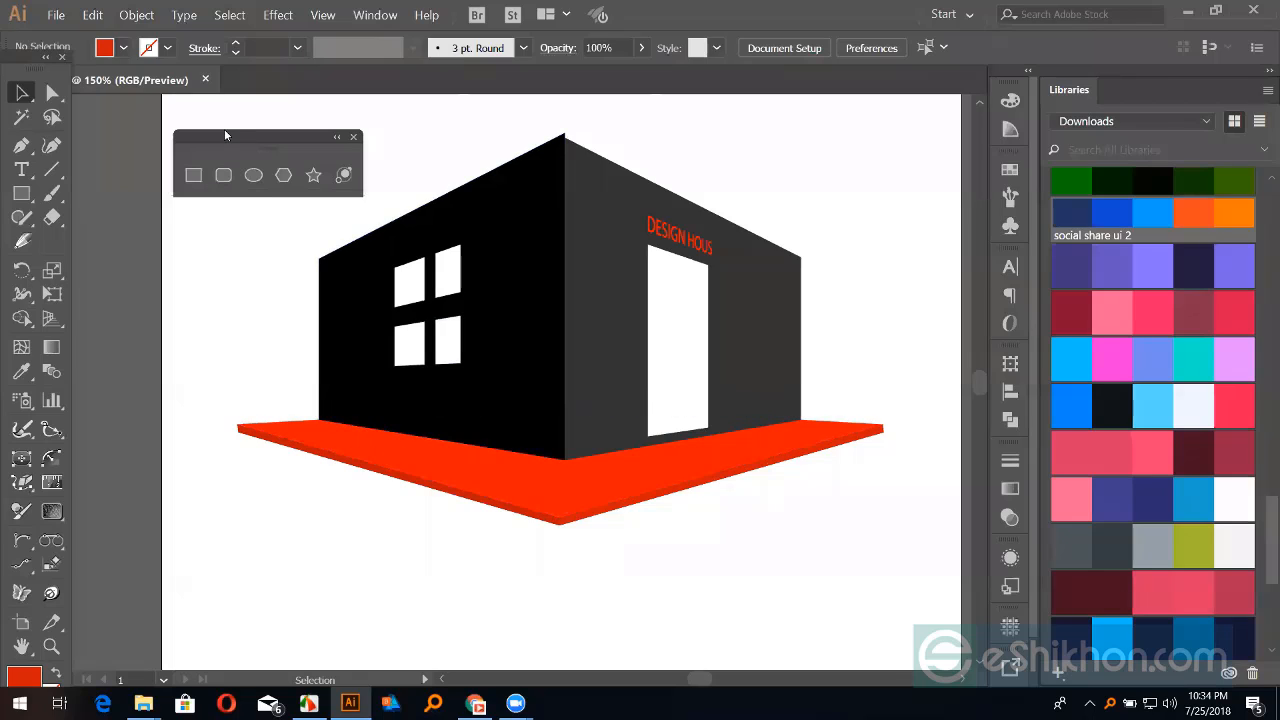
Step: Move the floating shape tools palette off the house and briefly select the slab's left side face
drag(235, 158, 160, 134)
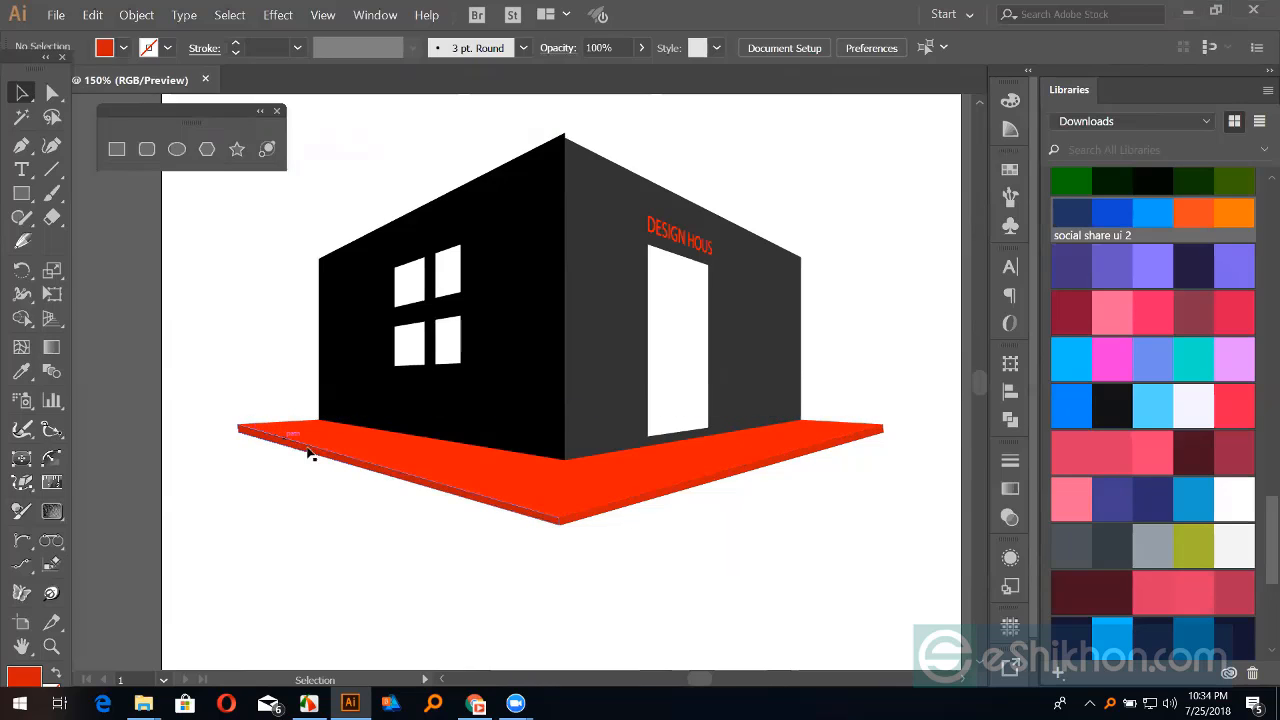
click(545, 520)
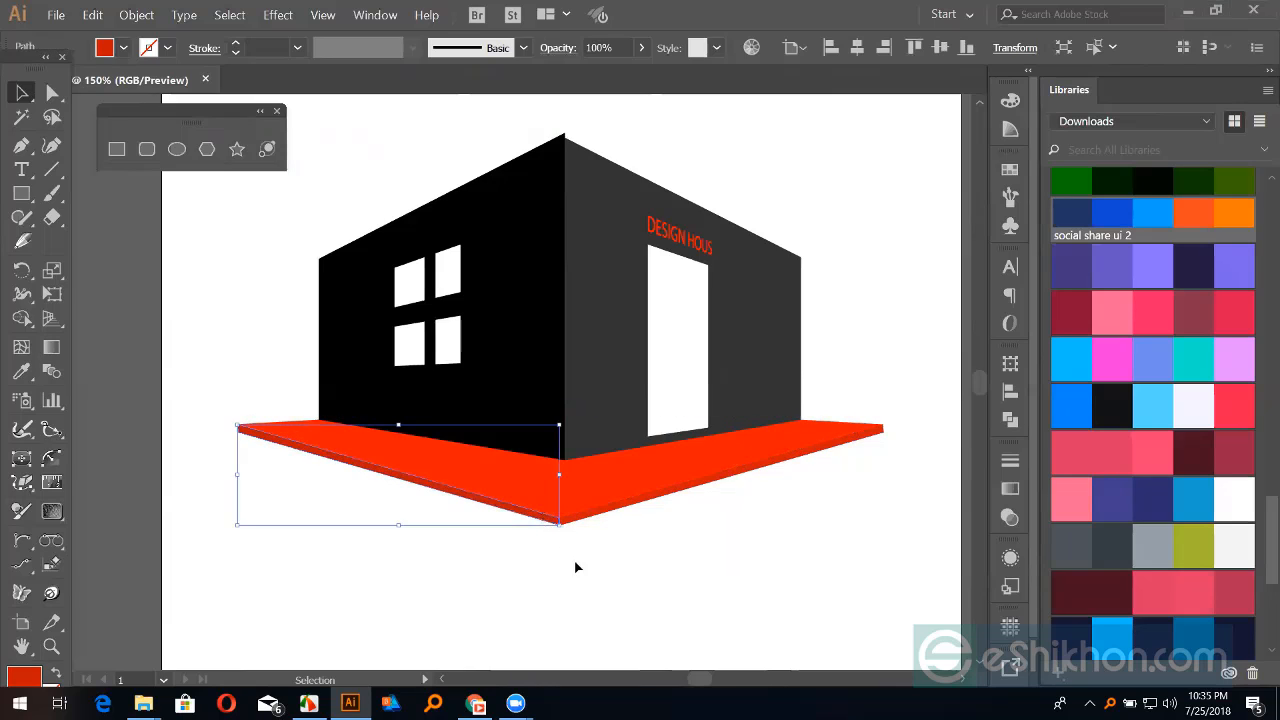
click(587, 584)
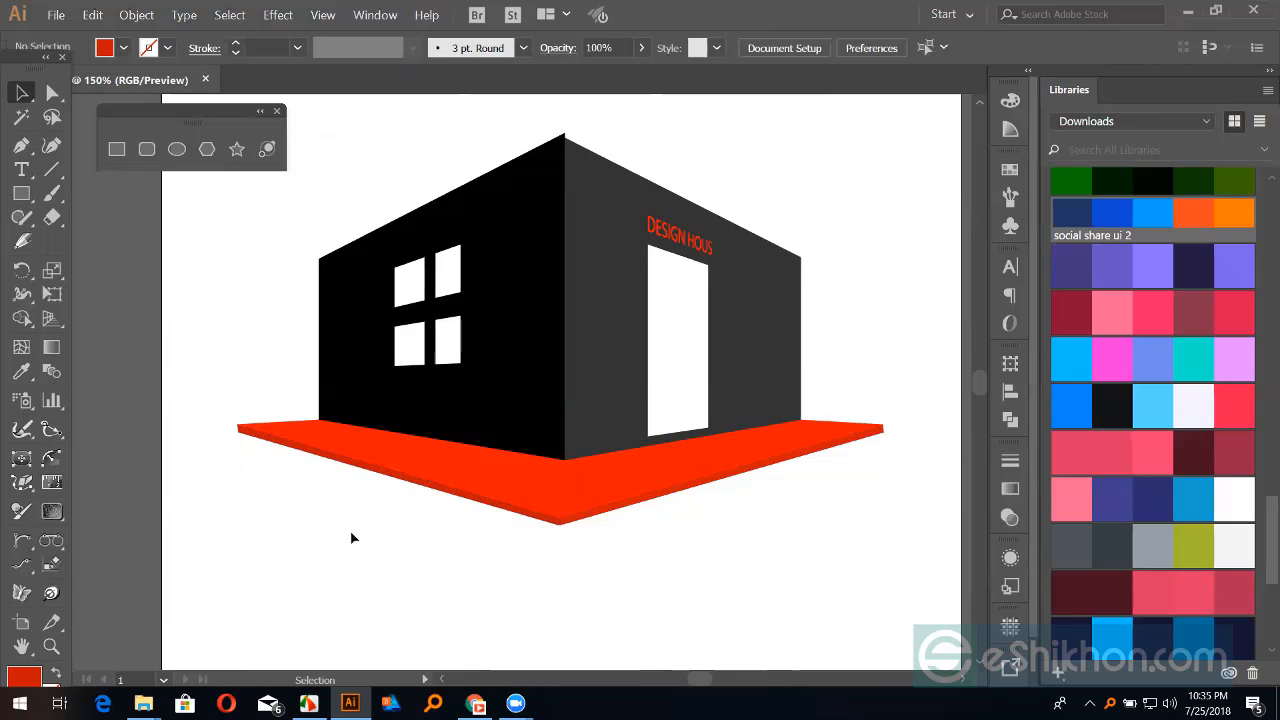
Step: Set the fill brightness of the slab's right side face to 85% and deselect it
click(677, 490)
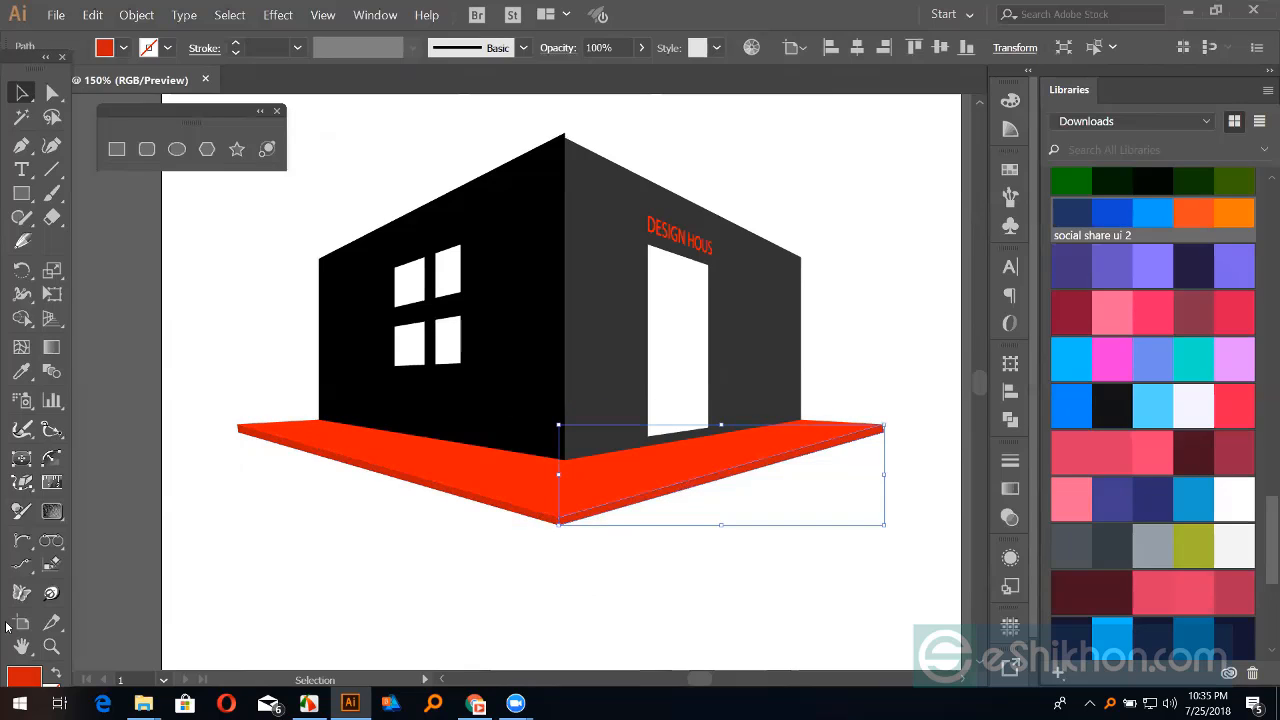
double_click(25, 678)
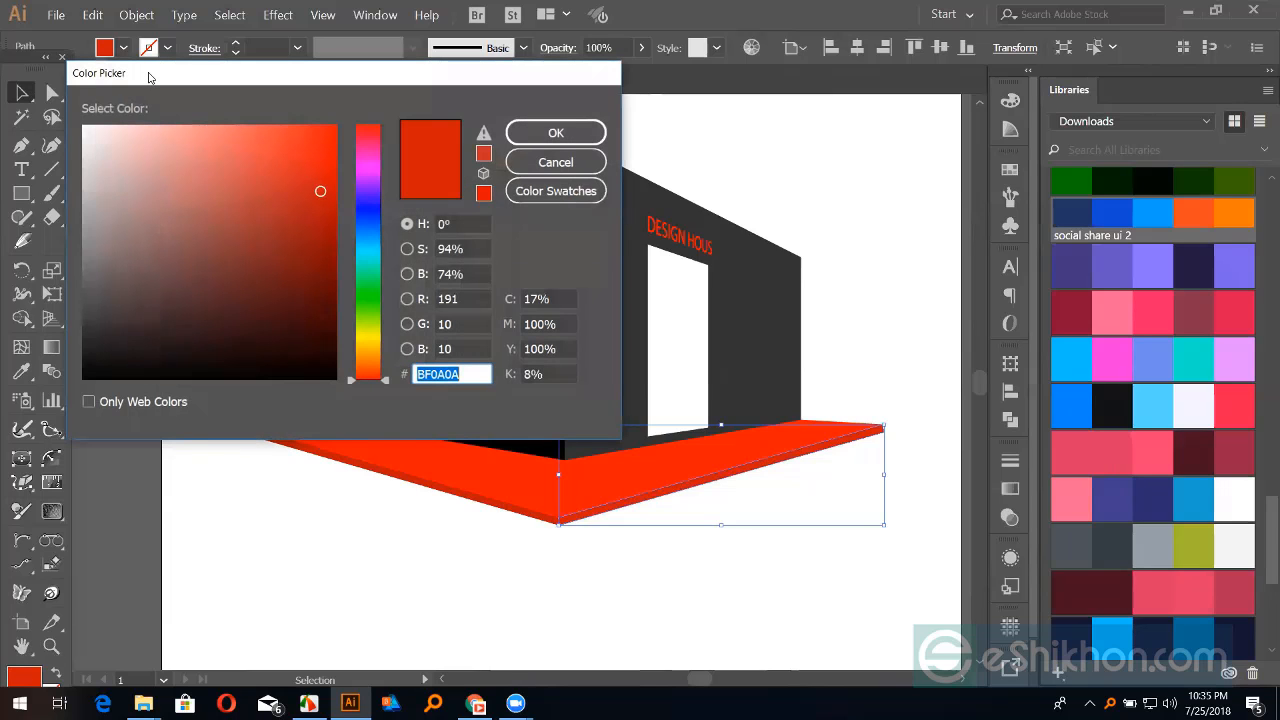
drag(148, 77, 210, 125)
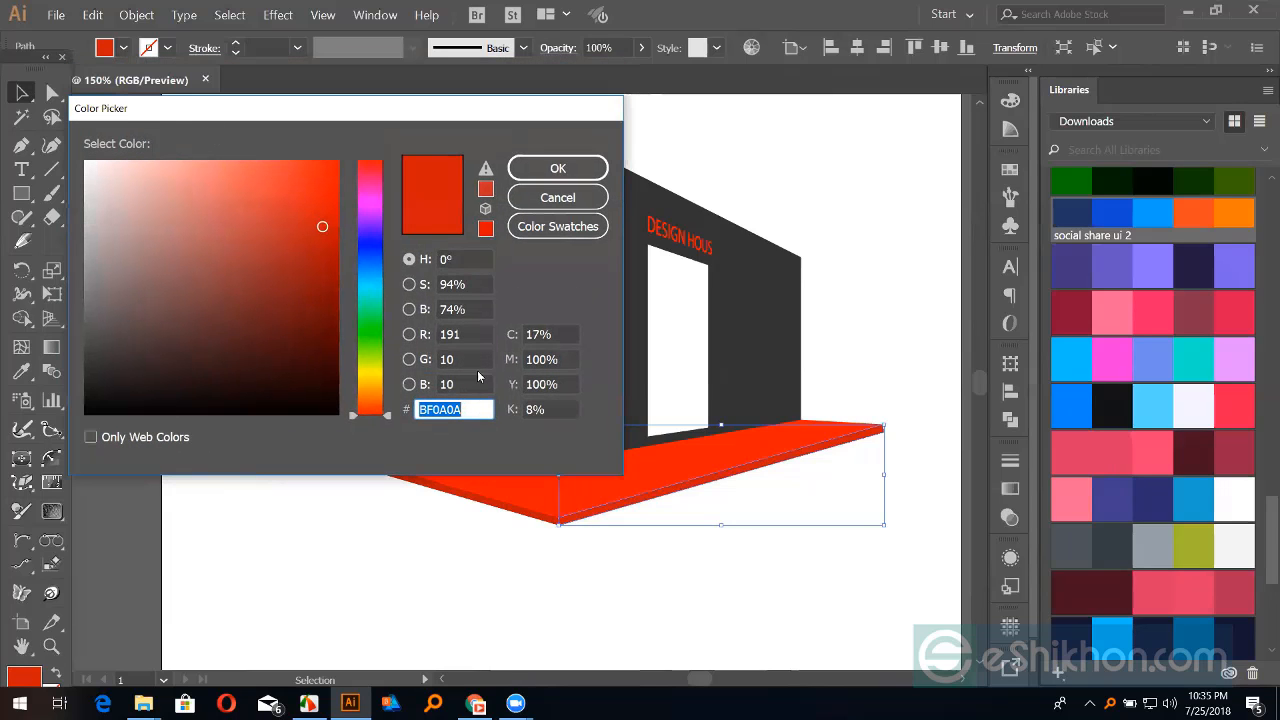
click(480, 310)
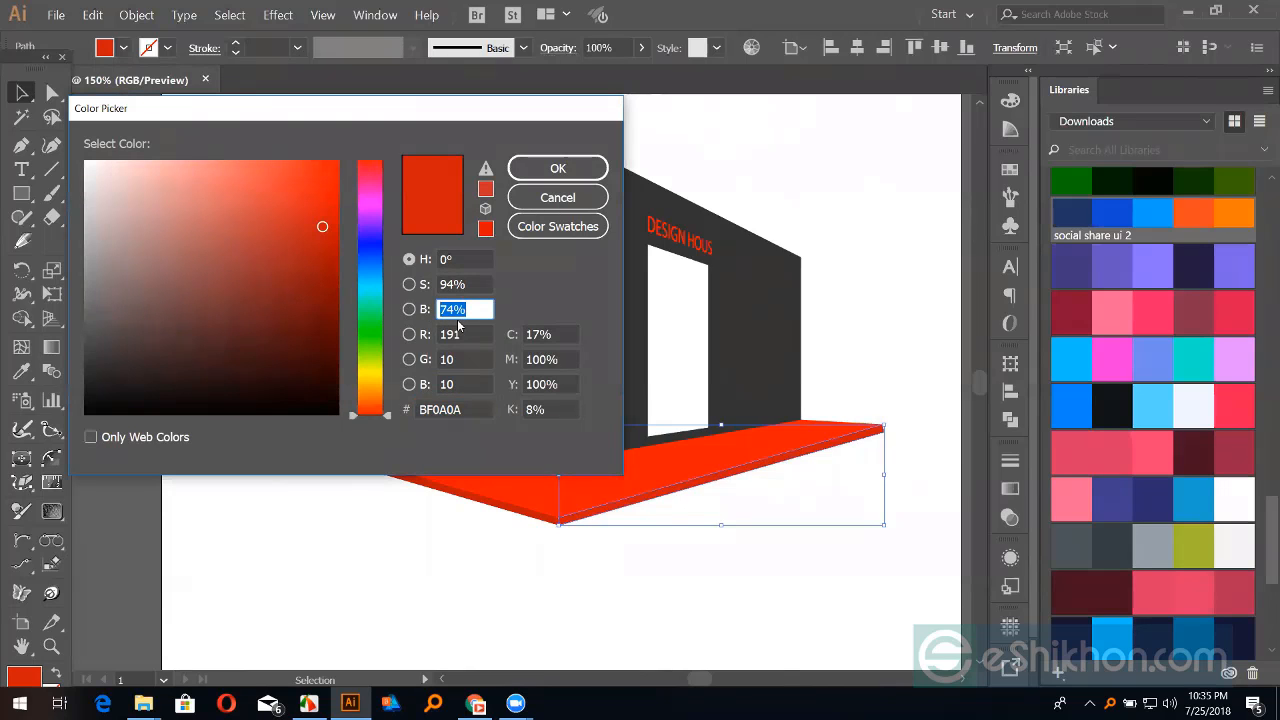
text(85)
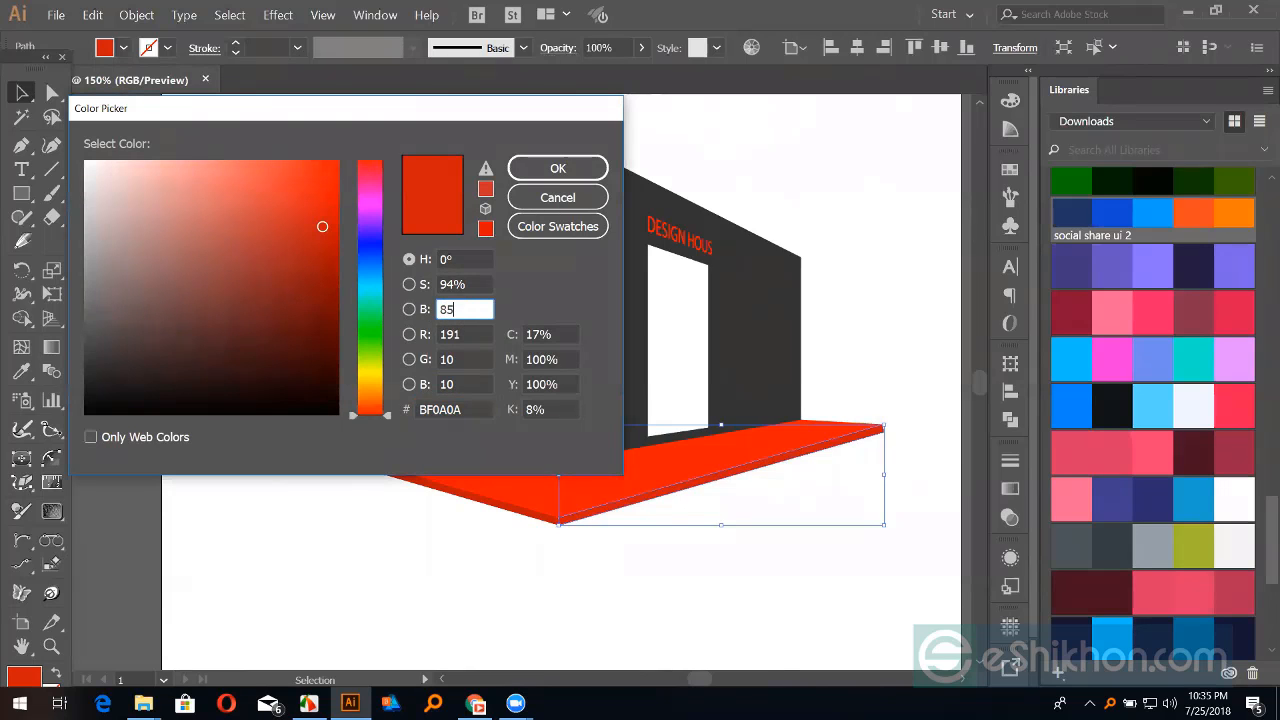
click(553, 169)
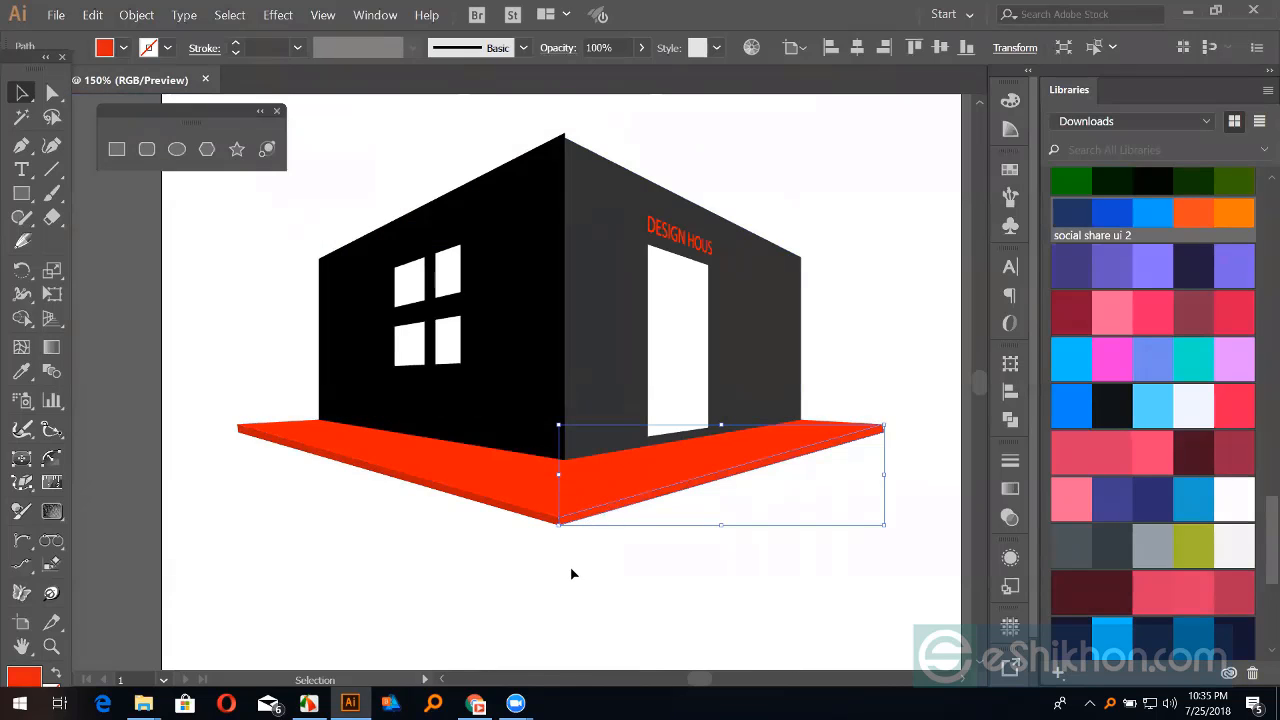
click(572, 573)
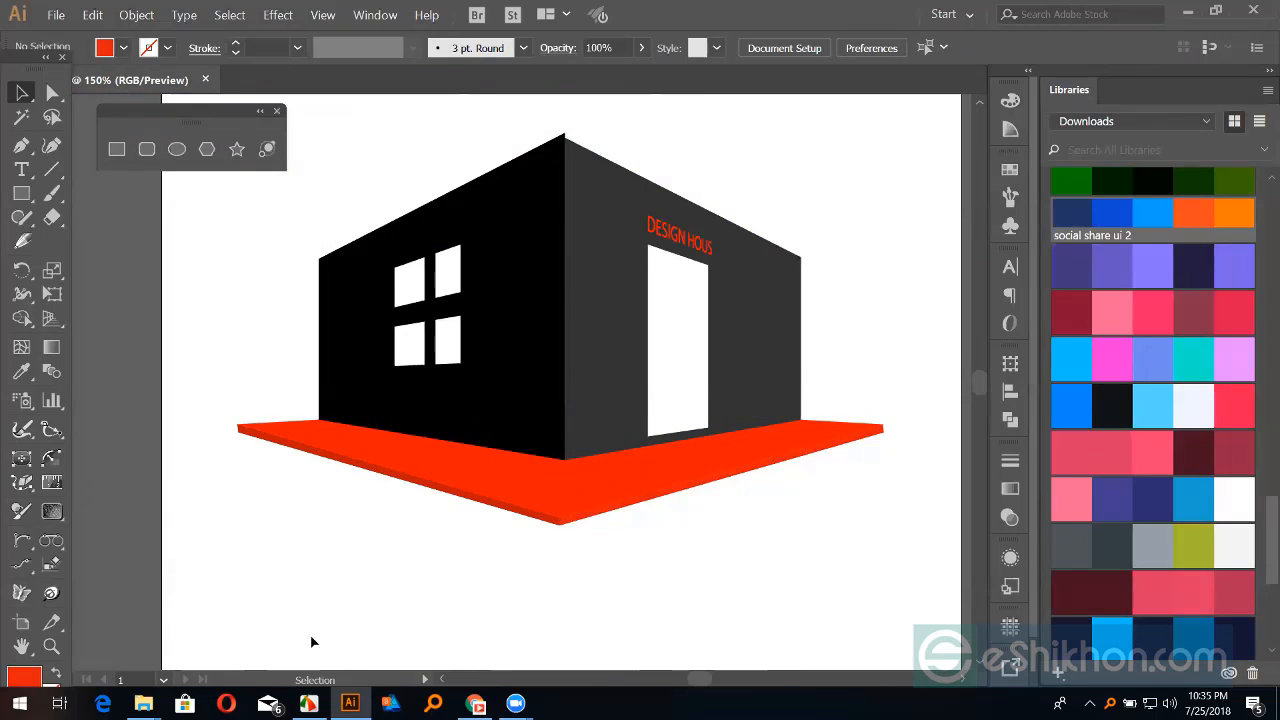
Step: Draw a square swatch below the slab's right half in the right side face's red
click(116, 148)
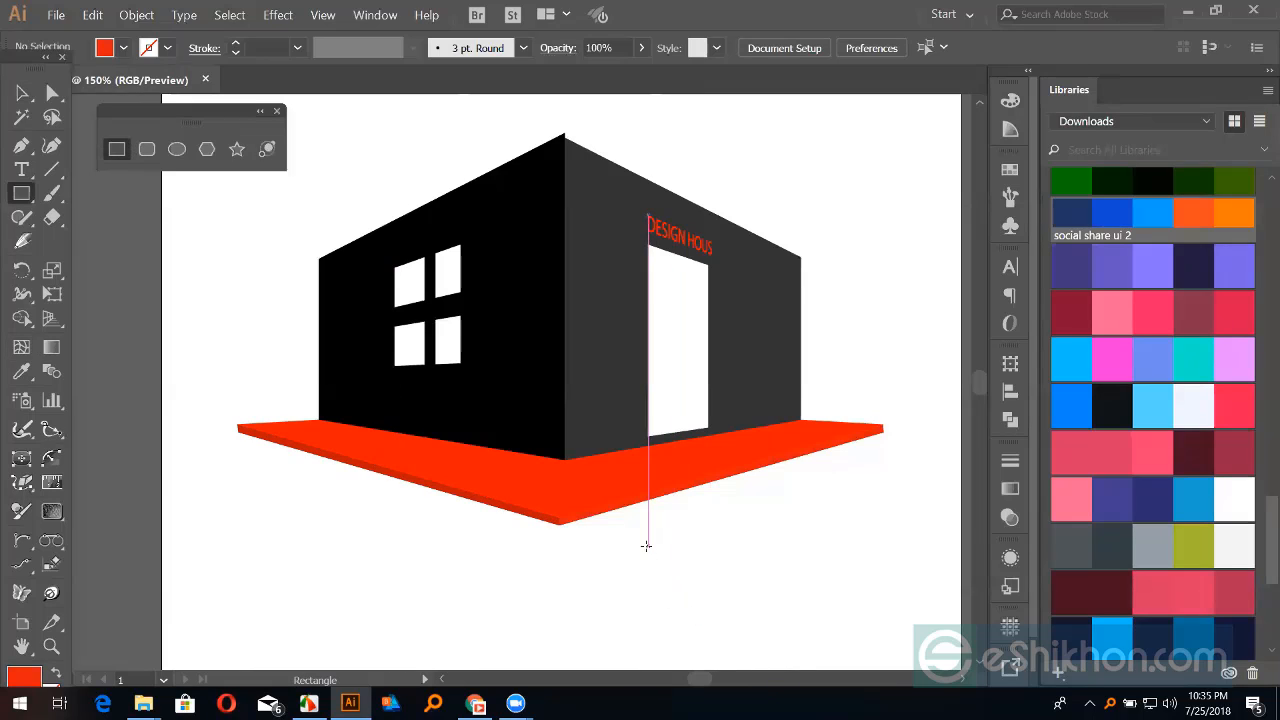
drag(647, 546, 757, 655)
key(i)
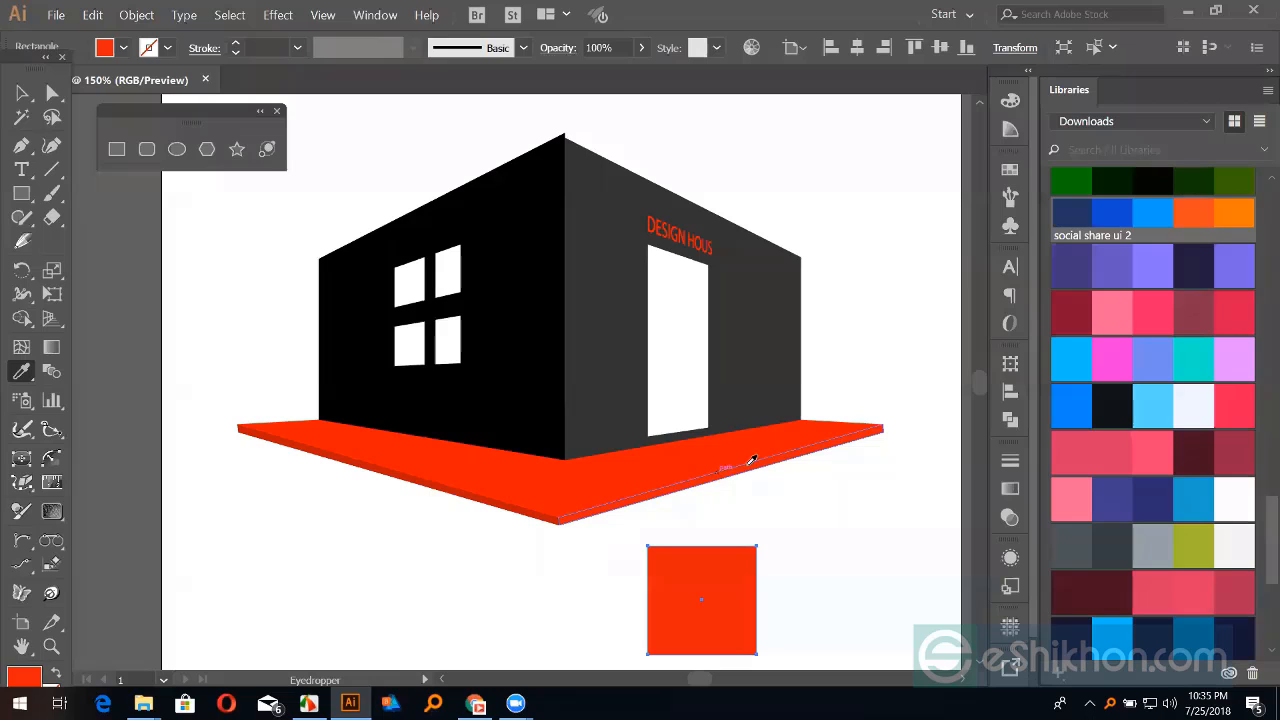
key(v)
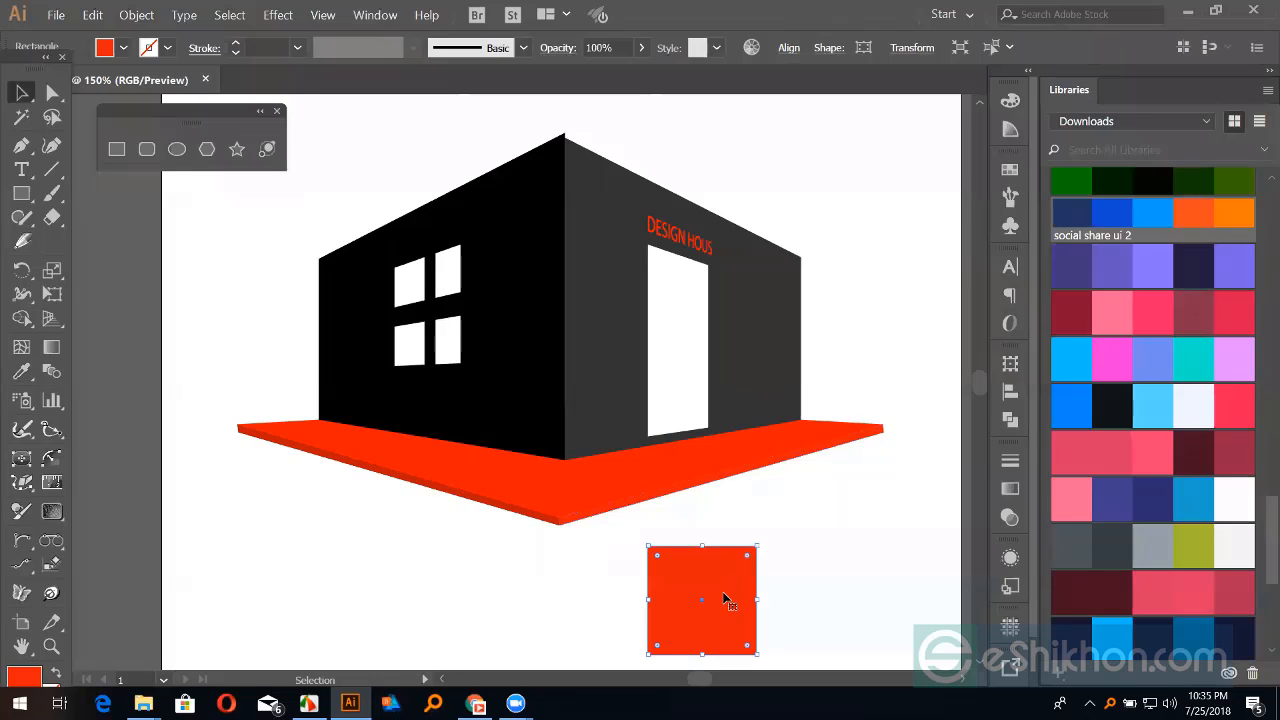
Step: Duplicate the red square to its left and apply the left side face's darker red with the Eyedropper
drag(717, 602, 577, 591)
key(i)
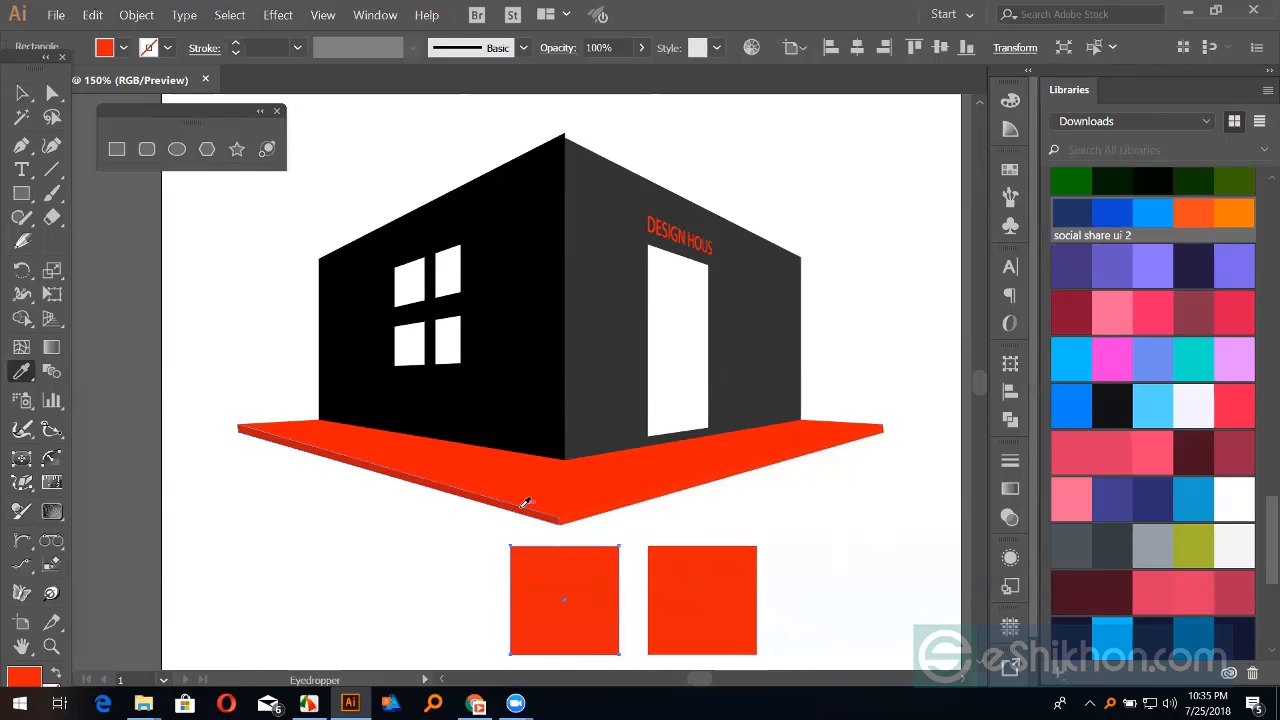
click(525, 502)
key(v)
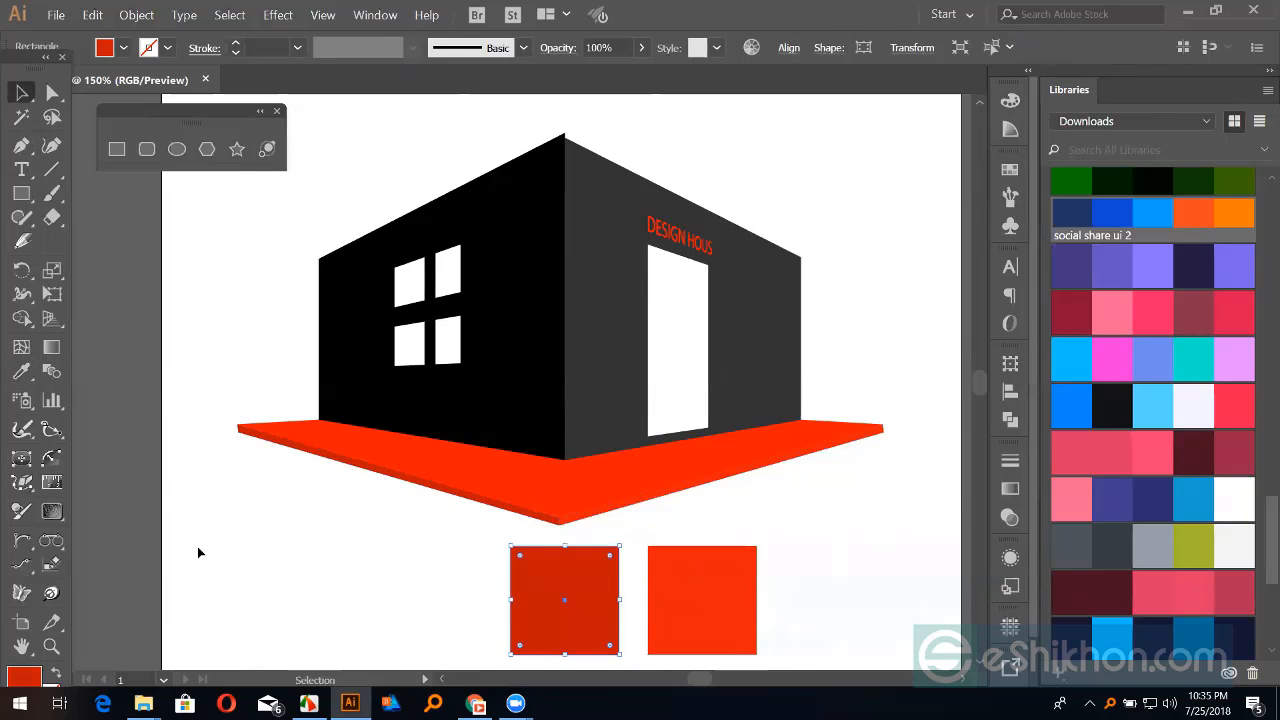
Step: Move the dark red square against the bright red one so the two shades sit edge to edge
drag(517, 594, 641, 572)
click(828, 504)
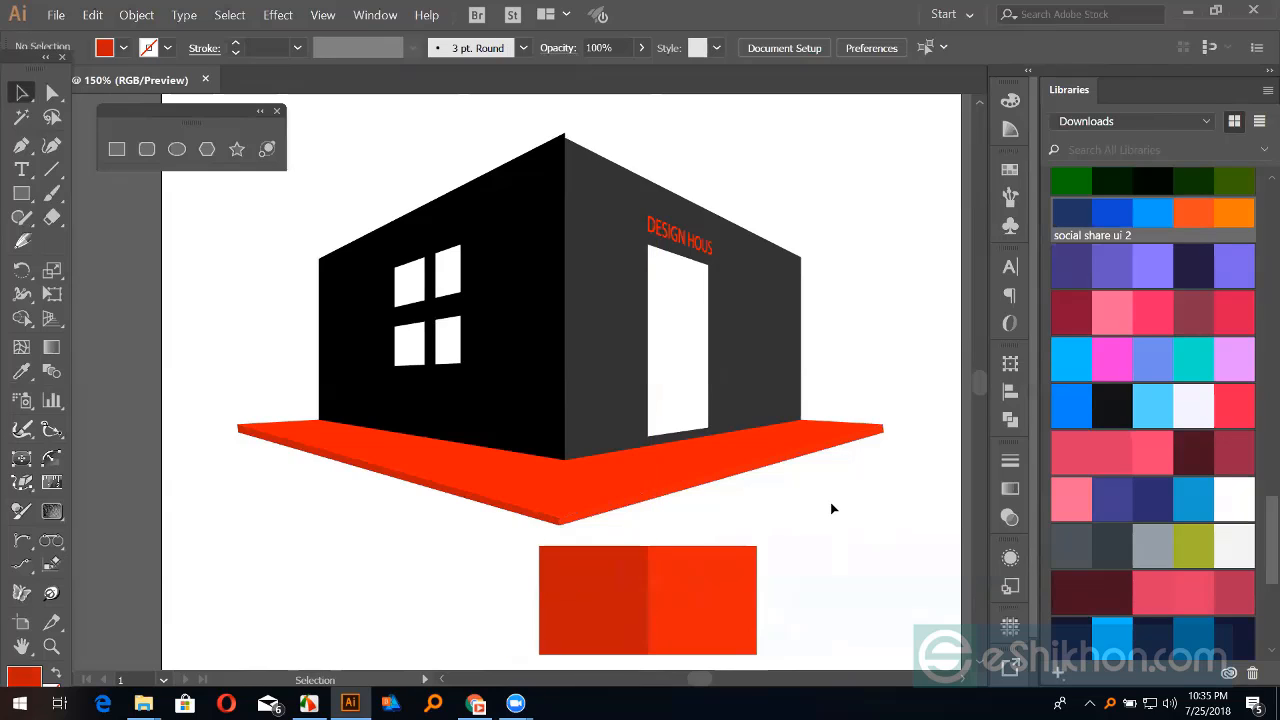
mouse_move(673, 580)
mouse_down()
mouse_move(692, 578)
mouse_move(676, 579)
mouse_up()
click(620, 585)
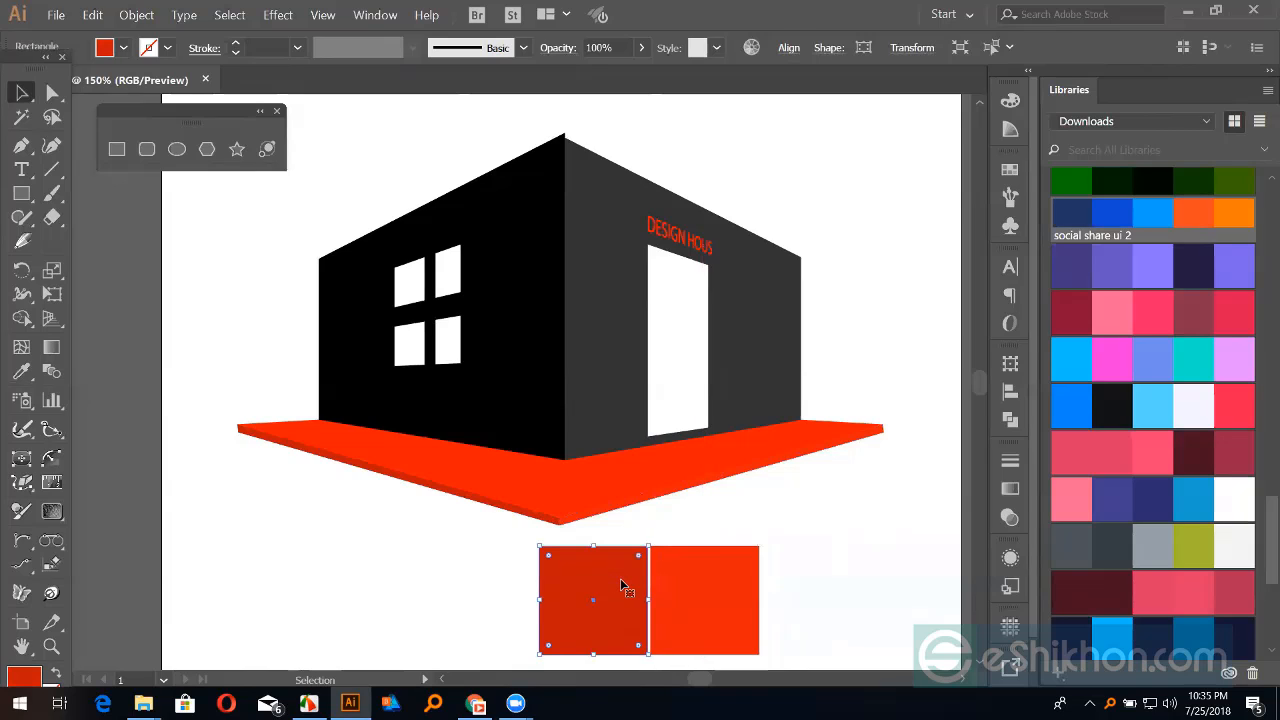
click(816, 595)
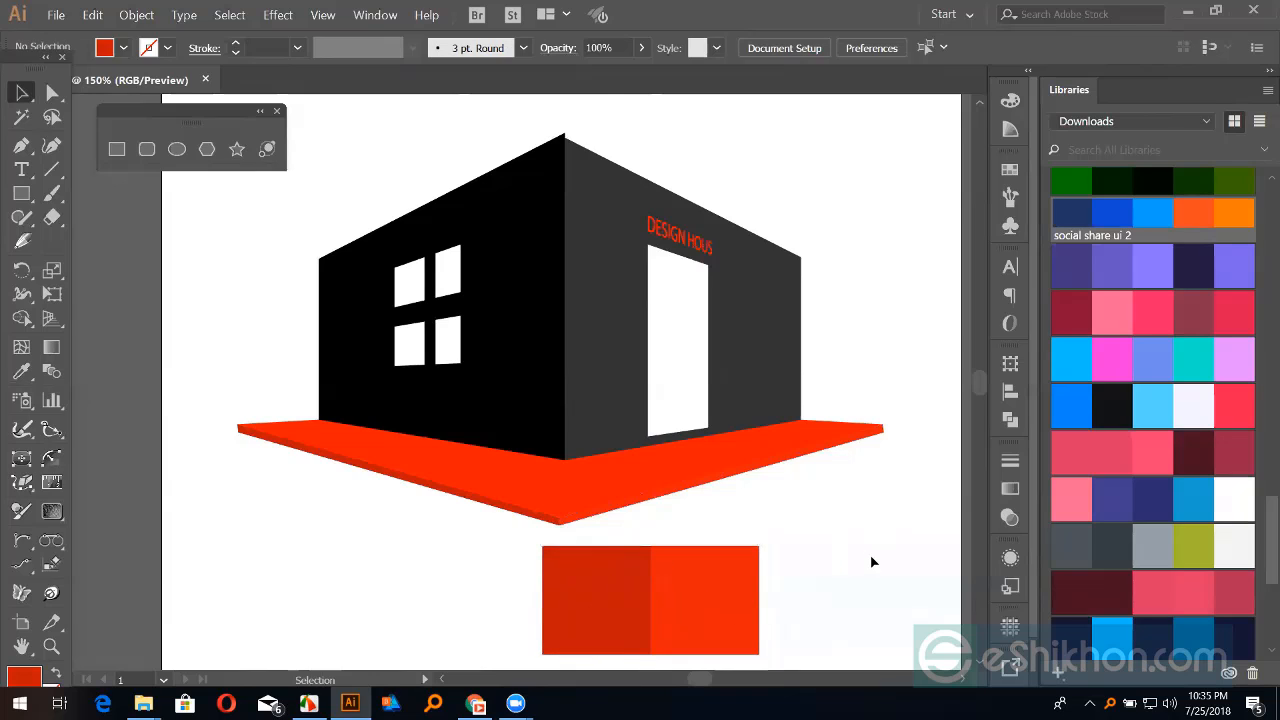
Step: Skew and narrow the bright red square with Free Transform so it becomes a slanted side face beside the dark red square
scroll(766, 560, down, 1)
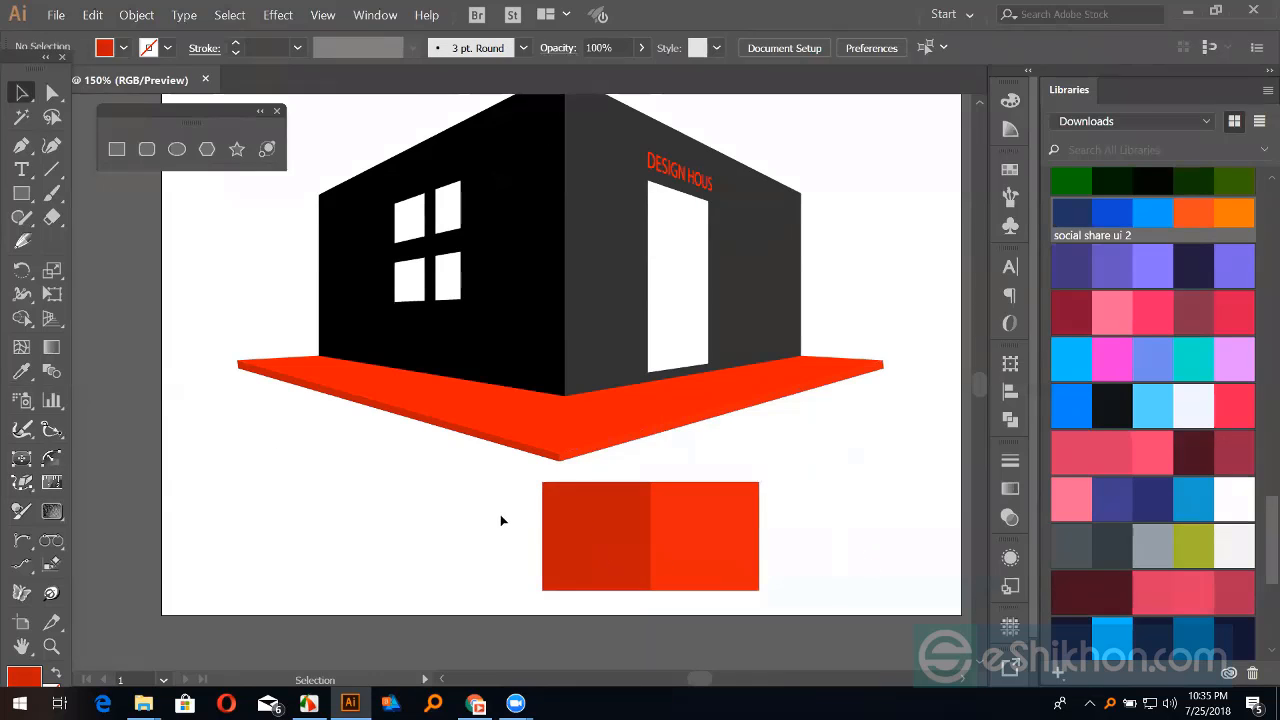
drag(501, 515, 704, 584)
click(285, 512)
click(52, 293)
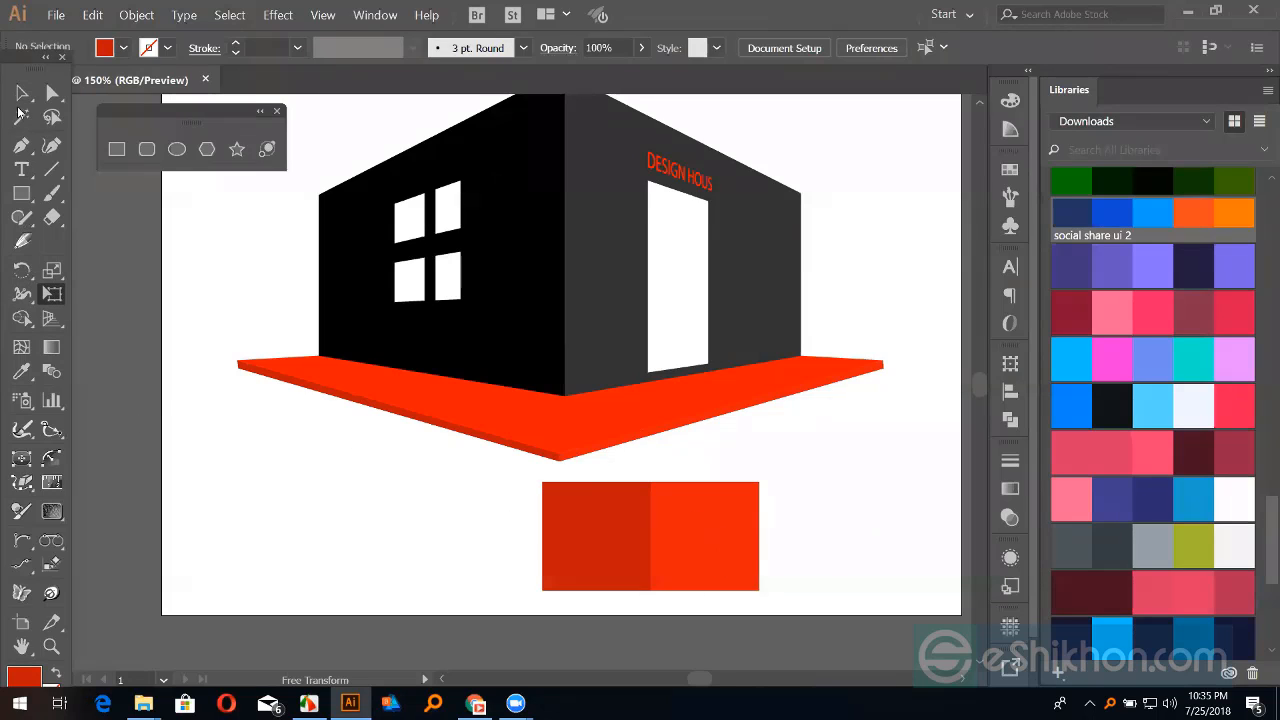
click(707, 558)
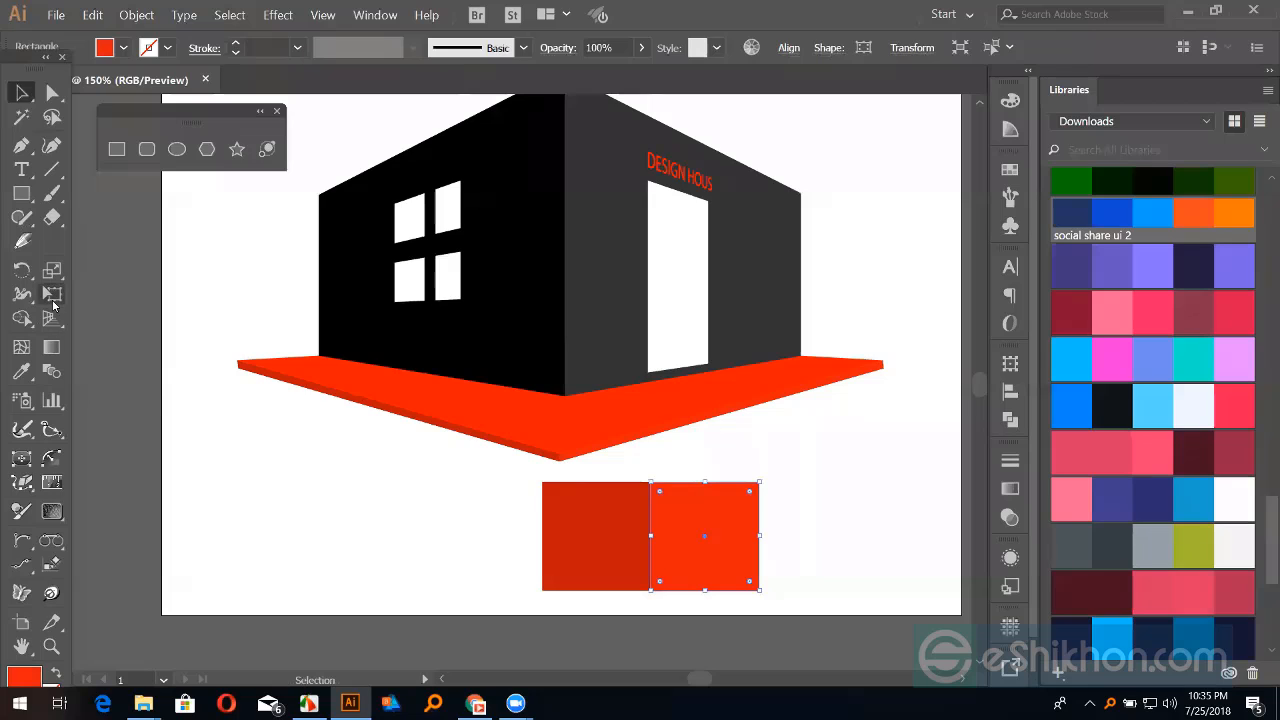
click(52, 293)
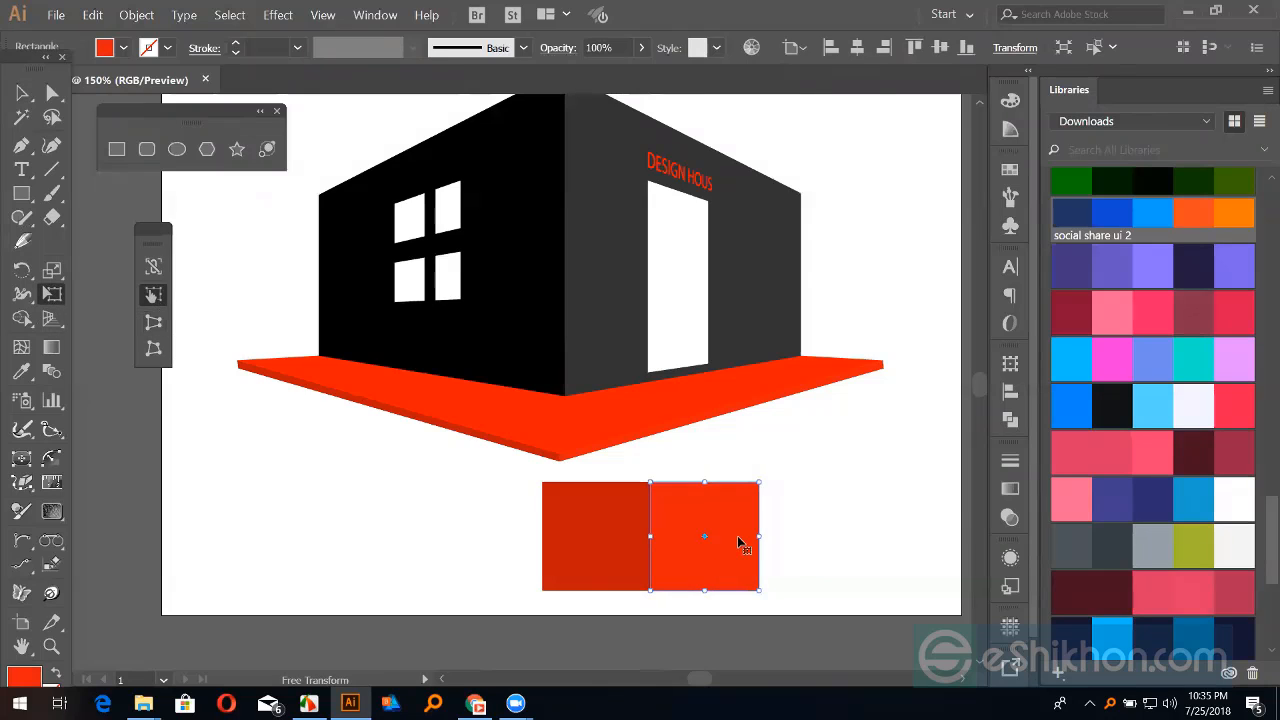
drag(757, 534, 709, 512)
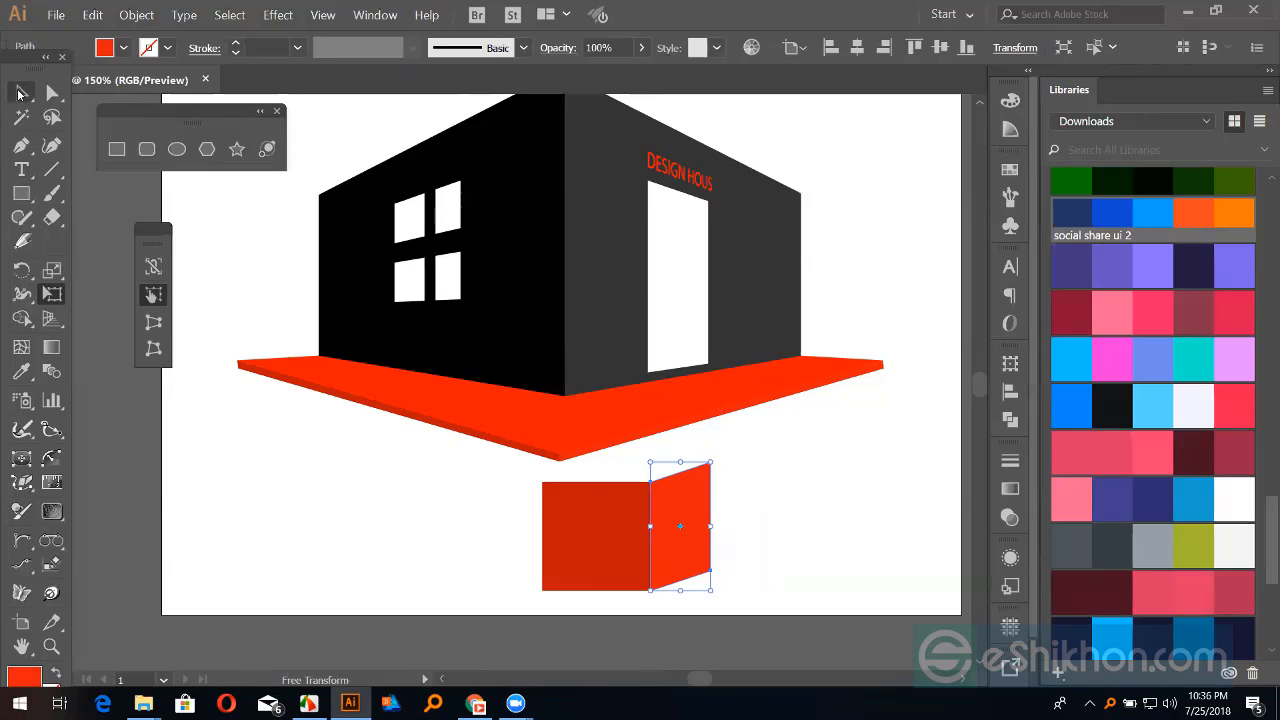
click(20, 92)
click(292, 488)
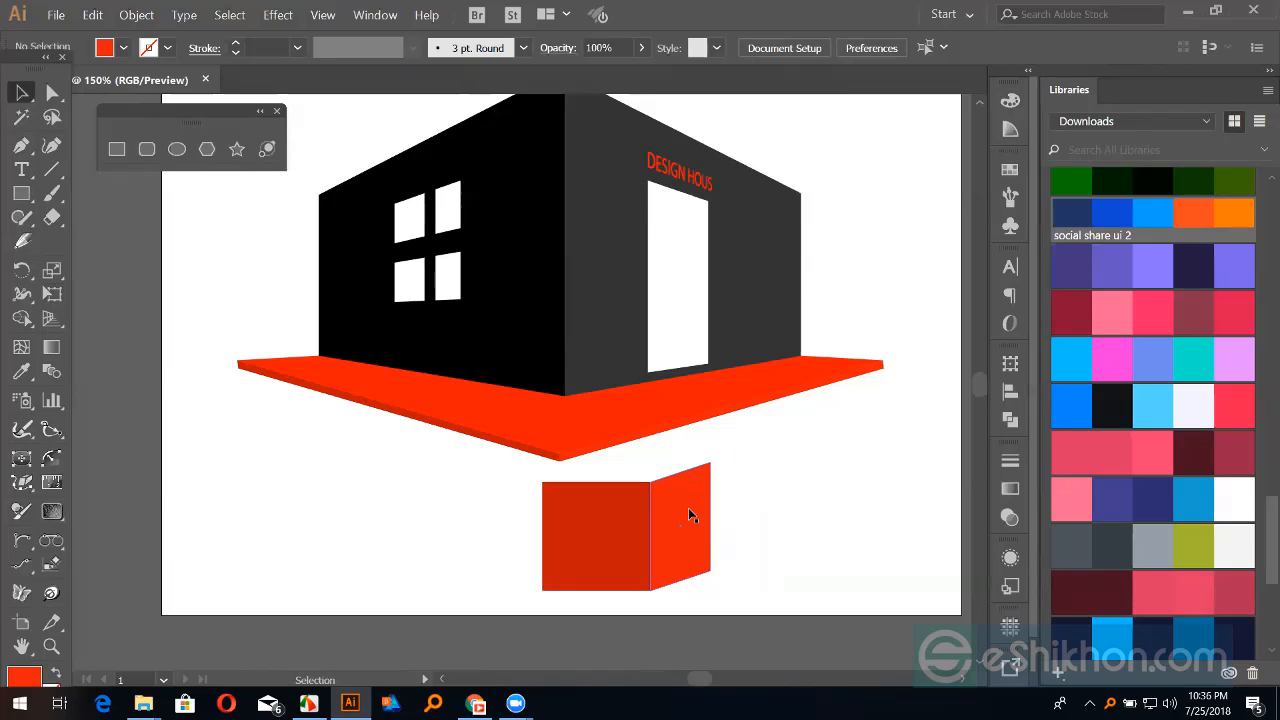
Step: Duplicate the slanted face to the box's left edge and the dark red square to its back, sending both copies backward to form an open box
drag(688, 507, 586, 513)
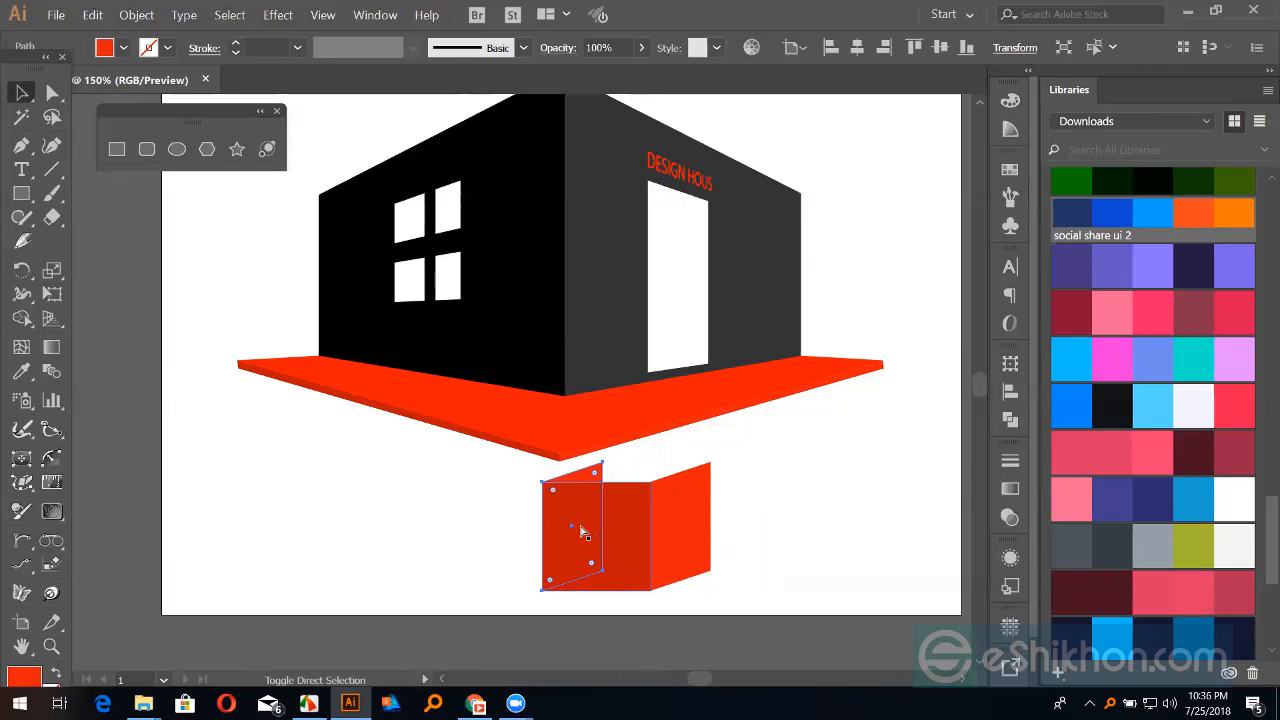
key(ctrl+bracketleft)
click(771, 514)
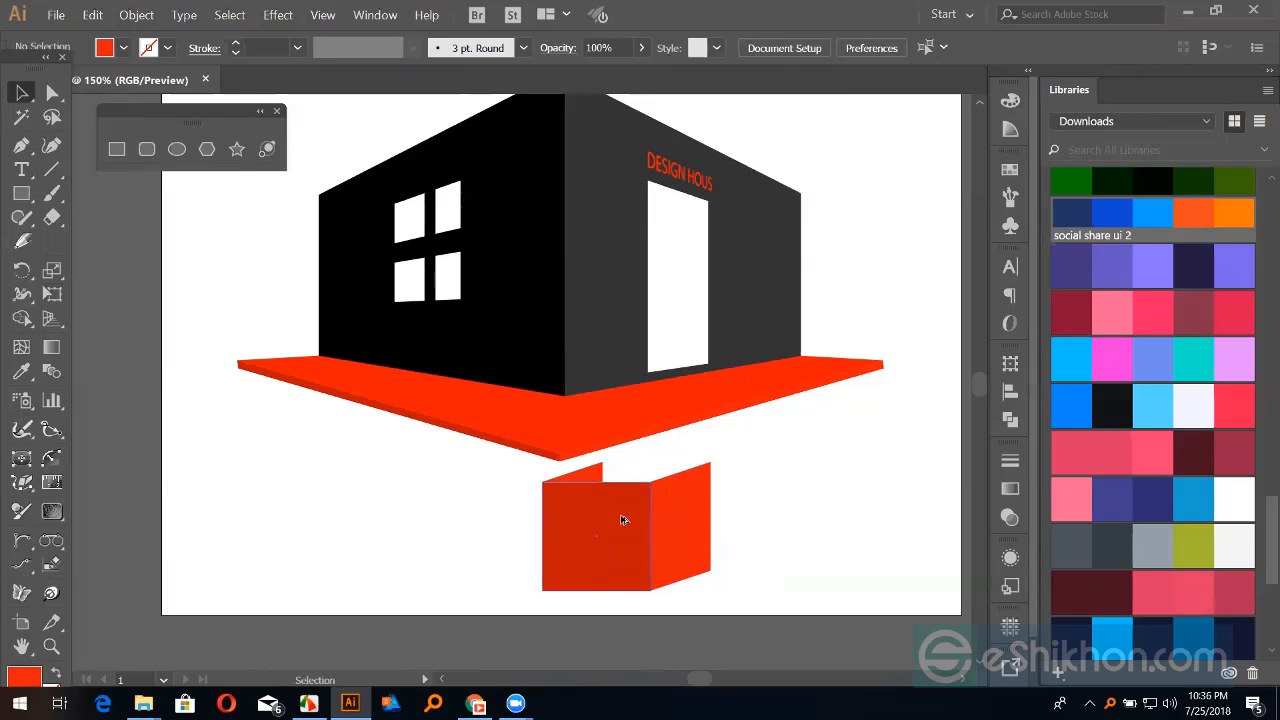
drag(622, 520, 678, 503)
key(ctrl+bracketleft)
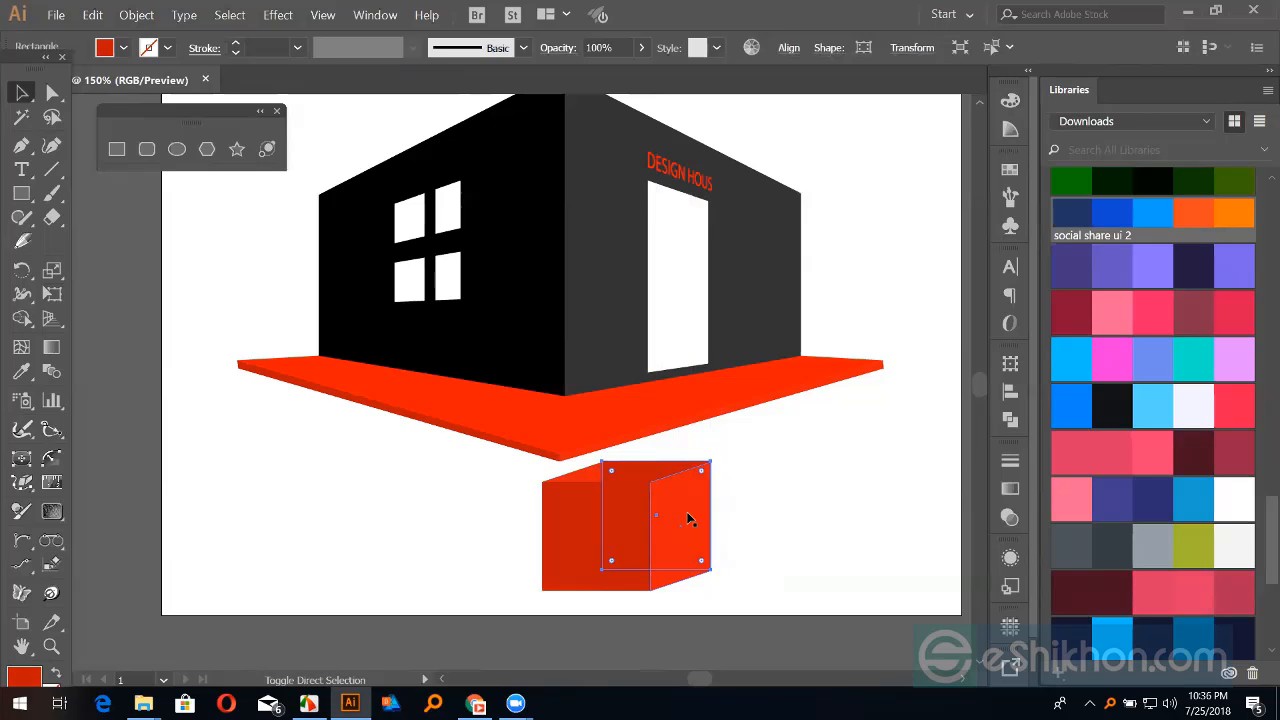
click(794, 500)
Step: Delete all four faces of the red open box below the slab and fit the artboard in view
key(ctrl+equal)
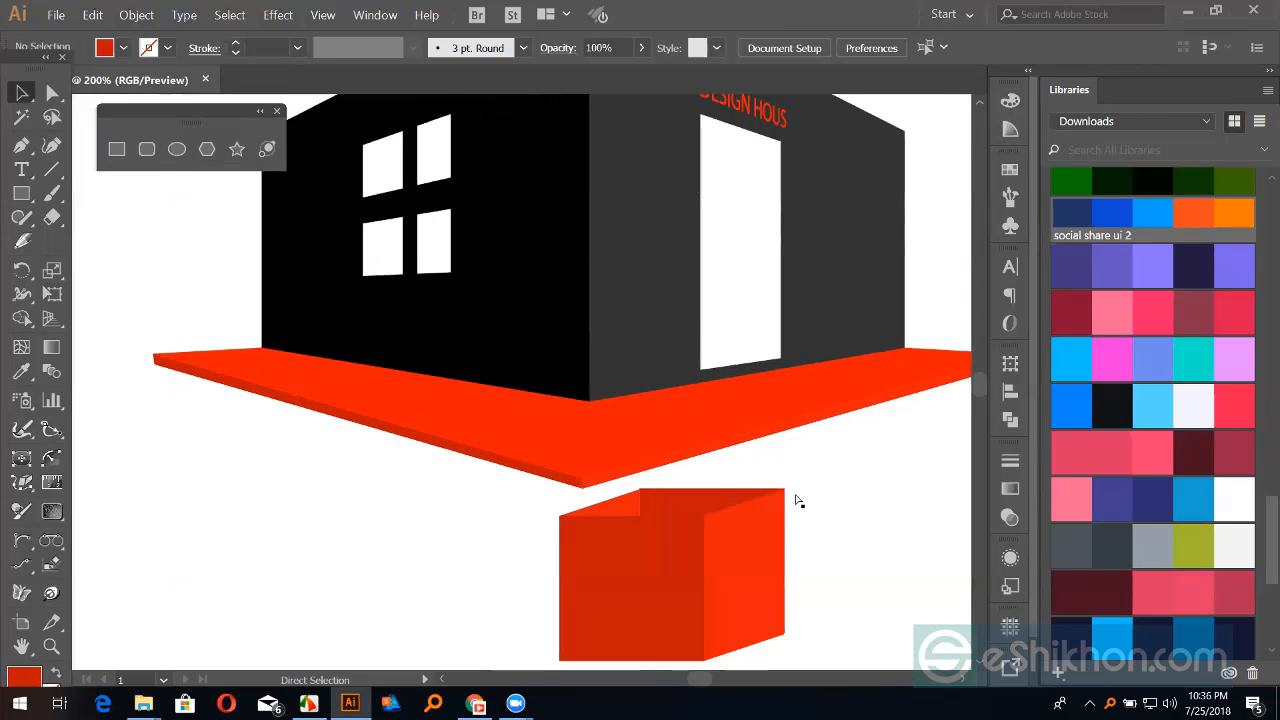
key(ctrl+equal)
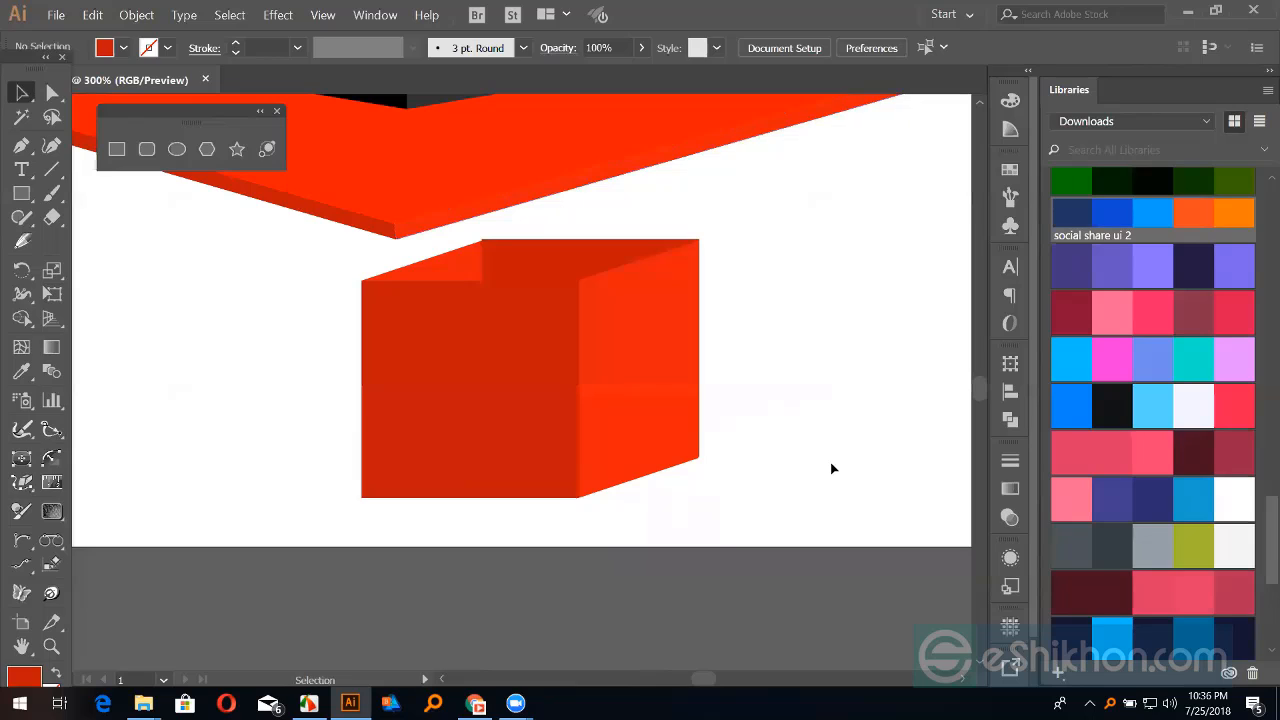
drag(837, 477, 380, 345)
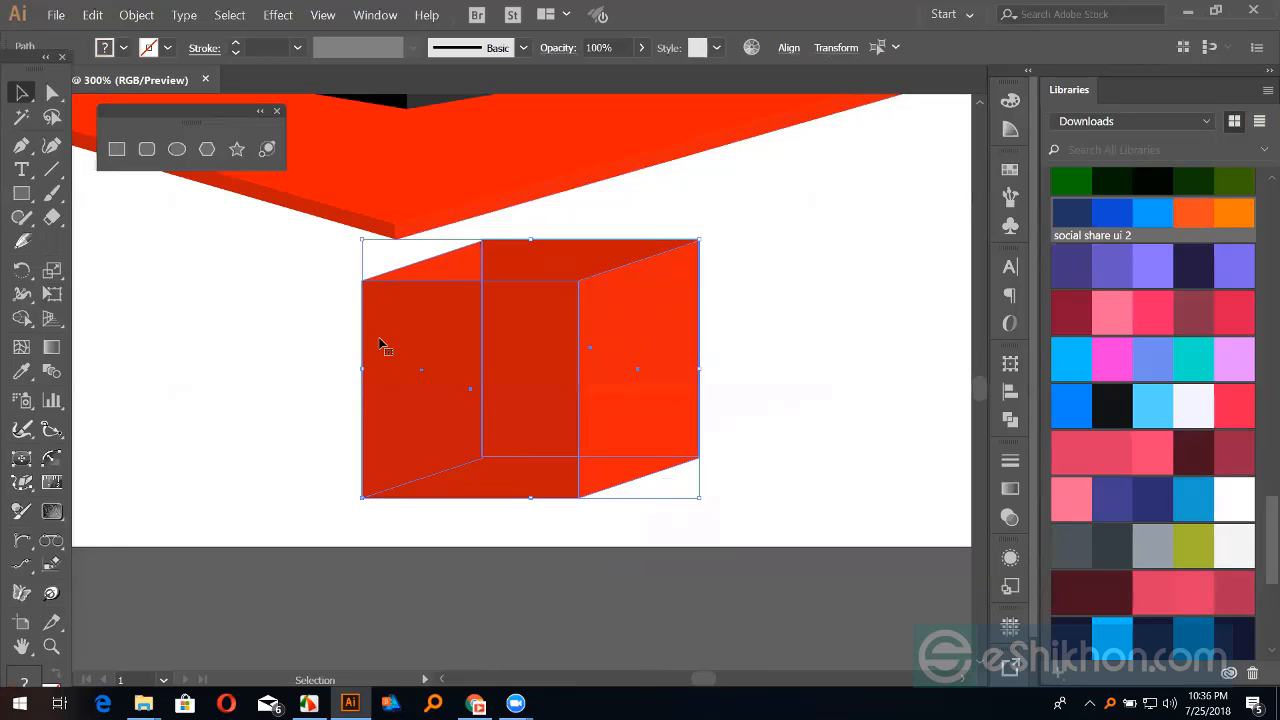
key(Delete)
key(ctrl+0)
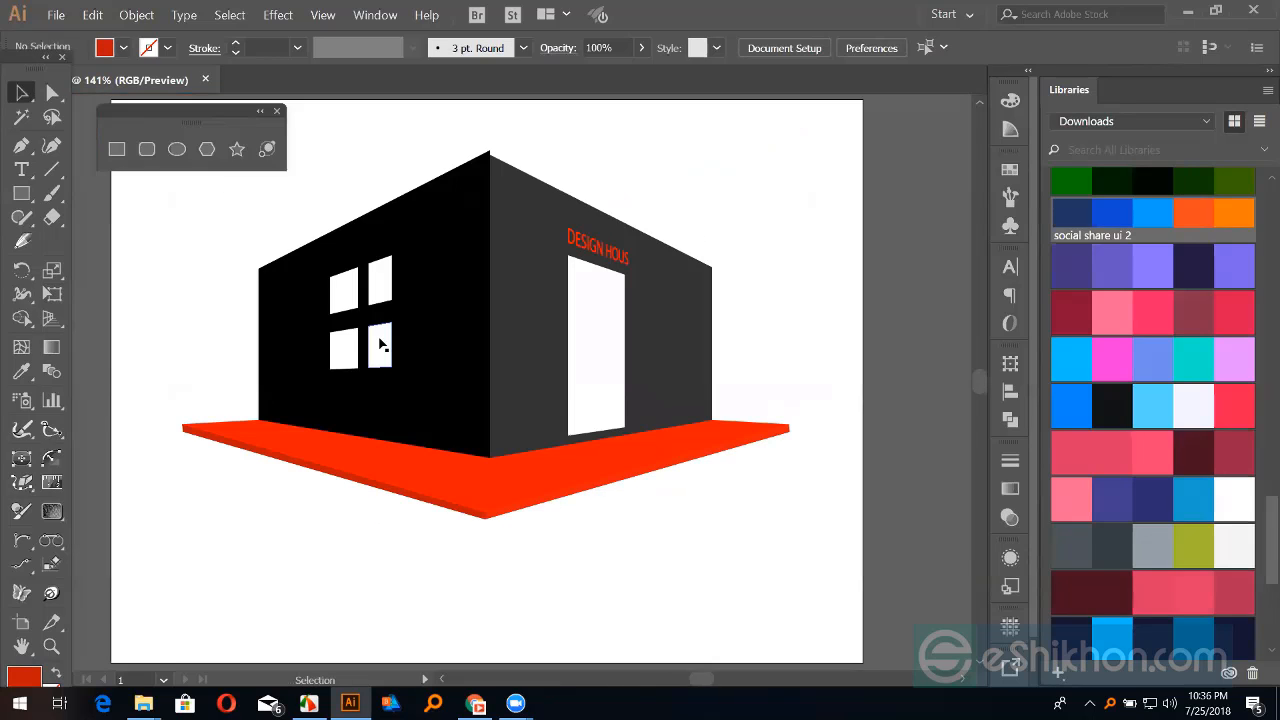
Step: Clear the house and its slab from the artboard and move the floating shape tools to the artboard's upper right
drag(332, 170, 690, 530)
key(Delete)
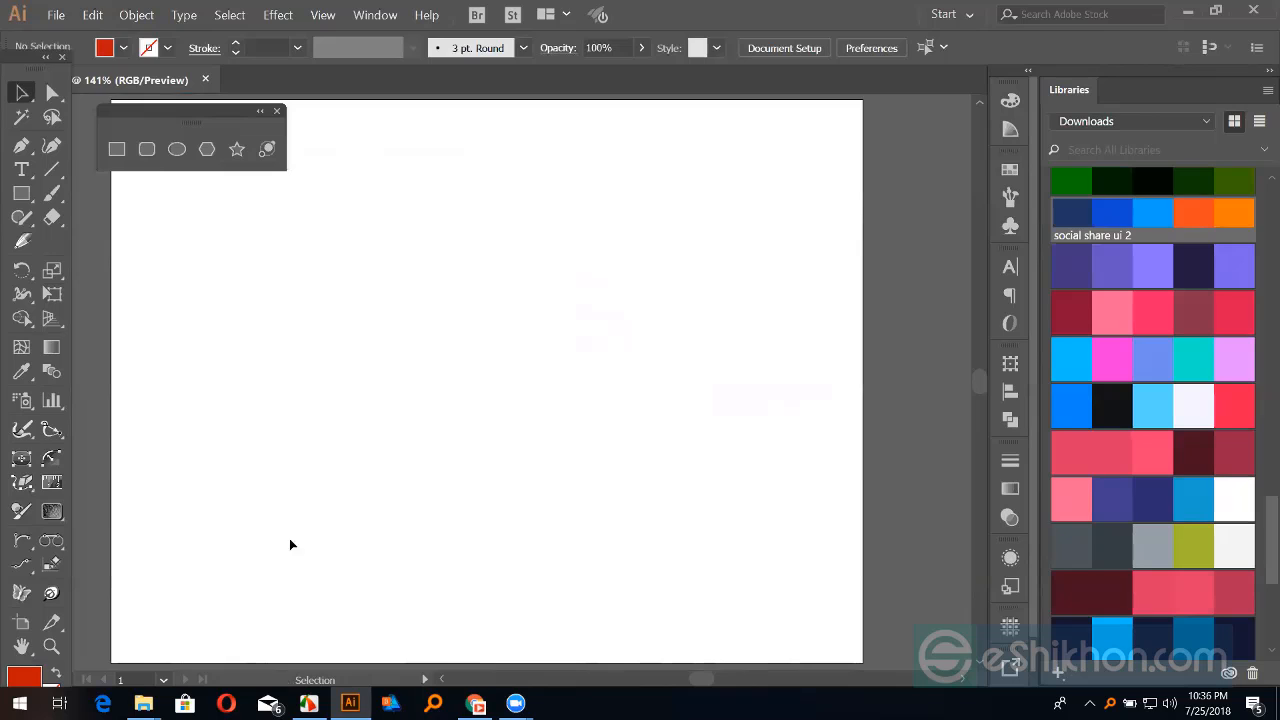
drag(178, 114, 720, 168)
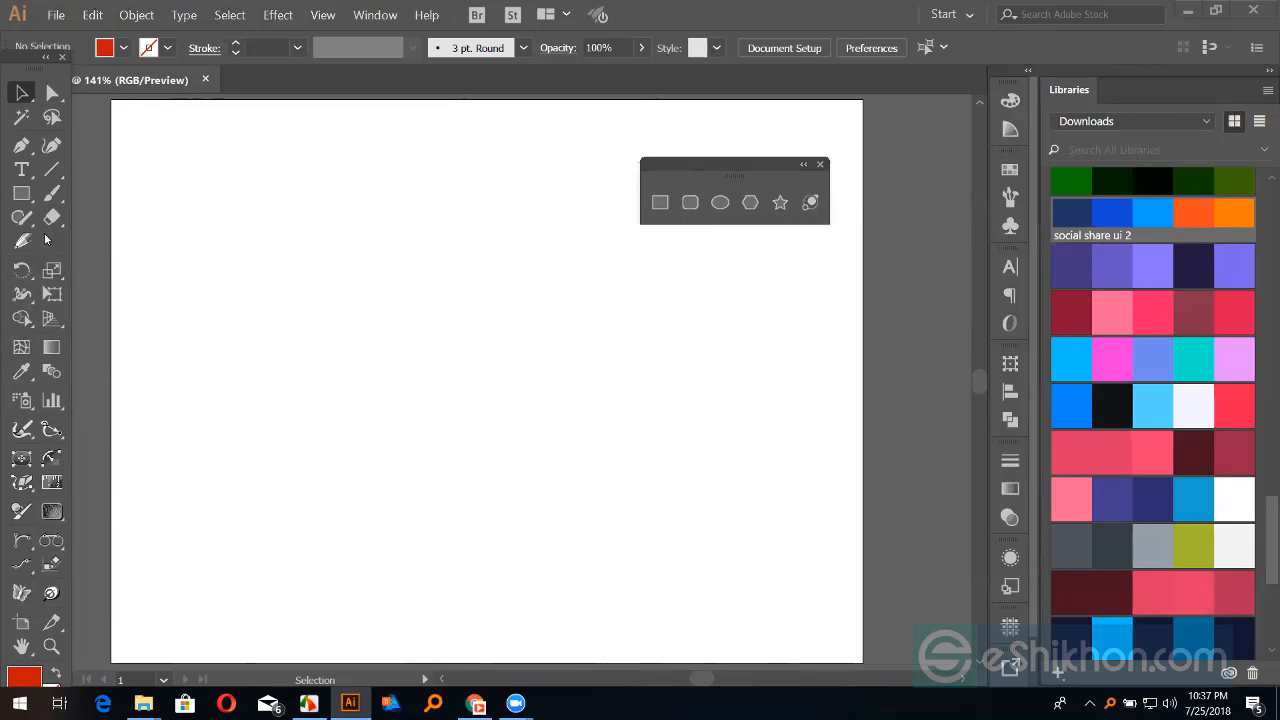
click(11, 194)
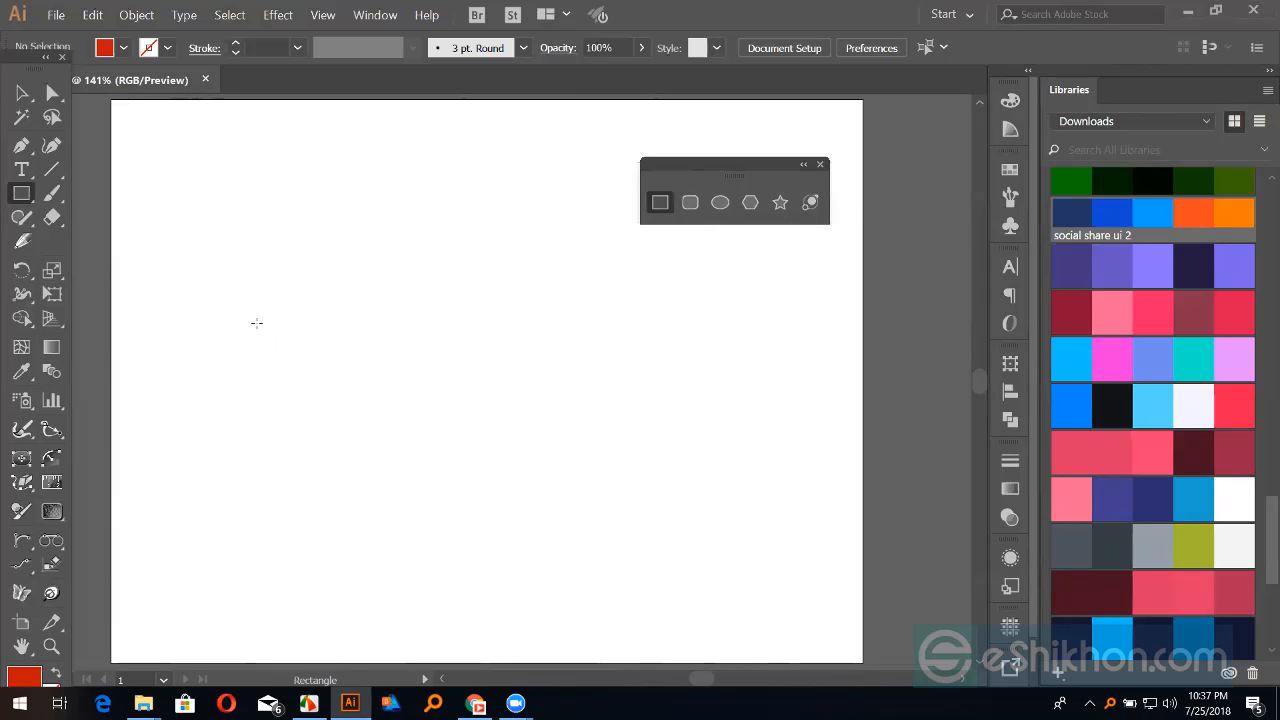
Step: Try copying the tomato image from the browser's mesh tool results, pasting it onto the artboard and enlarging it, and delete it
click(475, 703)
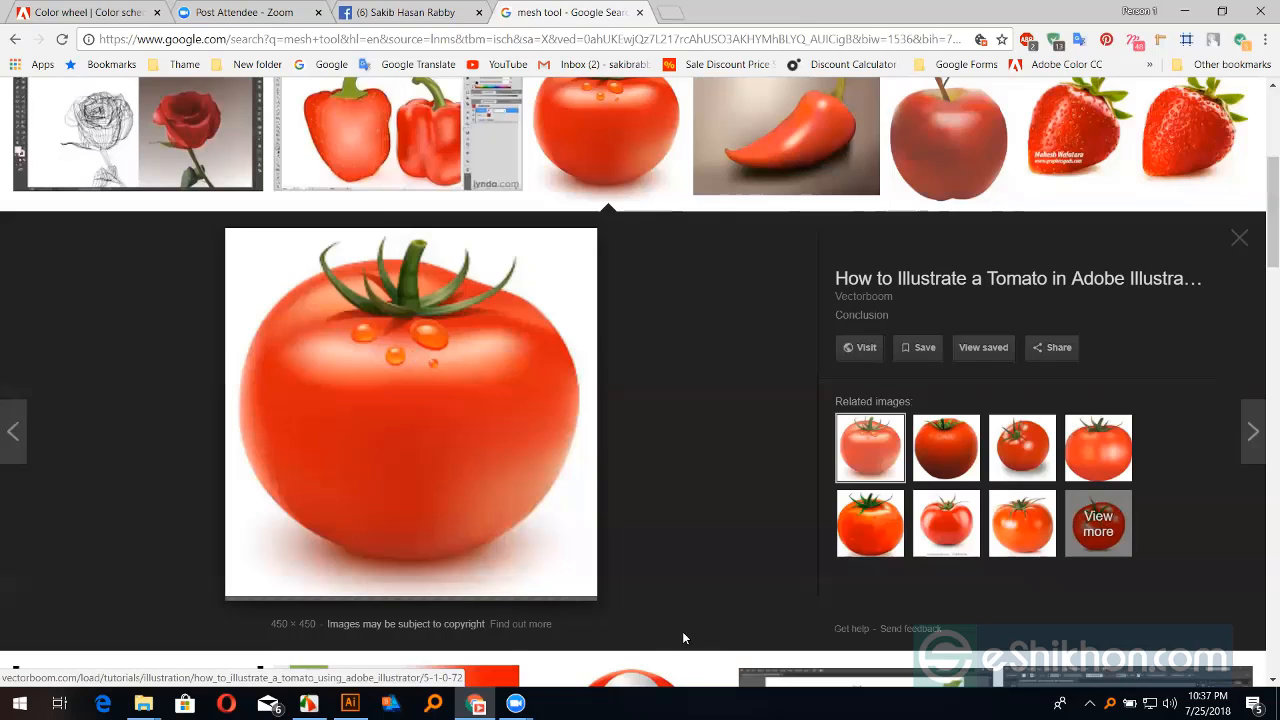
right_click(413, 352)
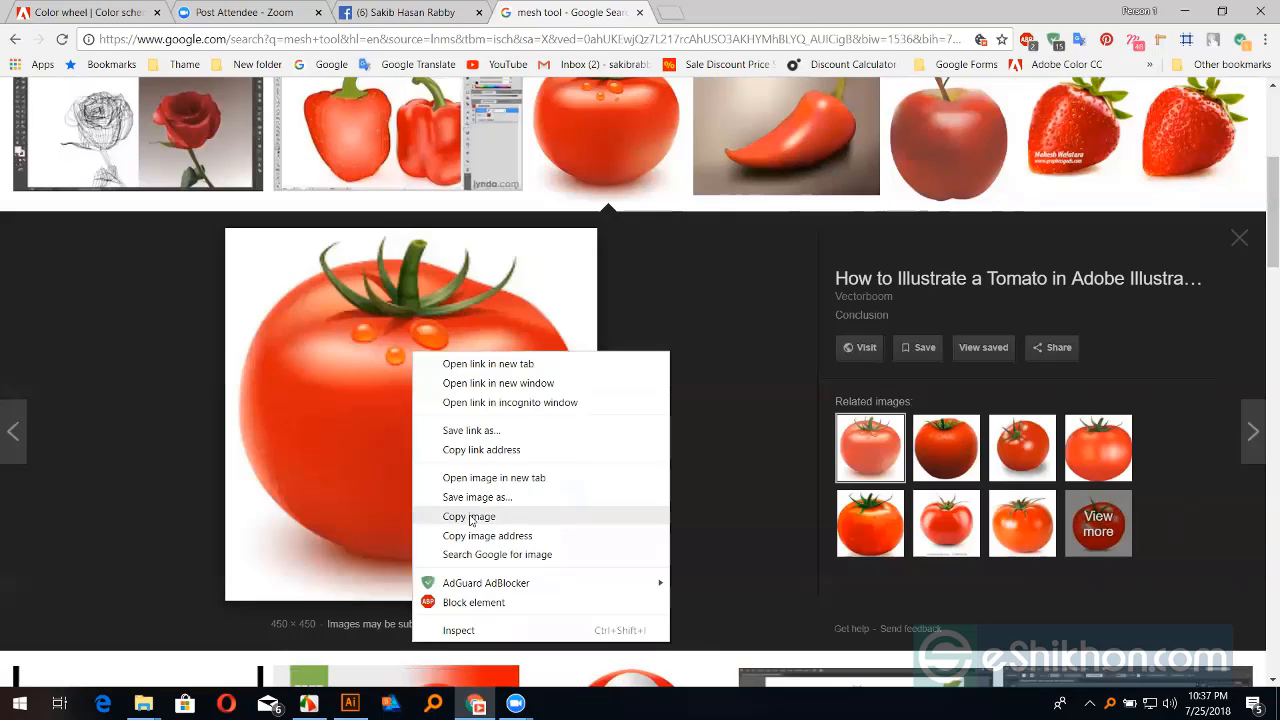
click(470, 517)
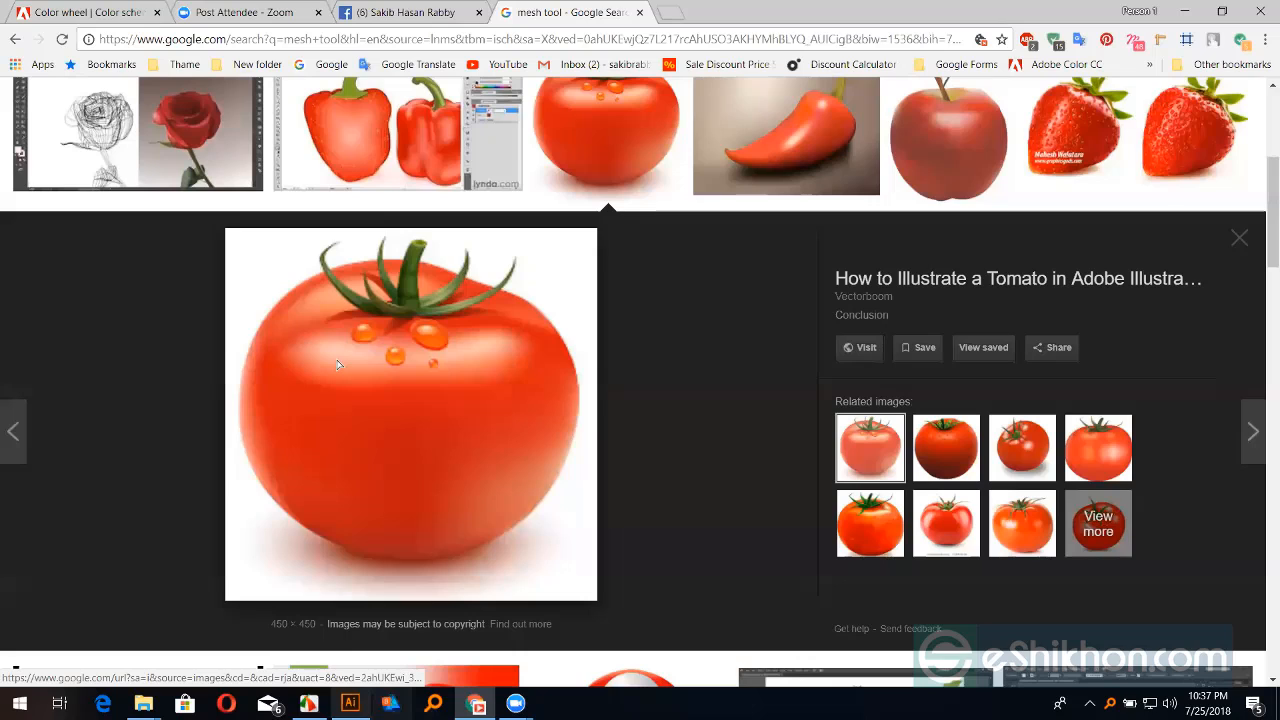
key(alt+Tab)
key(ctrl+v)
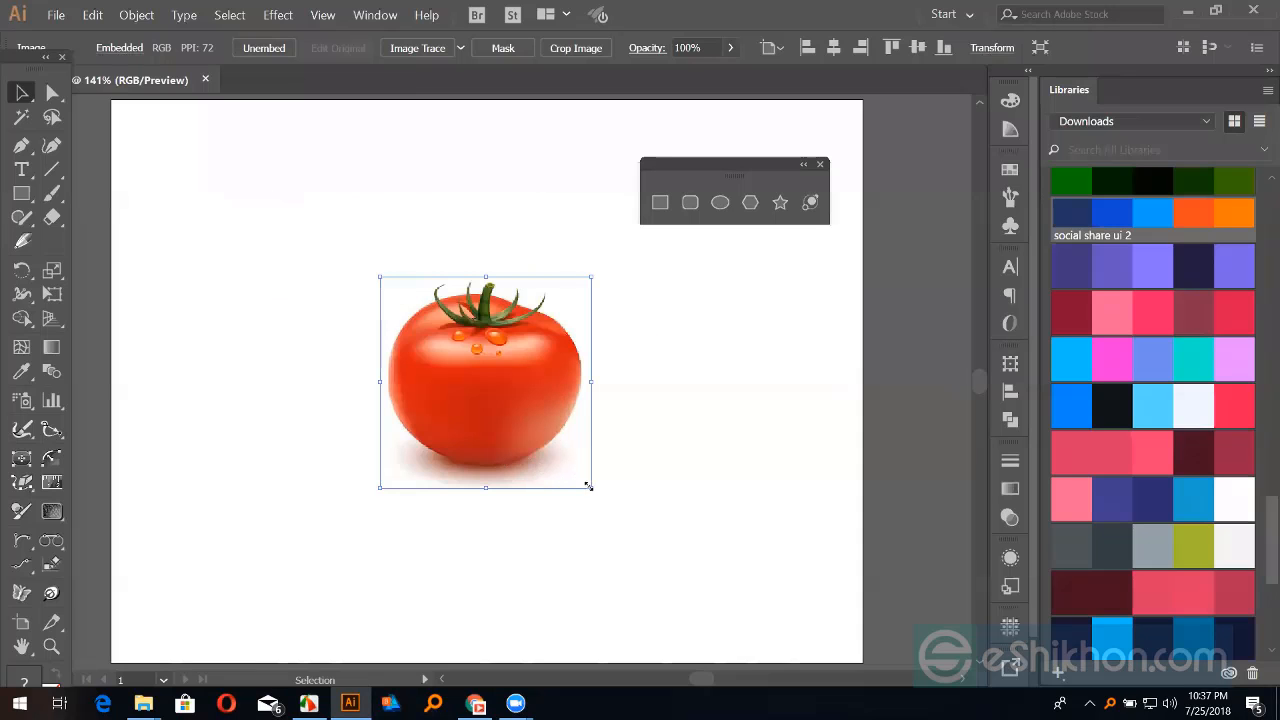
drag(591, 488, 633, 542)
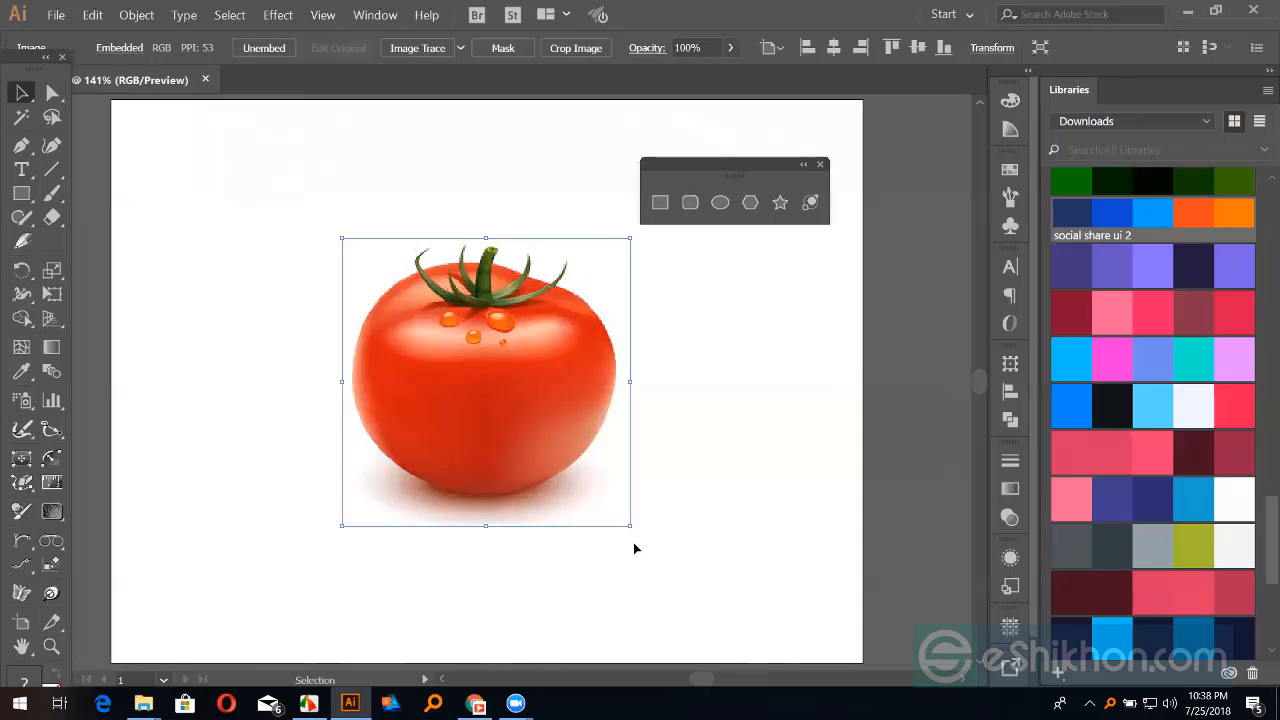
click(571, 627)
key(Delete)
Step: Run a Google search by image on the tomato in the browser and open the matching Vectorboom tomato from the illustrator mesh tool work results
click(475, 703)
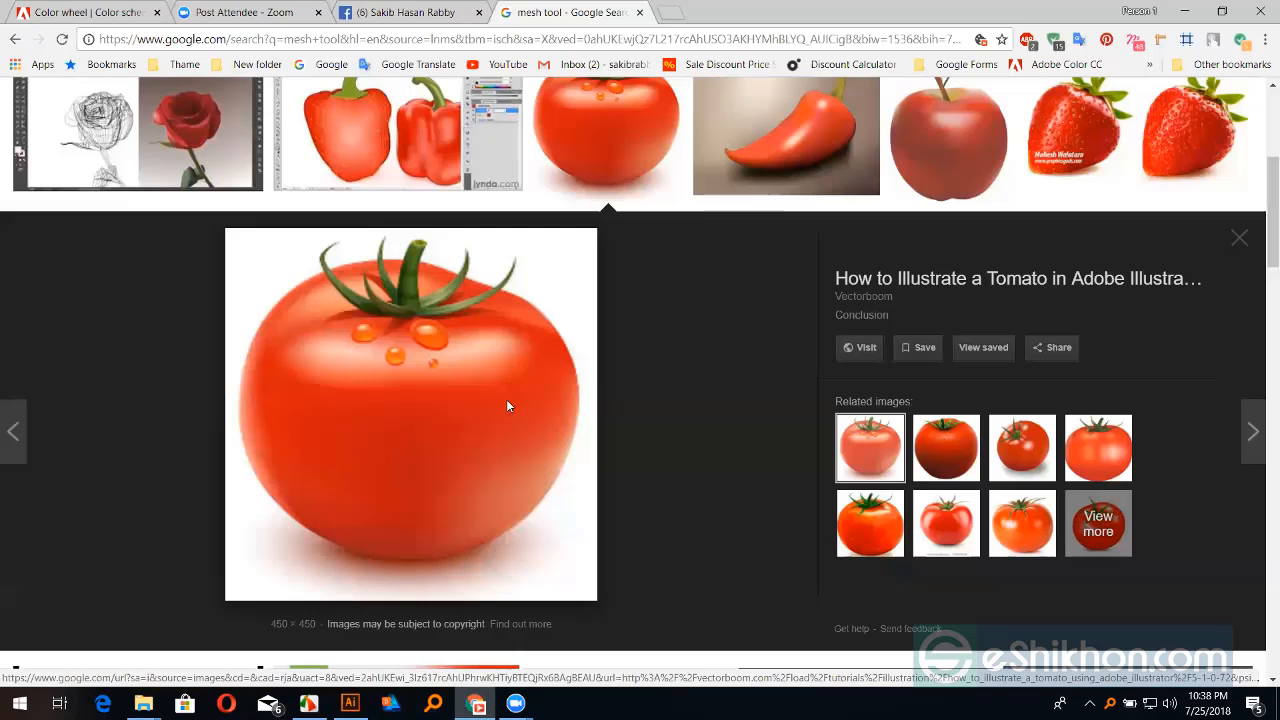
click(583, 321)
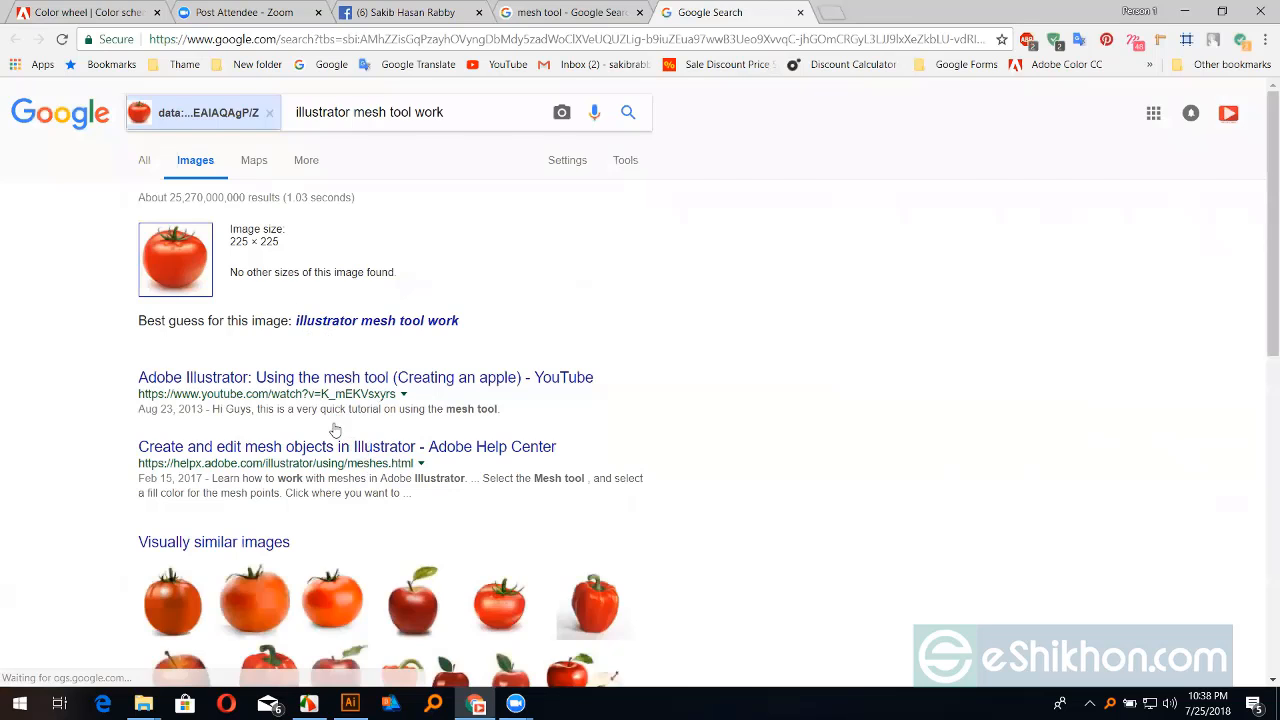
scroll(340, 455, down, 3)
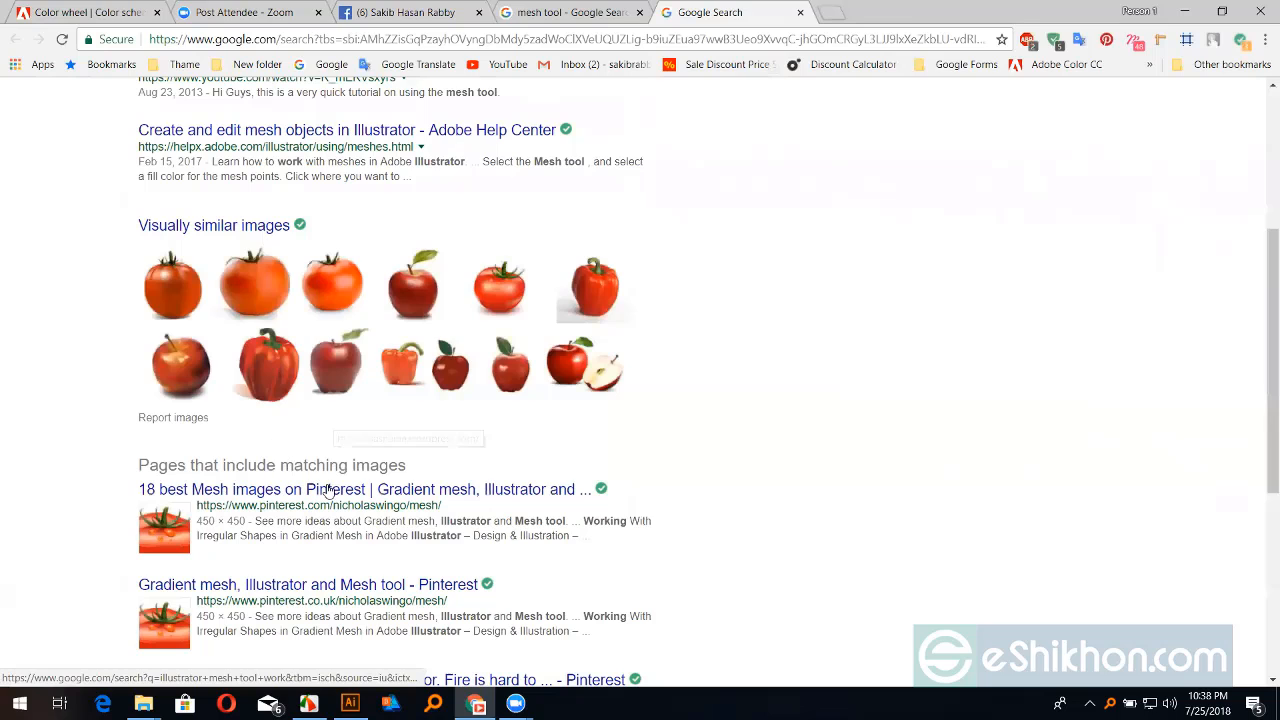
scroll(328, 497, down, 4)
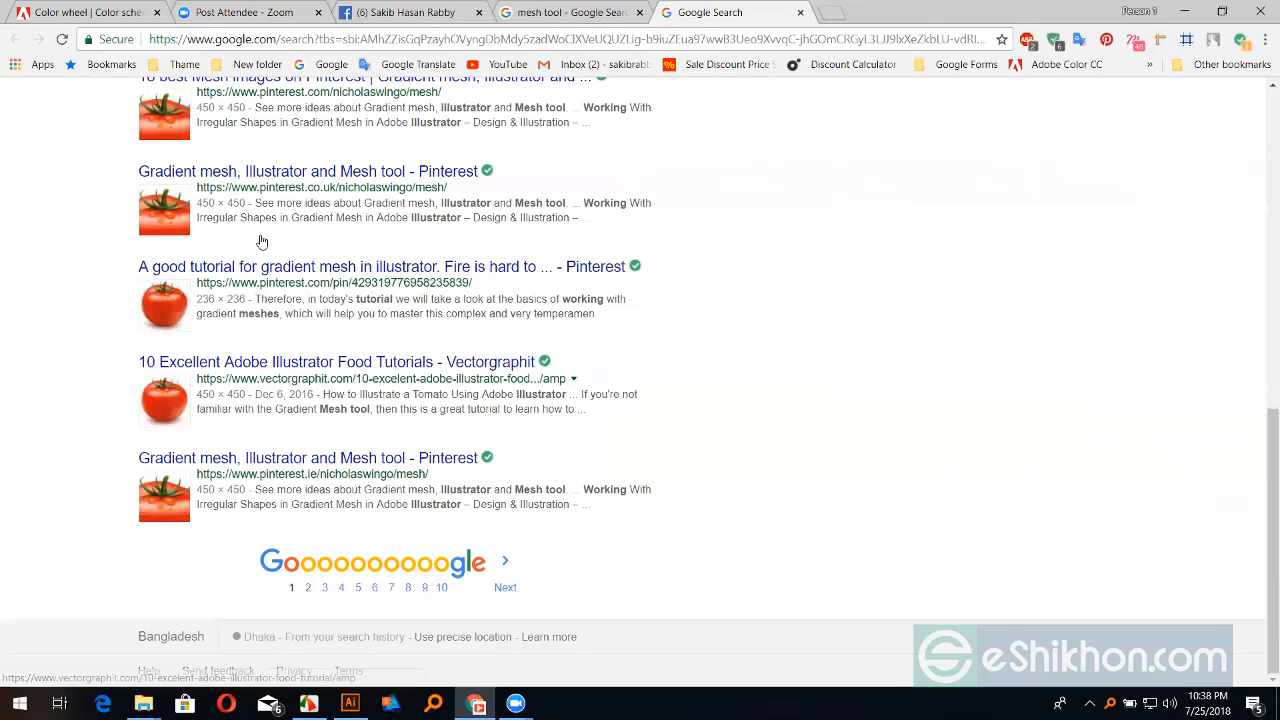
scroll(261, 242, up, 6)
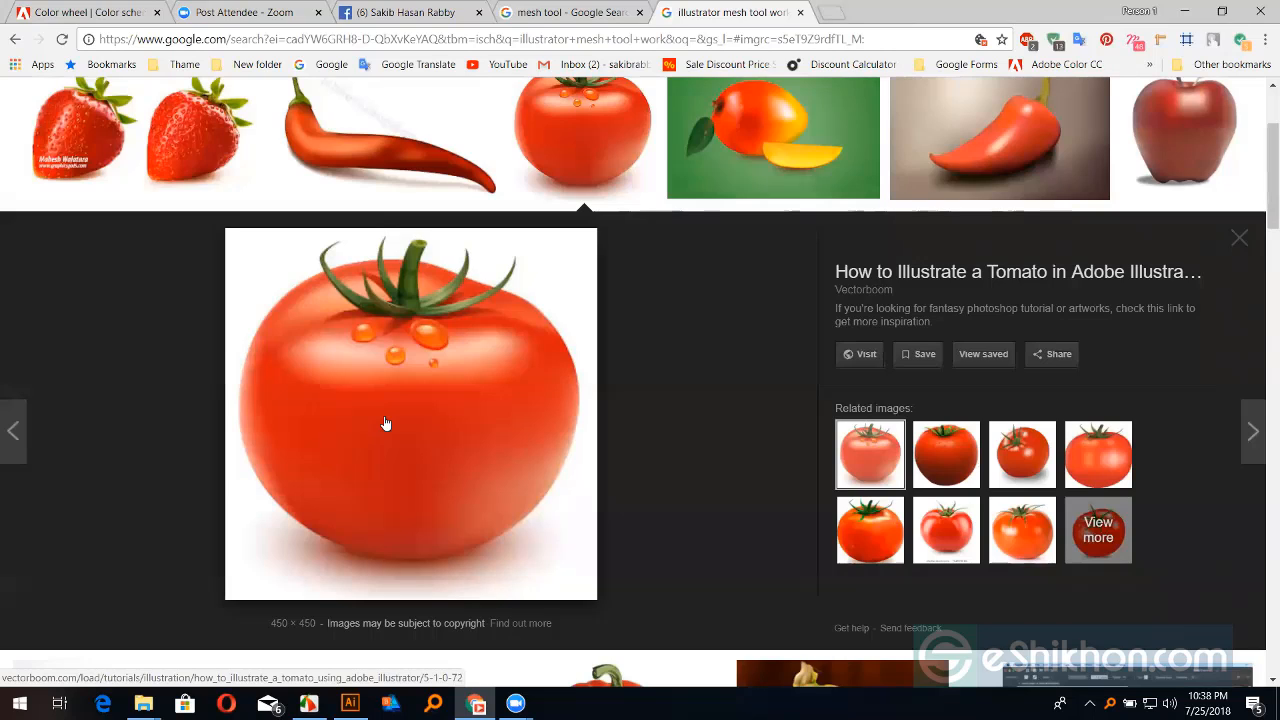
Step: Copy the Vectorboom tomato image, paste it onto the Illustrator artboard, deselect it, and move the floating shape tools clear of it
right_click(386, 424)
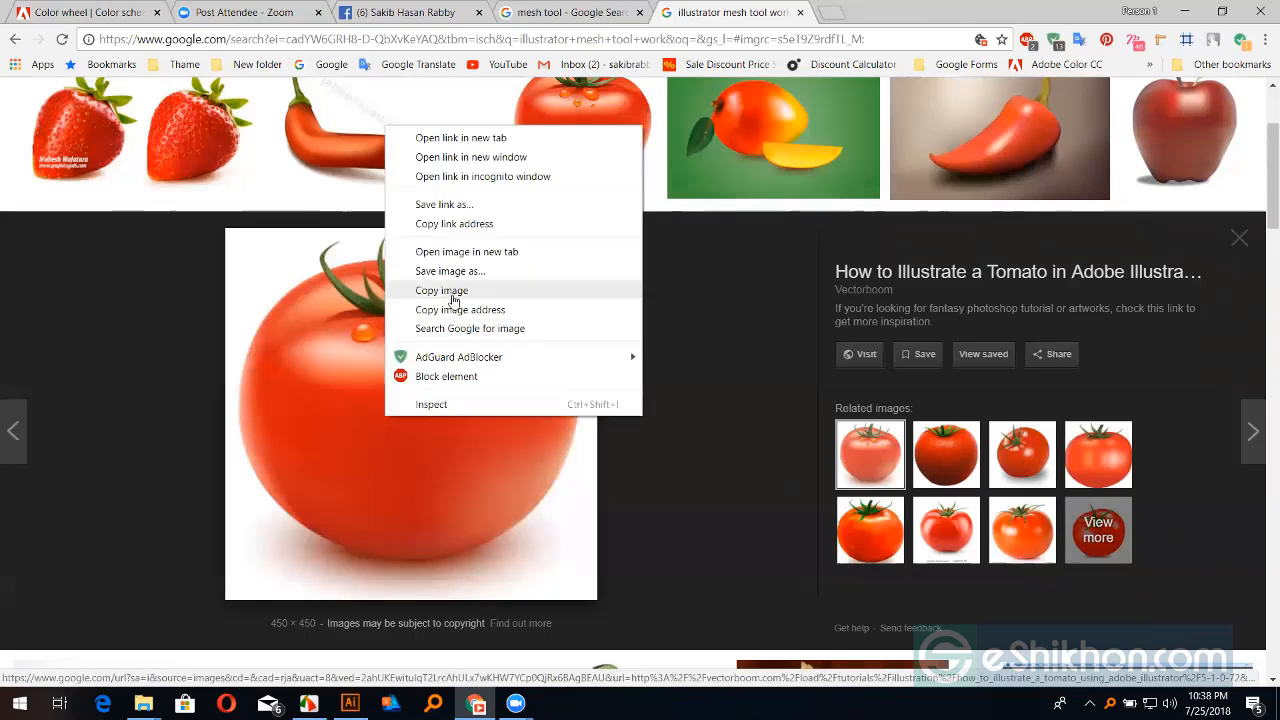
click(450, 290)
click(349, 703)
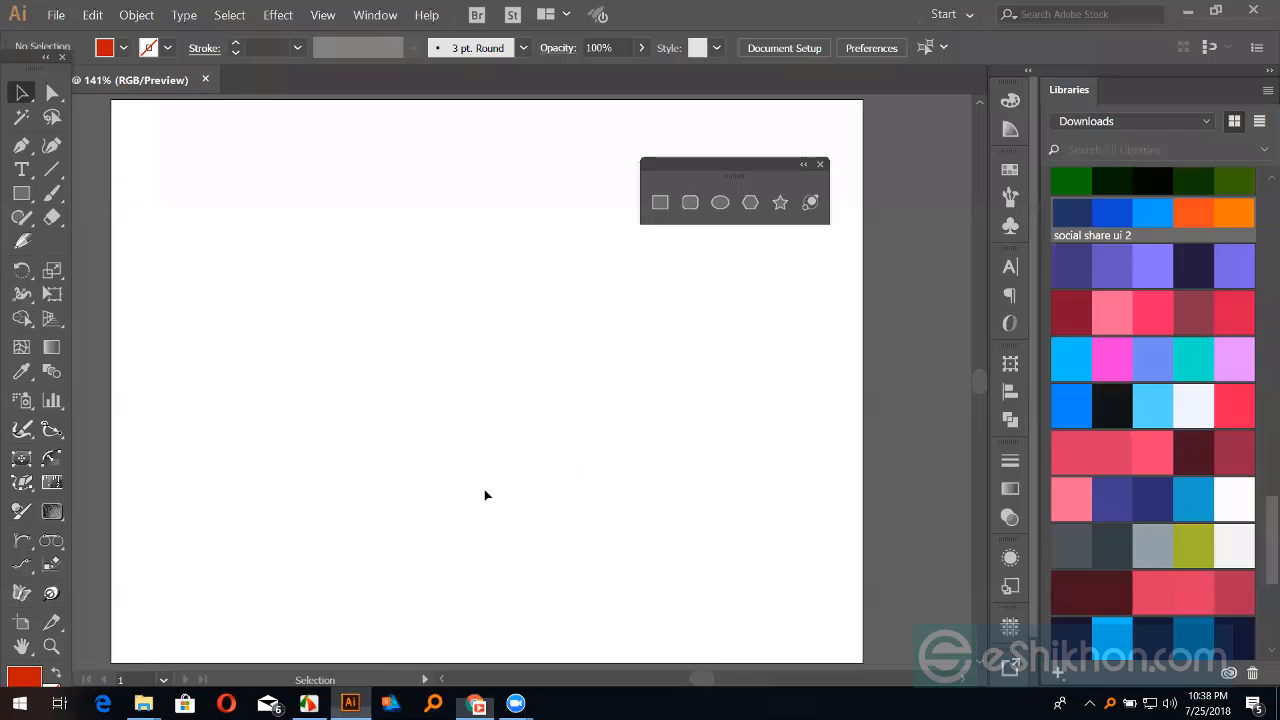
key(ctrl+v)
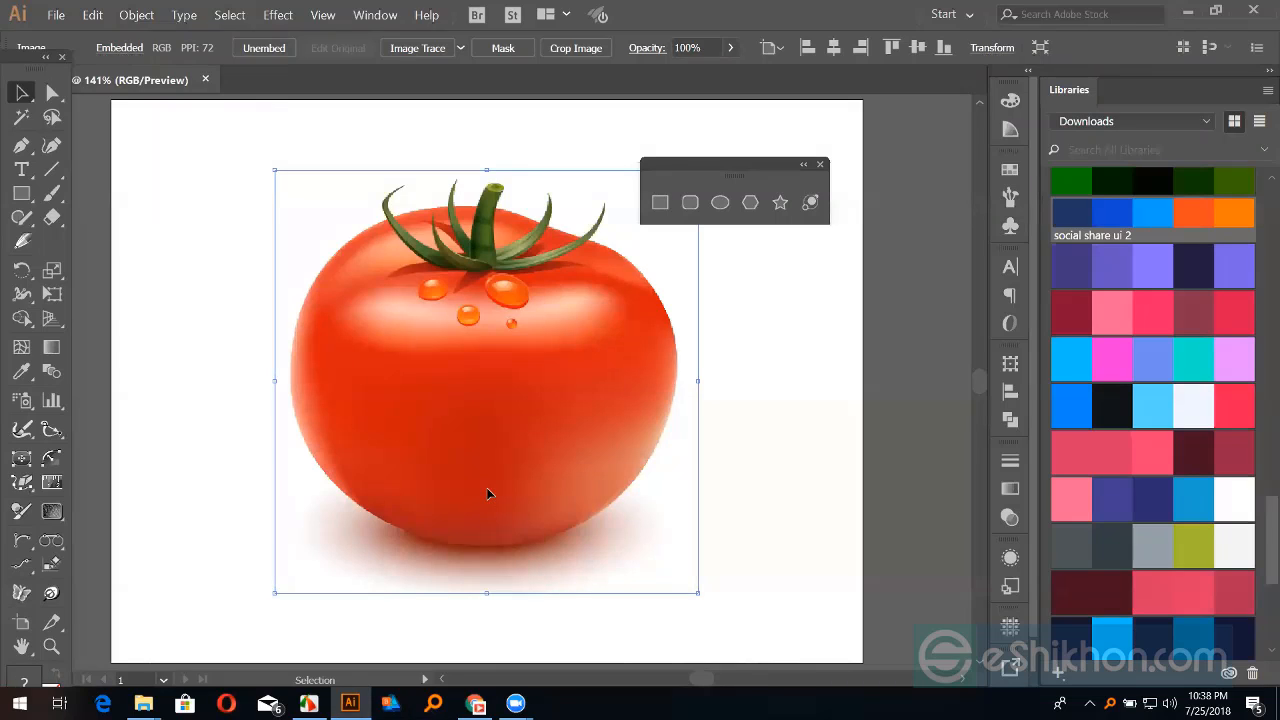
key(ctrl+shift+a)
drag(738, 182, 836, 157)
click(475, 703)
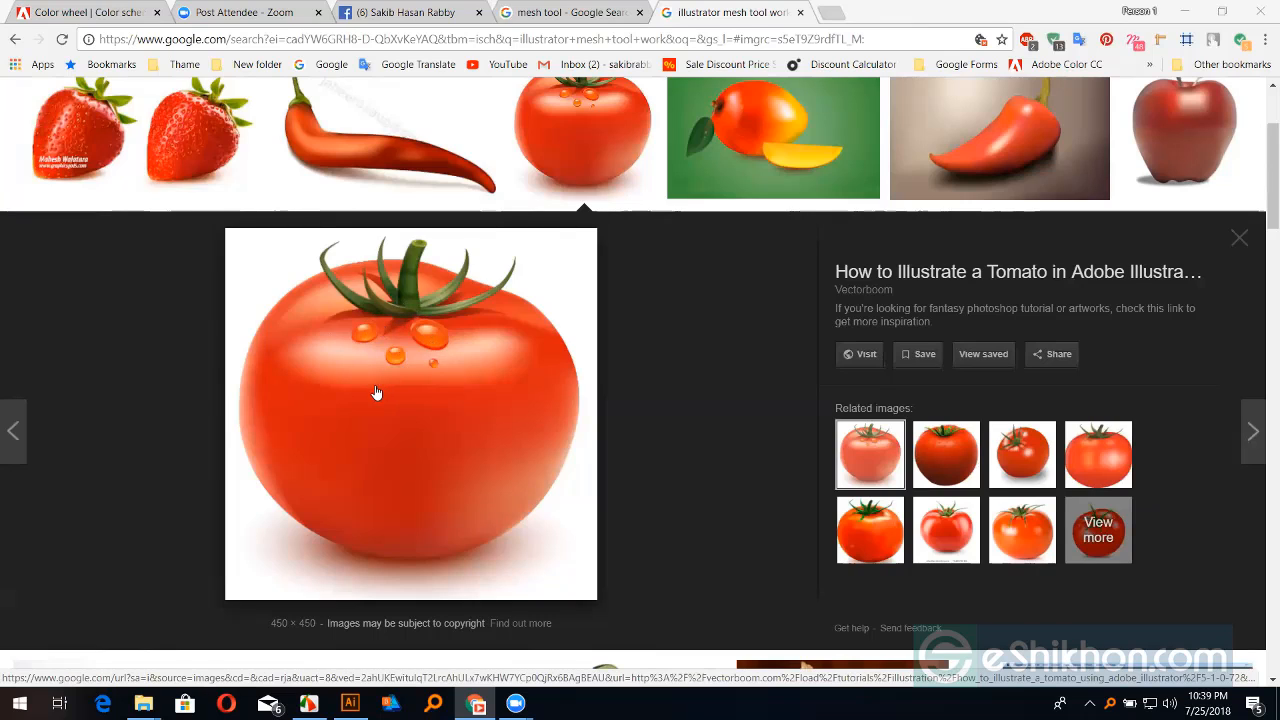
click(349, 703)
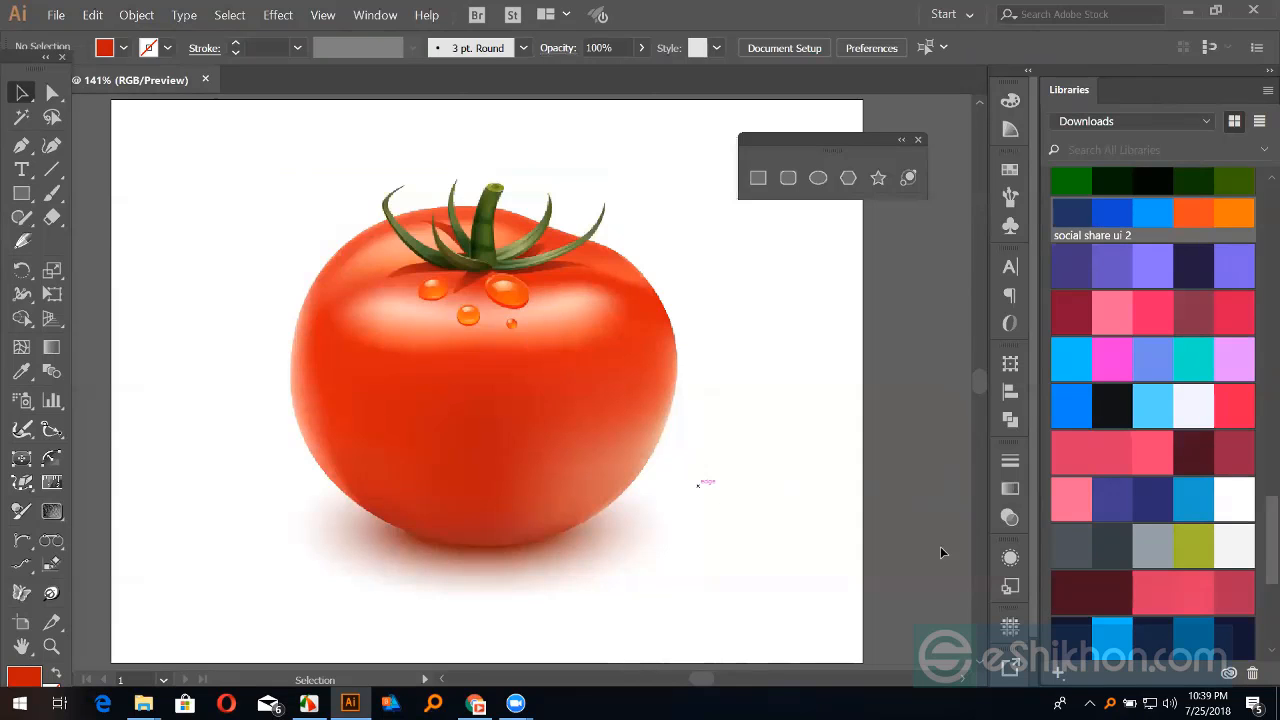
Step: Look through the available panels for Layers and open the Layers panel
scroll(1032, 527, down, 1)
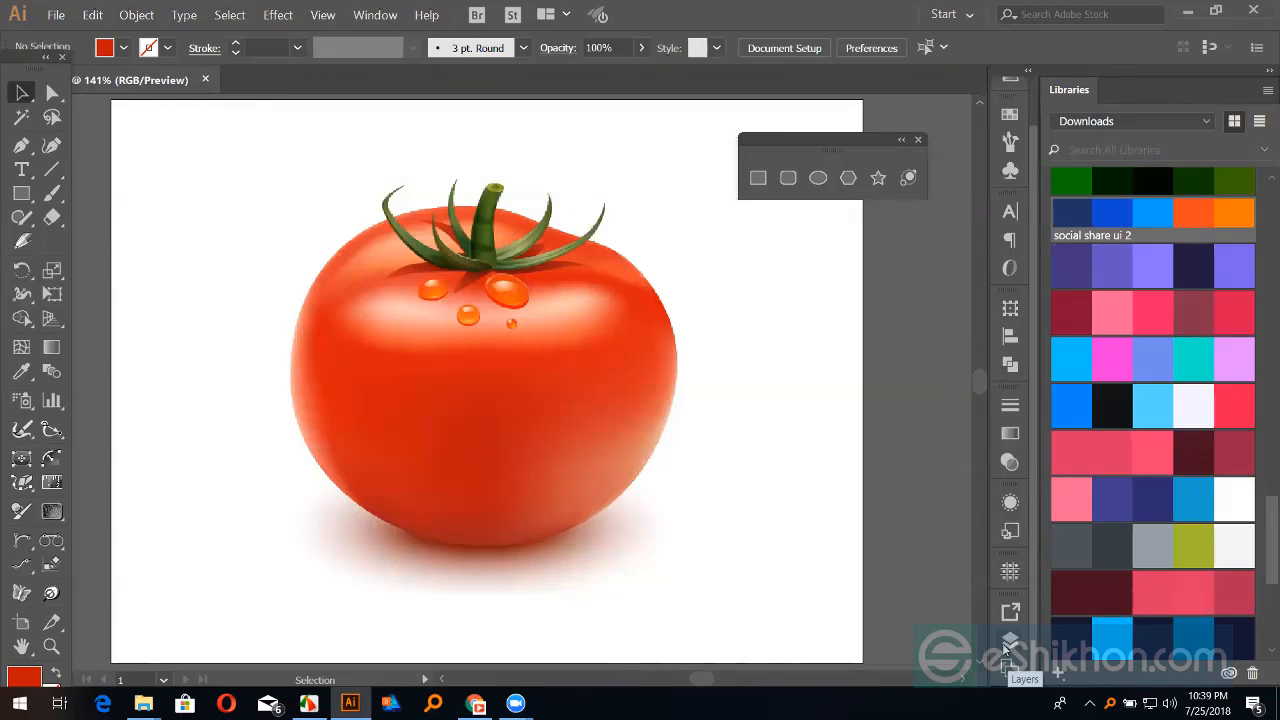
click(378, 18)
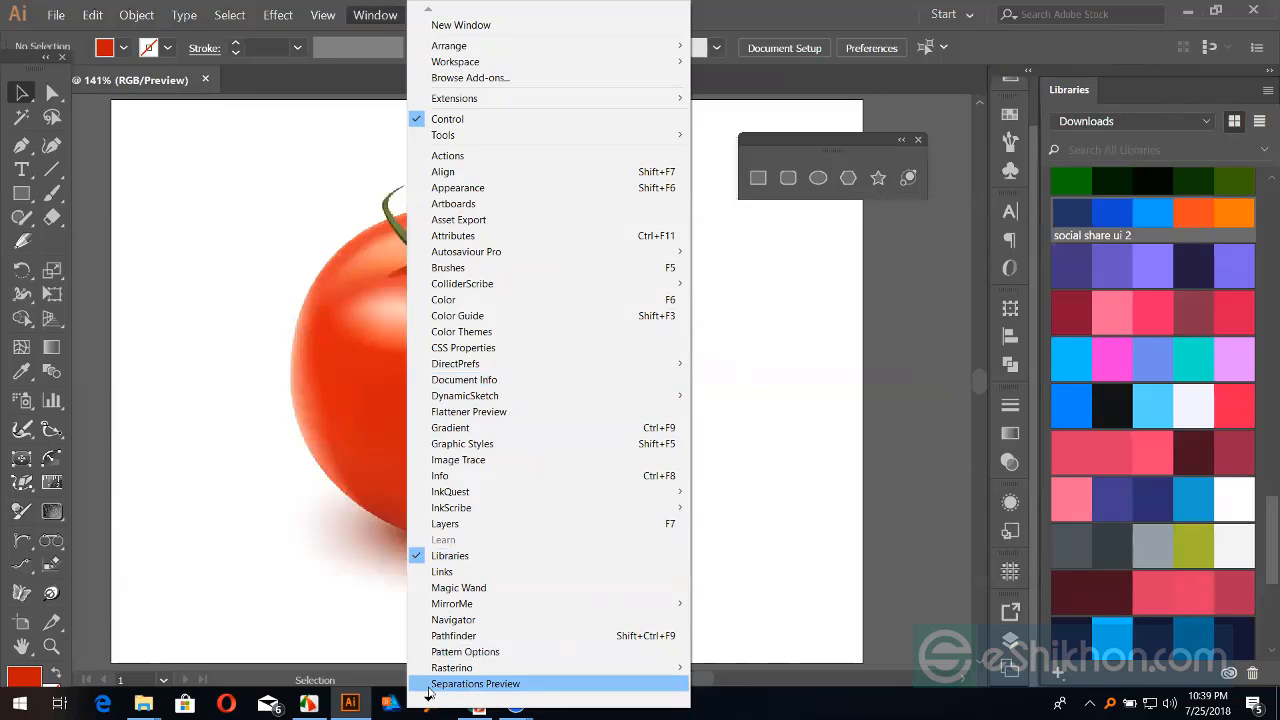
scroll(428, 692, down, 1)
scroll(428, 698, down, 3)
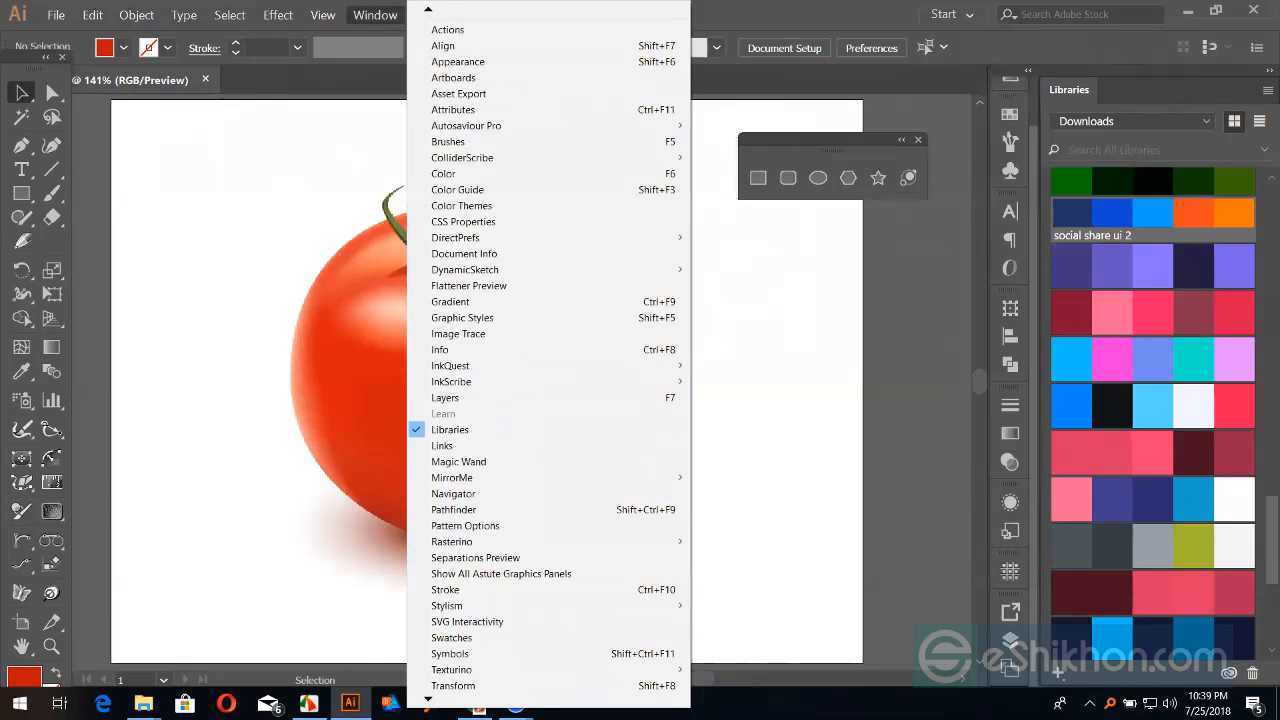
scroll(428, 698, down, 3)
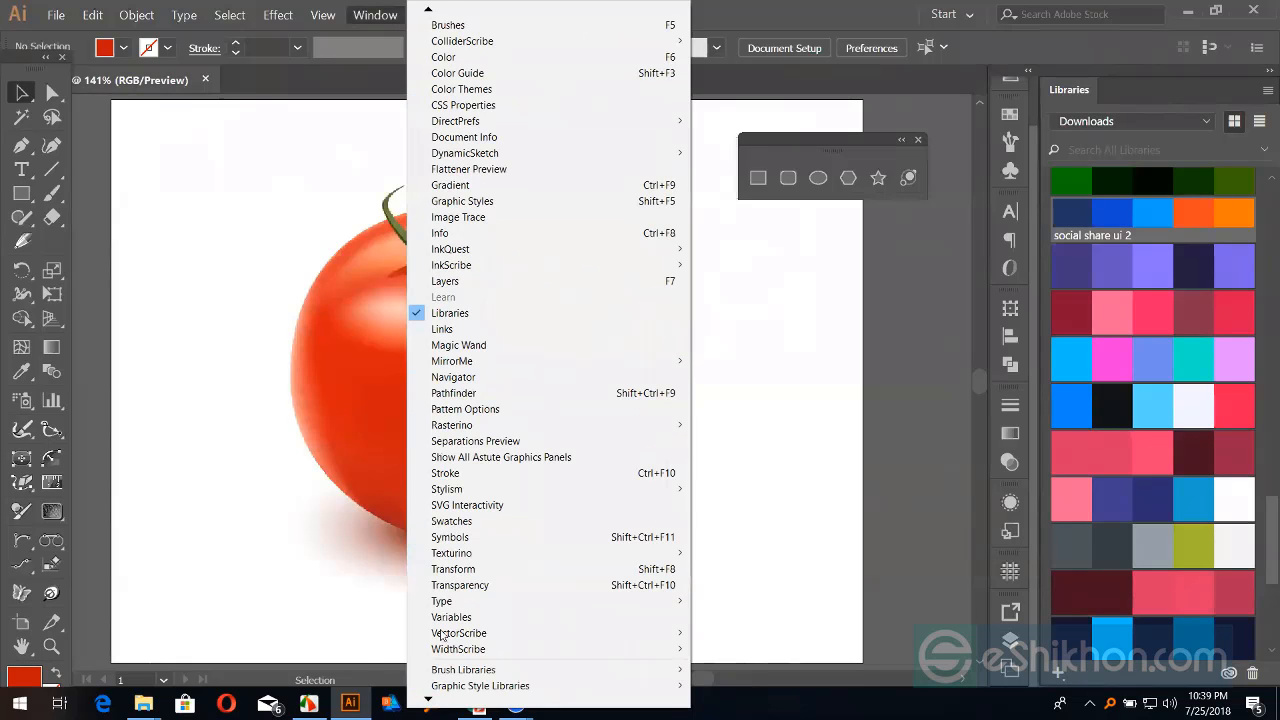
scroll(440, 635, down, 3)
mouse_move(428, 10)
scroll(465, 275, up, 1)
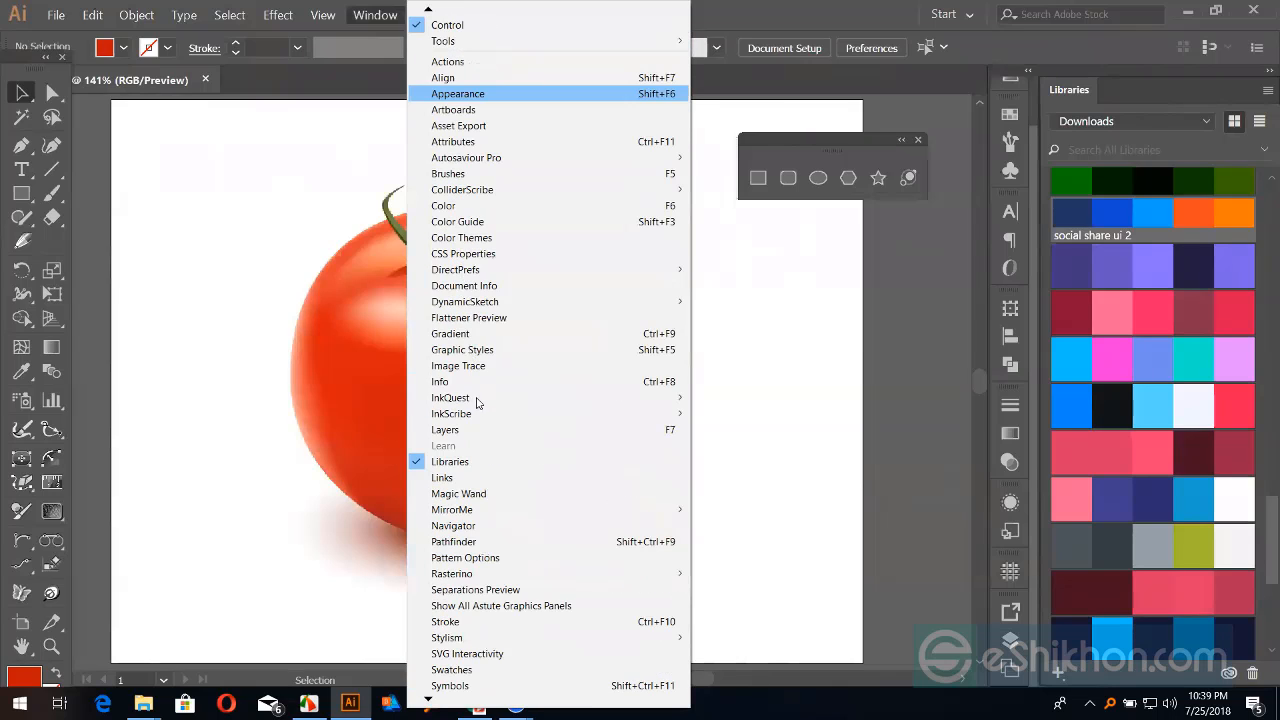
mouse_move(425, 697)
scroll(430, 687, down, 2)
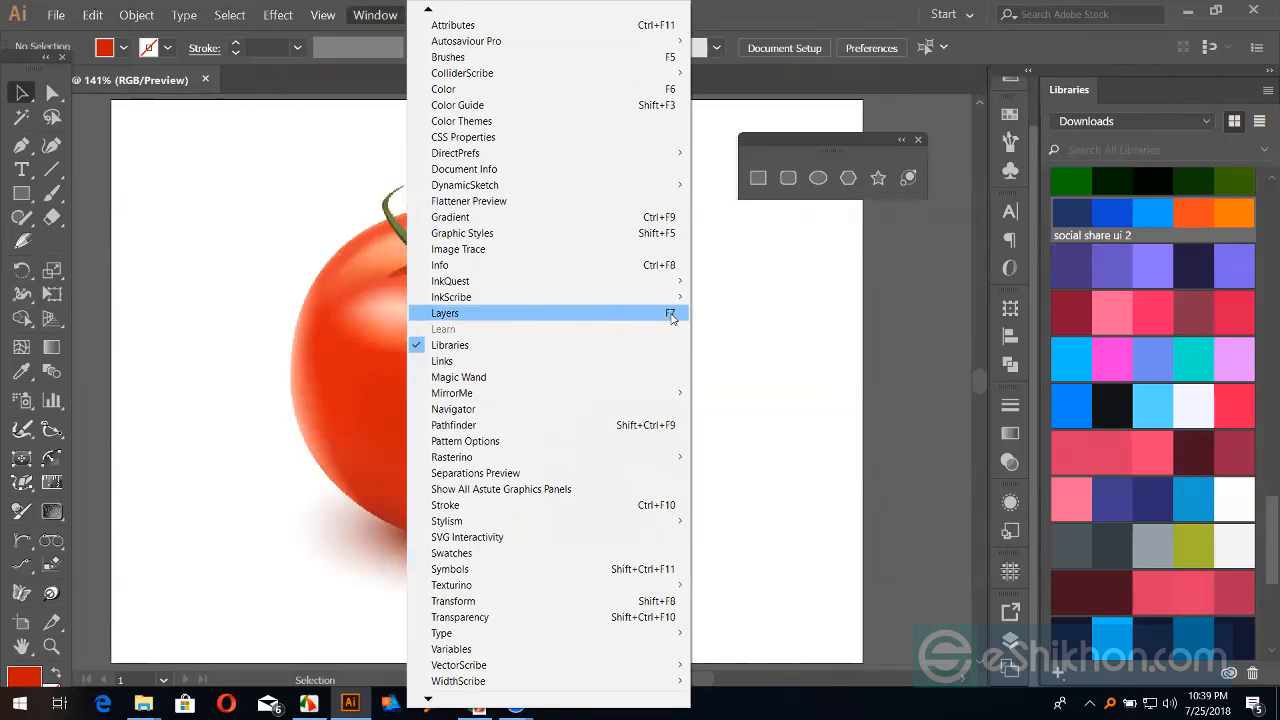
click(874, 662)
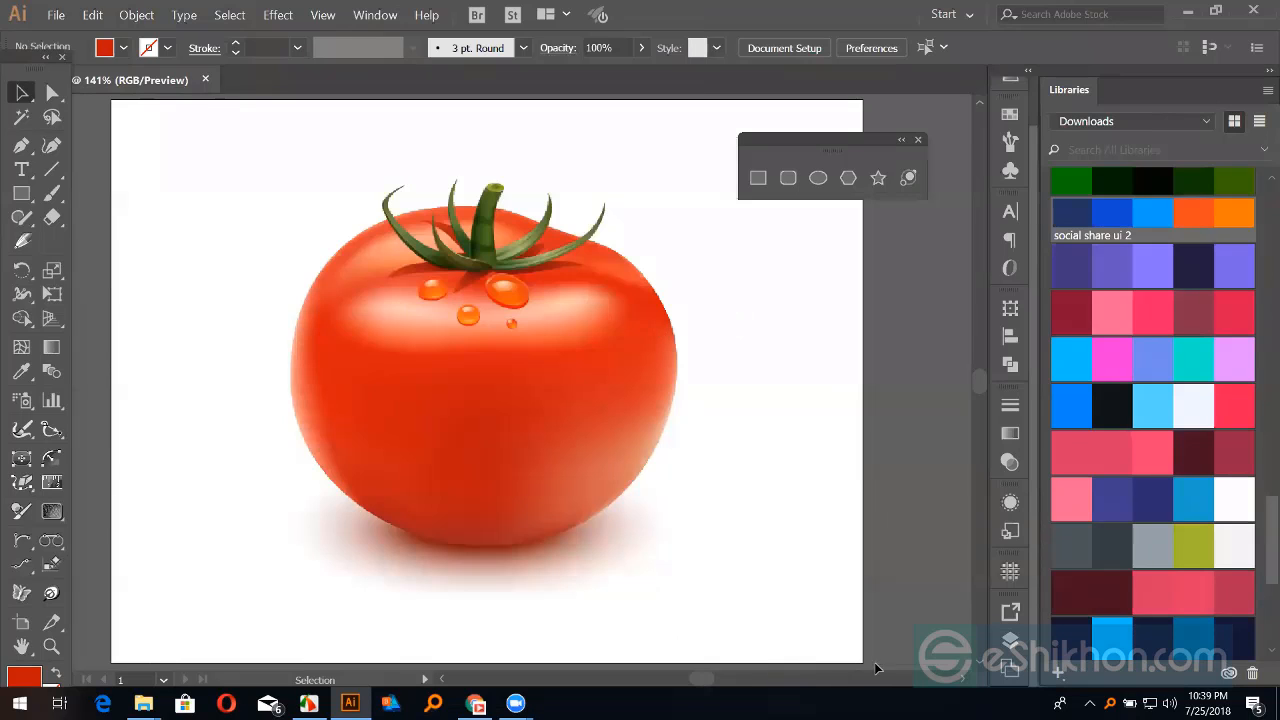
click(1020, 646)
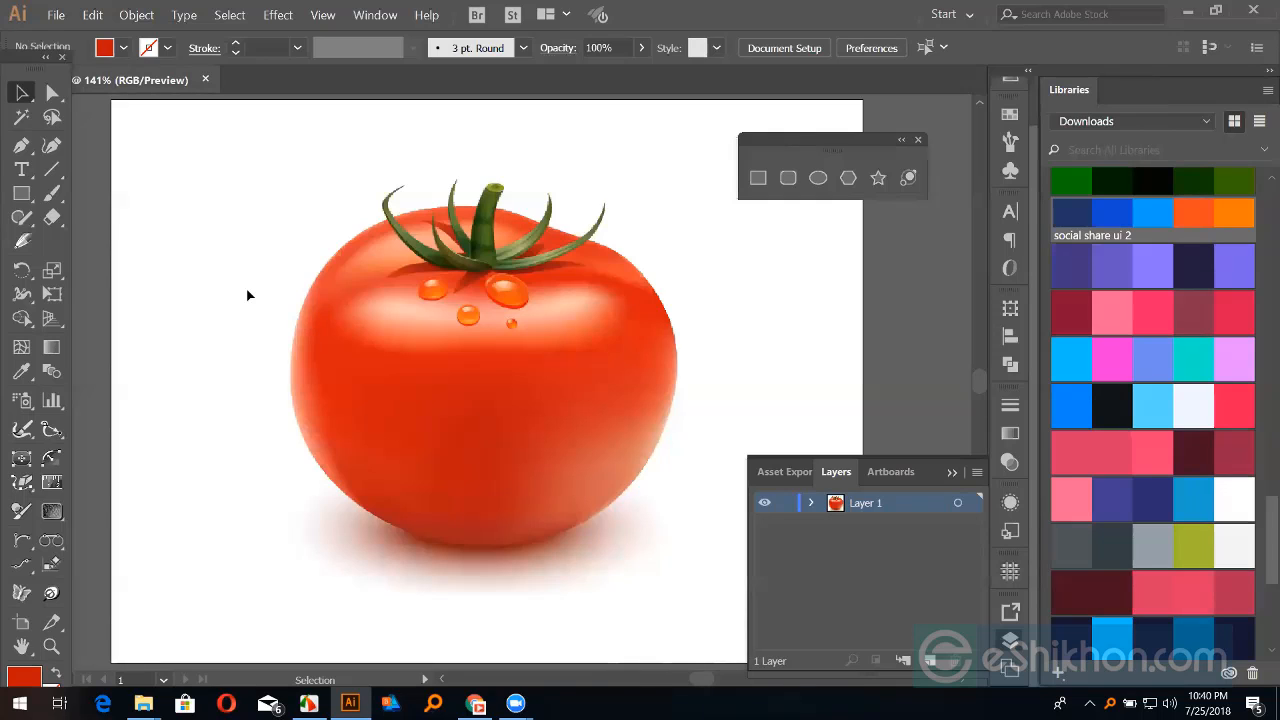
Step: Draw two red rectangles, one over the tomato's left side and a smaller one above it, and expand Layer 1's contents
key(m)
drag(237, 273, 384, 458)
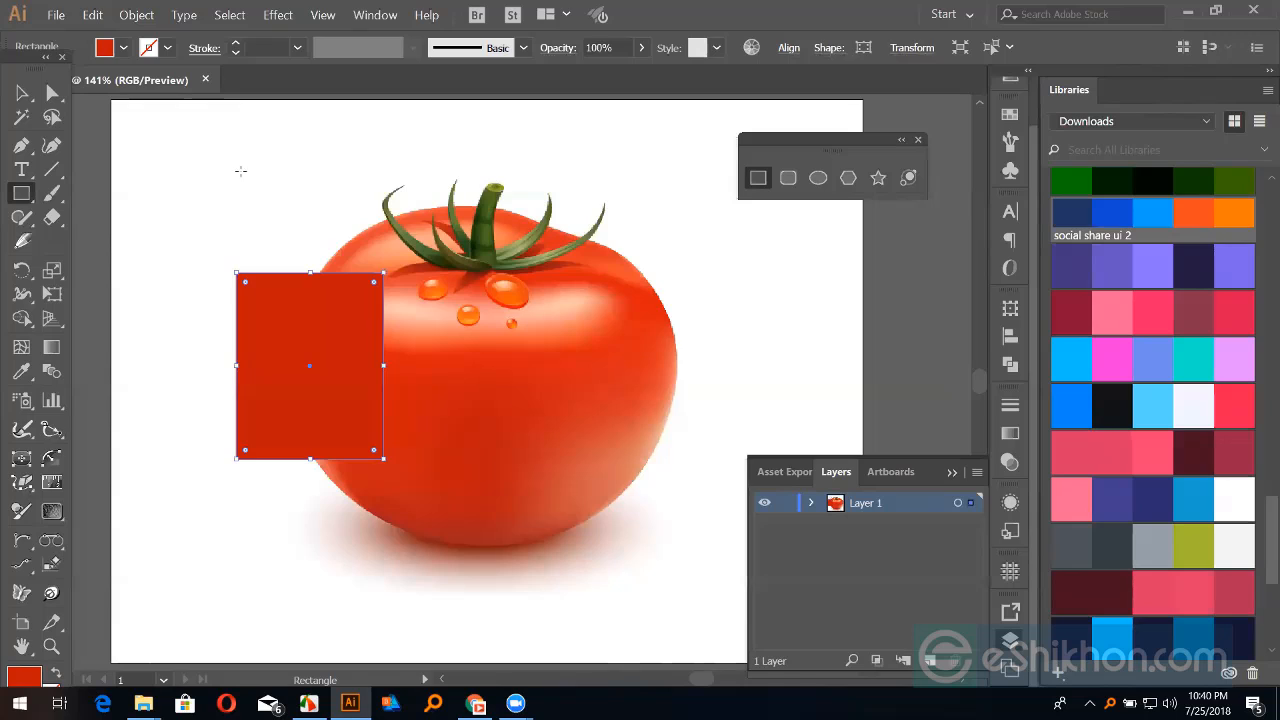
drag(239, 163, 321, 225)
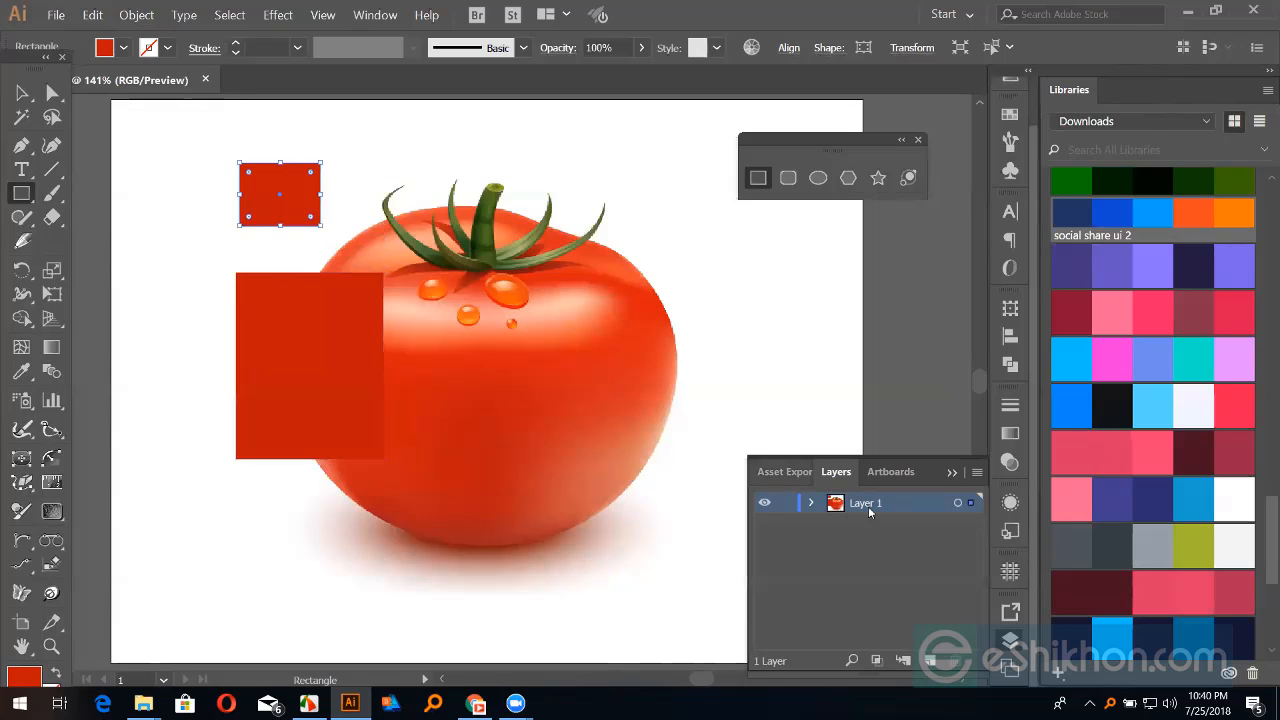
click(812, 504)
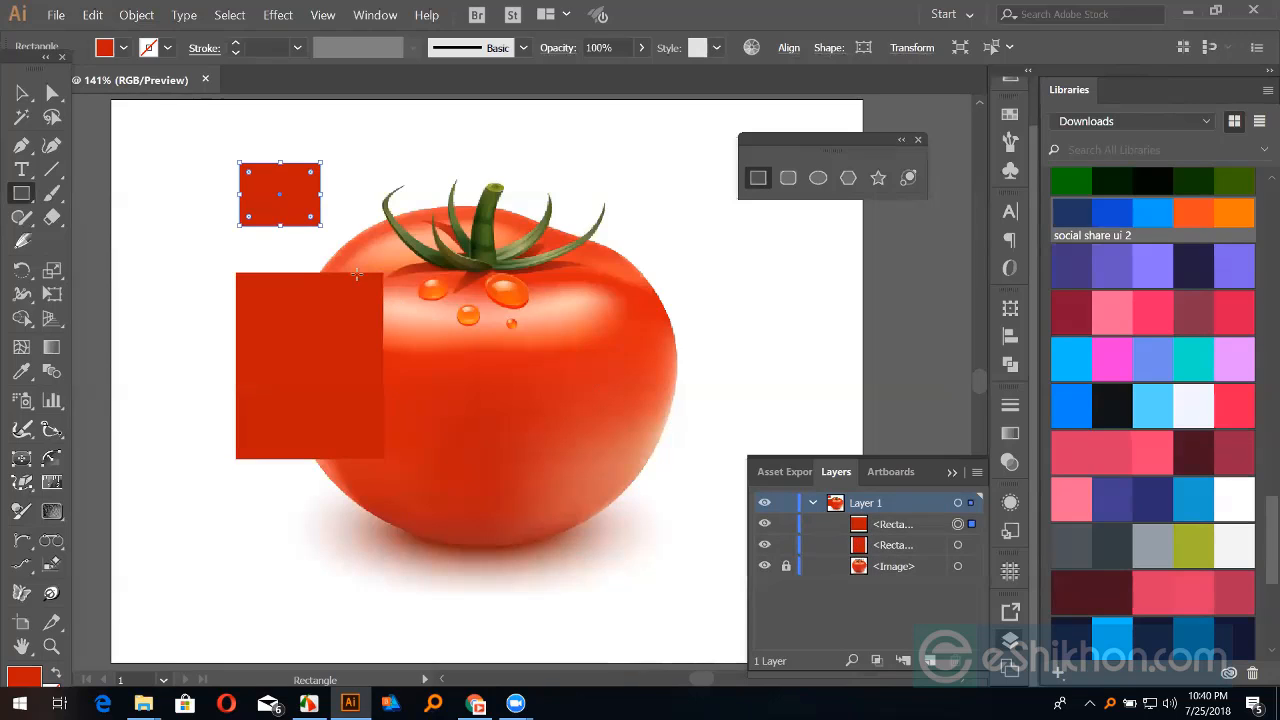
Step: Delete both red rectangles from Layer 1 and collapse the layer's contents
click(876, 545)
click(880, 524)
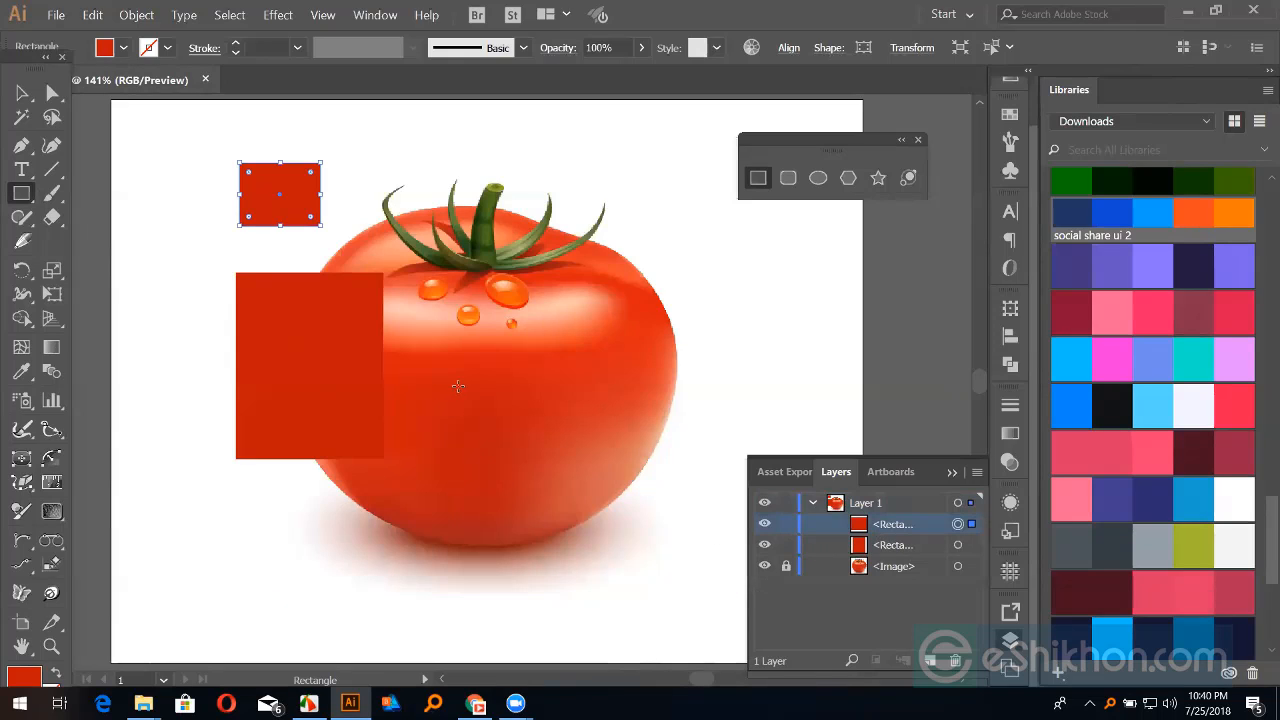
shift+click(890, 545)
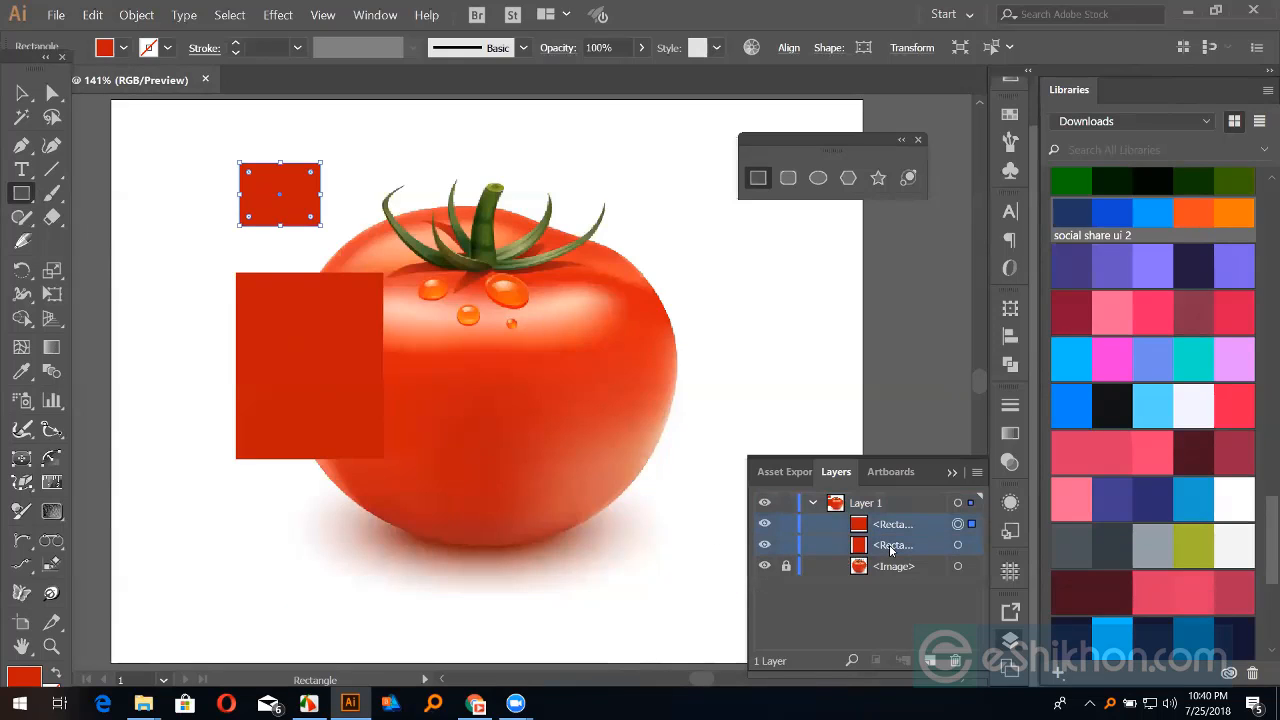
key(Delete)
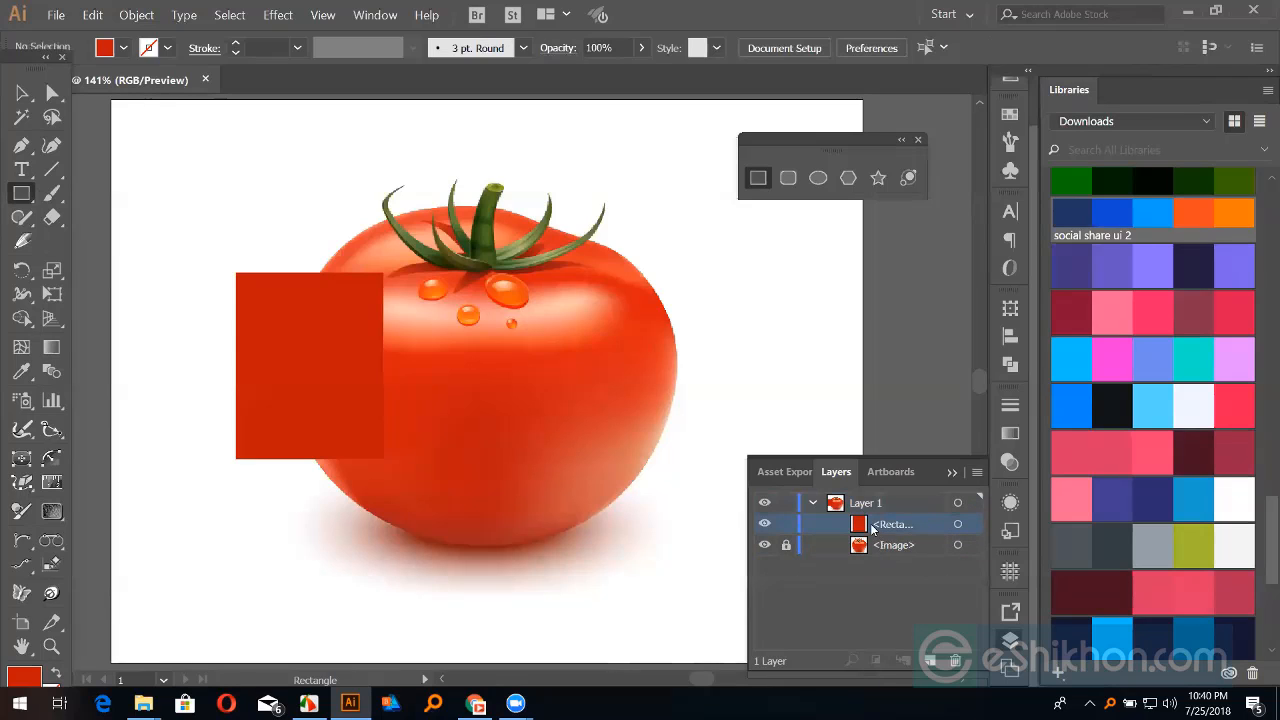
click(958, 524)
key(Delete)
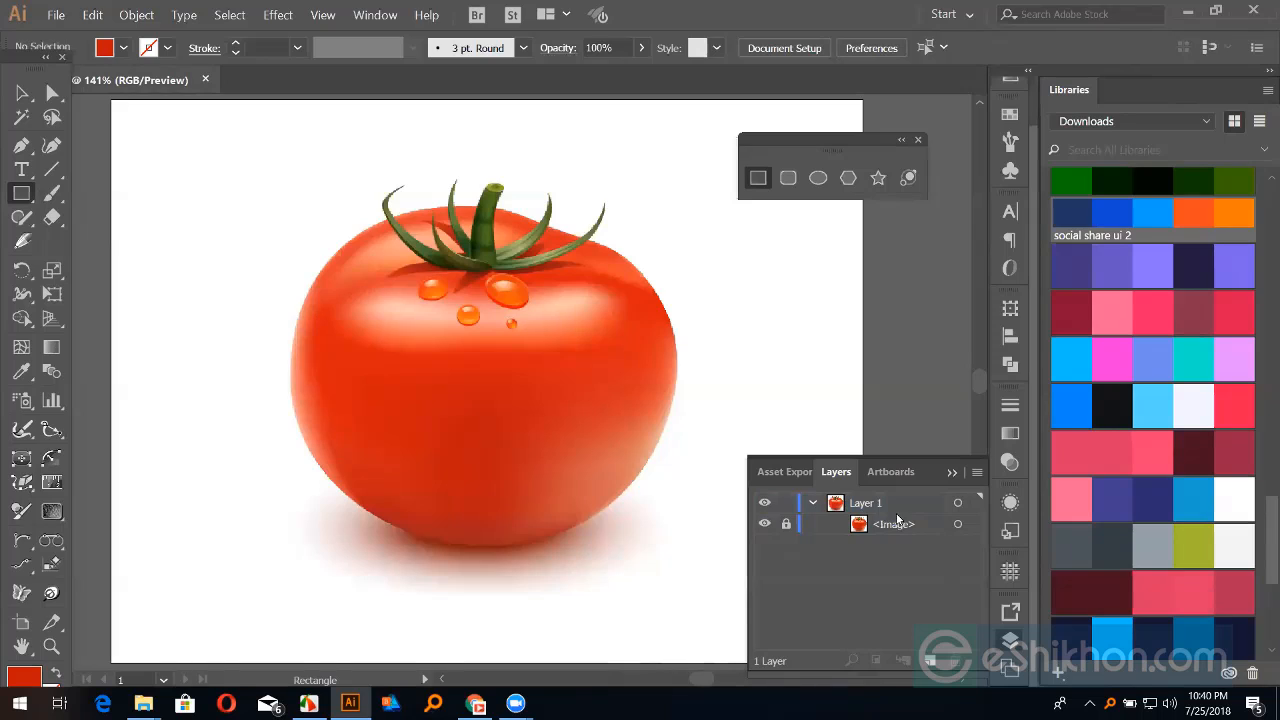
click(813, 503)
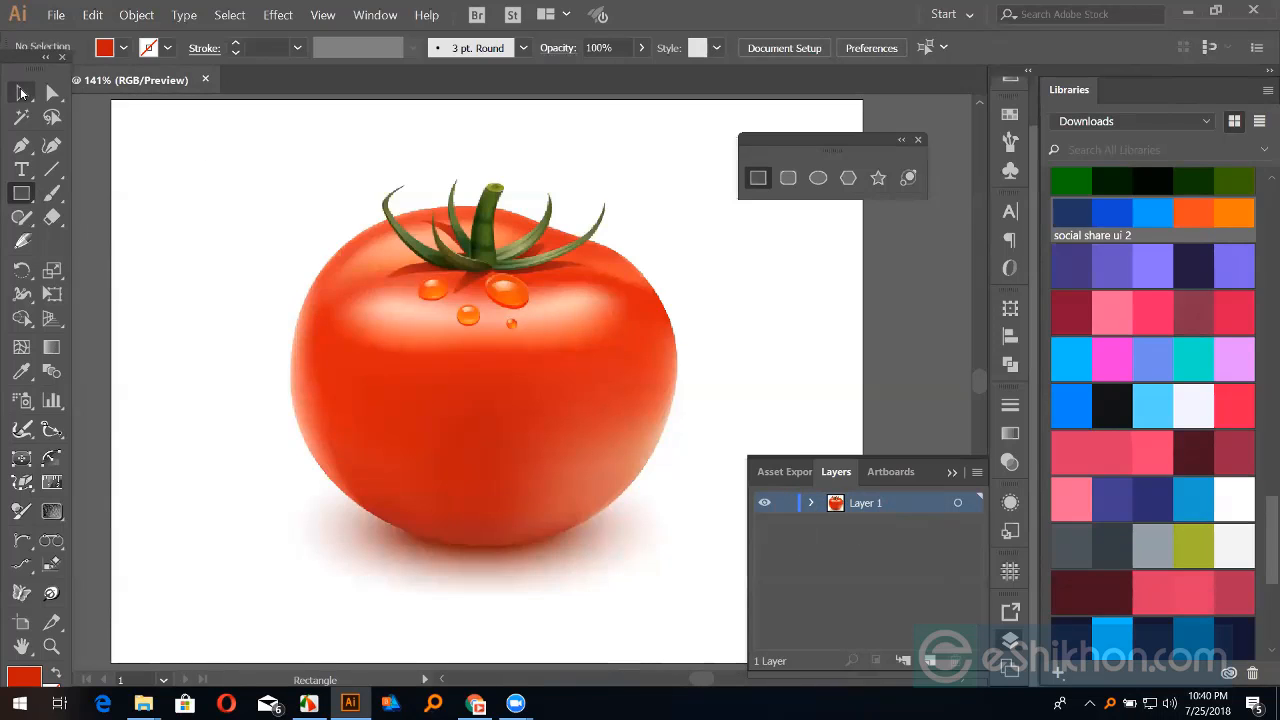
Step: Lock Layer 1 with the tomato image and add a new layer above it
click(21, 93)
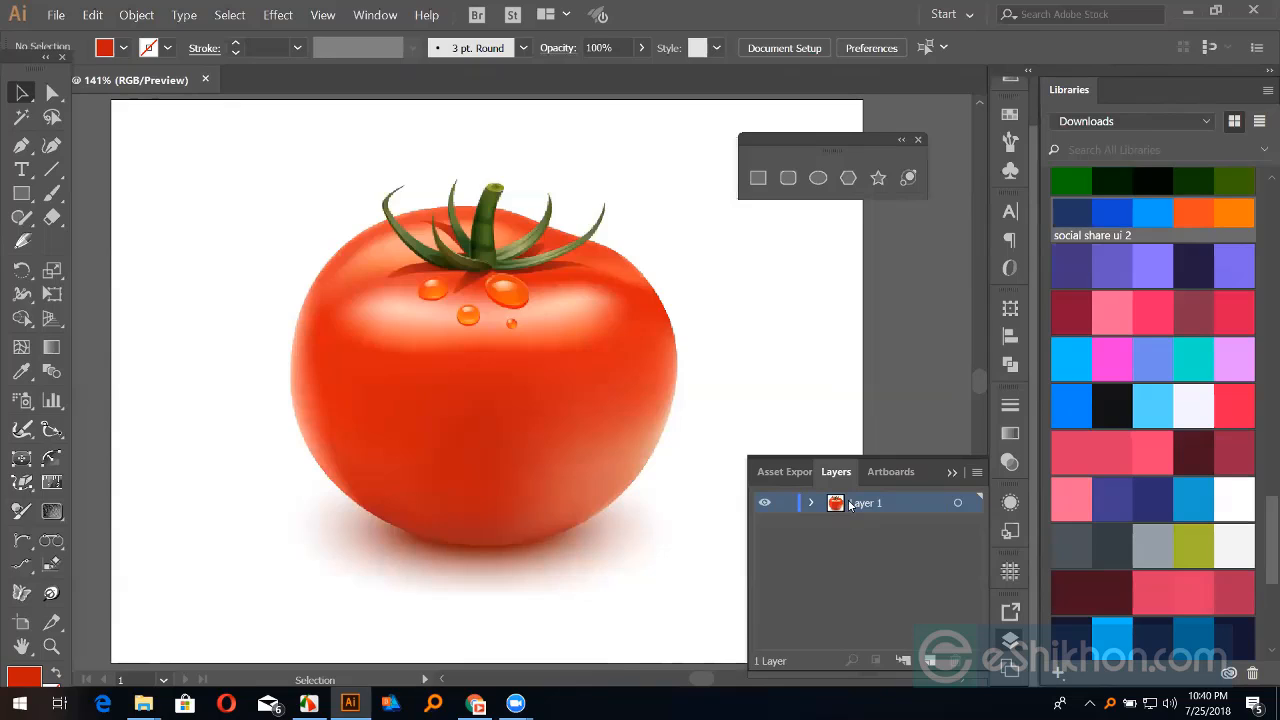
click(786, 505)
click(930, 661)
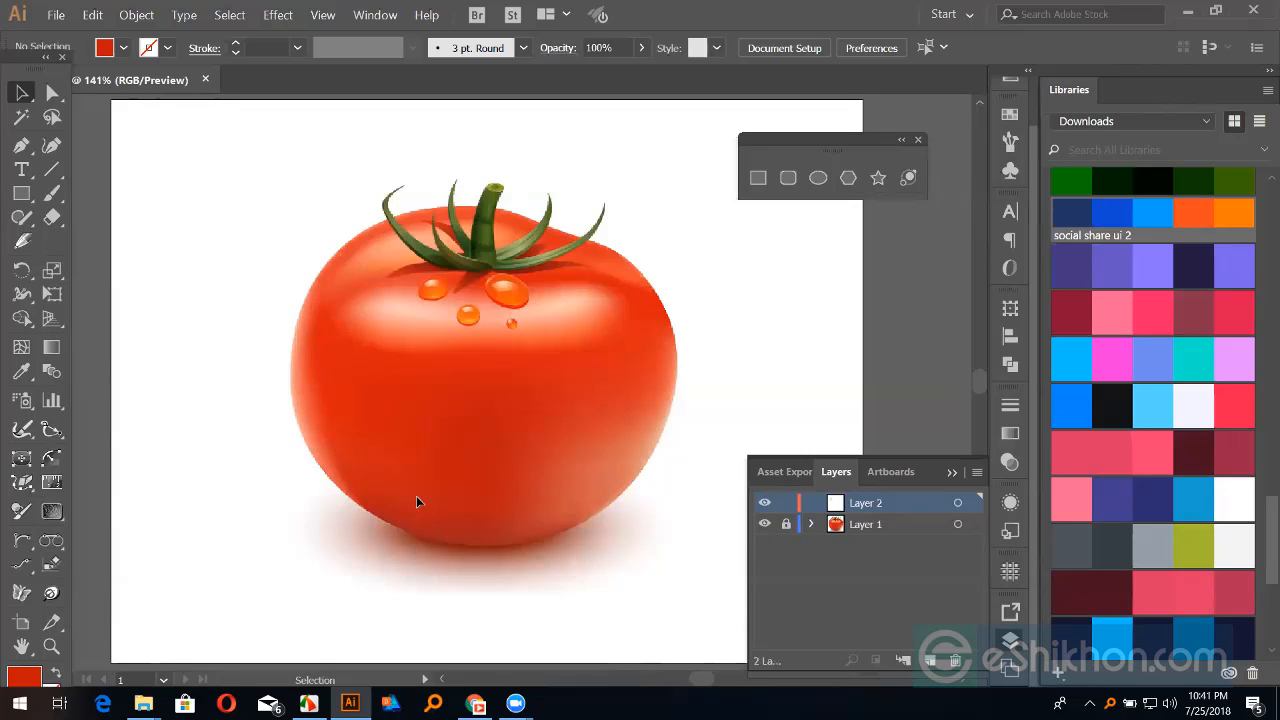
Step: Turn off the Preview option for Layer 1 in its layer options
double_click(910, 522)
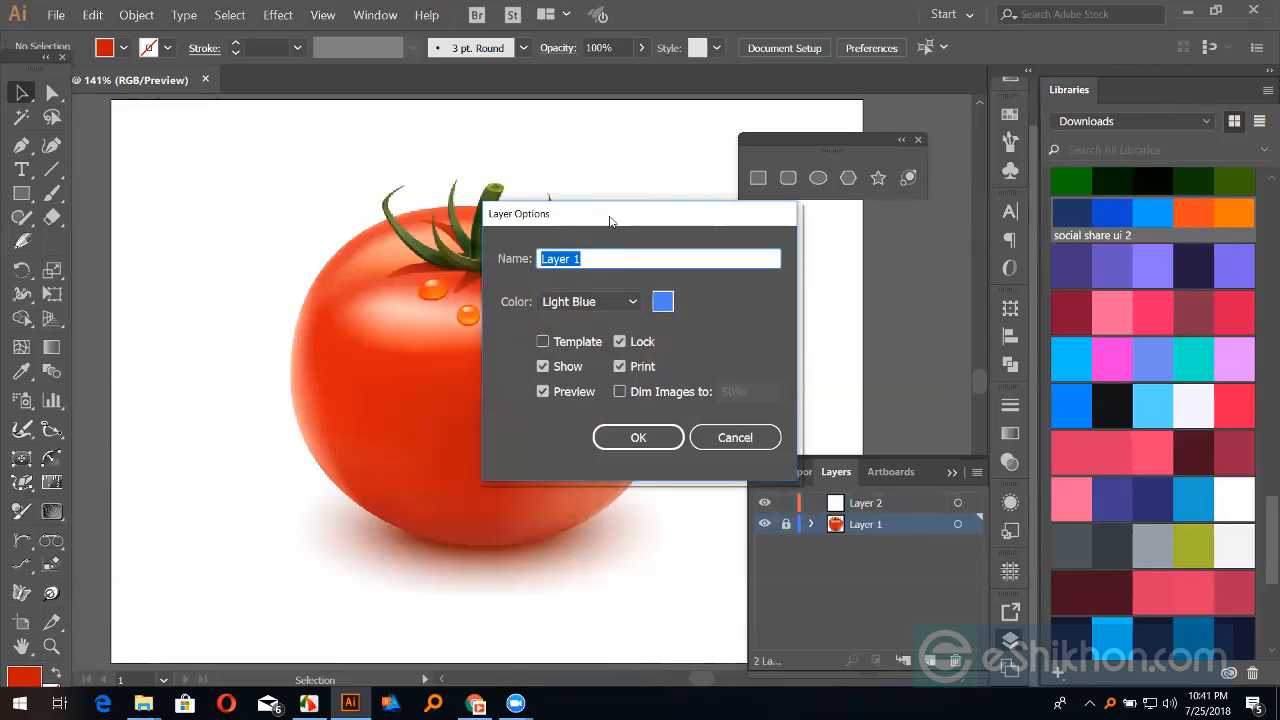
drag(550, 224, 847, 234)
click(839, 401)
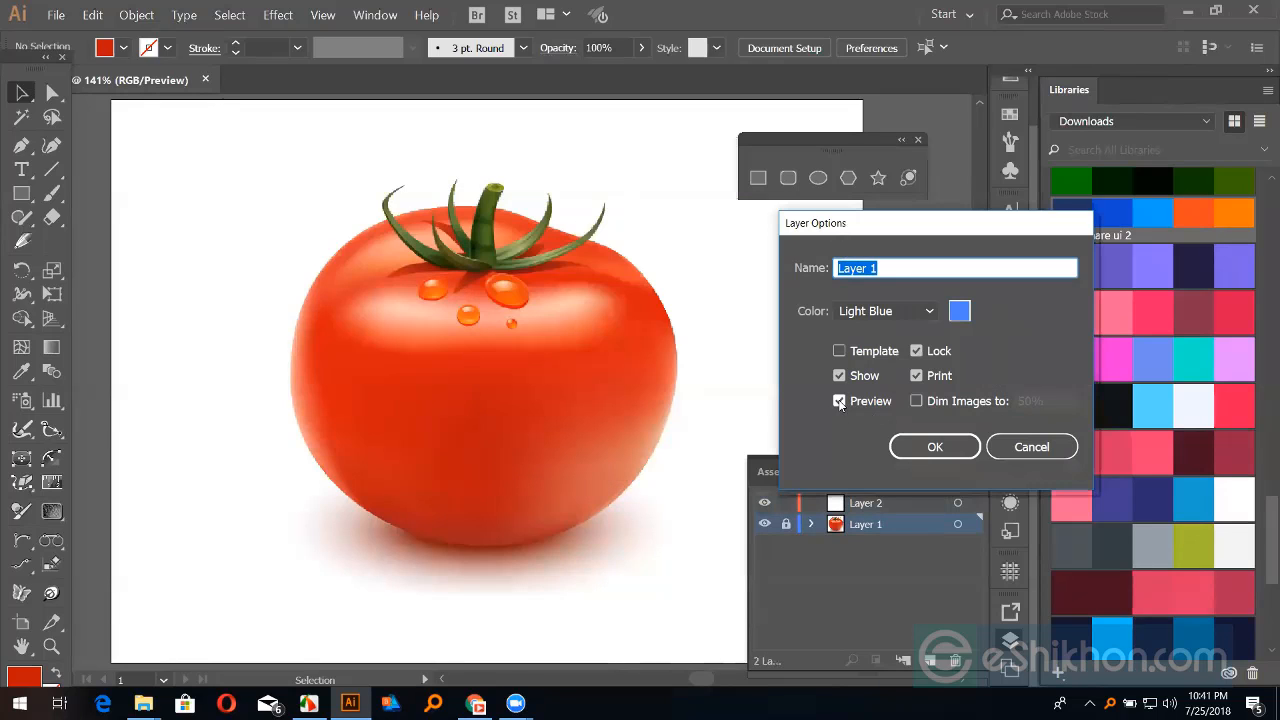
click(839, 401)
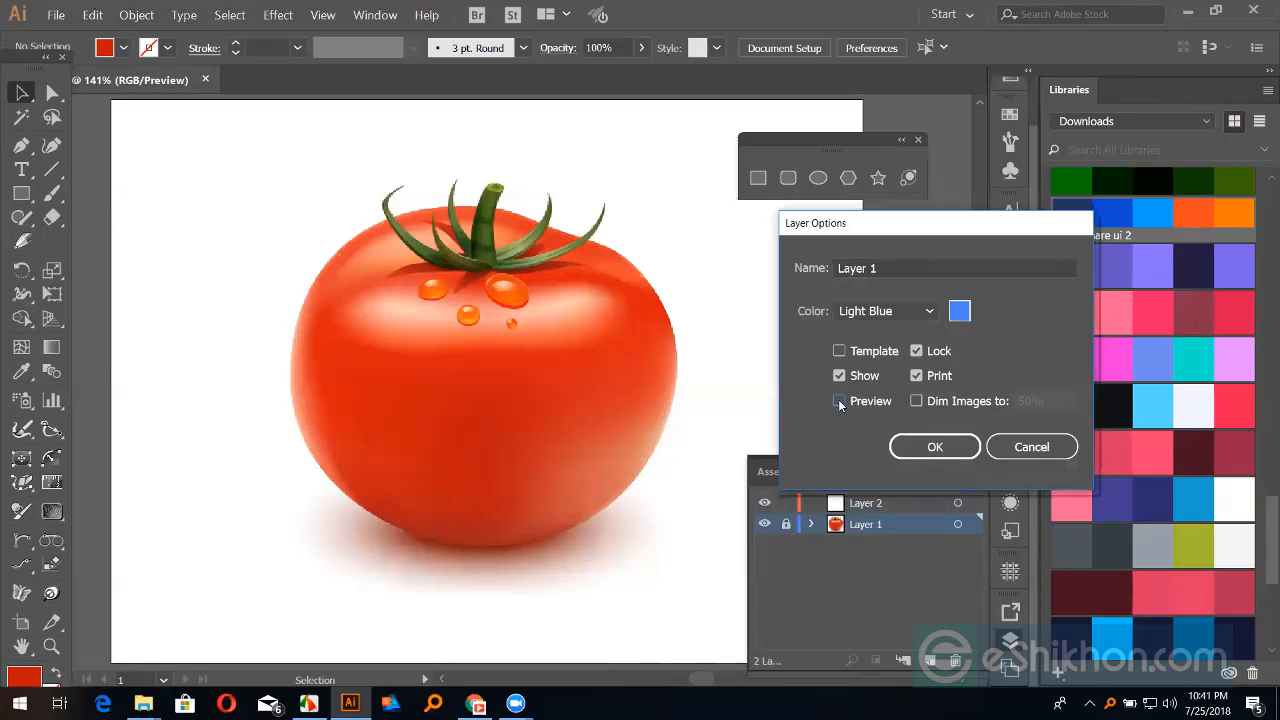
click(934, 446)
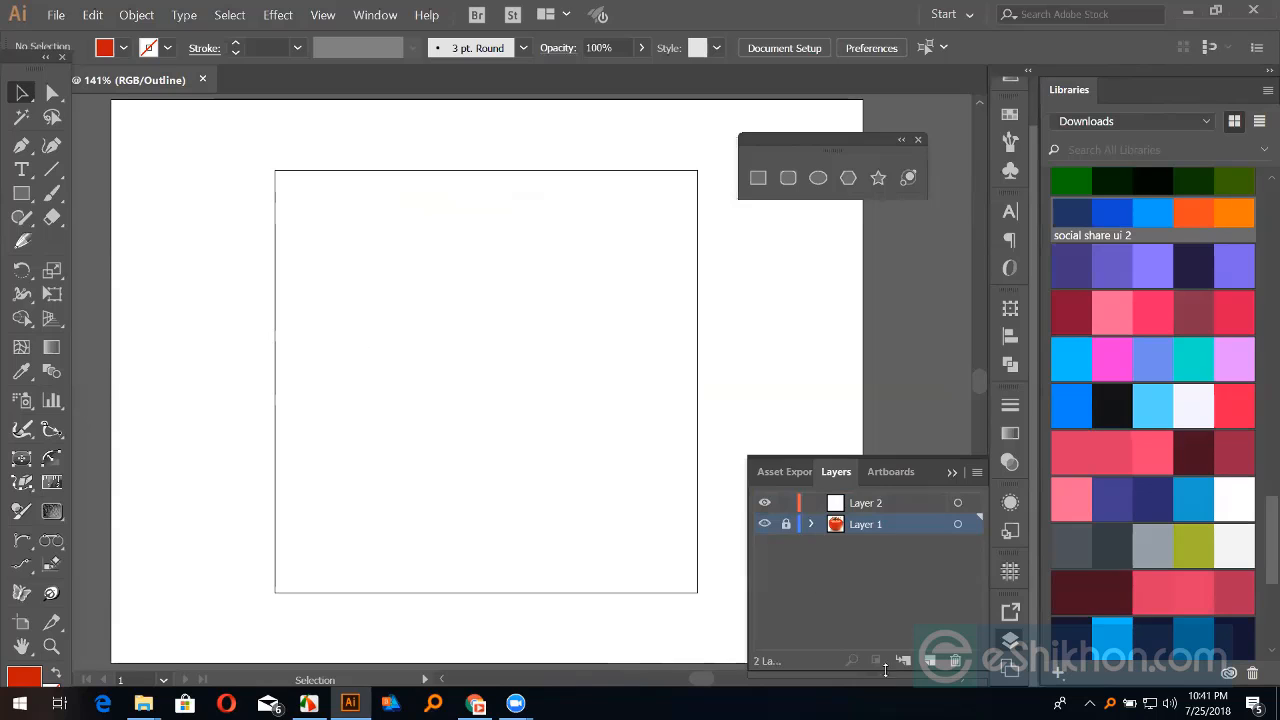
Step: Turn the Preview option for Layer 1 back on in its layer options
double_click(892, 522)
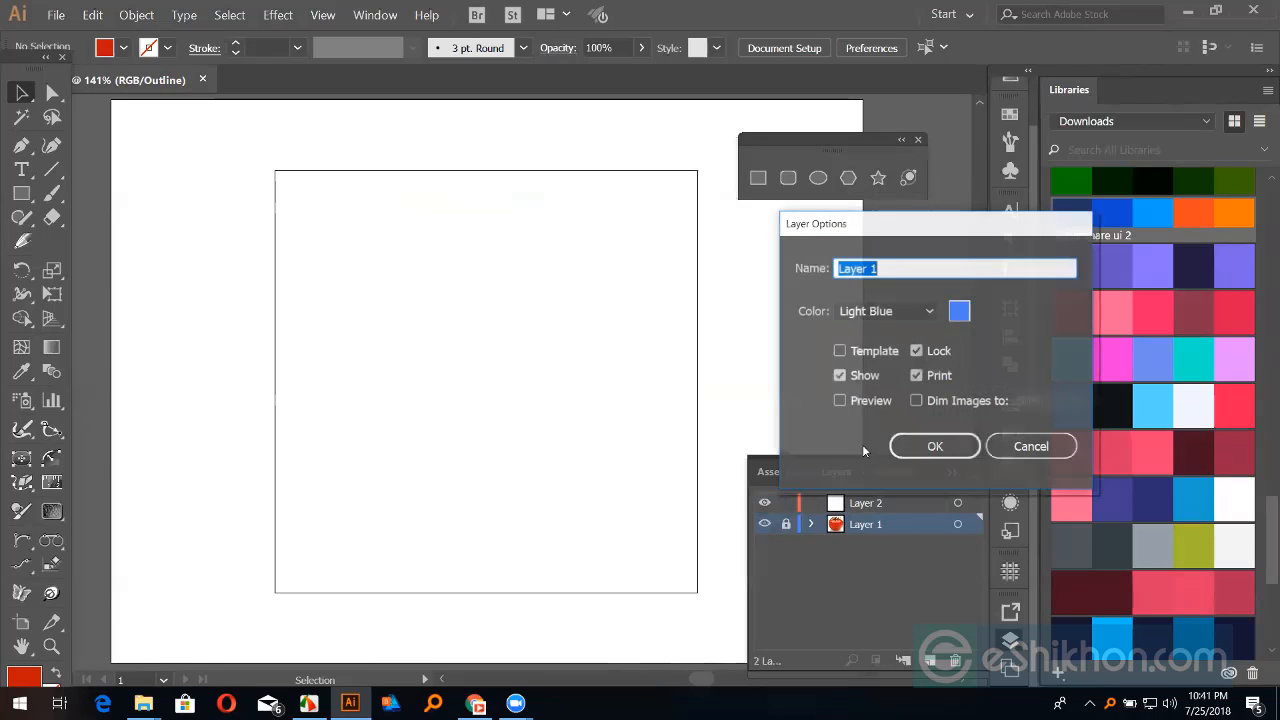
click(840, 401)
click(932, 448)
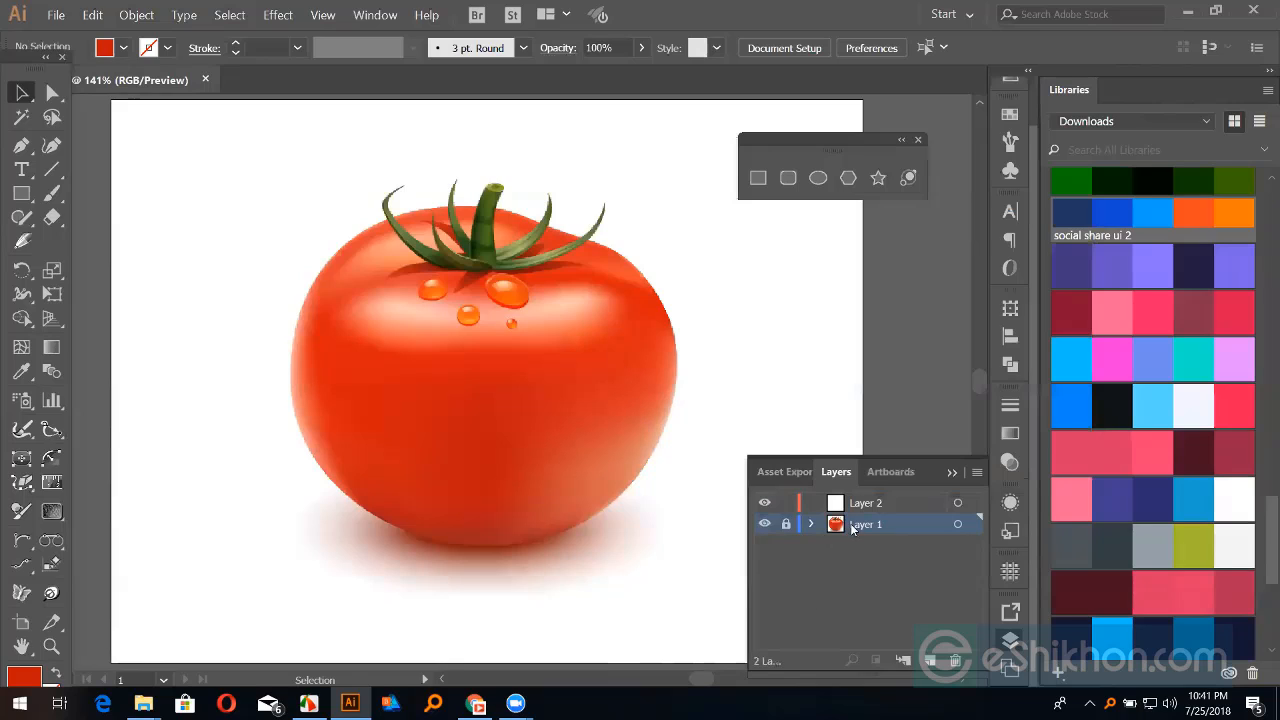
Step: On Layer 2, start a Pen tool outline along the tomato's bottom edge and swap the fill and stroke colors
click(867, 508)
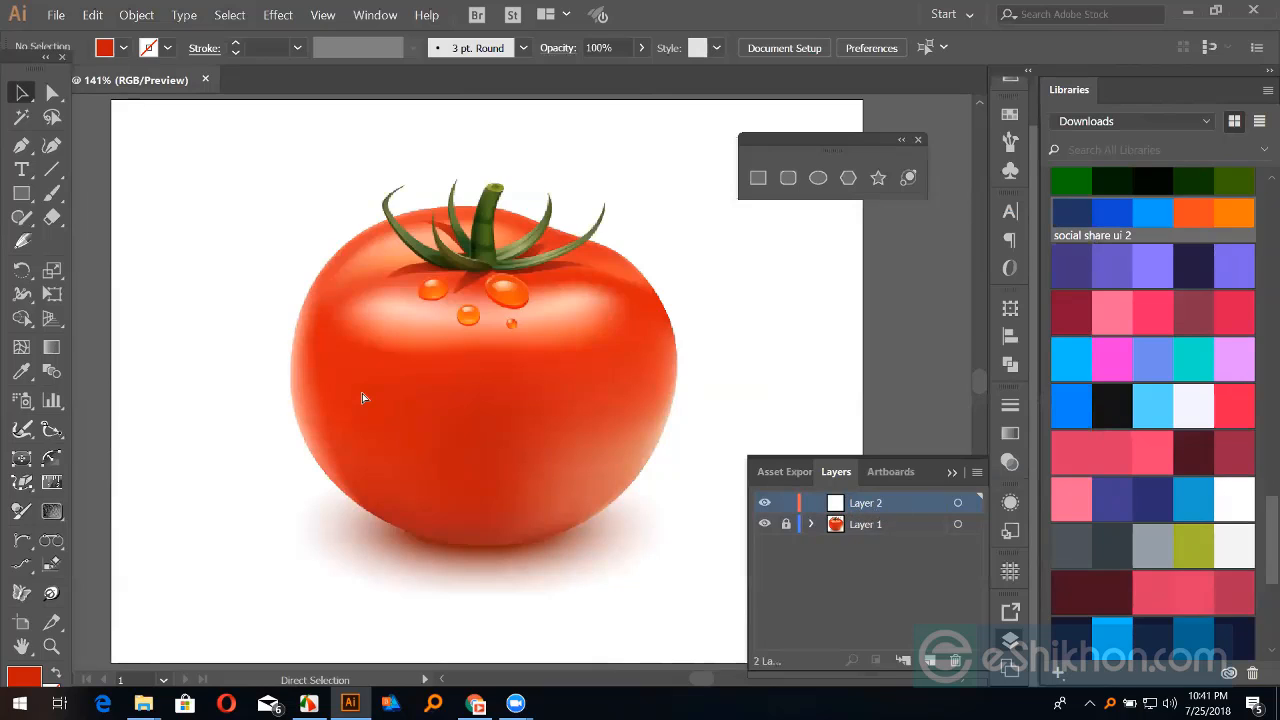
key(ctrl+equal)
key(ctrl+equal)
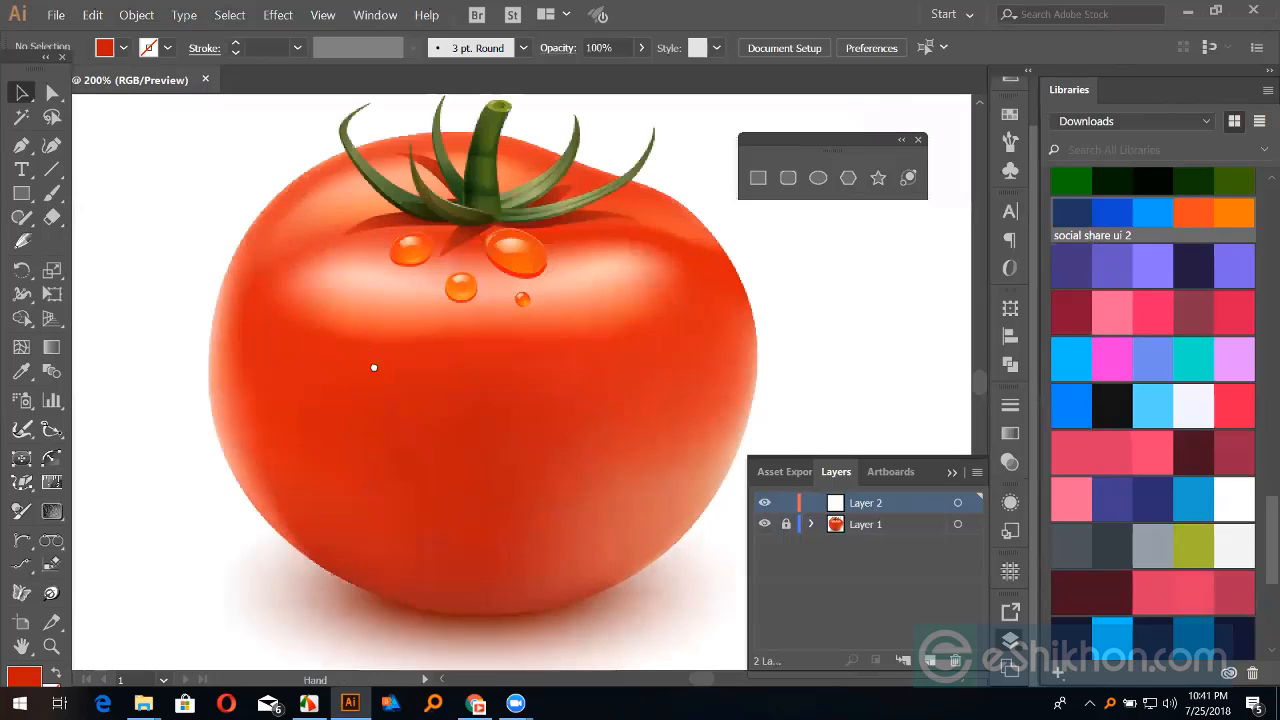
drag(375, 374, 378, 381)
key(p)
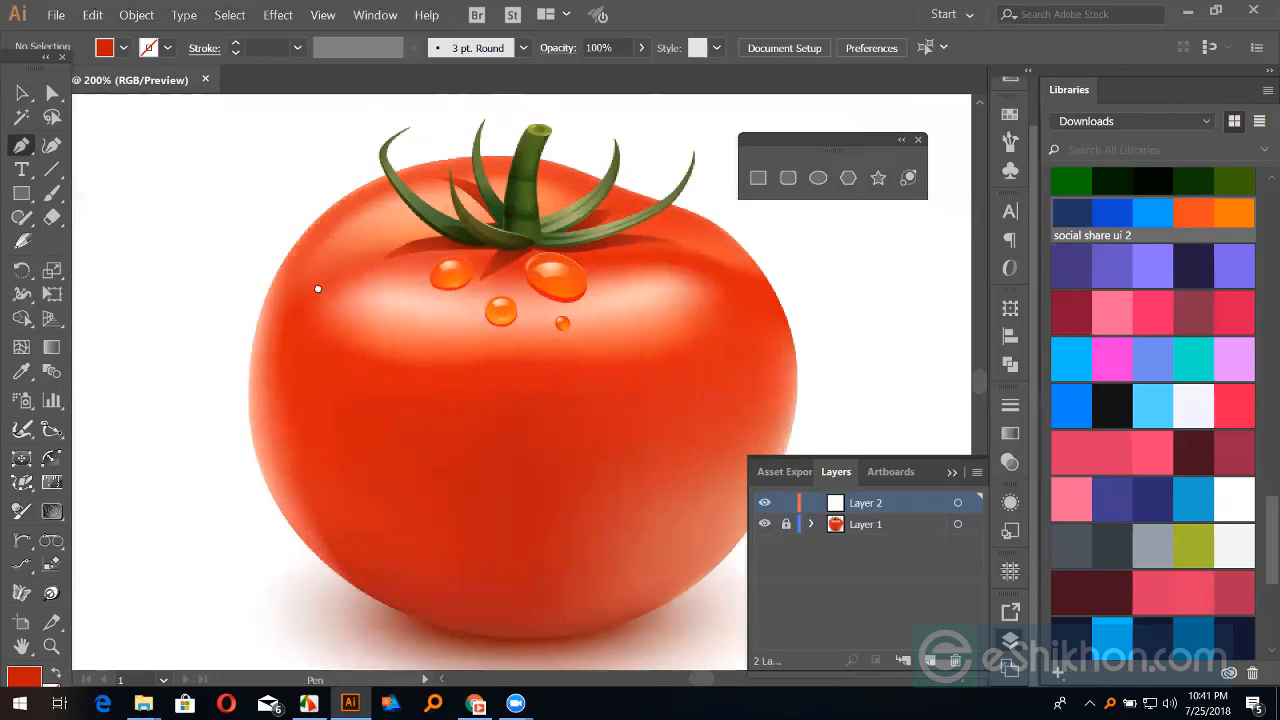
scroll(355, 466, down, 3)
scroll(355, 466, right, 1)
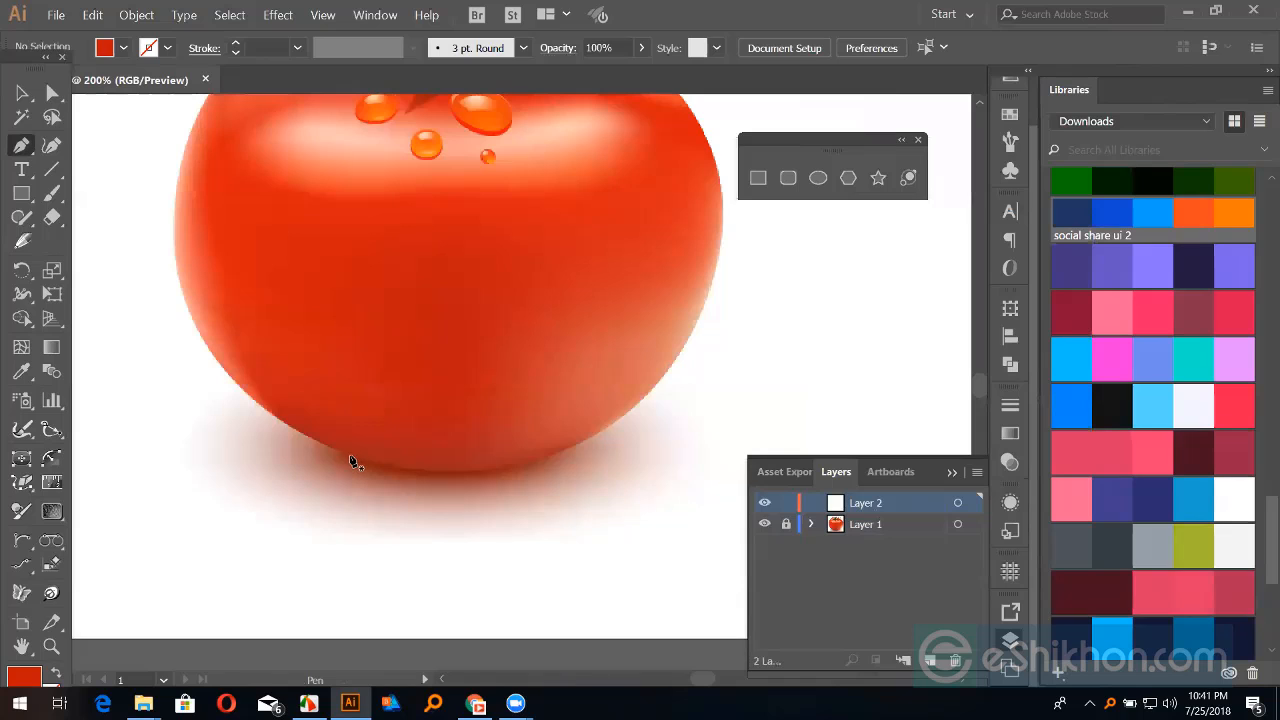
drag(351, 454, 380, 470)
click(411, 477)
mouse_move(540, 471)
mouse_down()
mouse_move(443, 503)
mouse_move(591, 430)
mouse_move(655, 465)
mouse_move(660, 550)
mouse_up()
key(shift+x)
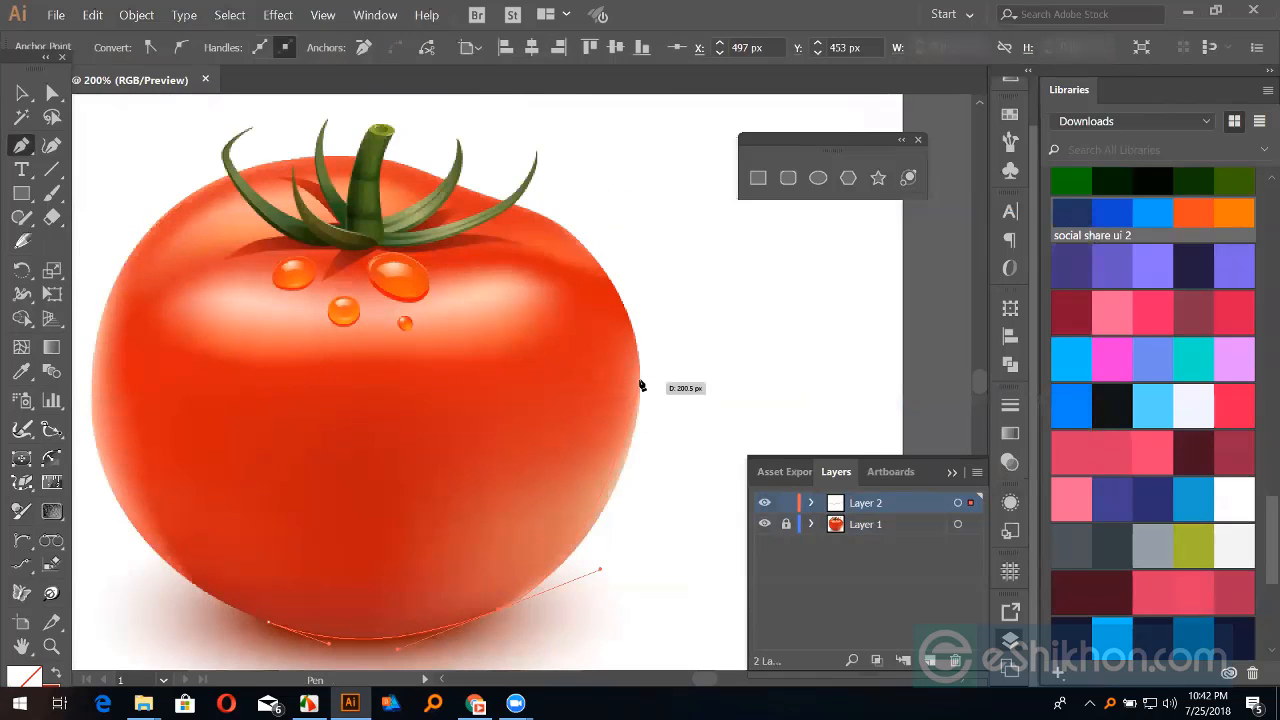
Step: Continue the Pen outline with curved segments up the tomato's right edge and over its right shoulder to the stem
drag(640, 380, 643, 324)
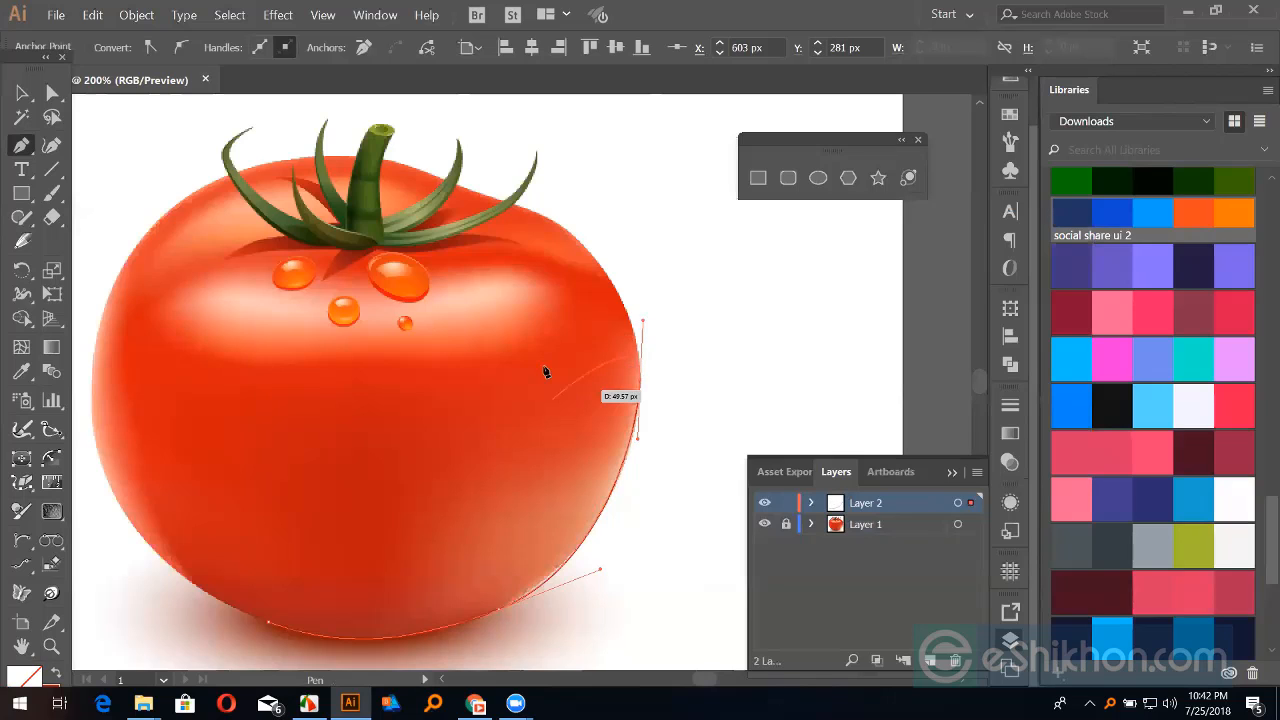
drag(486, 313, 551, 357)
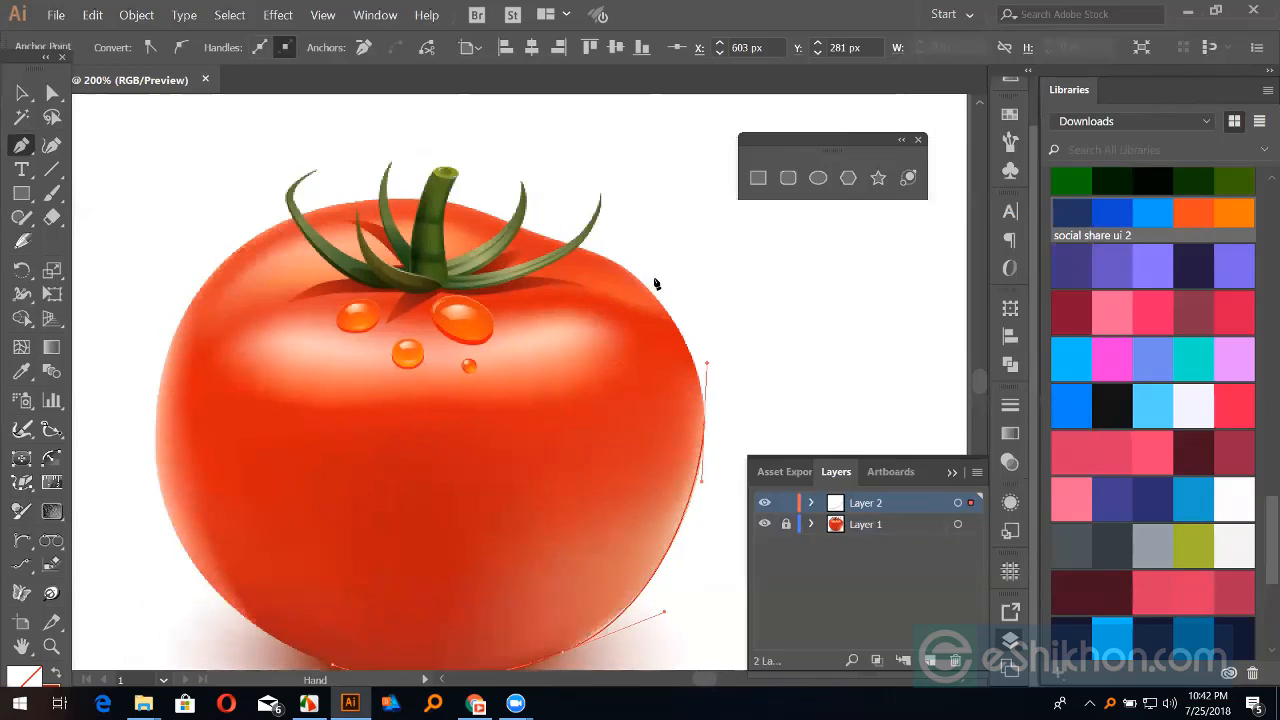
drag(657, 280, 689, 294)
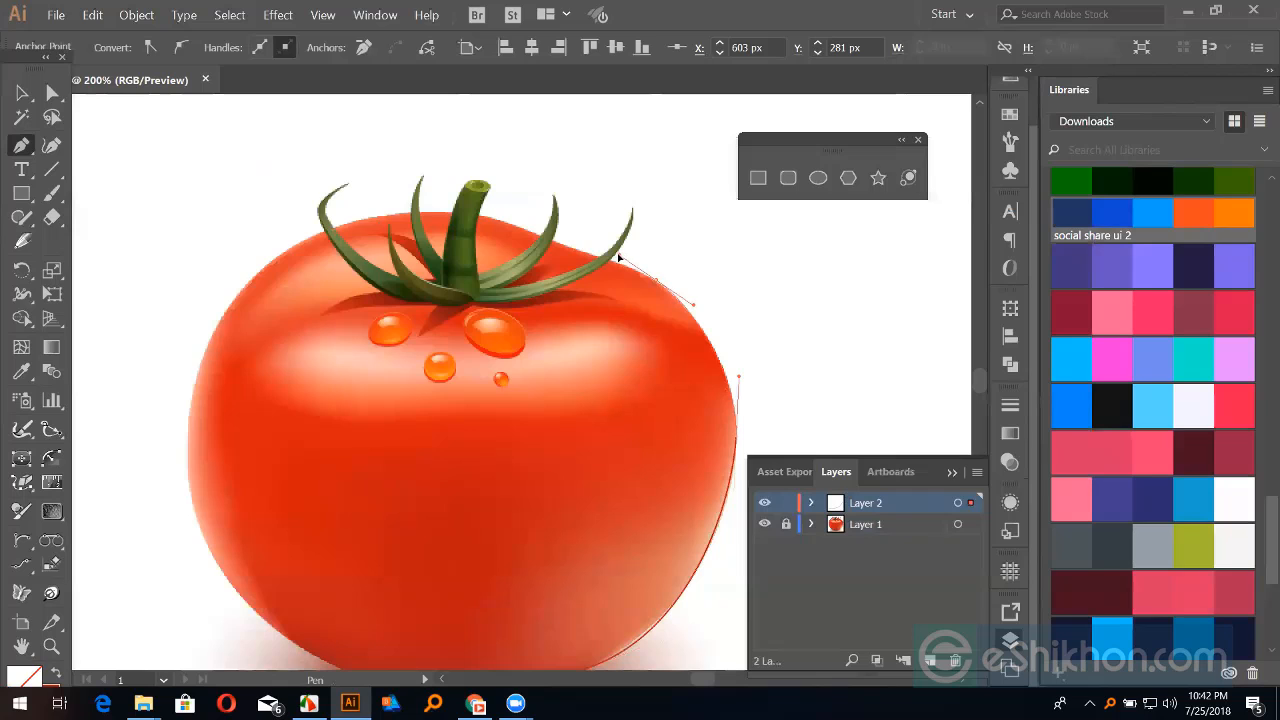
drag(621, 258, 718, 292)
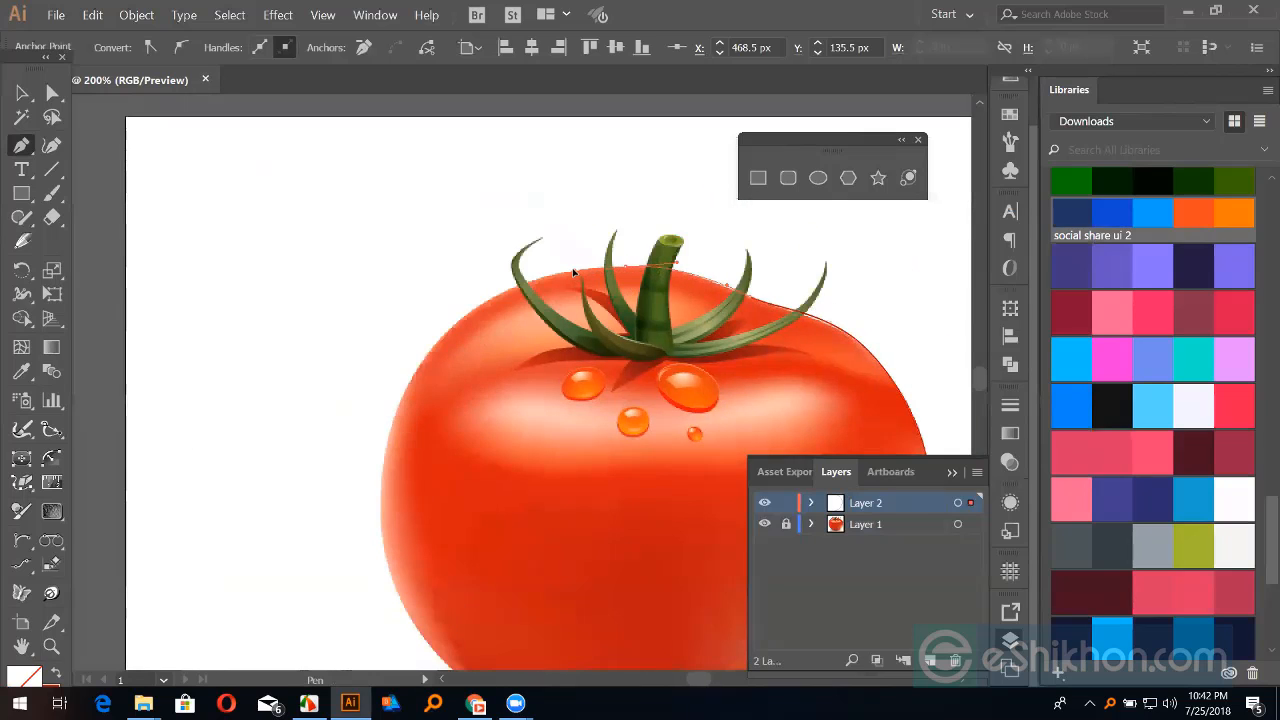
Step: Continue the Pen outline over the tomato's left shoulder, down its left edge and along the bottom, closing it at the starting anchor
drag(513, 310, 472, 358)
drag(550, 405, 386, 311)
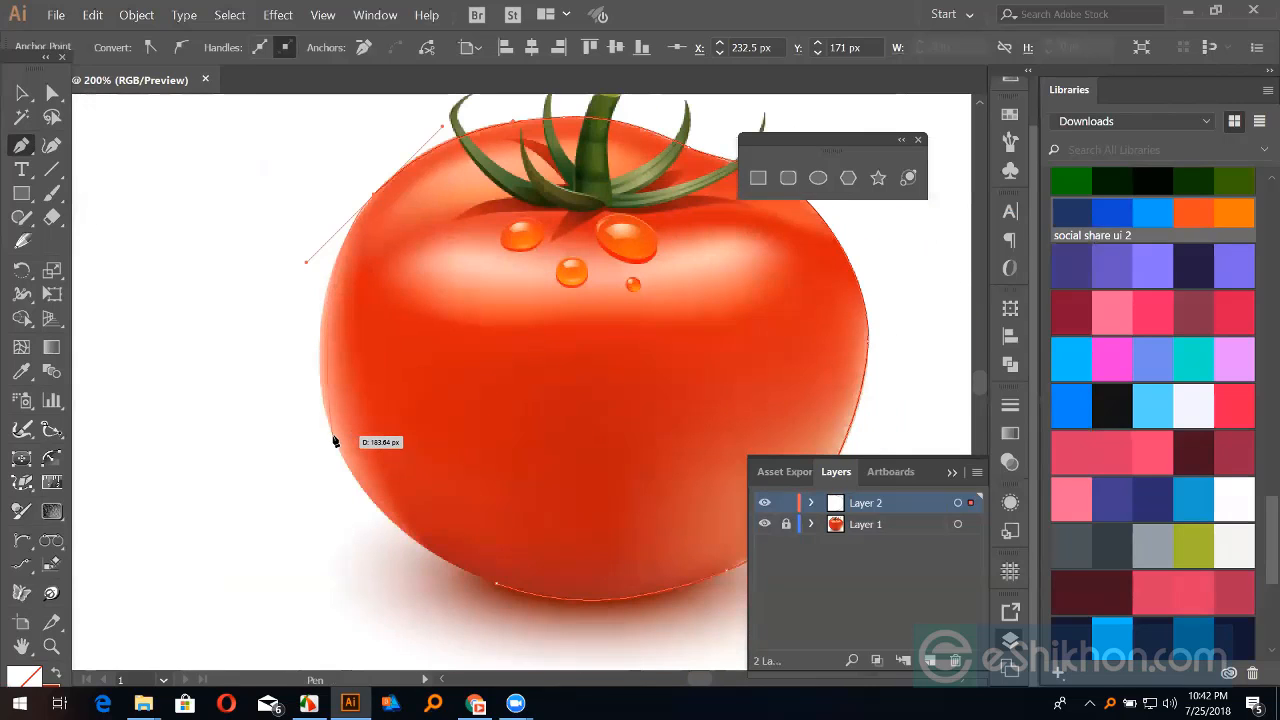
drag(316, 396, 352, 478)
drag(437, 520, 267, 420)
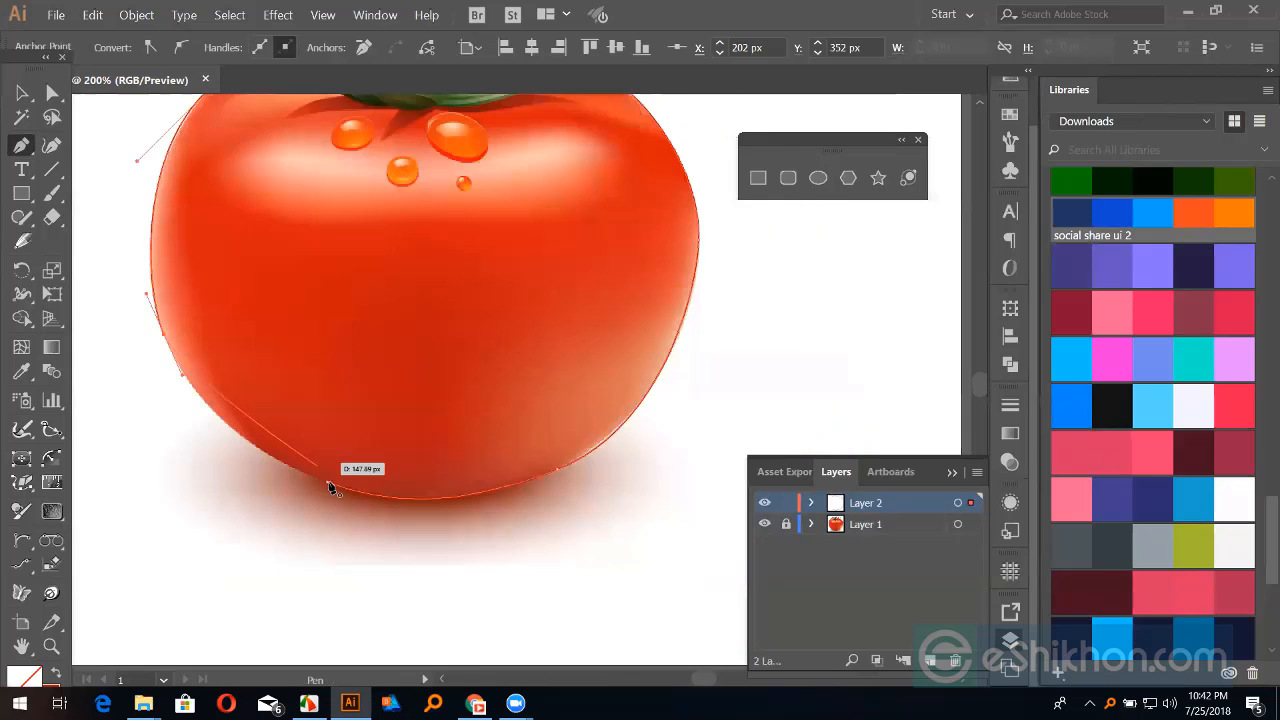
drag(330, 488, 416, 516)
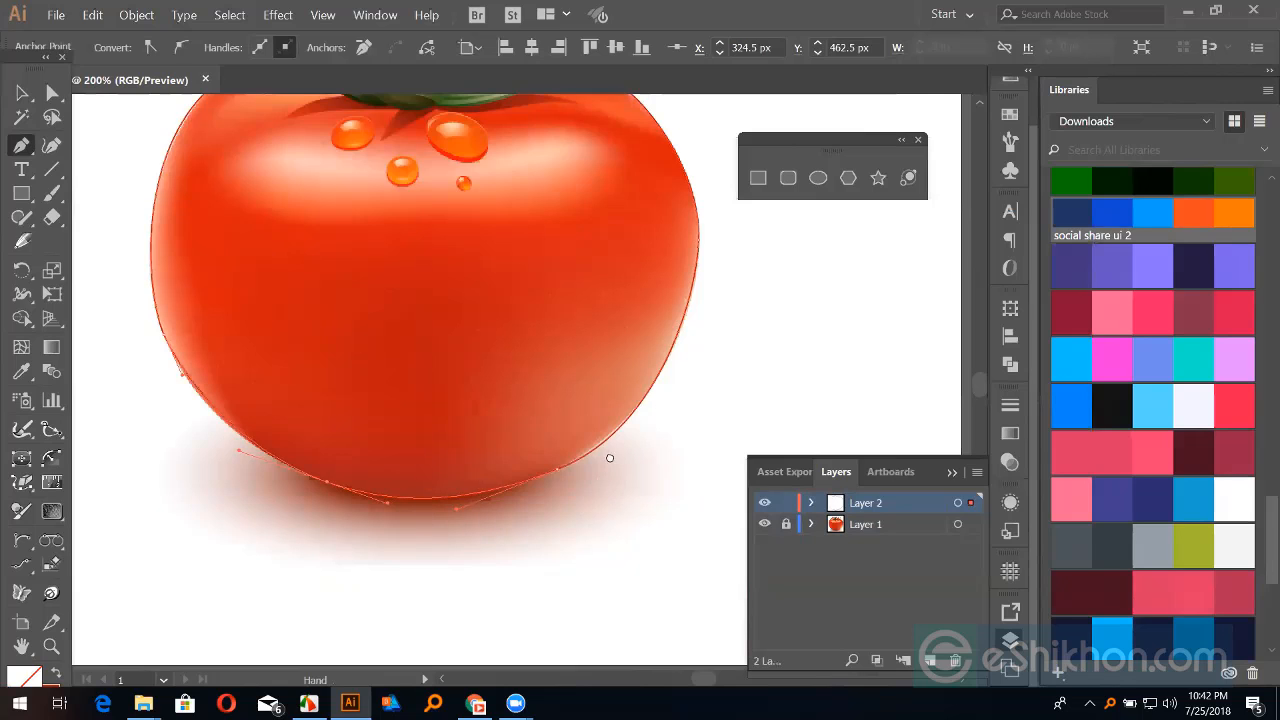
Step: Adjust the direction handles of the outline's lower-right and right-edge anchors with Direct Selection to fit the tomato's contour
scroll(607, 459, up, 2)
scroll(607, 459, right, 2)
key(ctrl)
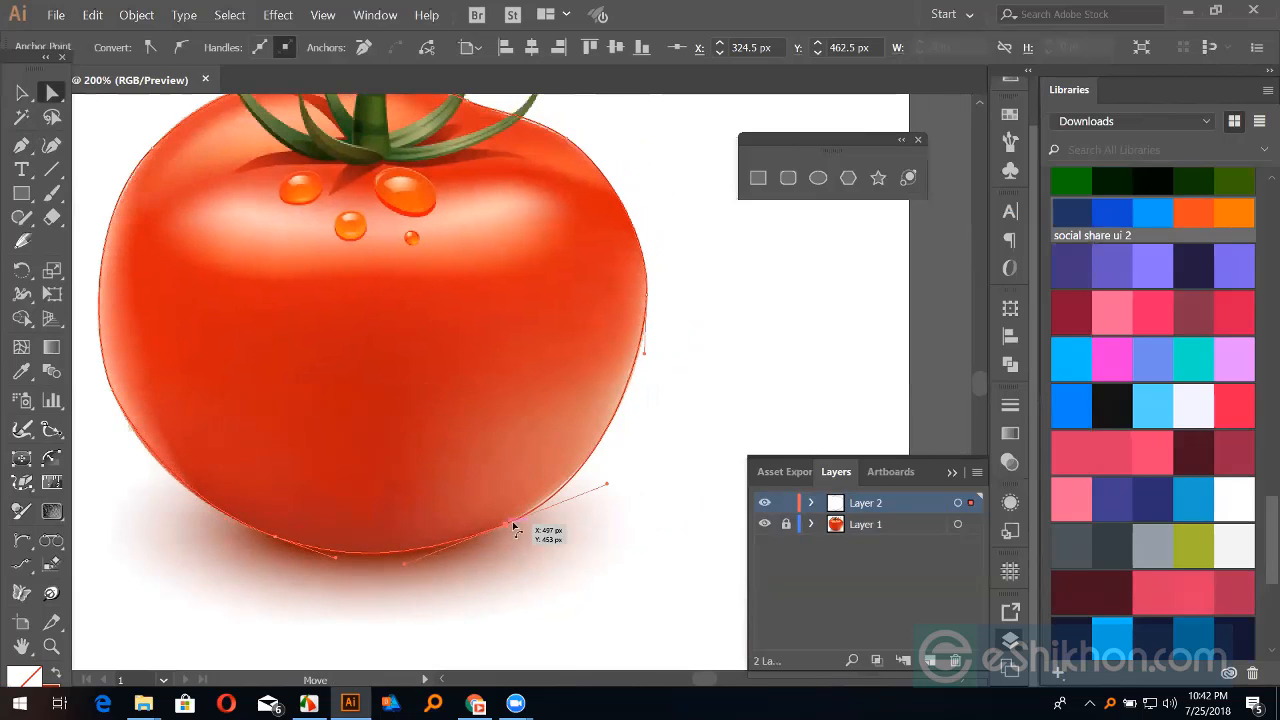
drag(510, 525, 593, 489)
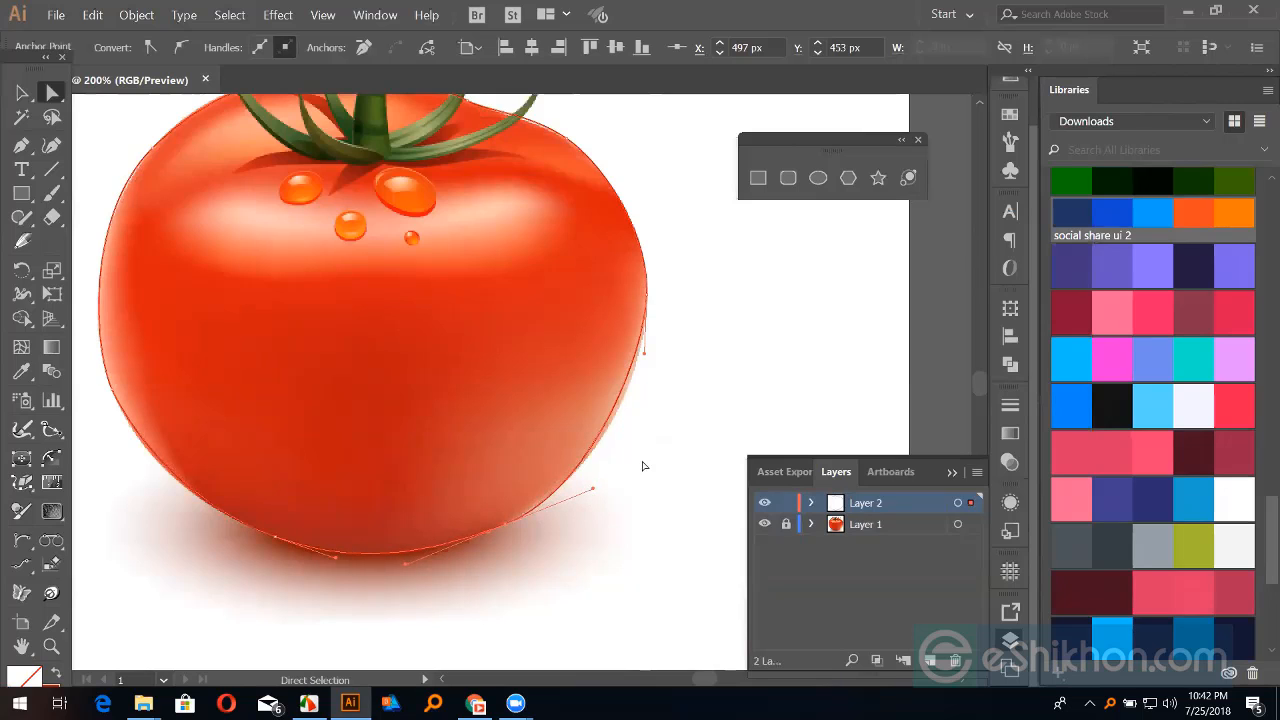
drag(645, 355, 647, 381)
drag(700, 300, 713, 432)
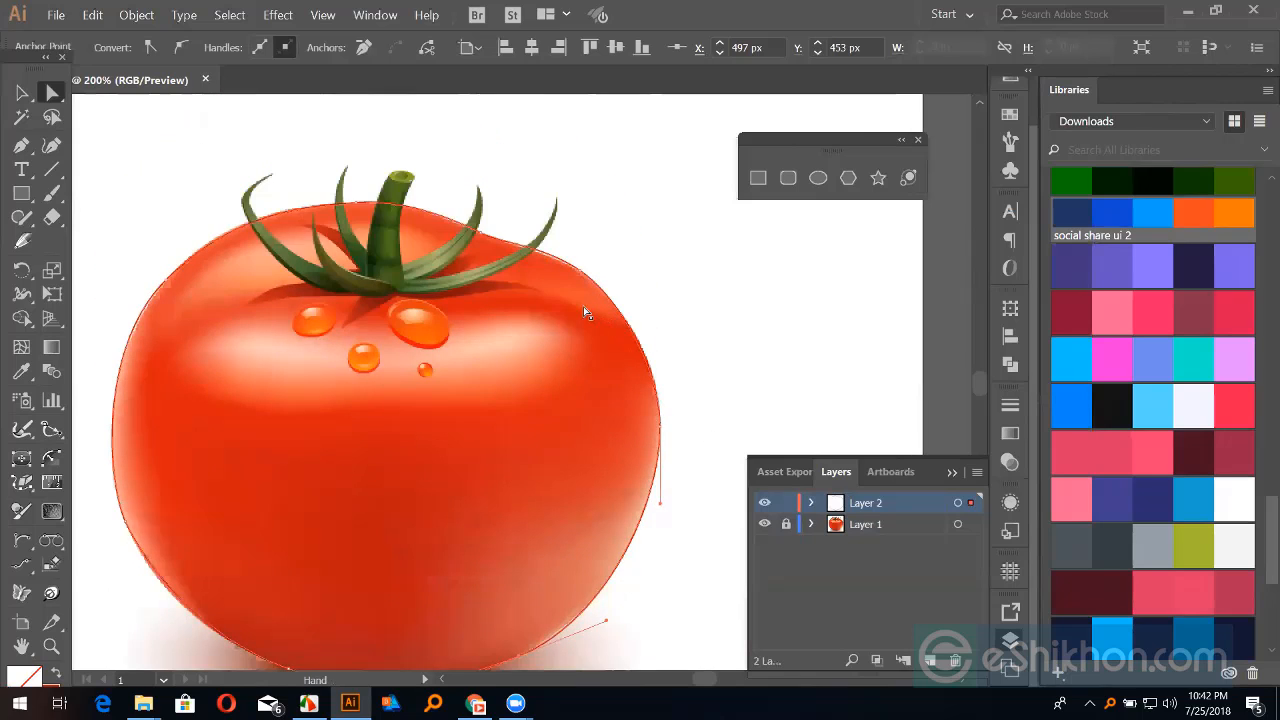
scroll(576, 301, up, 1)
click(560, 292)
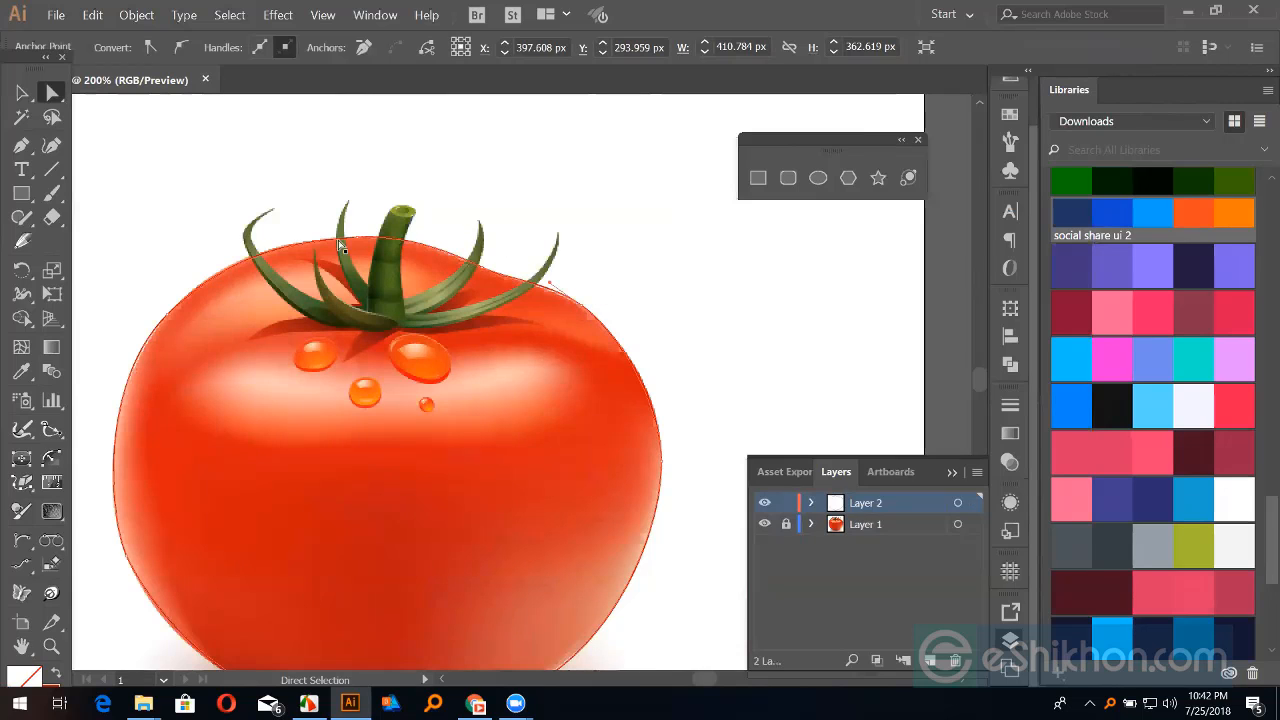
Step: Select the whole tomato outline and swap its fill and stroke to give it a solid red fill without a stroke
click(22, 92)
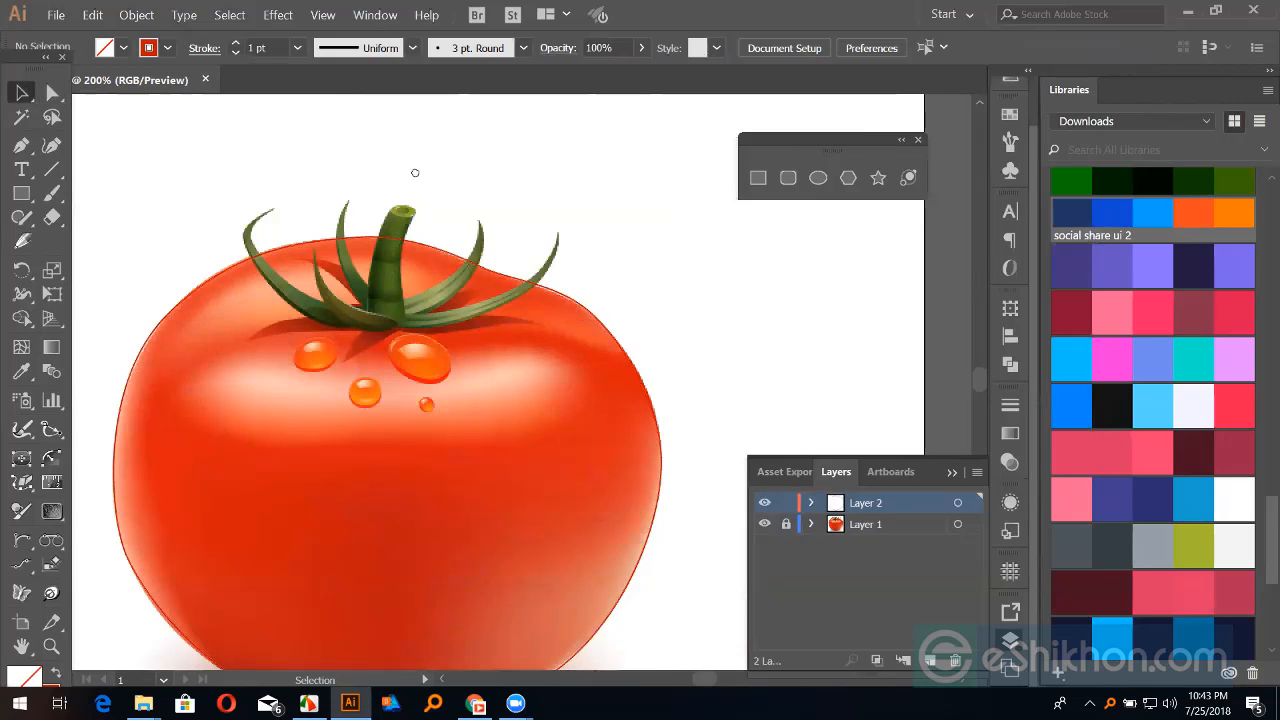
scroll(428, 247, left, 3)
click(348, 292)
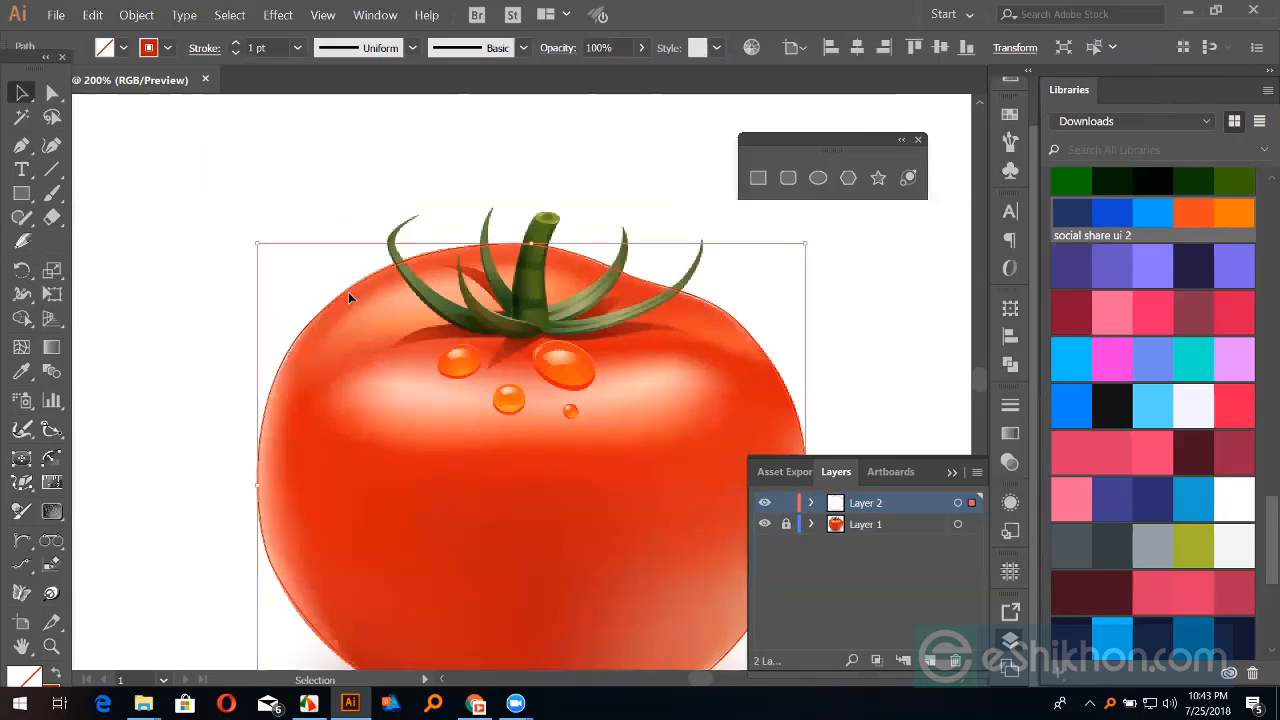
alt+scroll(428, 295, down, 2)
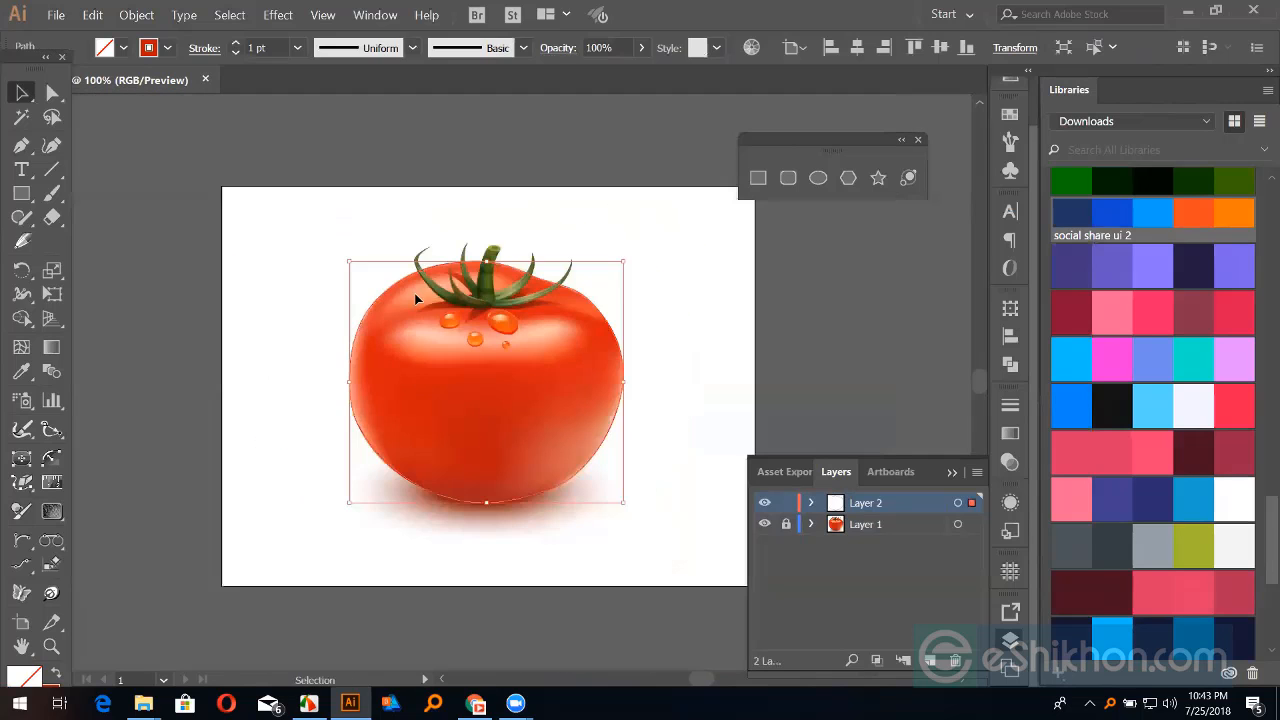
drag(416, 298, 406, 305)
key(shift+x)
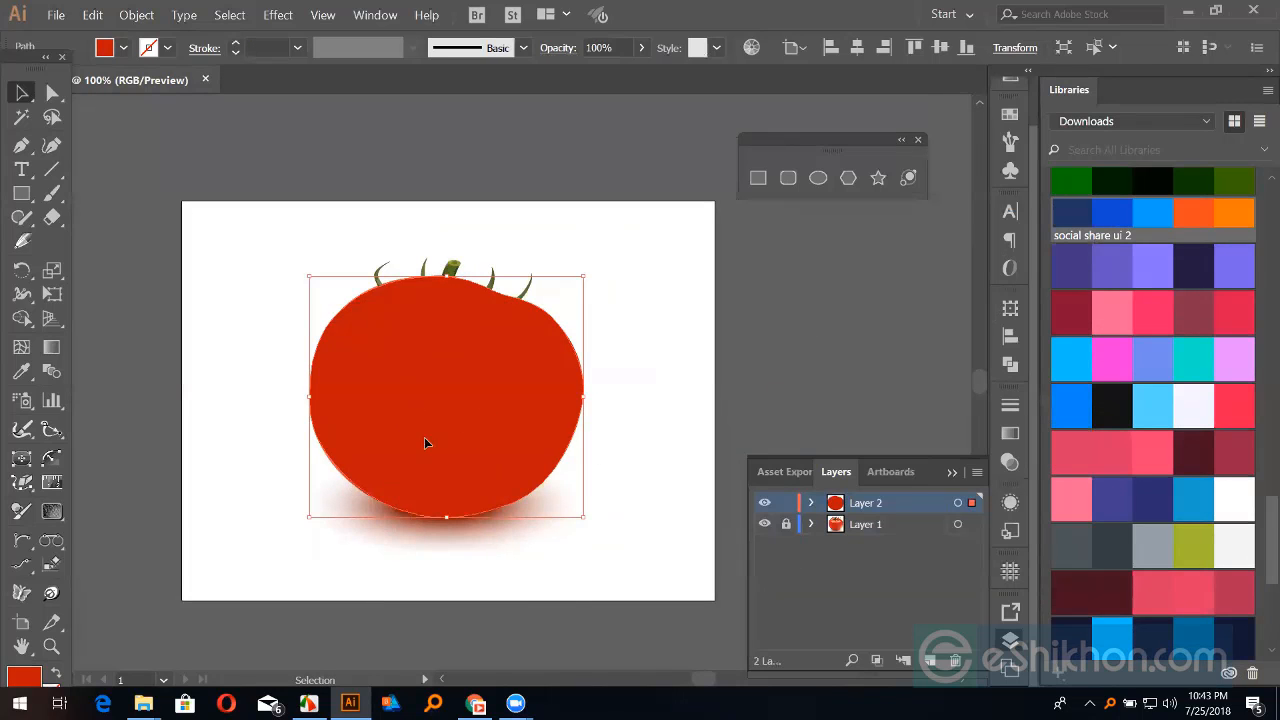
key(shift+x)
key(shift+x)
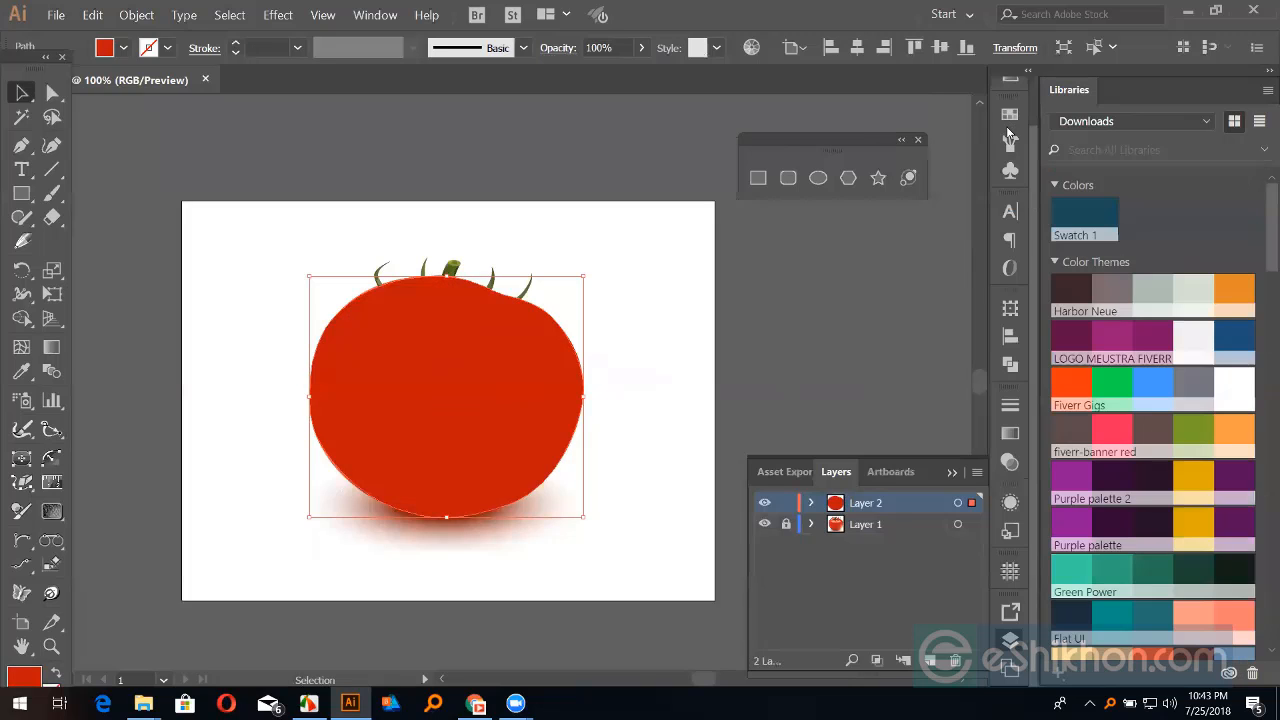
Step: Change the traced tomato shape's fill to the bright green swatch, keeping the shape selected
click(1010, 115)
click(845, 167)
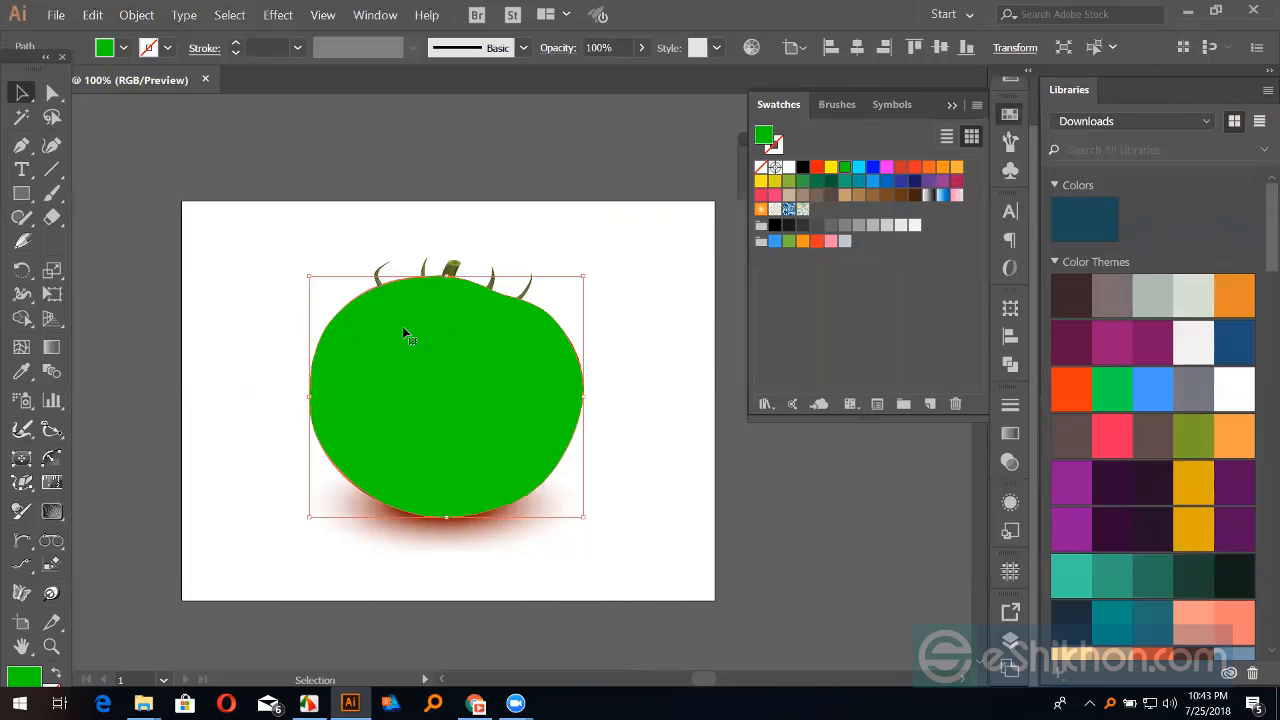
click(640, 274)
click(446, 388)
click(949, 107)
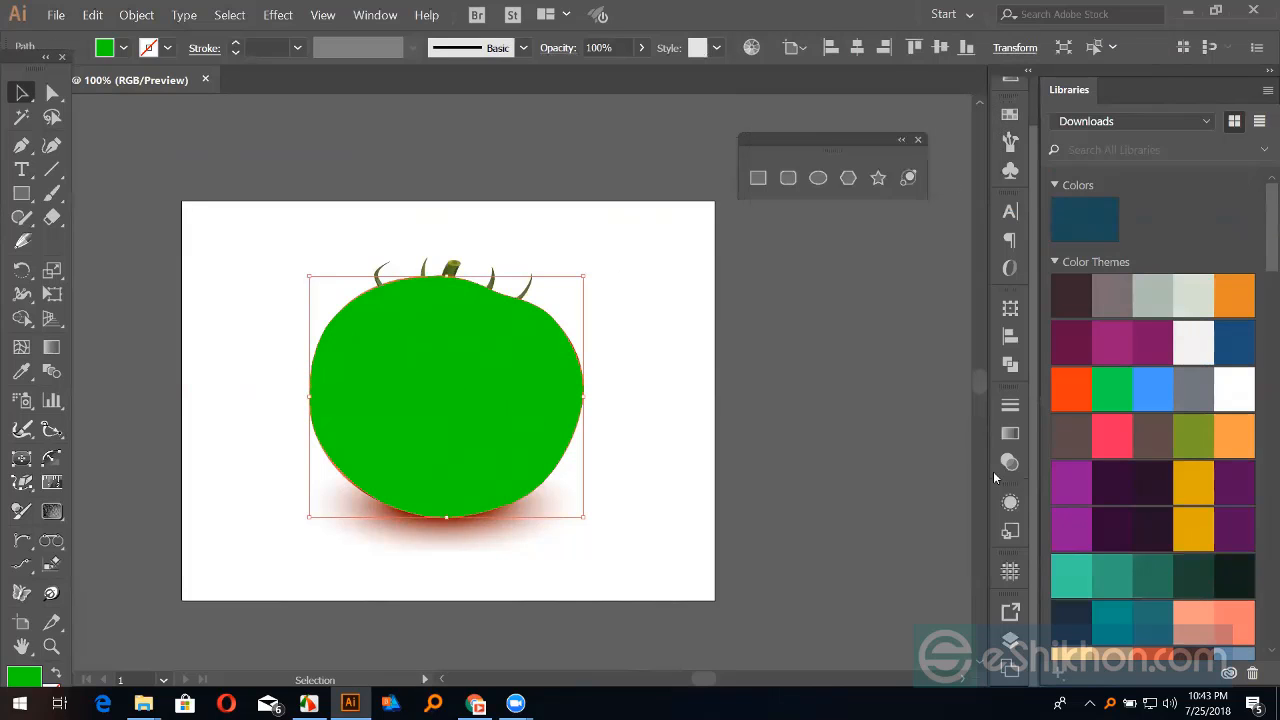
Step: Turn off the Preview option for Layer 2 in its layer options to show the traced shape as an outline, and deselect it
click(1010, 641)
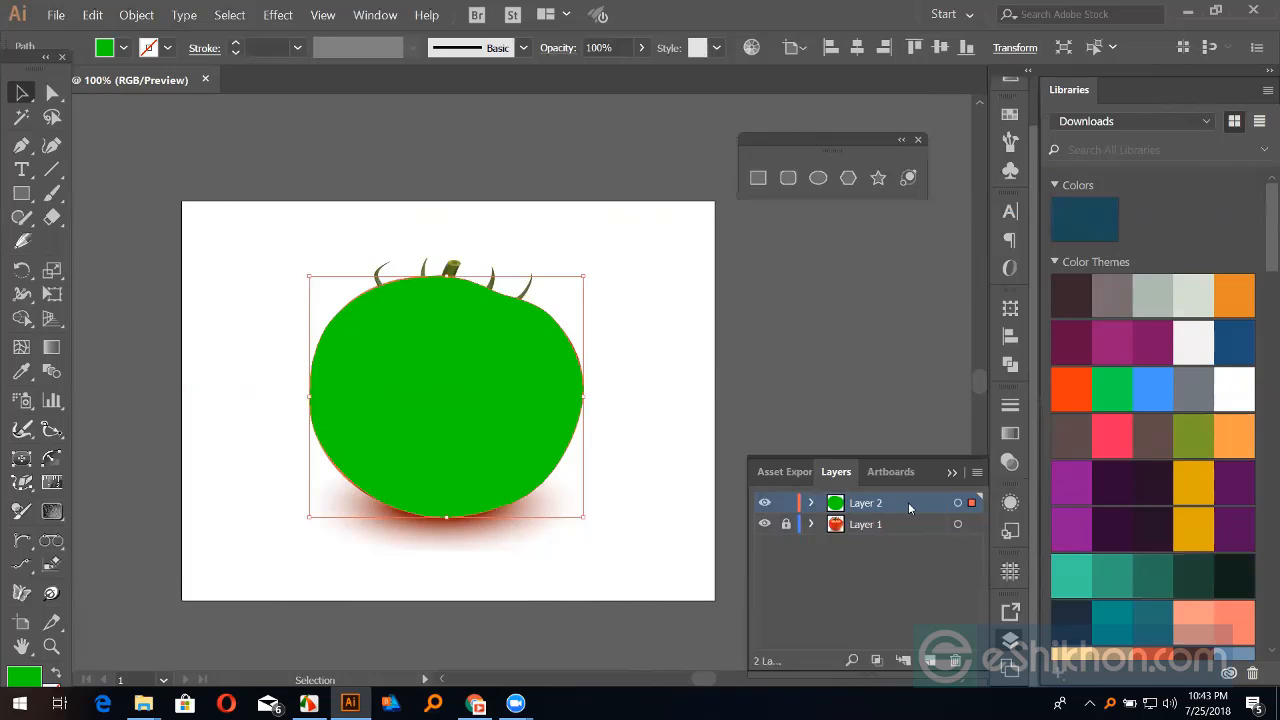
double_click(876, 505)
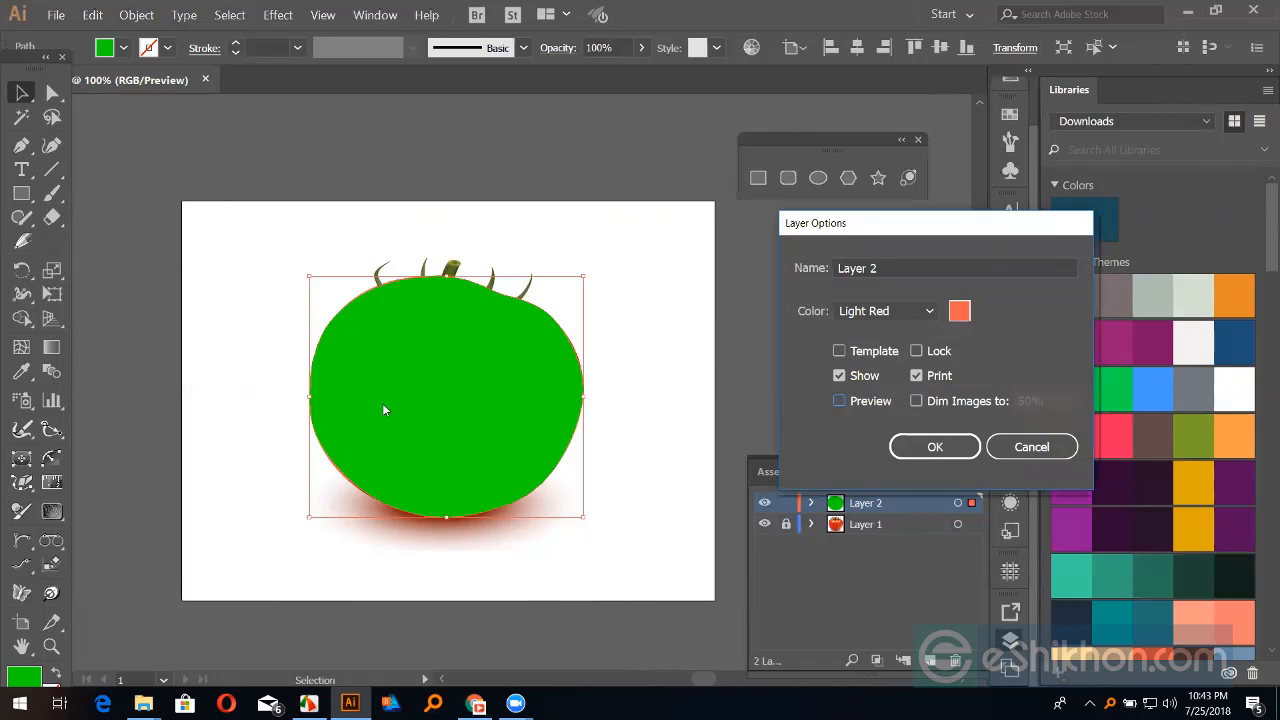
click(930, 450)
key(ctrl+y)
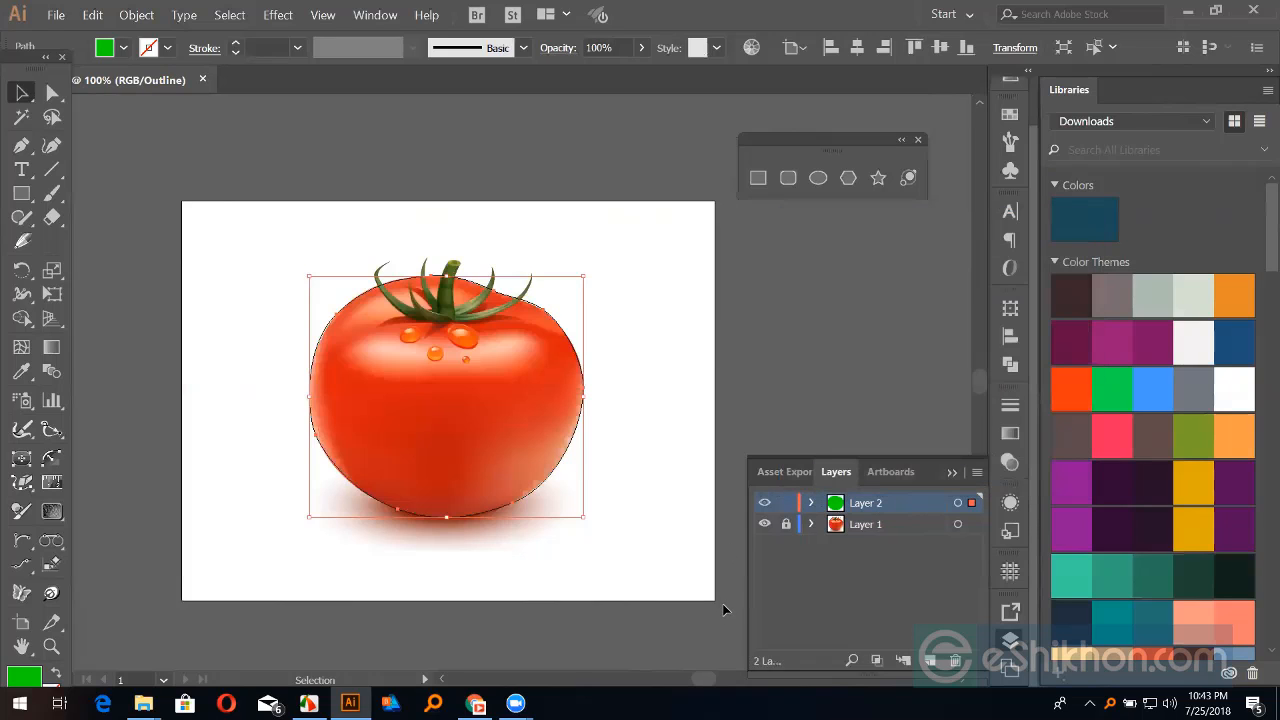
click(693, 493)
key(ctrl+plus)
key(ctrl+plus)
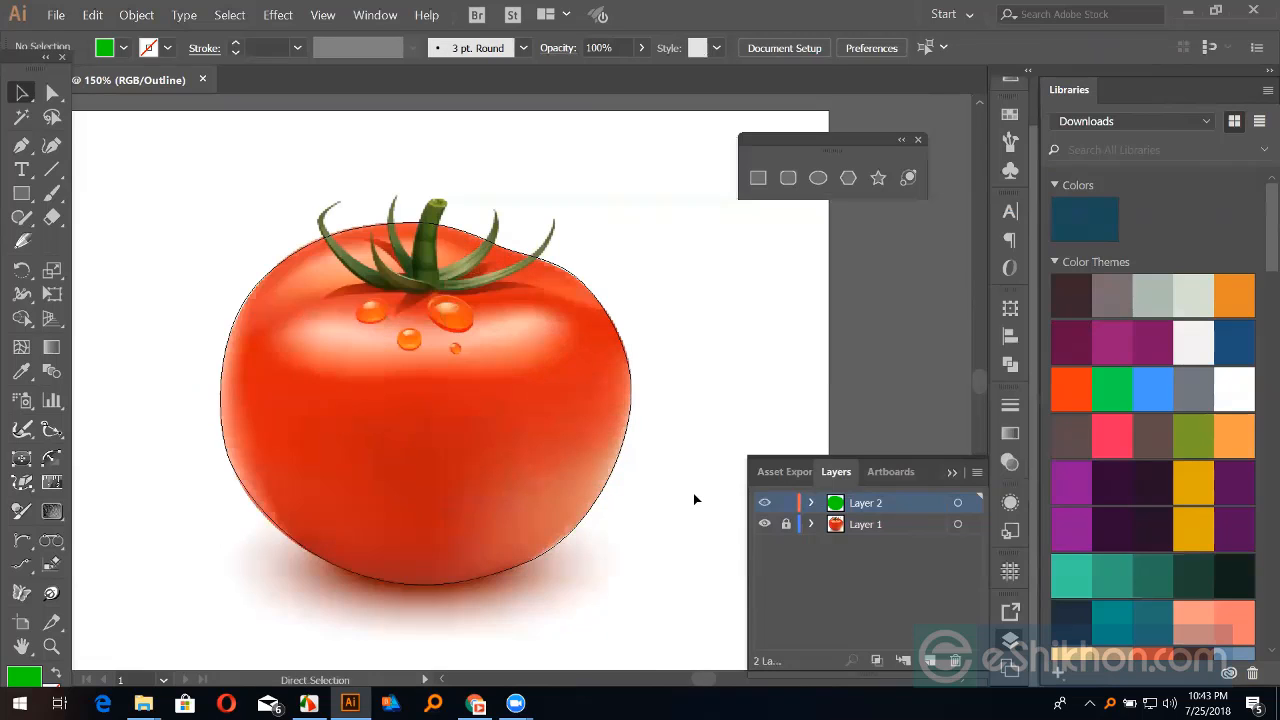